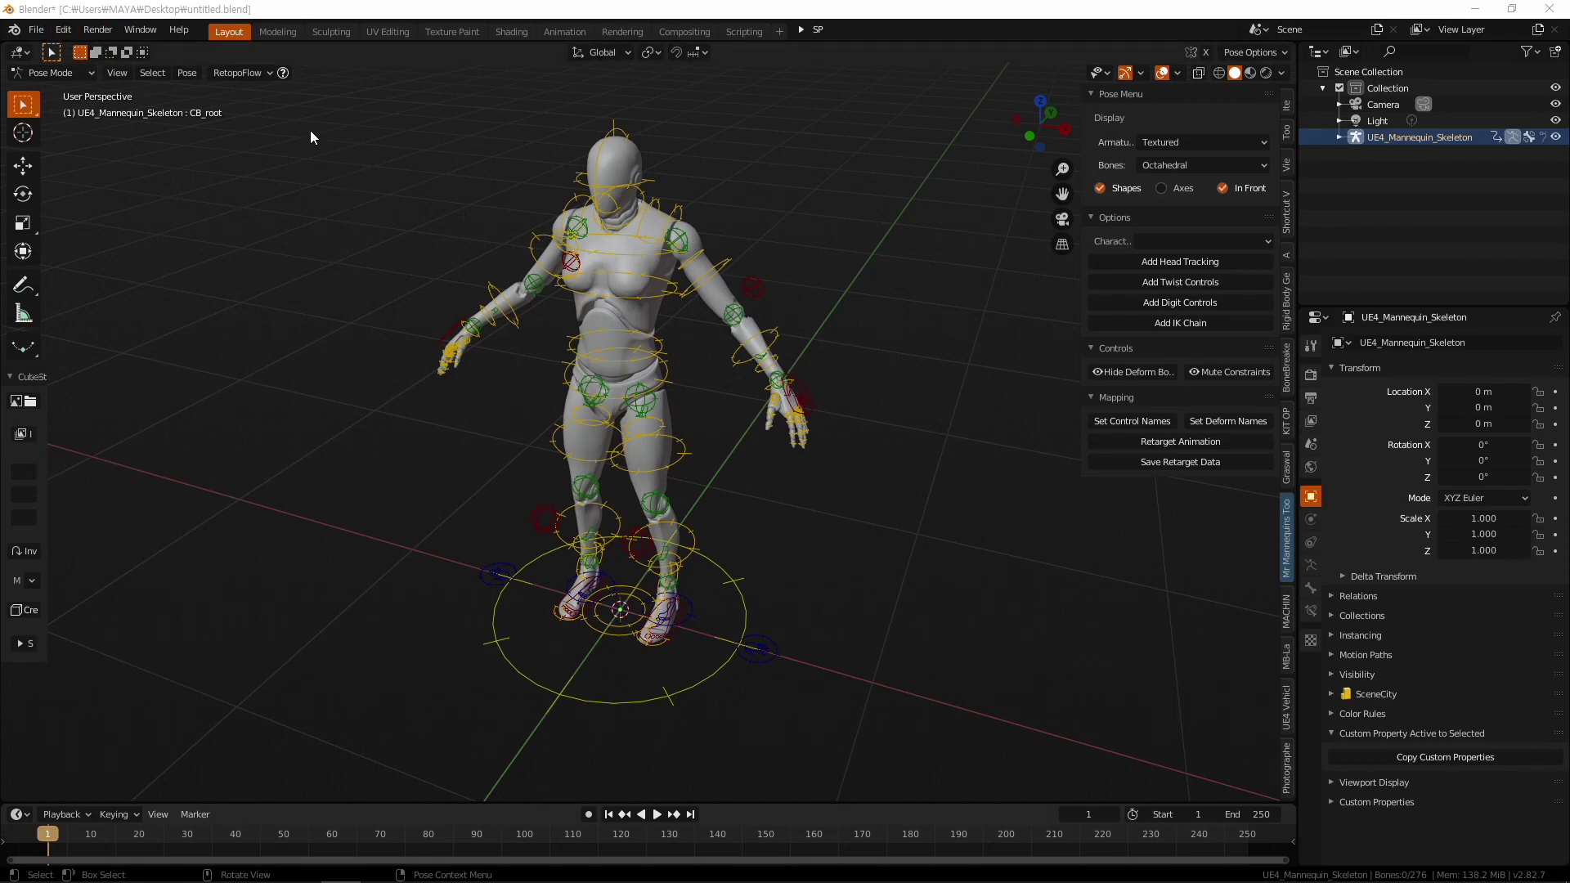
# - Box-select then clear the mannequin bones, and open Preferences to the Mr Mannequins Tools add-on
pyautogui.moveTo(313, 123)
pyautogui.mouseDown()
pyautogui.moveTo(927, 705)
pyautogui.moveTo(943, 754)
pyautogui.mouseUp()
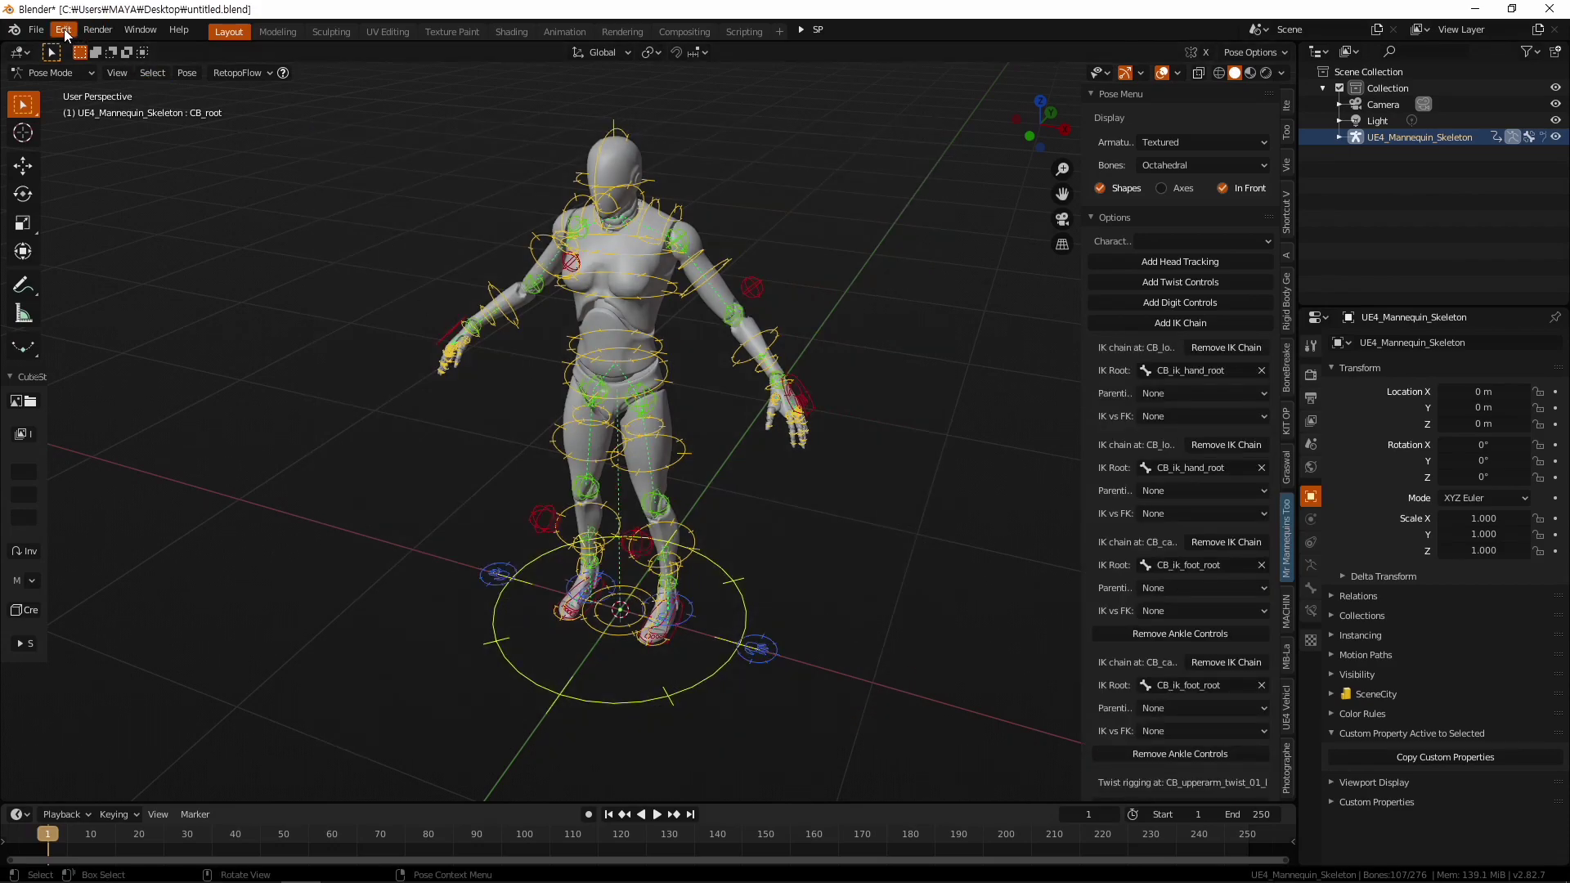
pyautogui.click(378, 291)
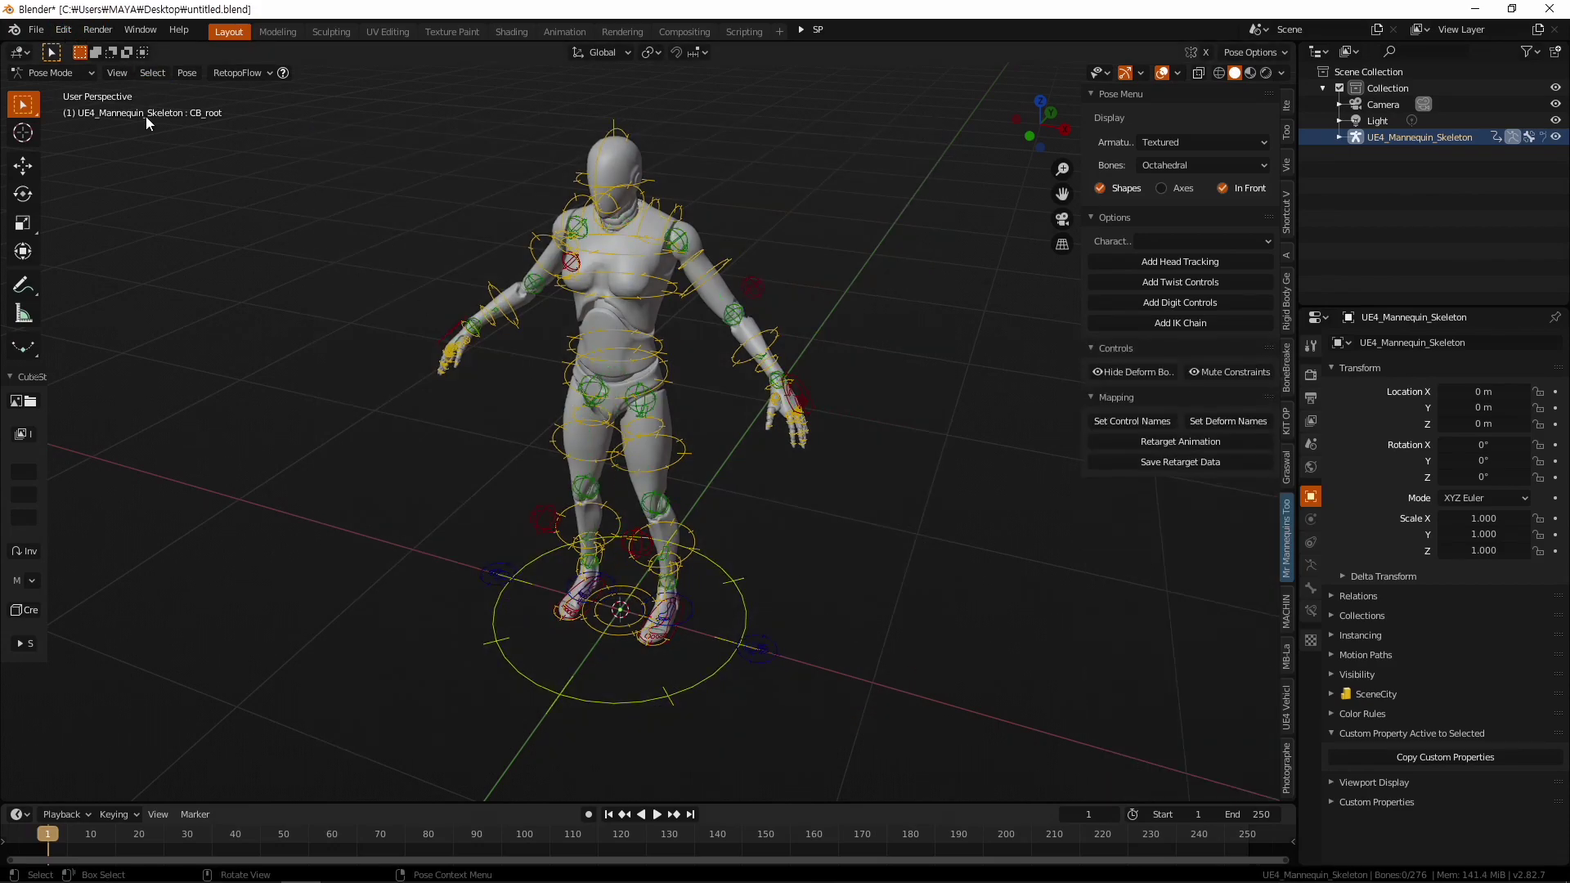
pyautogui.click(64, 34)
pyautogui.click(100, 263)
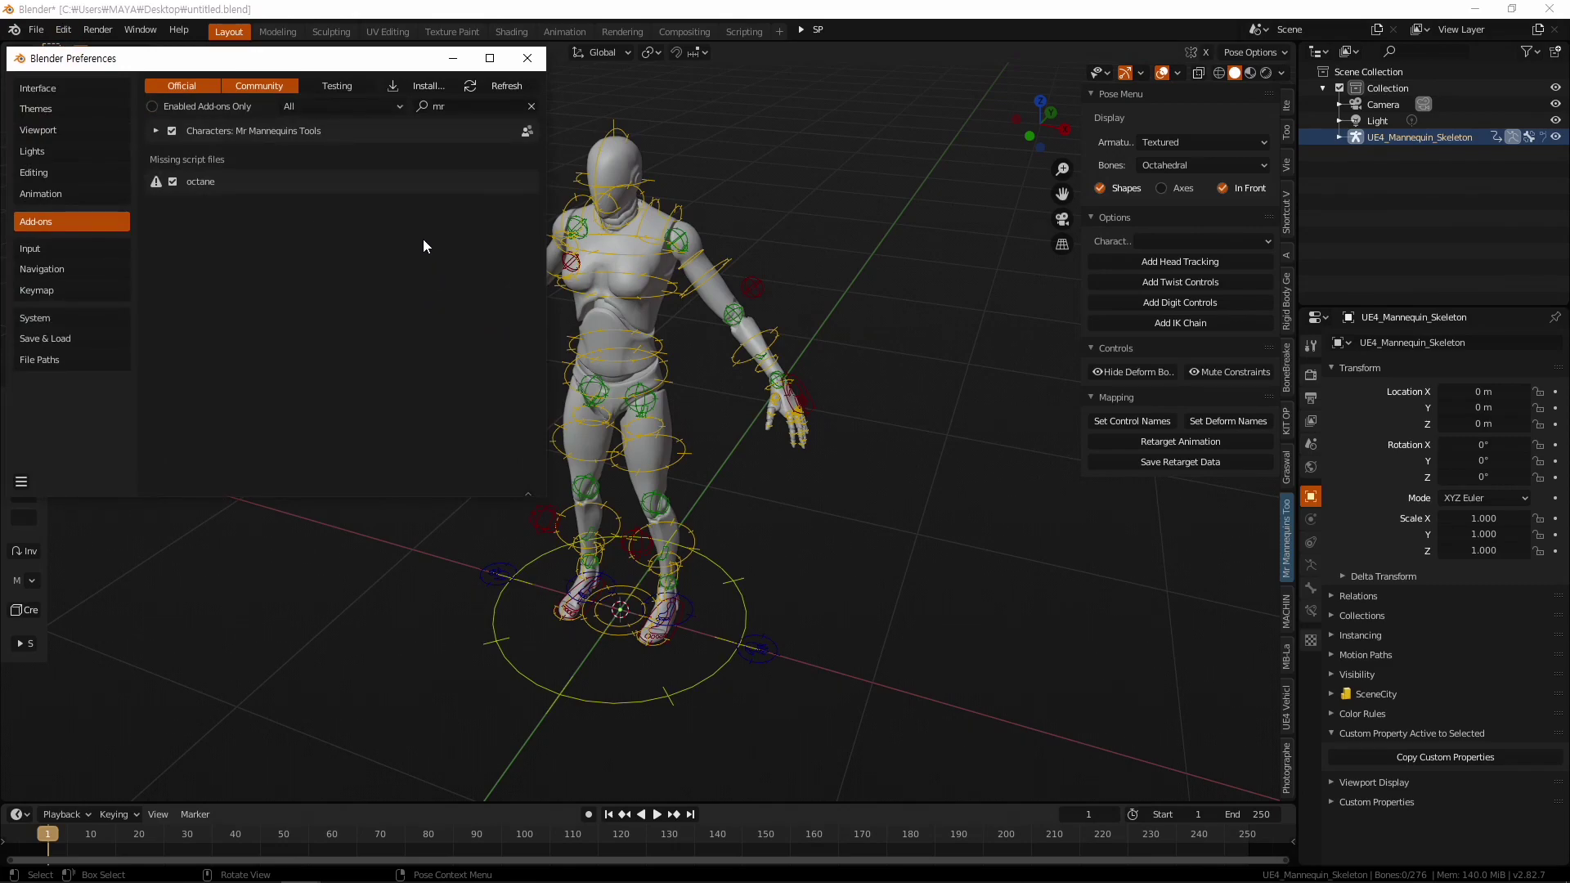
# - Close the Blender Preferences window to return to the posed UE4 mannequin skeleton
pyautogui.click(527, 59)
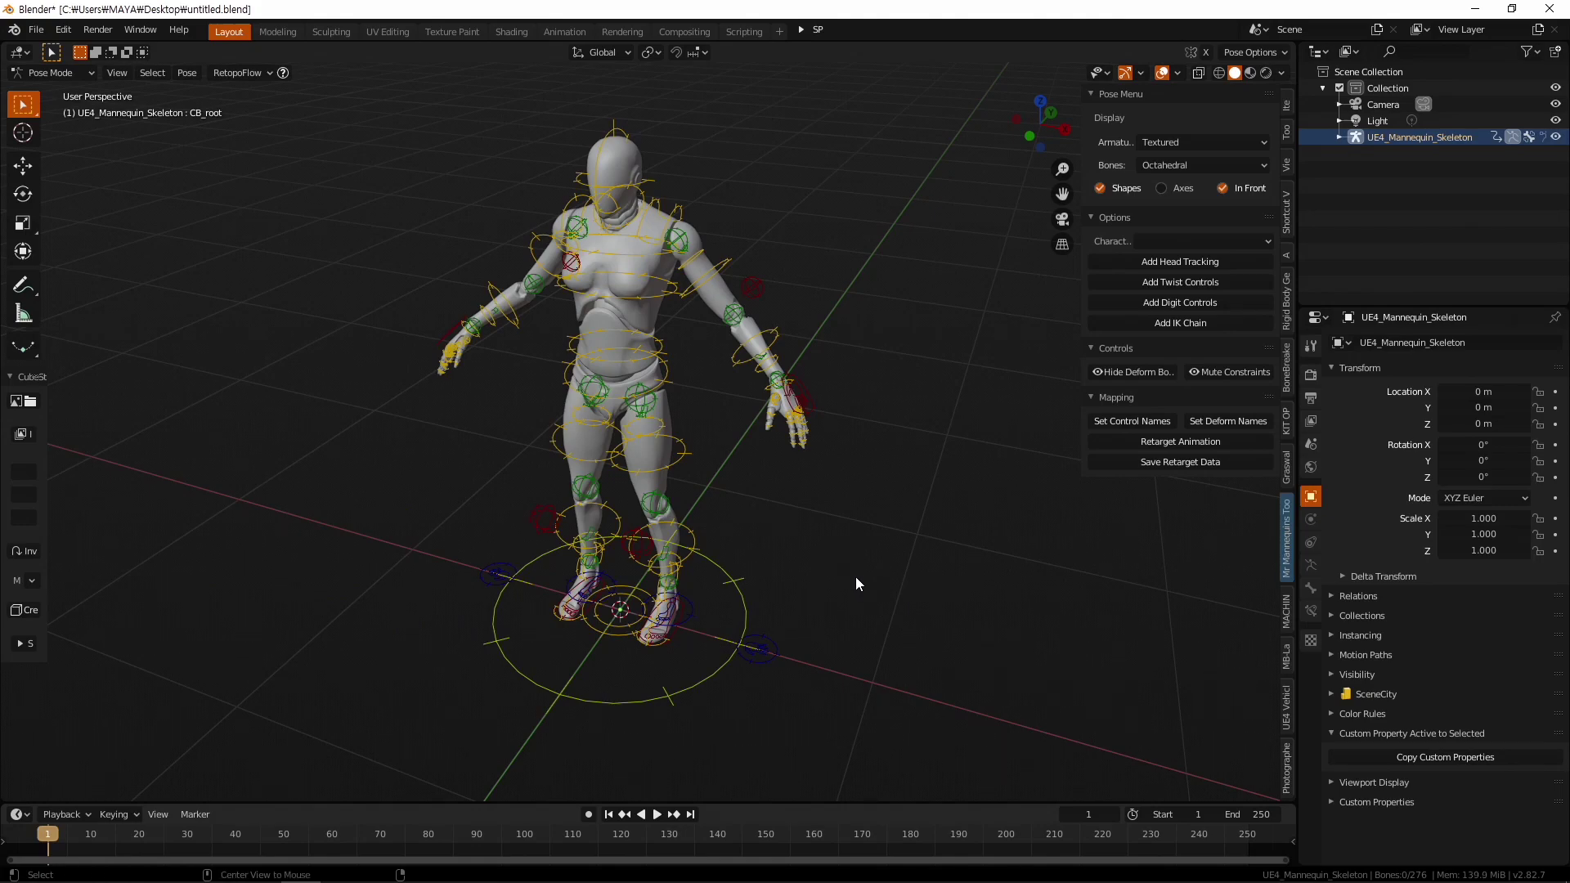
# - Switch the mannequin armature to Object Mode using the Ctrl+Tab mode pie
pyautogui.hotkey('alt', 'Tab')
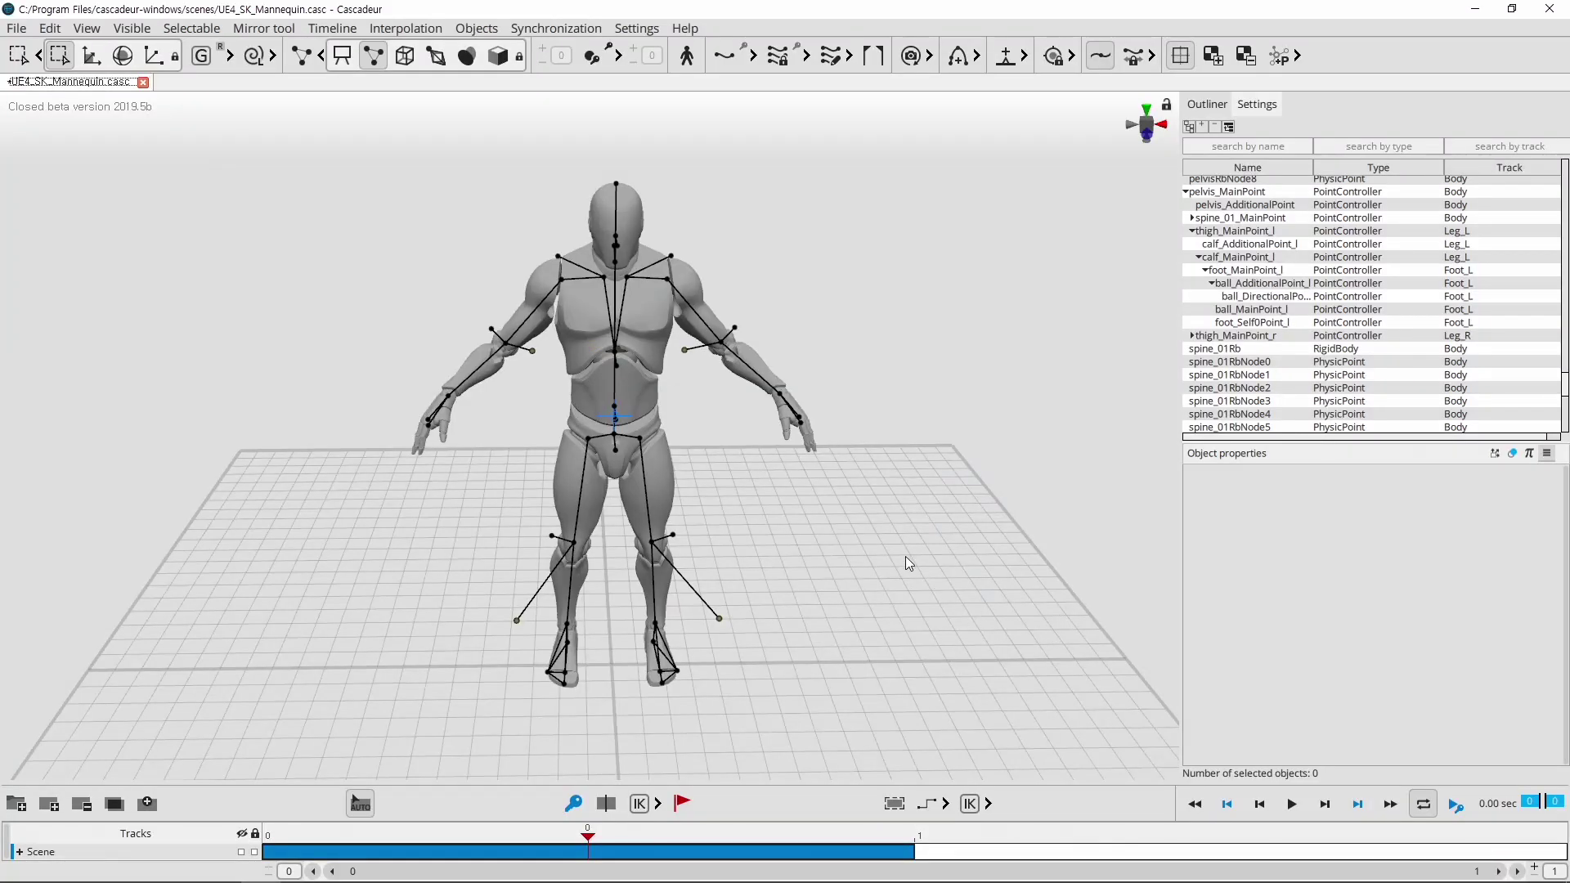
pyautogui.hotkey('alt', 'Tab')
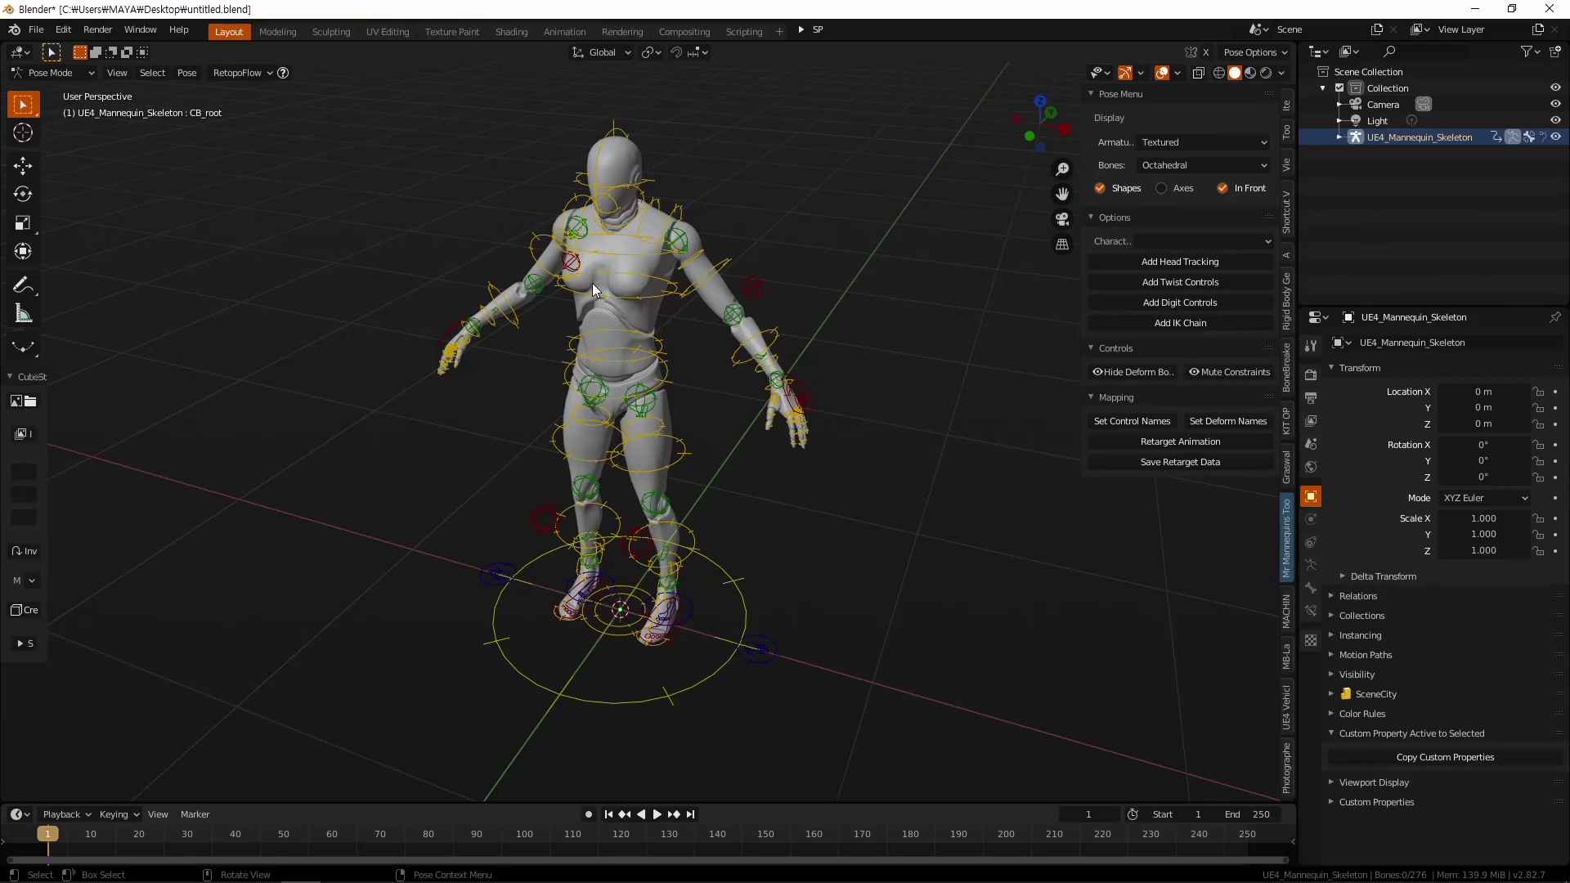
pyautogui.press('Tab')
pyautogui.press('Tab')
pyautogui.hotkey('ctrl', 'Tab')
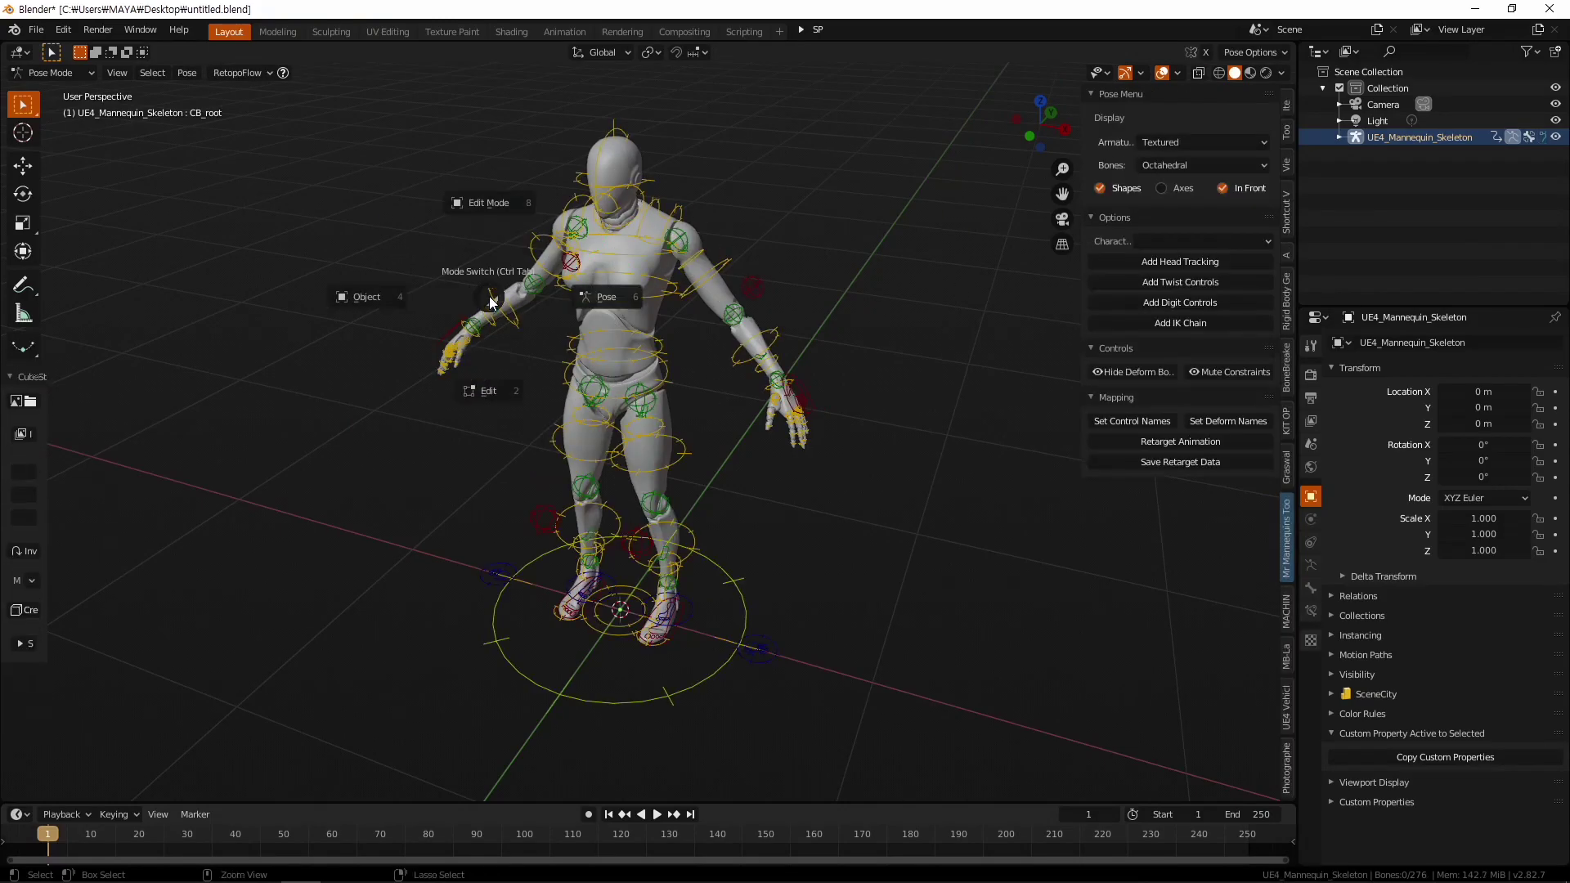
pyautogui.click(366, 296)
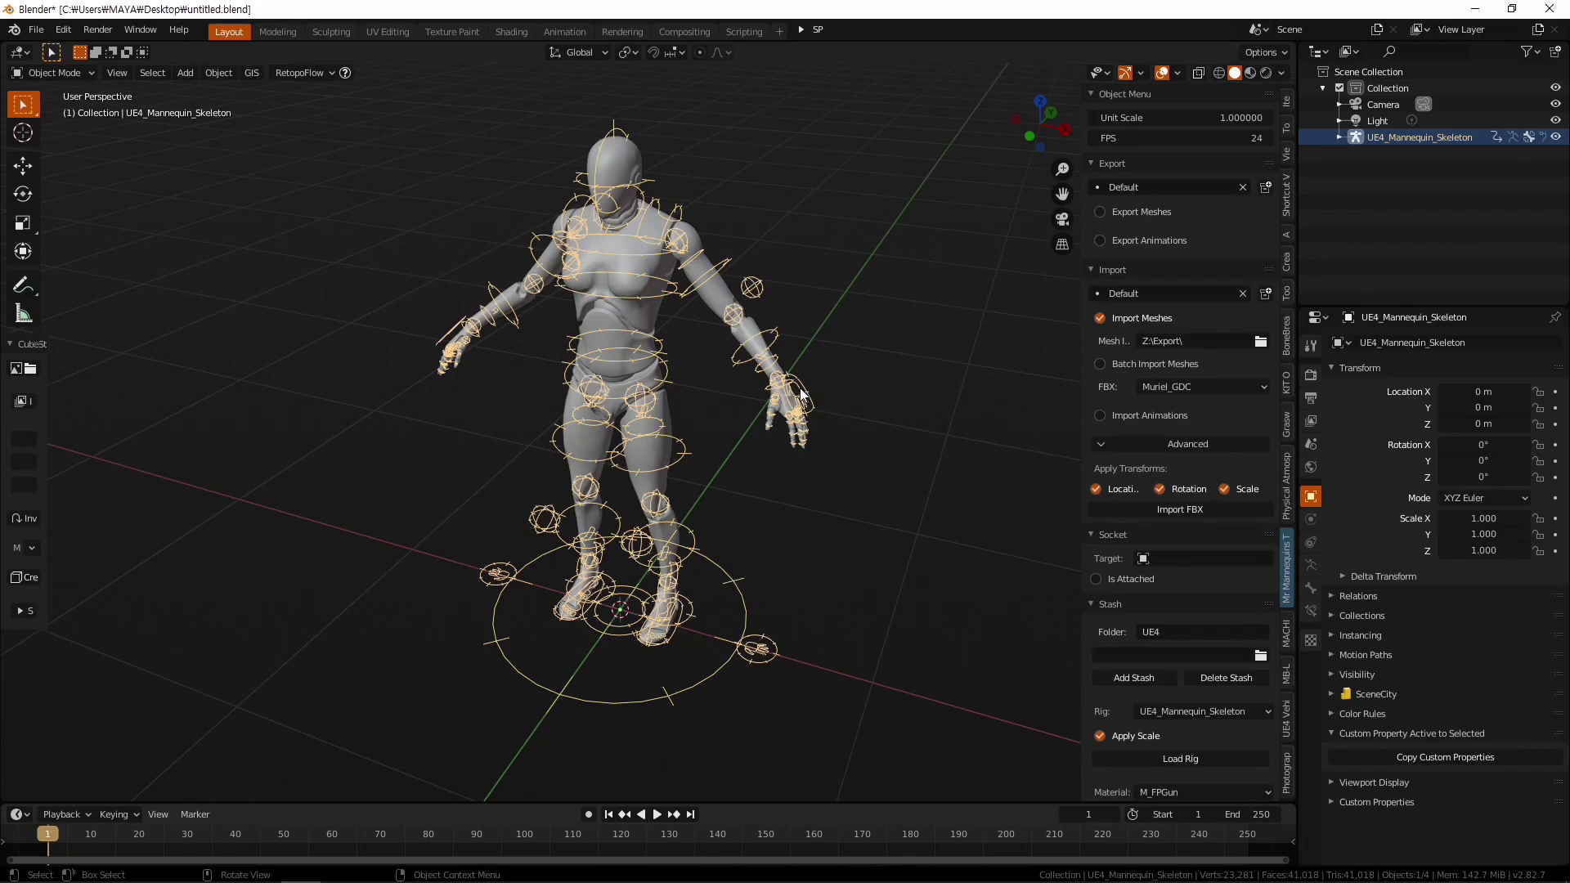
# - Enable Export Meshes and Apply Modifiers in the Mr Mannequins export options, then deselect
pyautogui.click(1117, 213)
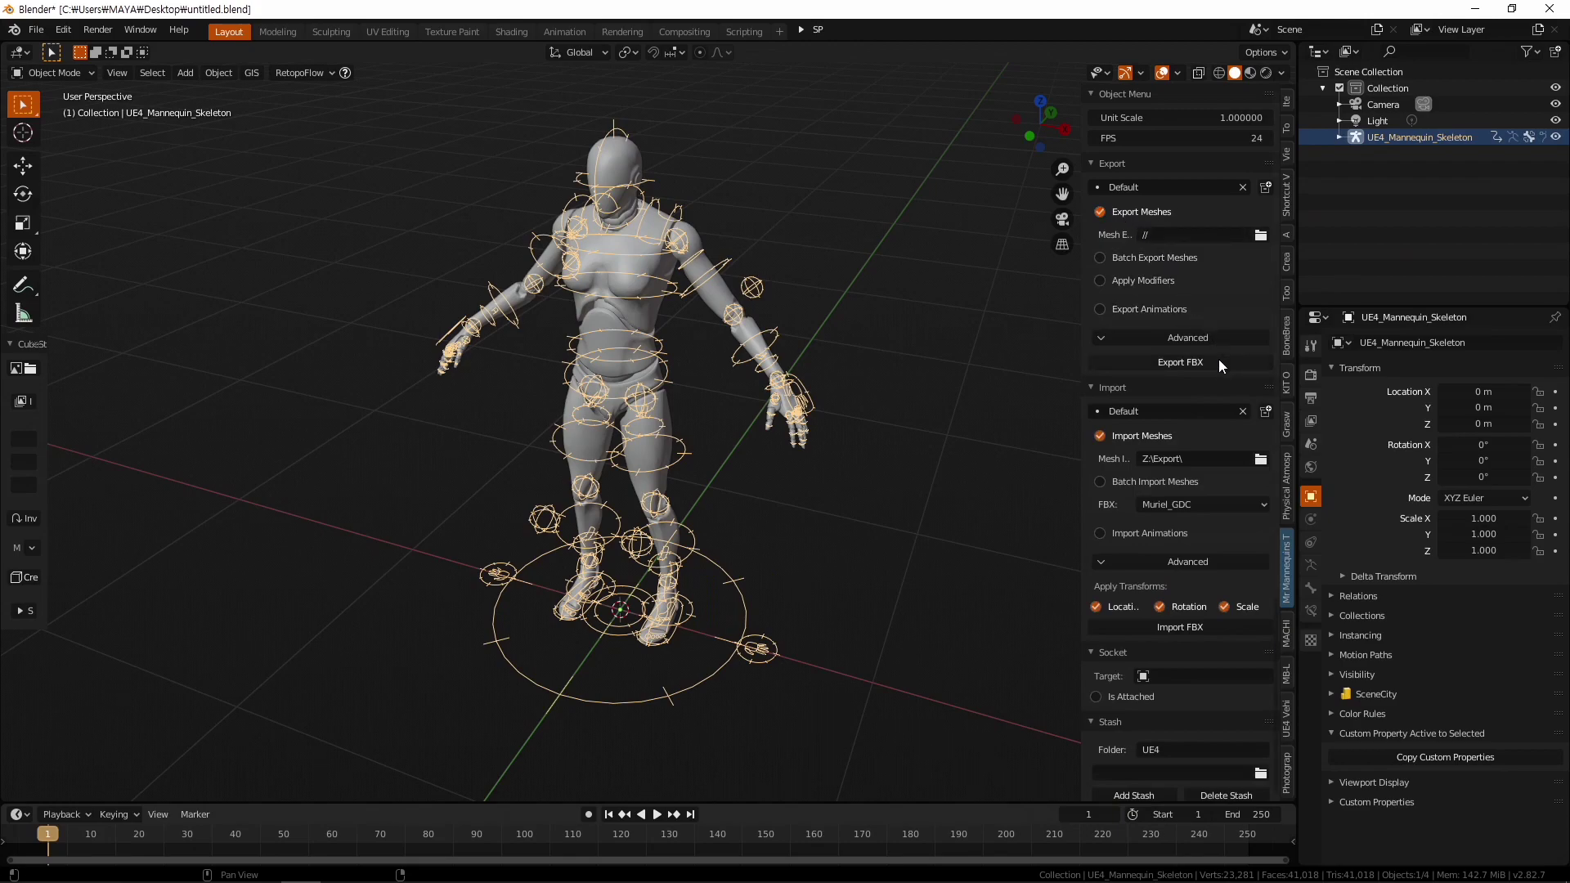
pyautogui.click(1122, 282)
pyautogui.click(946, 449)
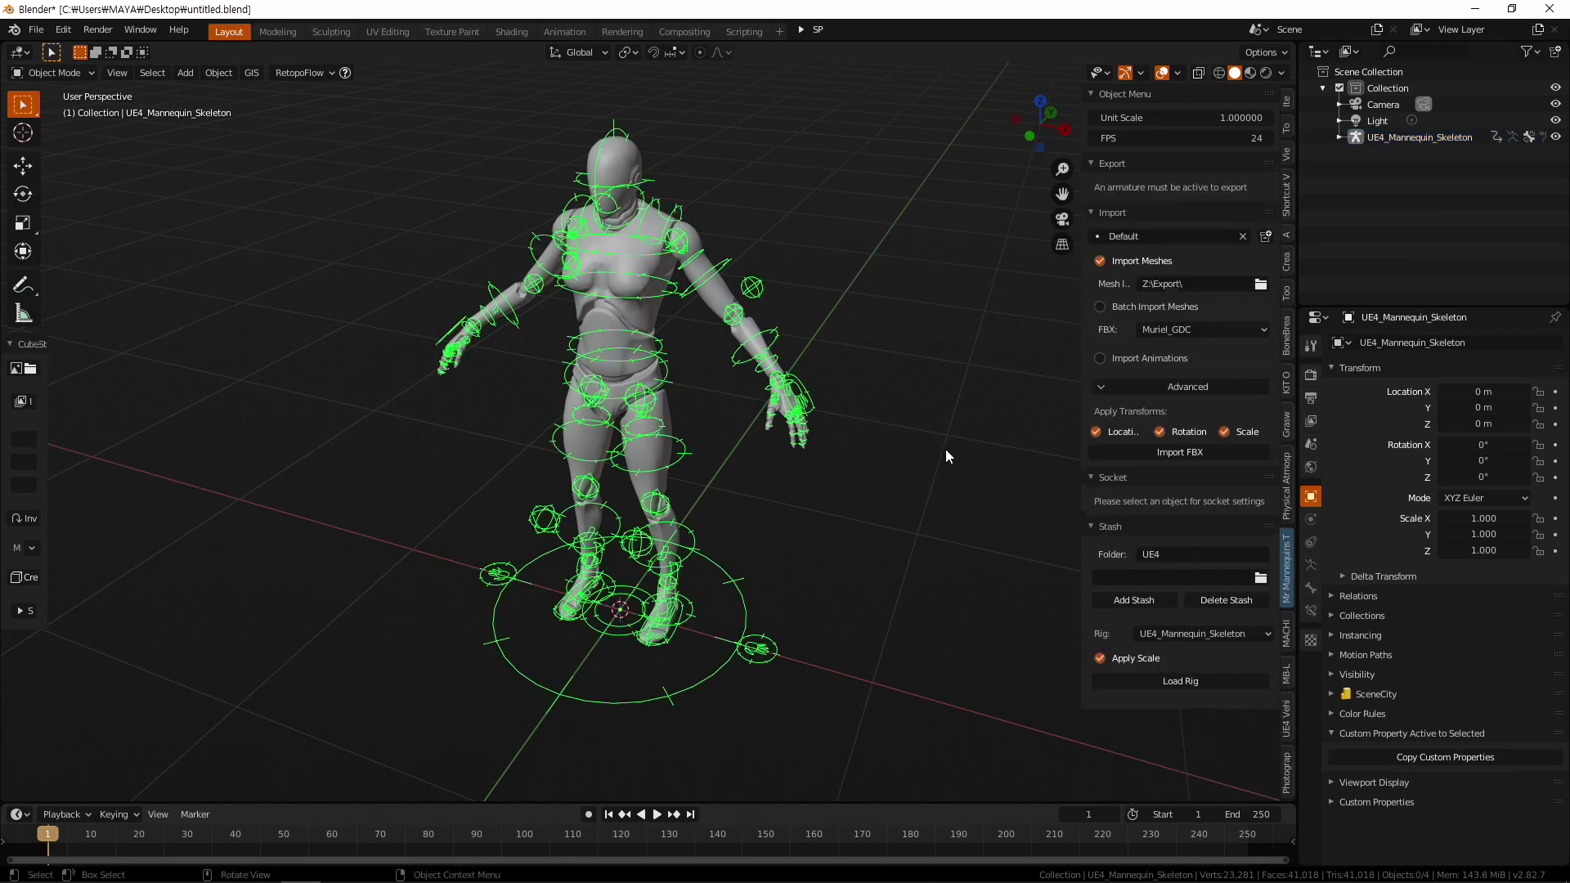
# - Close the current Cascadeur scene, choosing not to save changes
pyautogui.hotkey('alt', 'Tab')
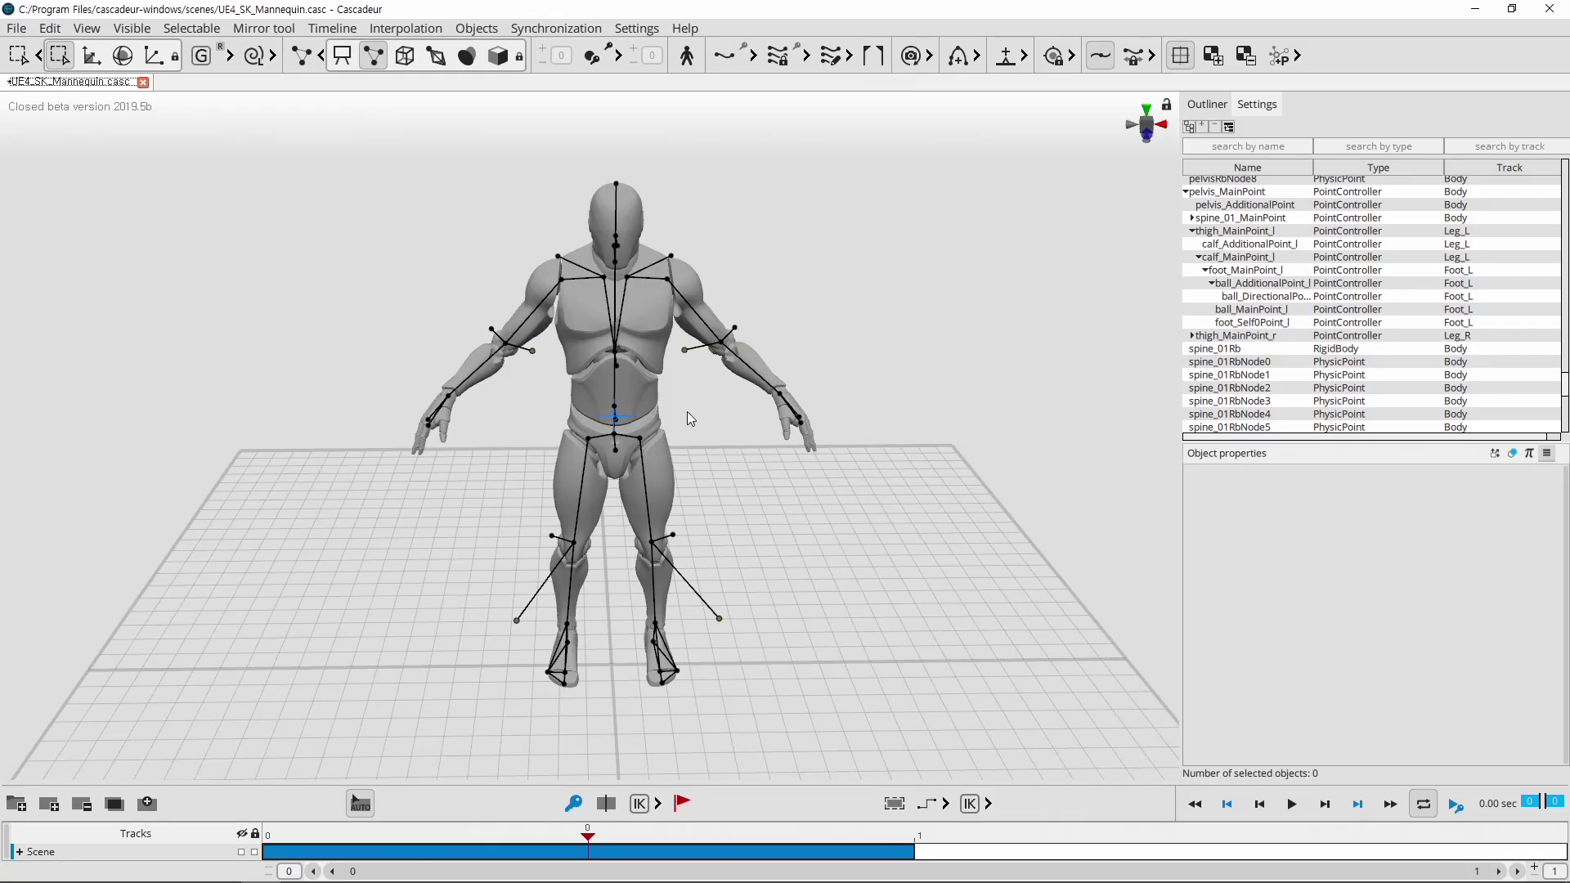
pyautogui.click(143, 82)
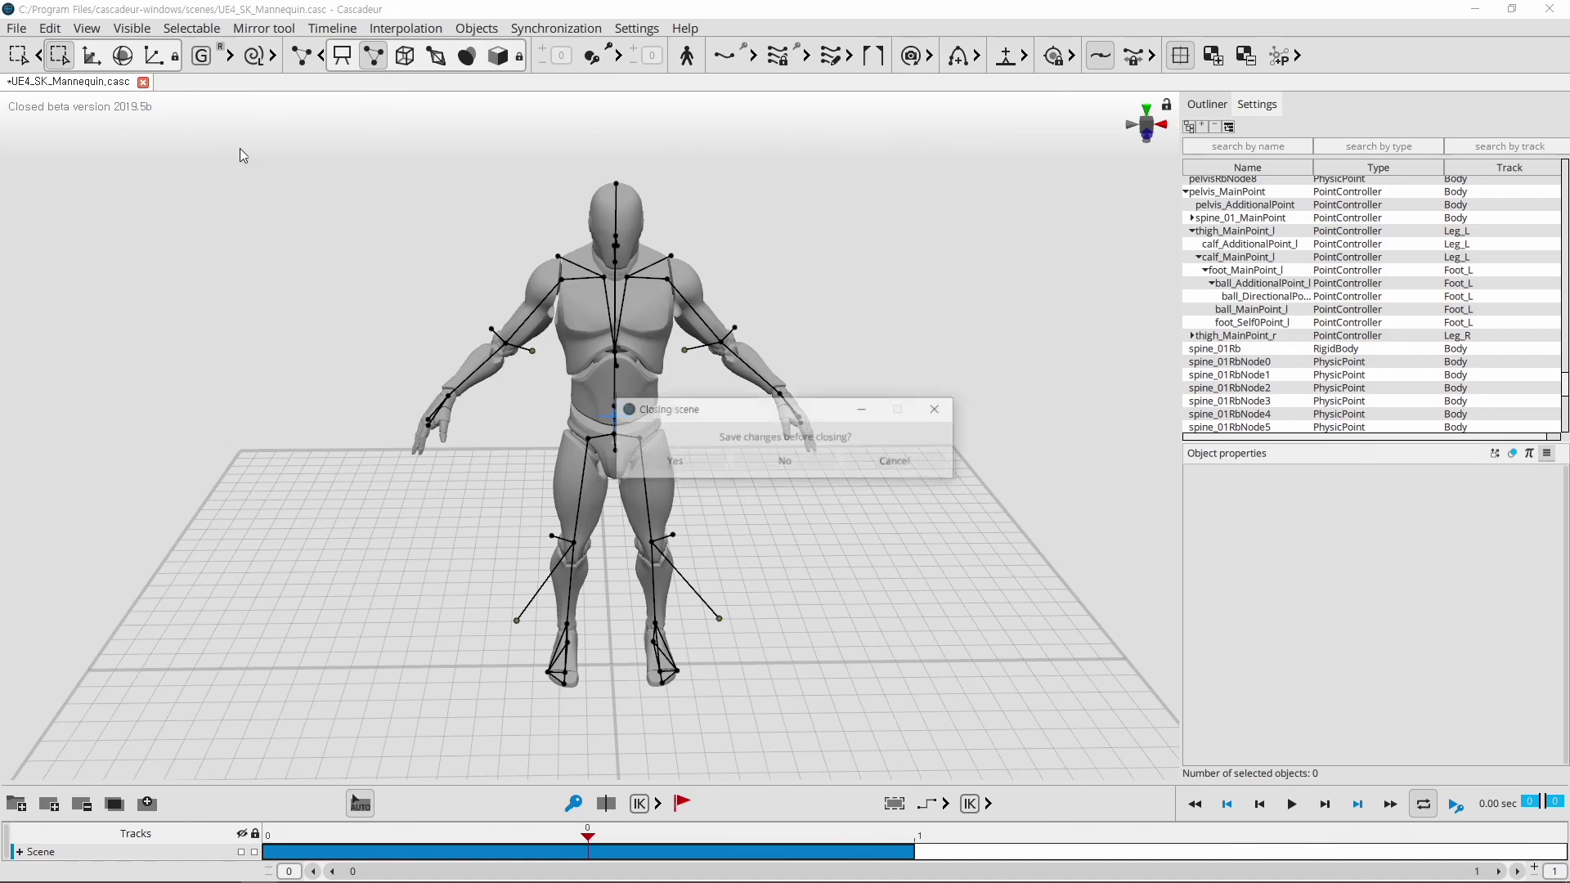
pyautogui.click(776, 459)
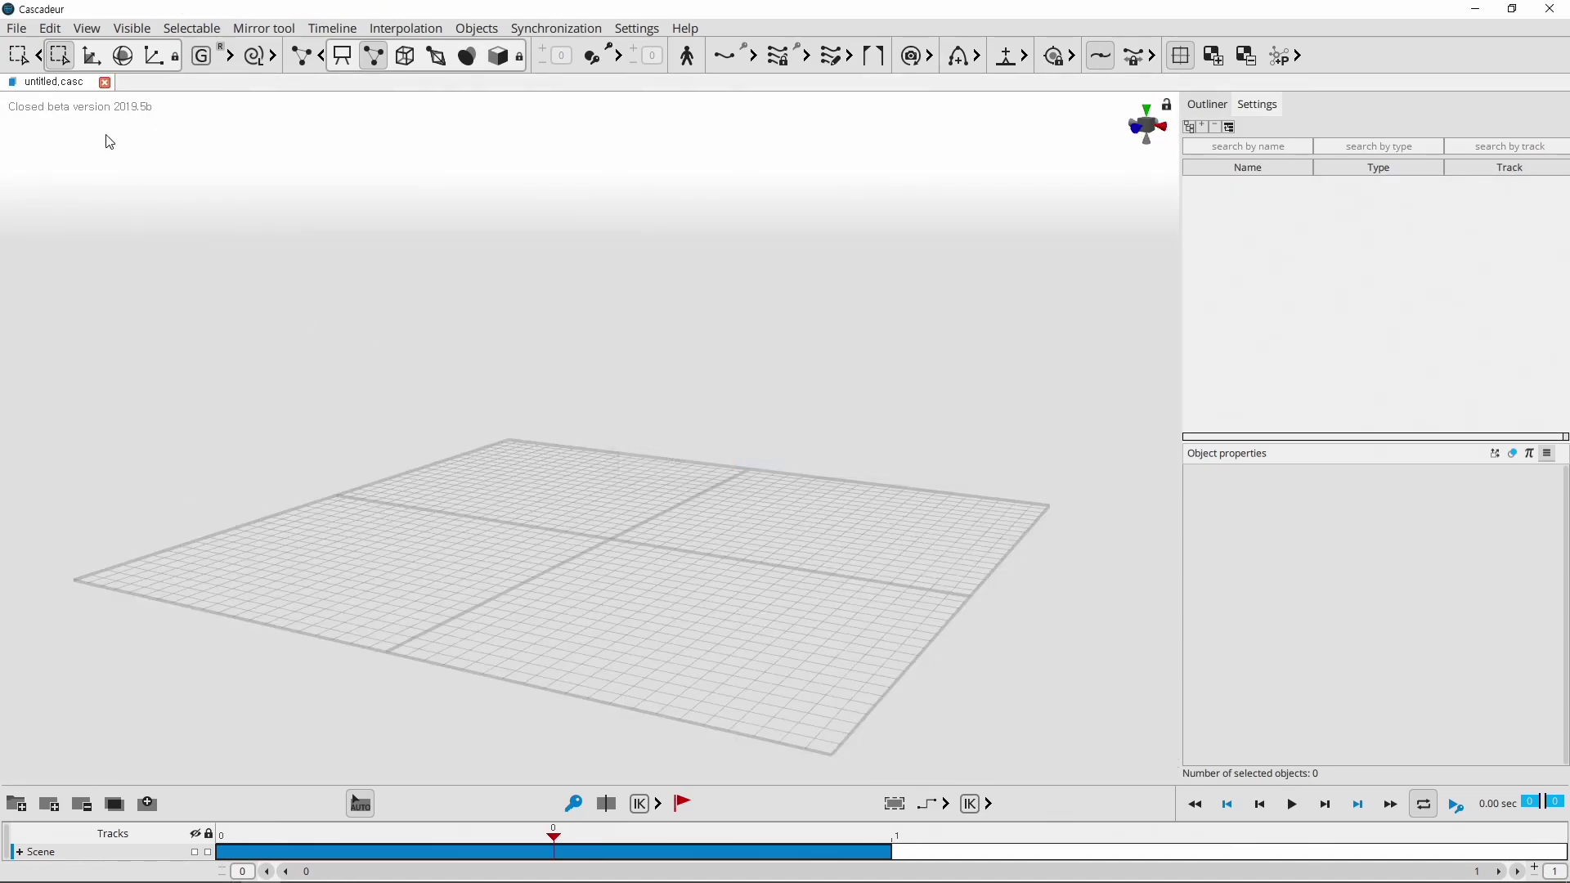
# - Open the UE4_SK_Mannequin.casc scene from the scenes folder
pyautogui.click(17, 29)
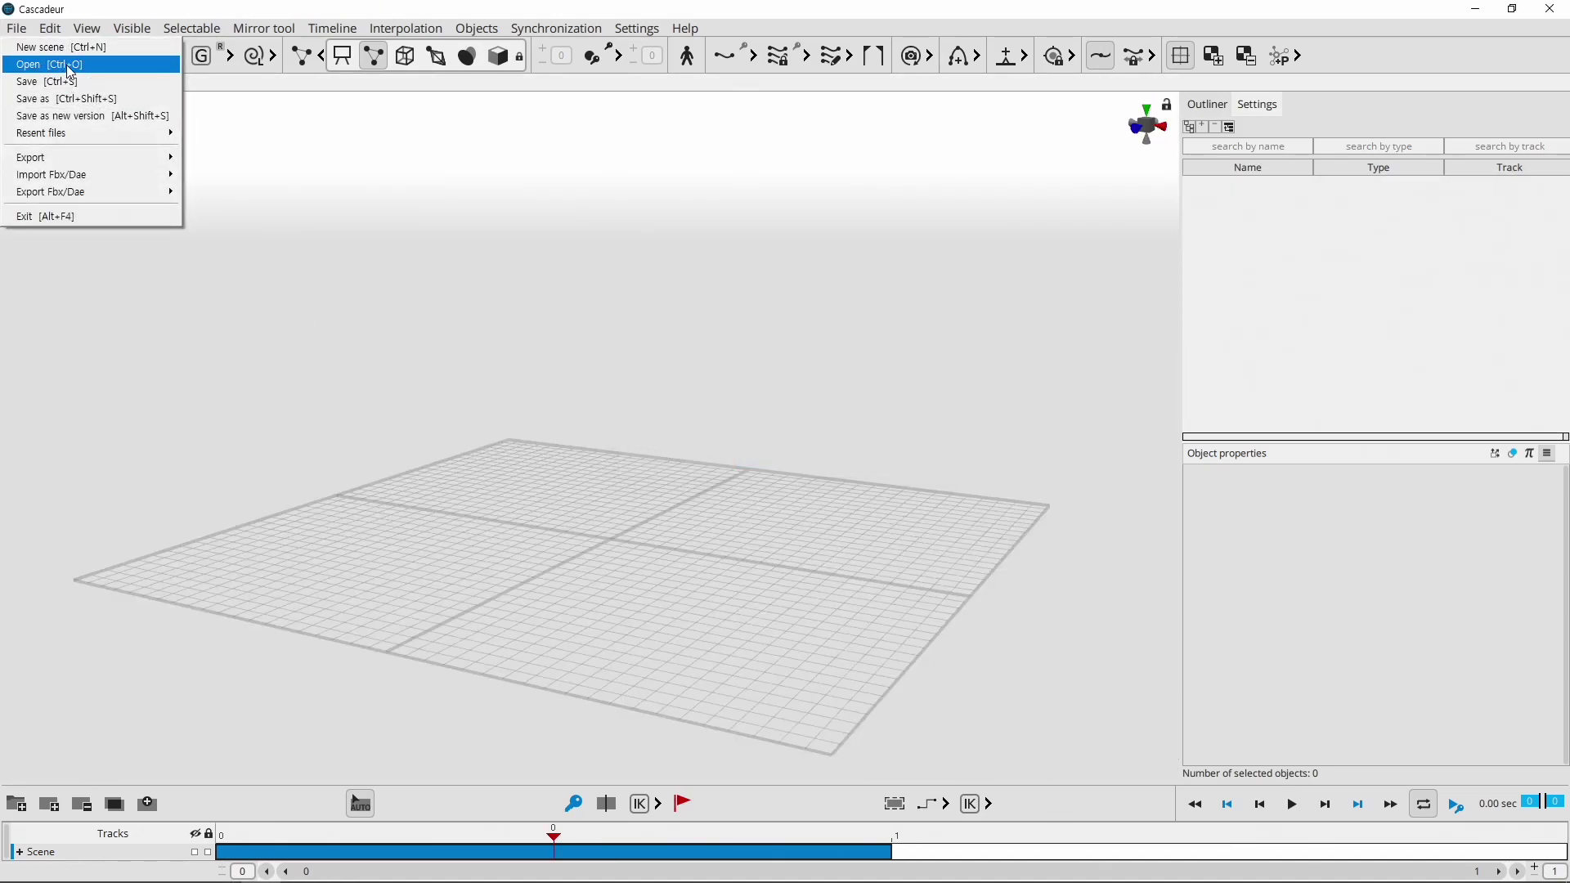
pyautogui.click(70, 64)
pyautogui.click(437, 312)
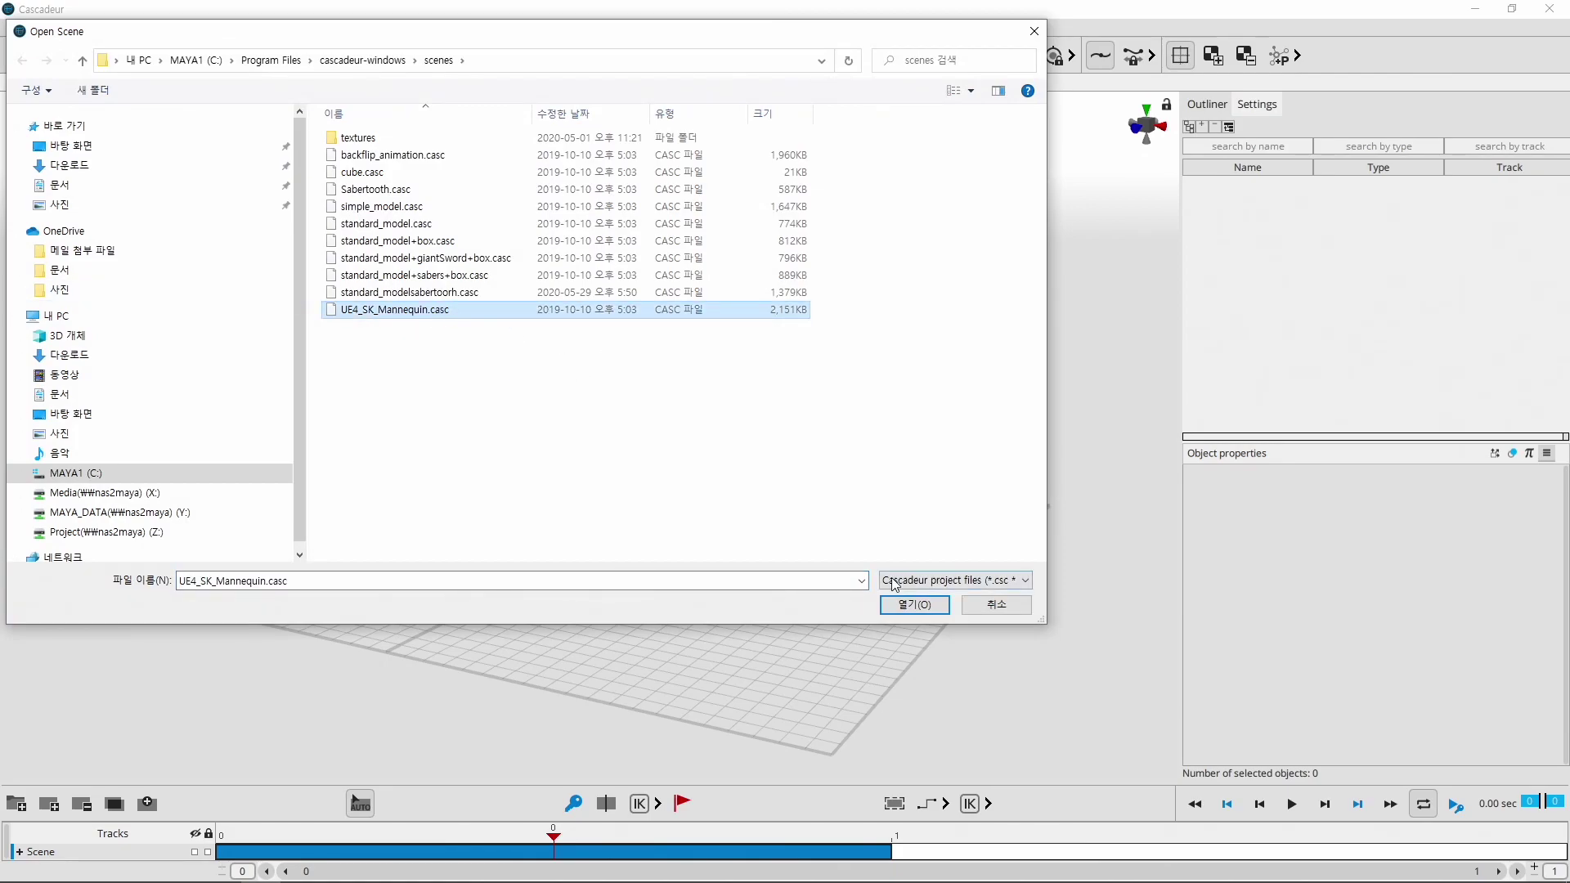
pyautogui.click(914, 606)
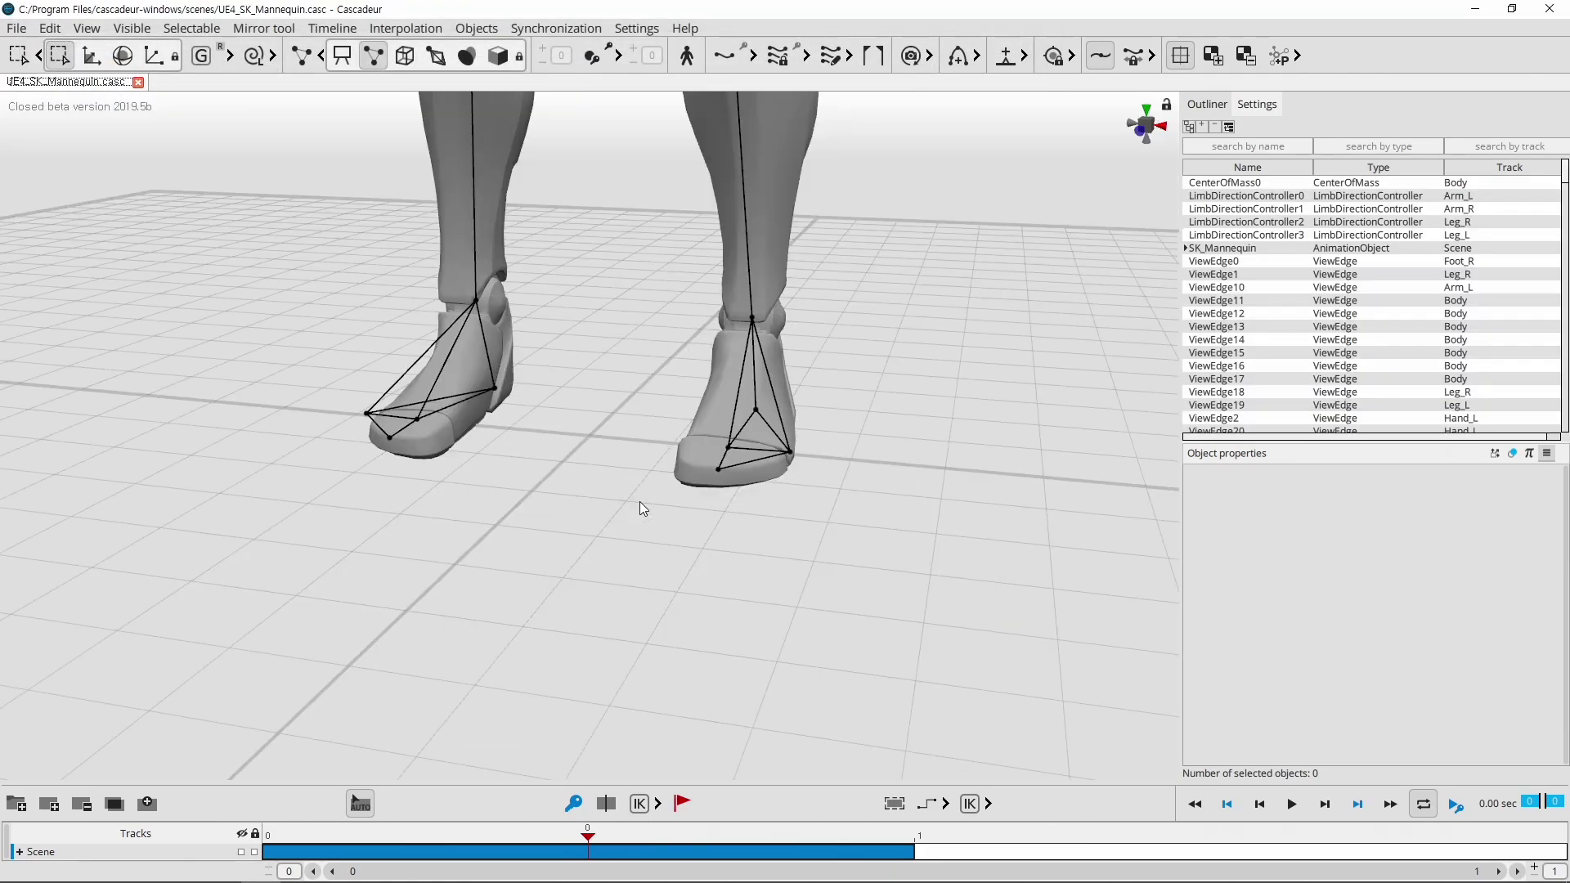
# - Frame the mannequin, switch to mesh-only display, and select the SK_Mannequin_LOD0 mesh
pyautogui.moveTo(813, 362); pyautogui.dragTo(819, 517, button='right')
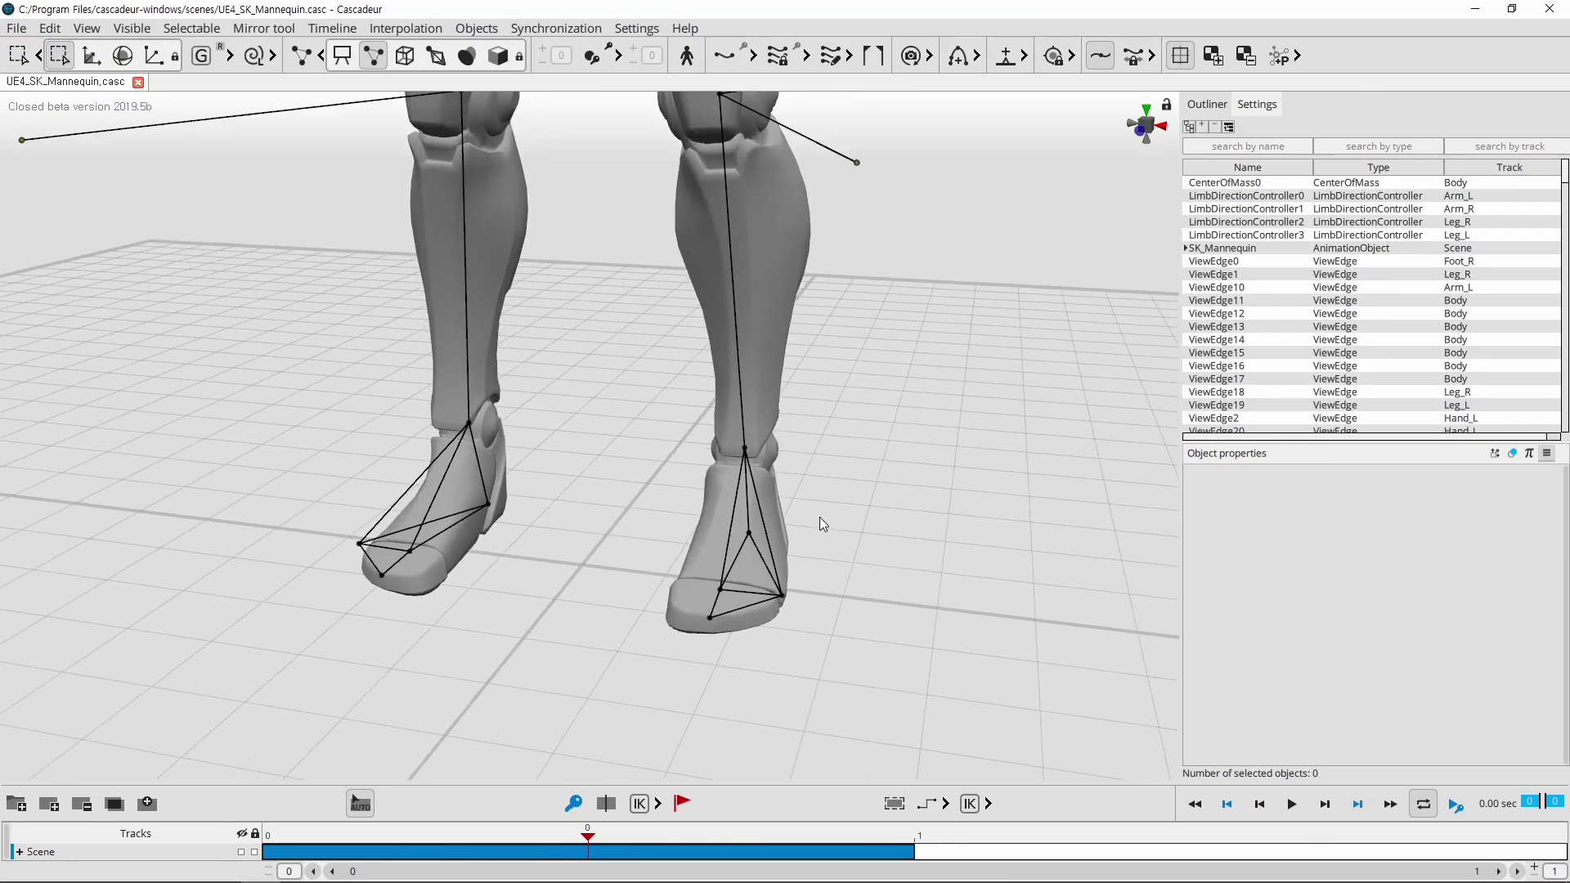
pyautogui.scroll(5, 789, 394)
pyautogui.scroll(-5, 777, 409)
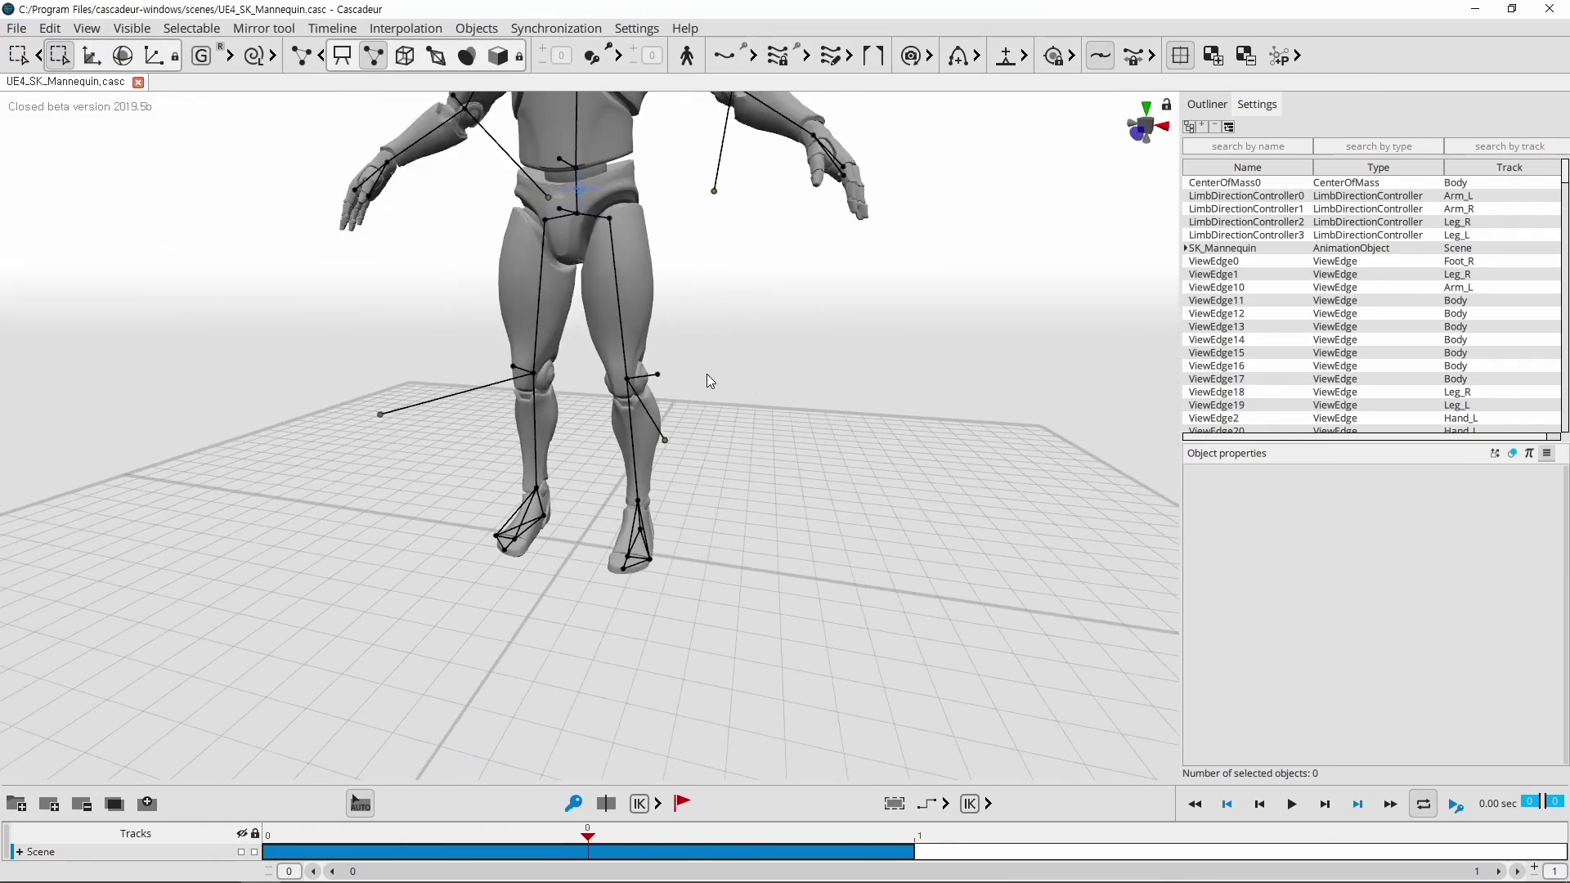
pyautogui.moveTo(701, 249); pyautogui.dragTo(695, 482, button='right')
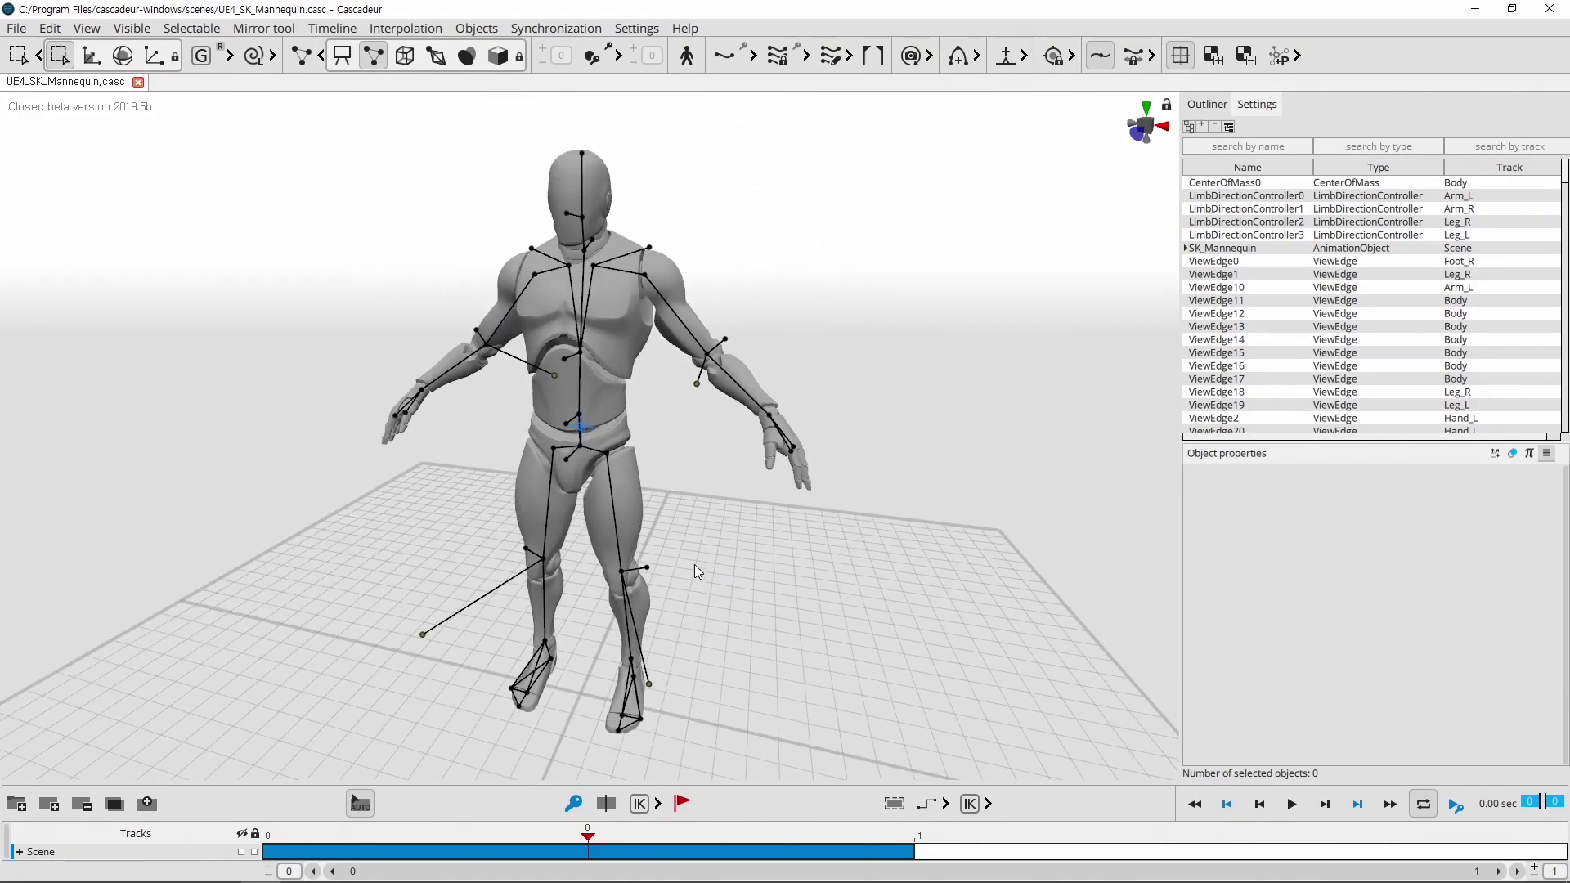
pyautogui.moveTo(695, 564); pyautogui.dragTo(810, 563, button='right')
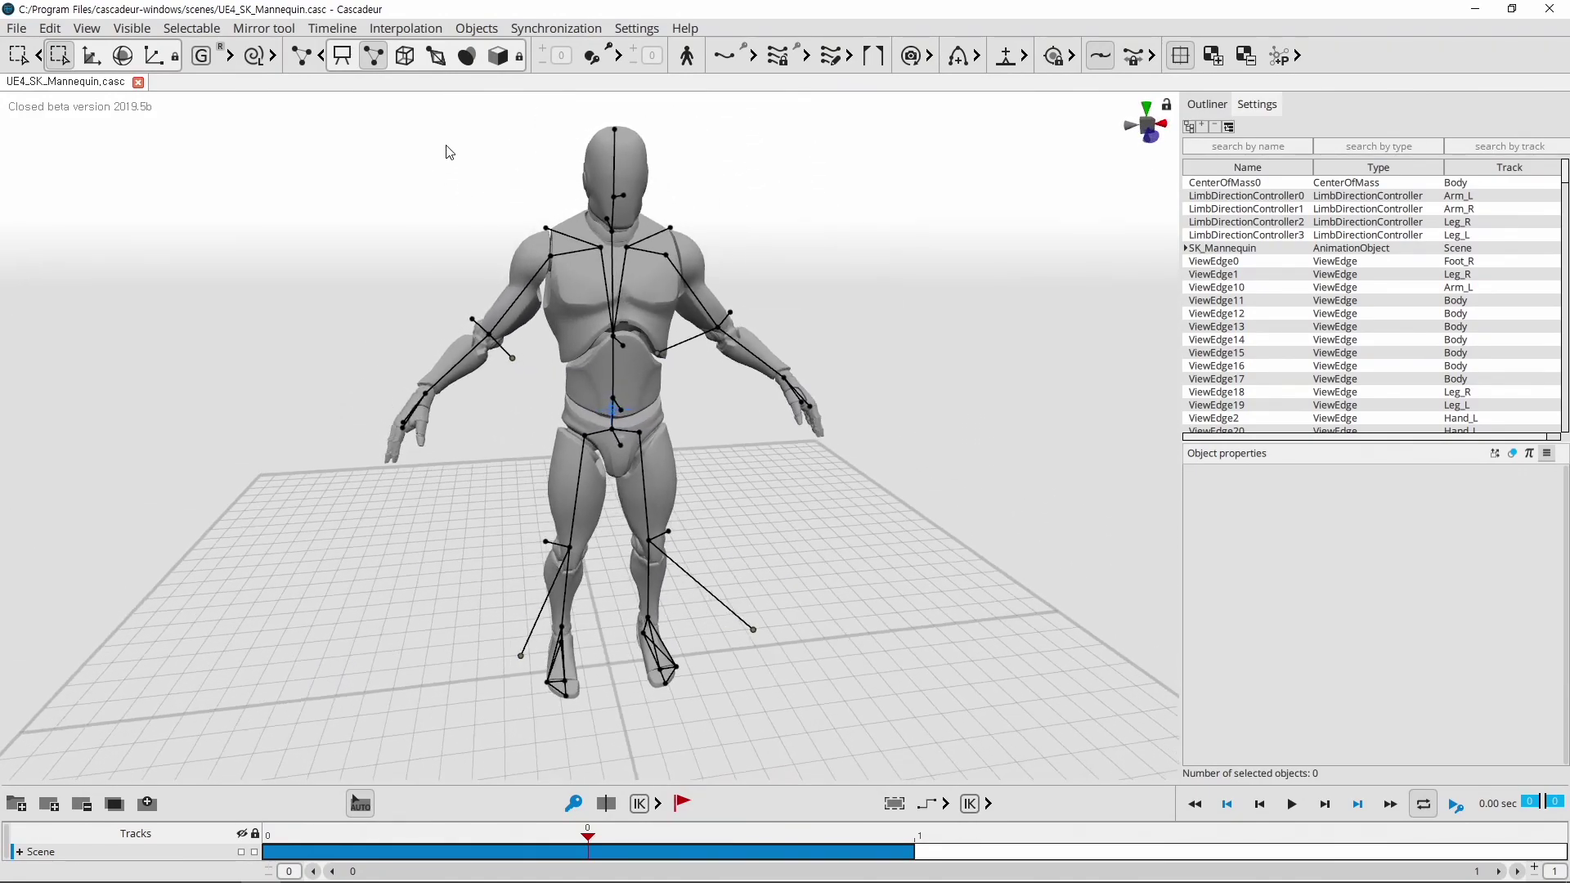
pyautogui.click(498, 55)
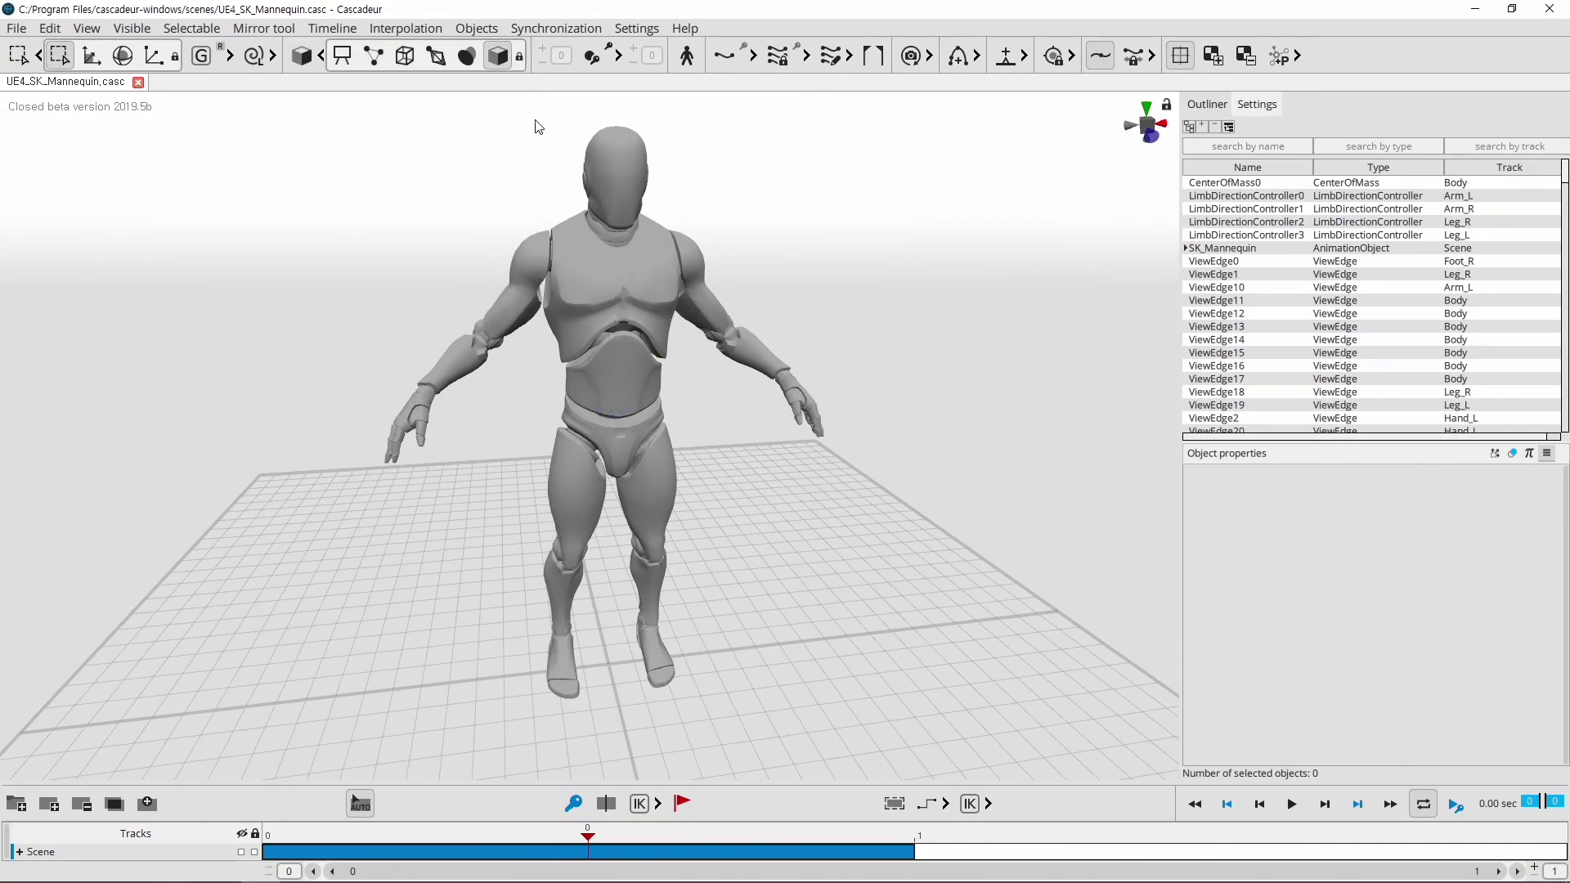
pyautogui.click(643, 304)
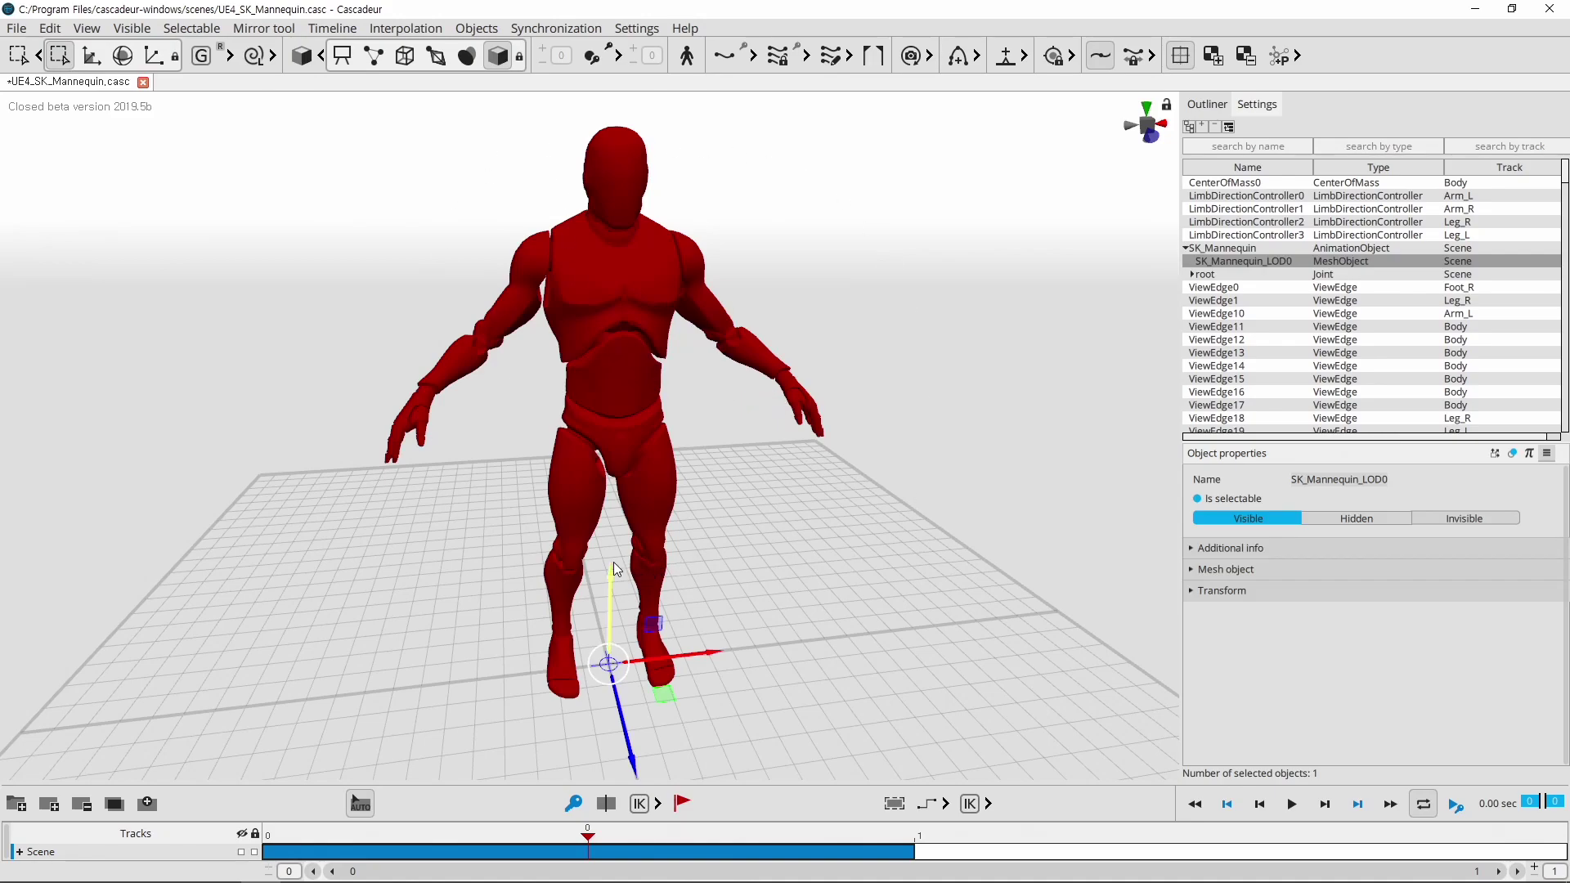
# - Set SK_Mannequin_LOD0 to Invisible, enable joint display, and box-select all 68 skeleton joints
pyautogui.click(1492, 521)
pyautogui.click(838, 544)
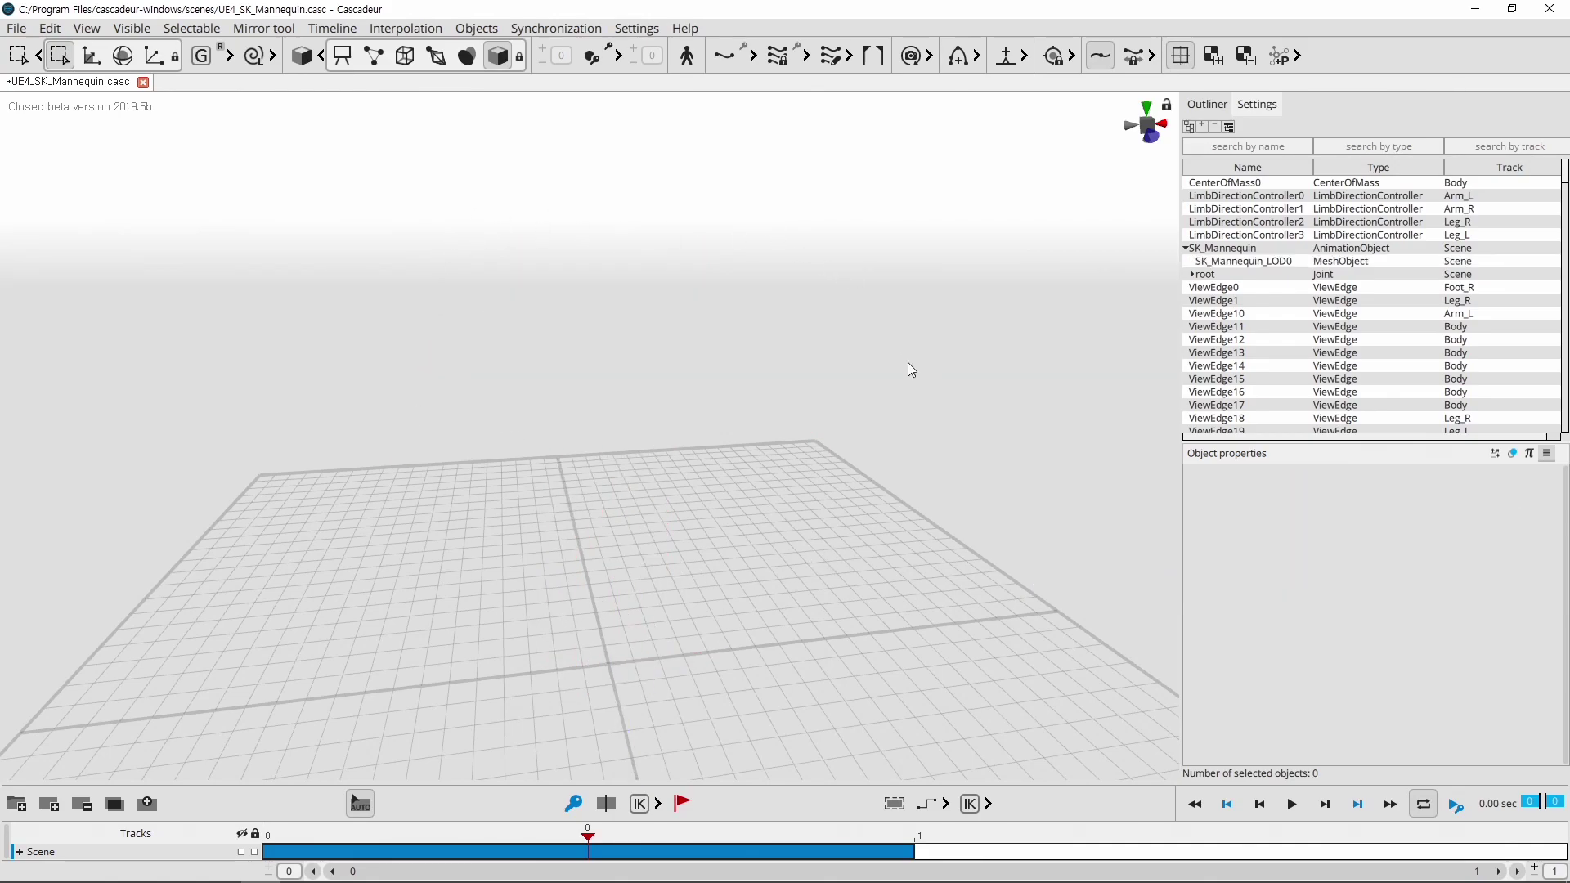
pyautogui.click(442, 65)
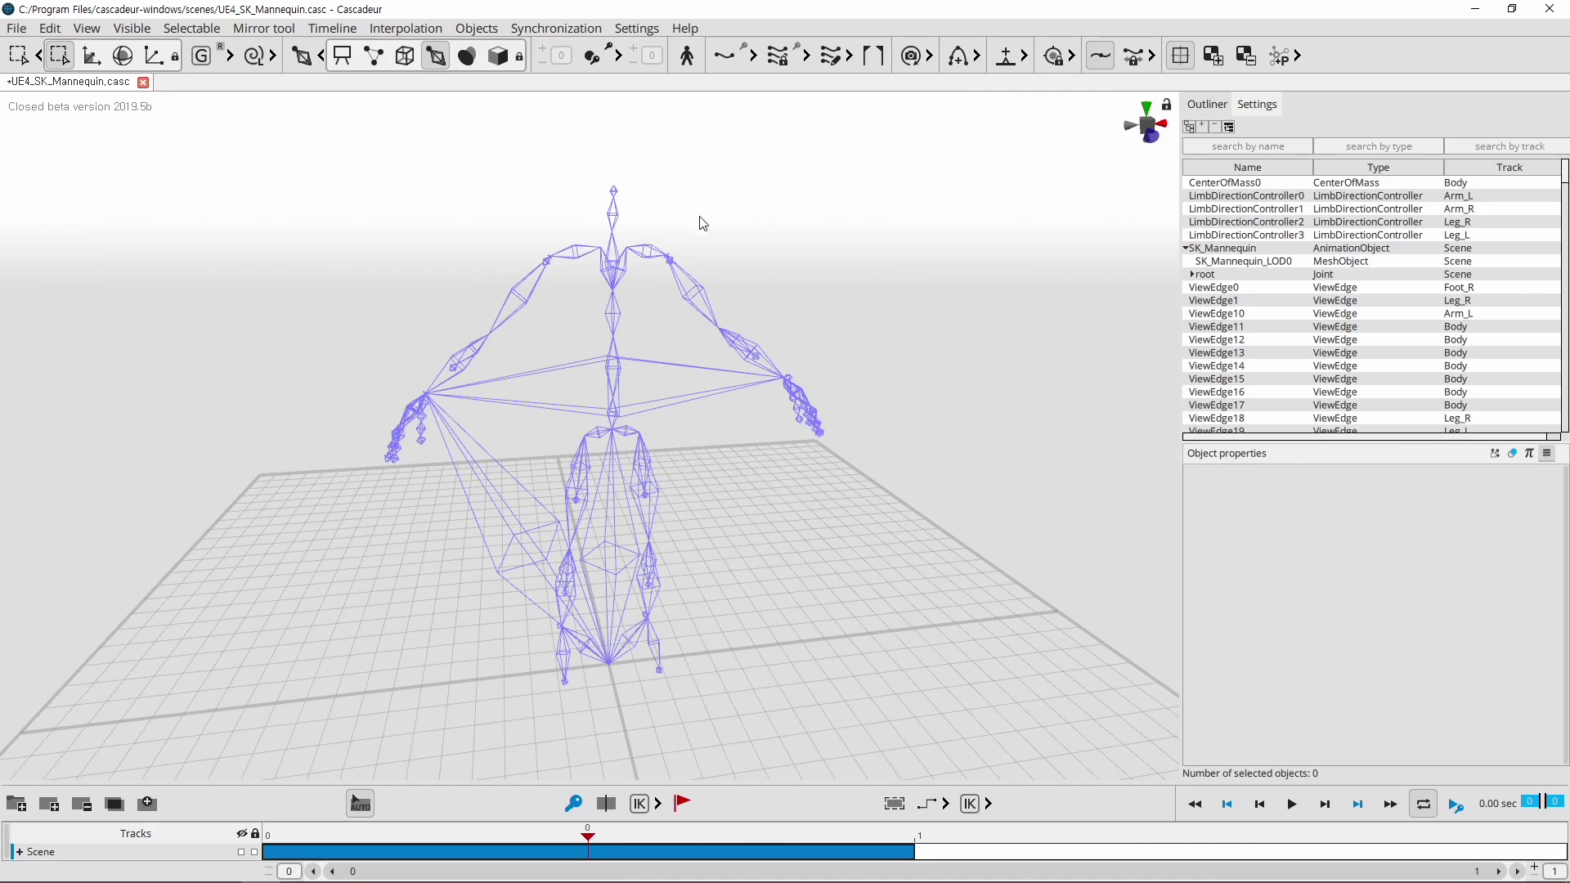
pyautogui.moveTo(258, 135); pyautogui.dragTo(1036, 787)
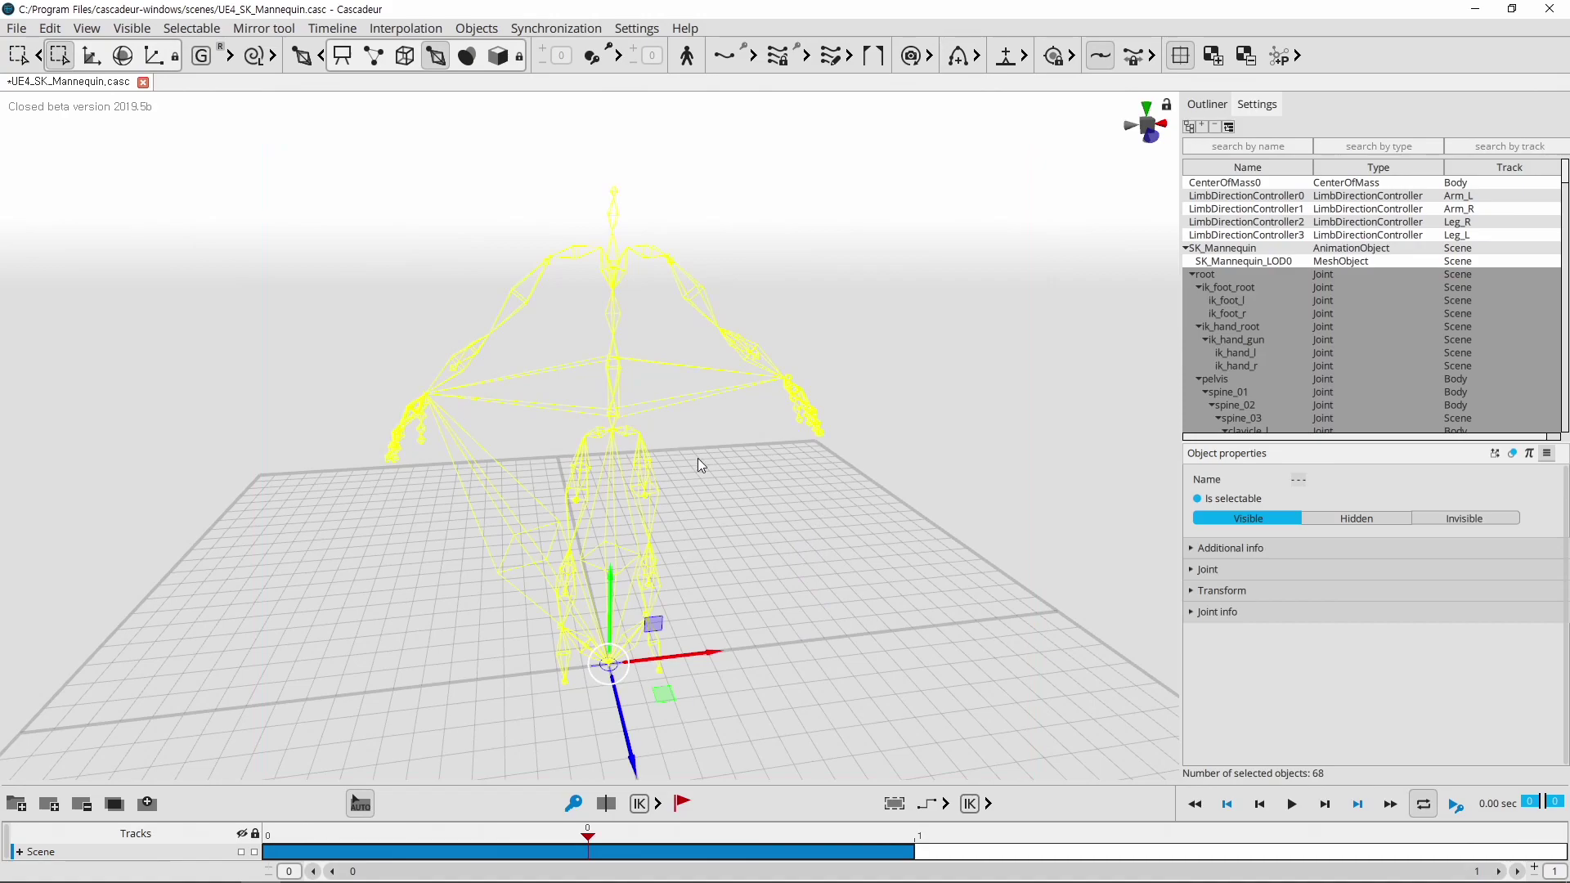
pyautogui.moveTo(704, 473)
pyautogui.mouseDown(button='right')
pyautogui.moveTo(744, 517)
pyautogui.moveTo(716, 473)
pyautogui.moveTo(738, 489)
pyautogui.moveTo(707, 487)
pyautogui.mouseUp(button='right')
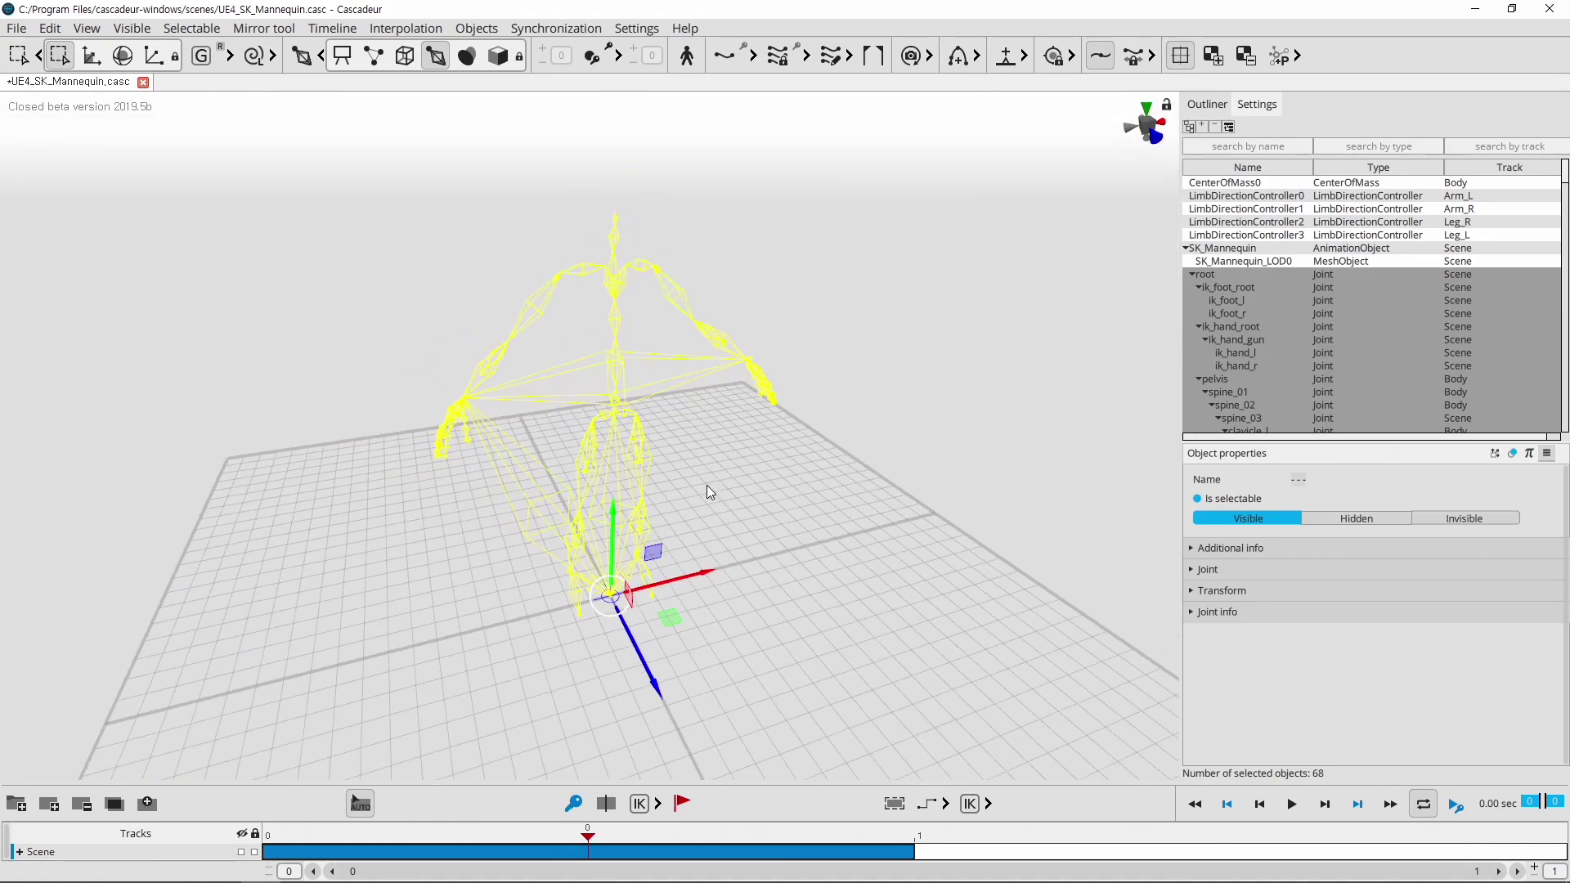
# - Import UE4_Mannequin_Skeleton_1.FBX onto the selected joints with Add model to selected
pyautogui.click(17, 28)
pyautogui.moveTo(52, 174)
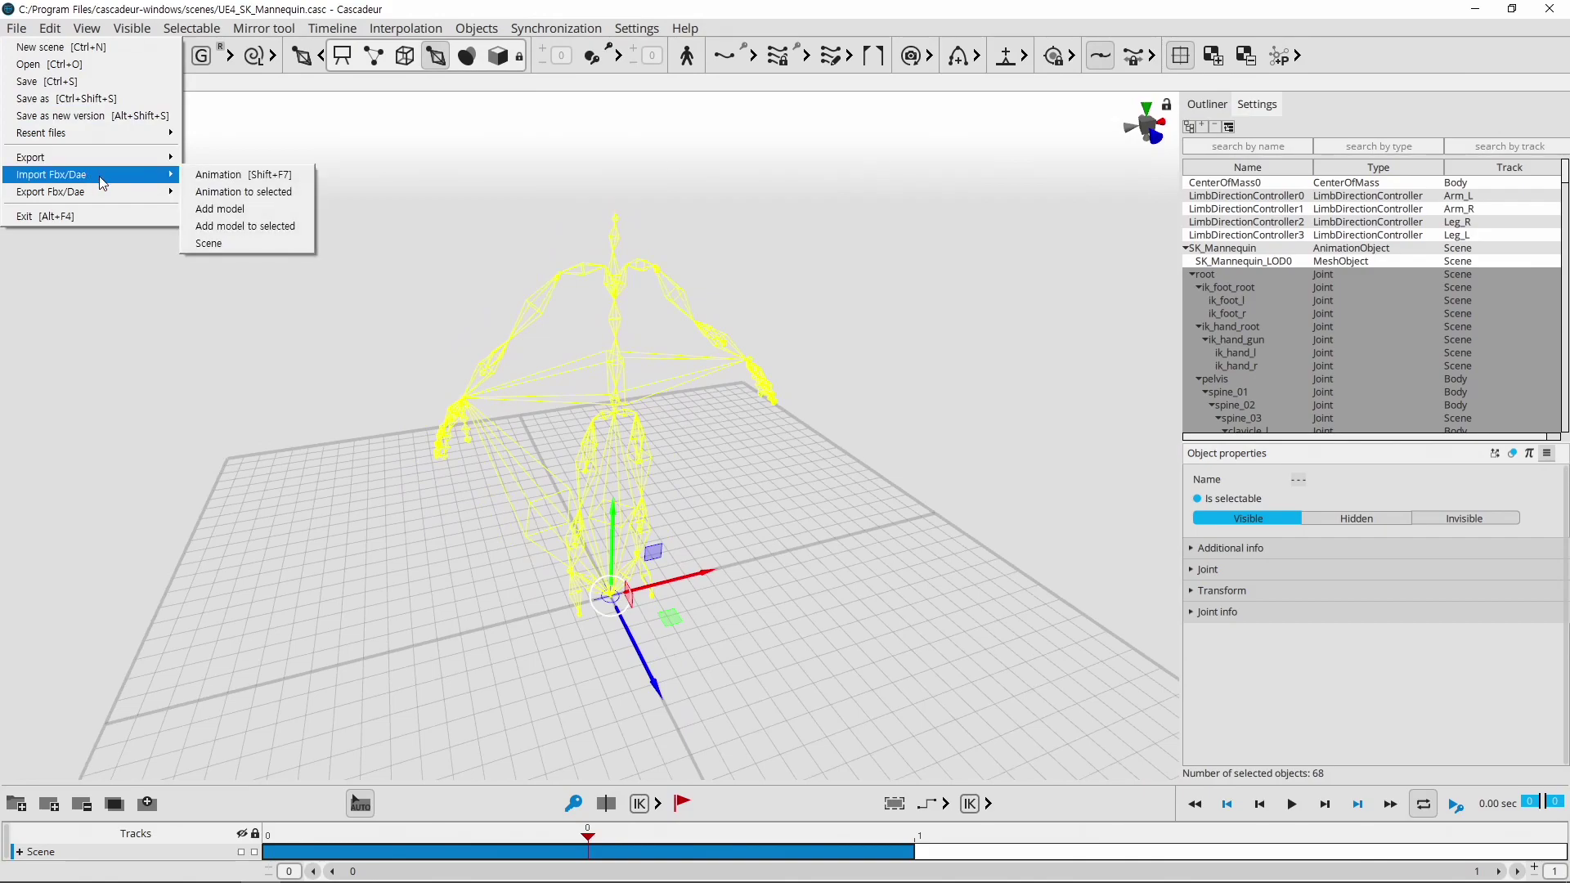
pyautogui.click(278, 238)
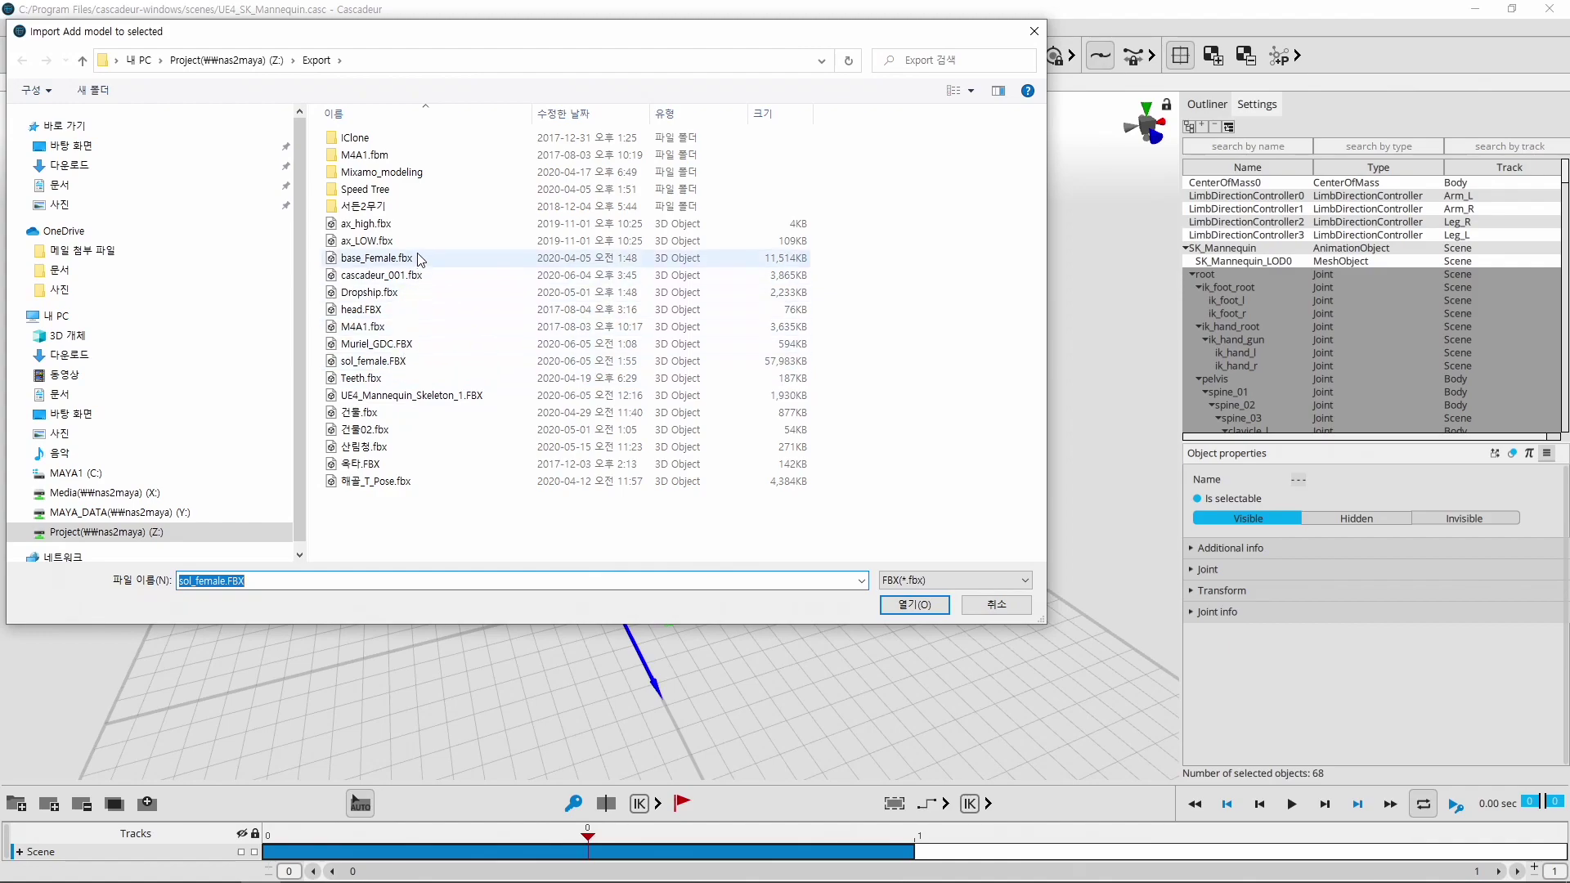
pyautogui.click(436, 396)
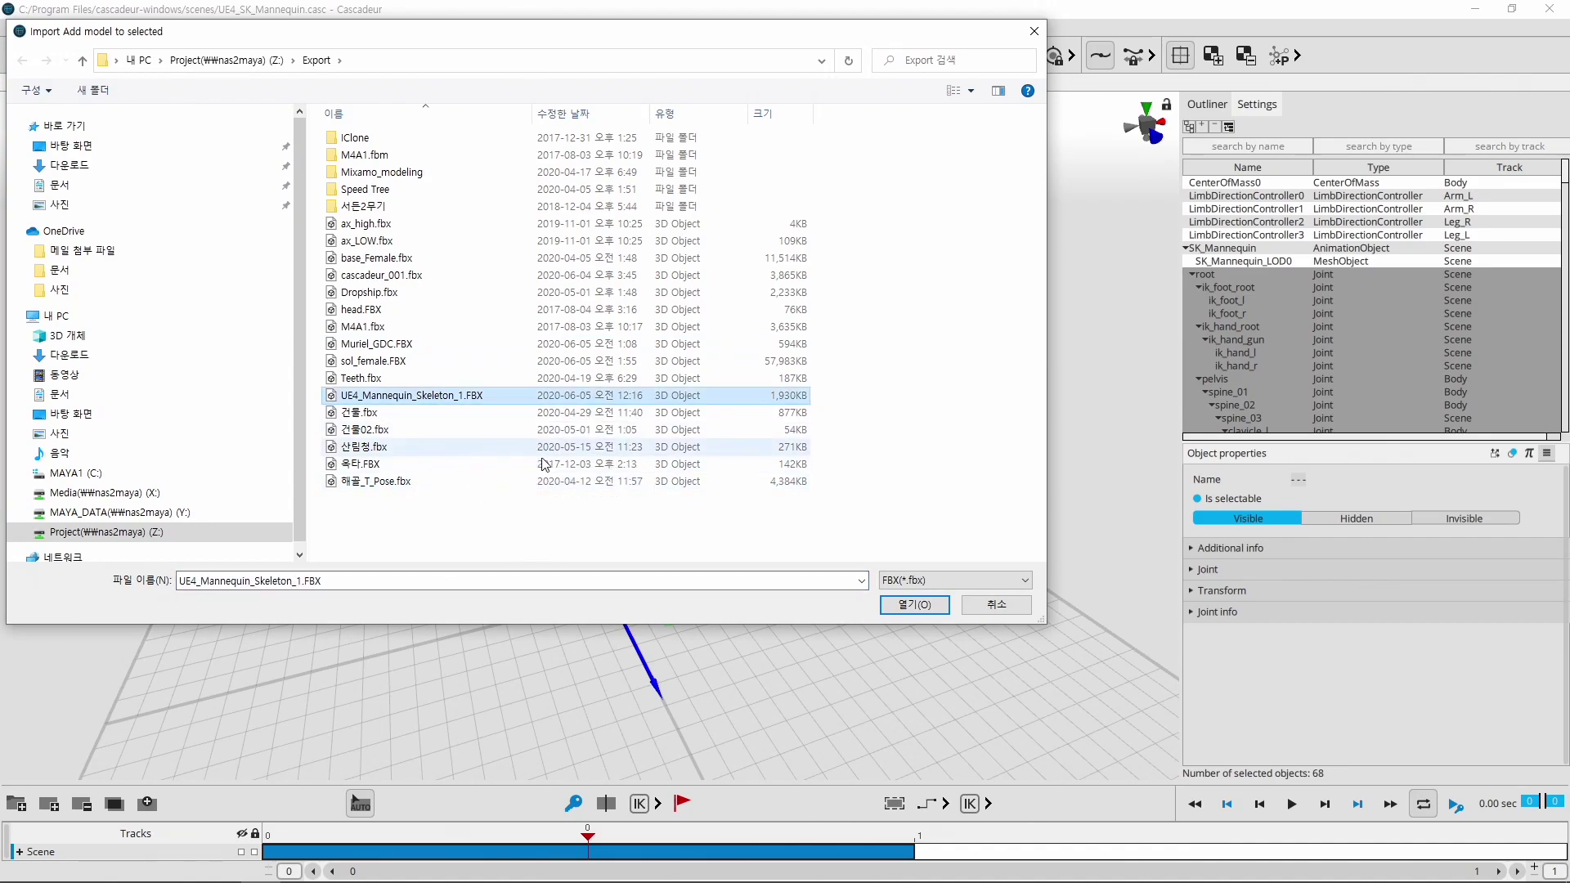
pyautogui.click(915, 612)
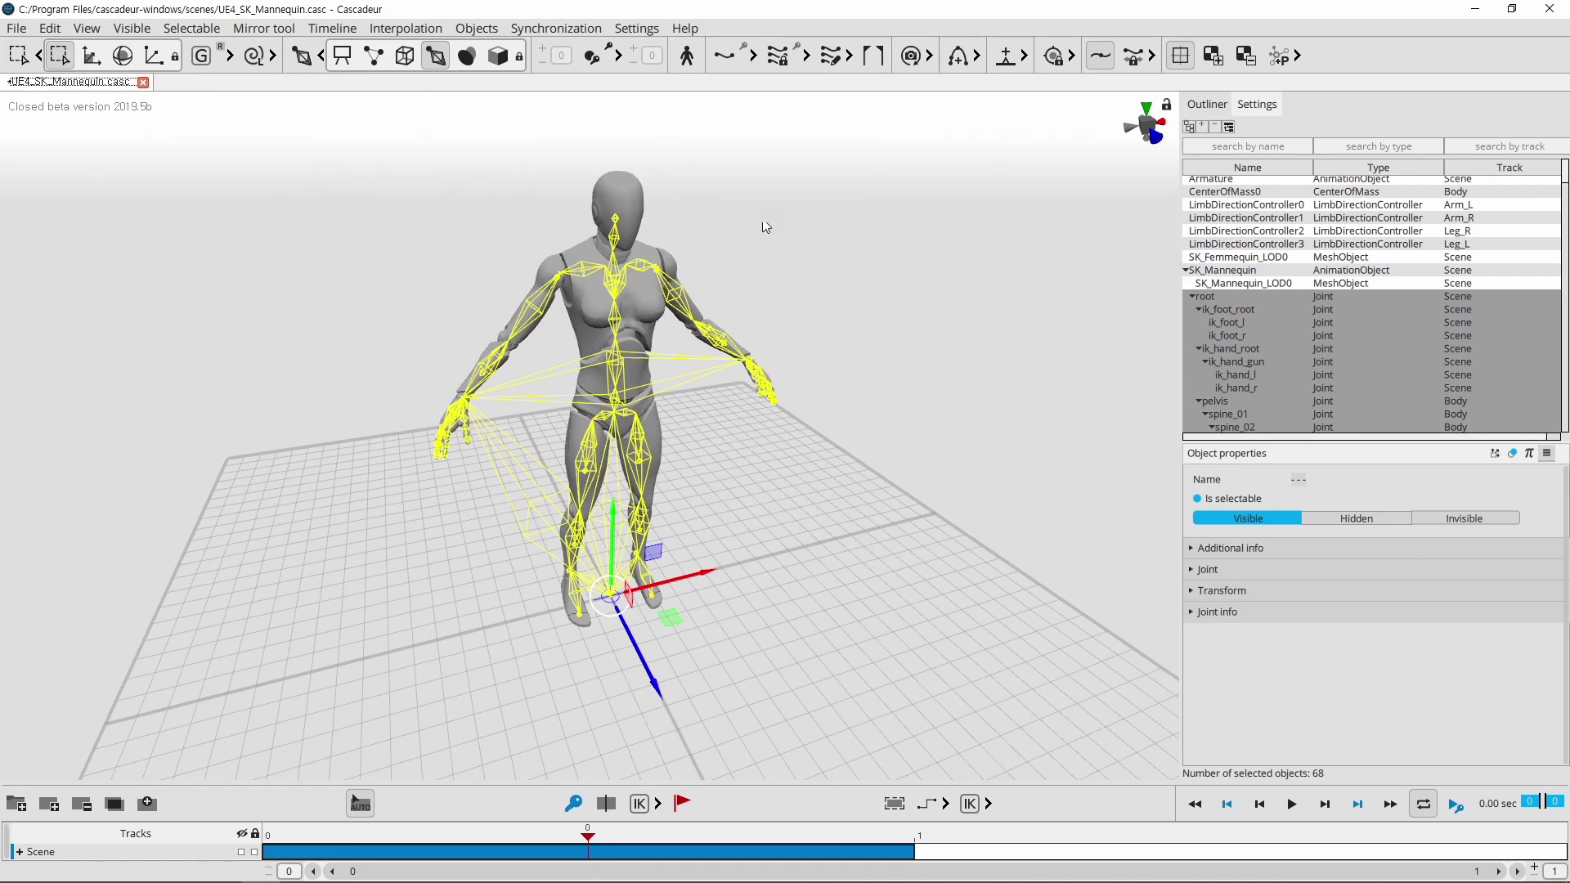
# - Restore point-controller display and select the left foot's controllers, orbiting to a frontal view
pyautogui.click(374, 57)
pyautogui.click(759, 601)
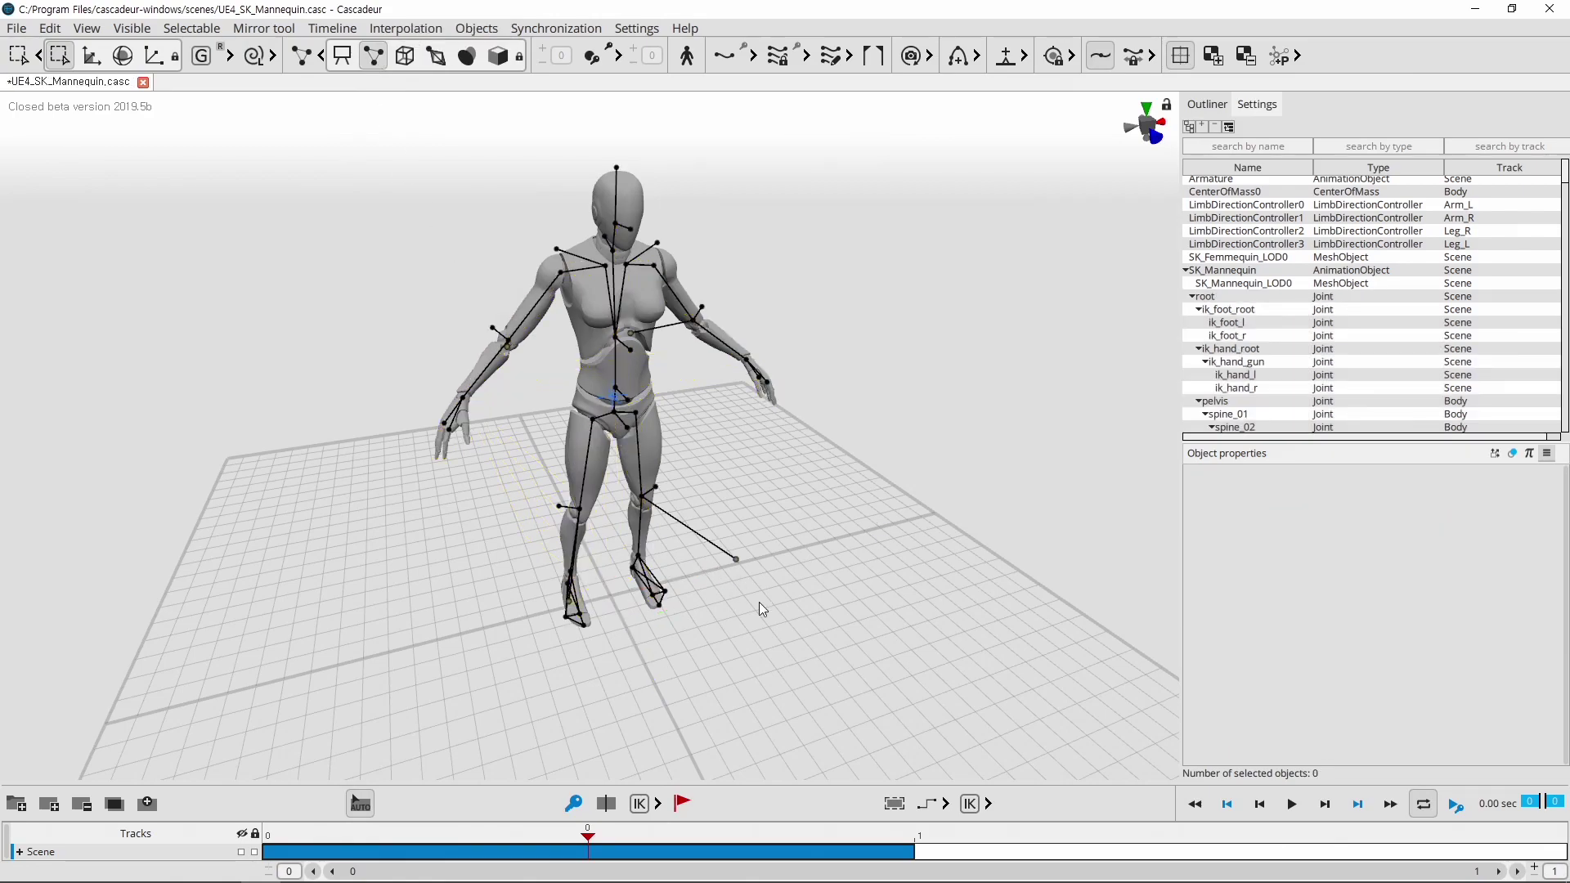
pyautogui.moveTo(739, 668); pyautogui.dragTo(622, 547)
pyautogui.moveTo(757, 666); pyautogui.dragTo(795, 646, button='middle')
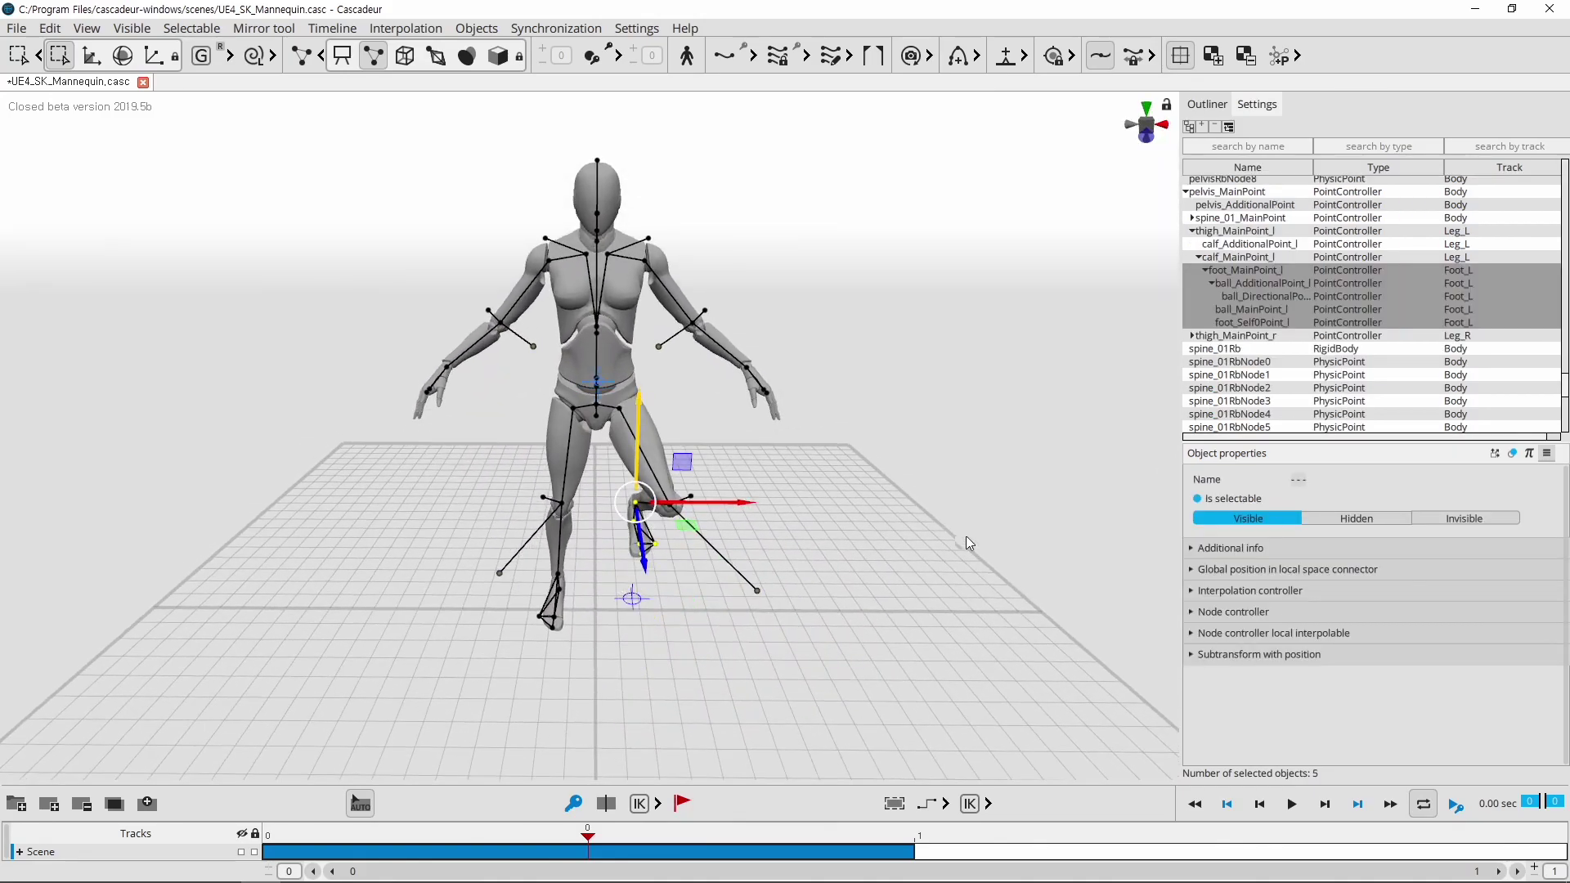
pyautogui.moveTo(965, 536); pyautogui.dragTo(770, 522, button='right')
pyautogui.moveTo(668, 615)
pyautogui.mouseDown(button='right')
pyautogui.moveTo(386, 591)
pyautogui.moveTo(641, 627)
pyautogui.mouseUp(button='right')
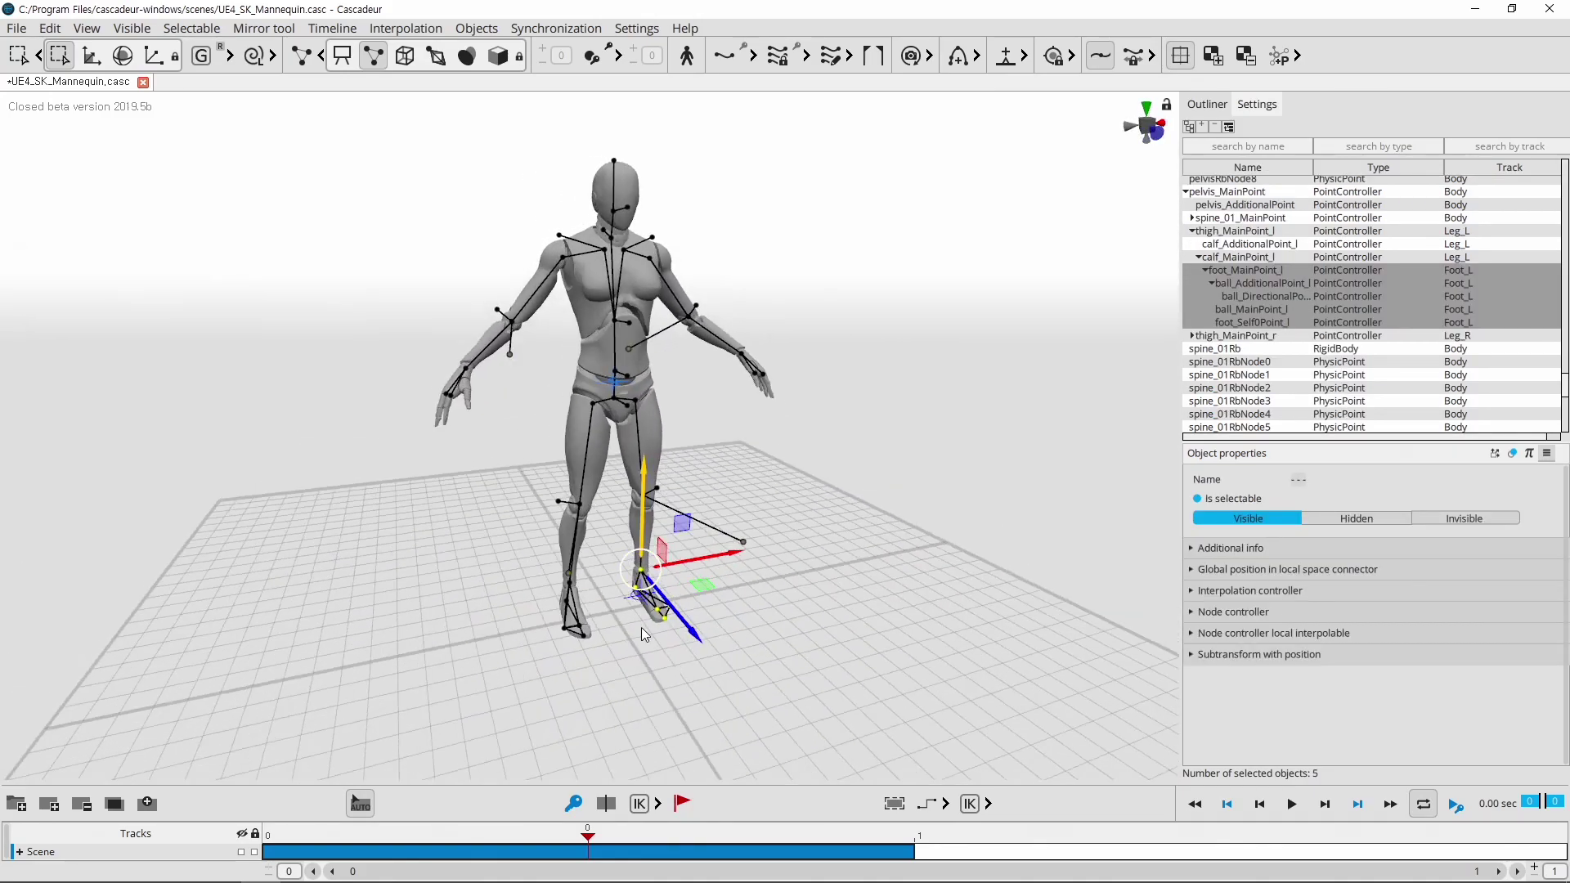
# - Box-select the right foot's three ball points and orbit around to inspect them
pyautogui.moveTo(590, 681); pyautogui.dragTo(661, 671, button='right')
pyautogui.moveTo(641, 690); pyautogui.dragTo(561, 631)
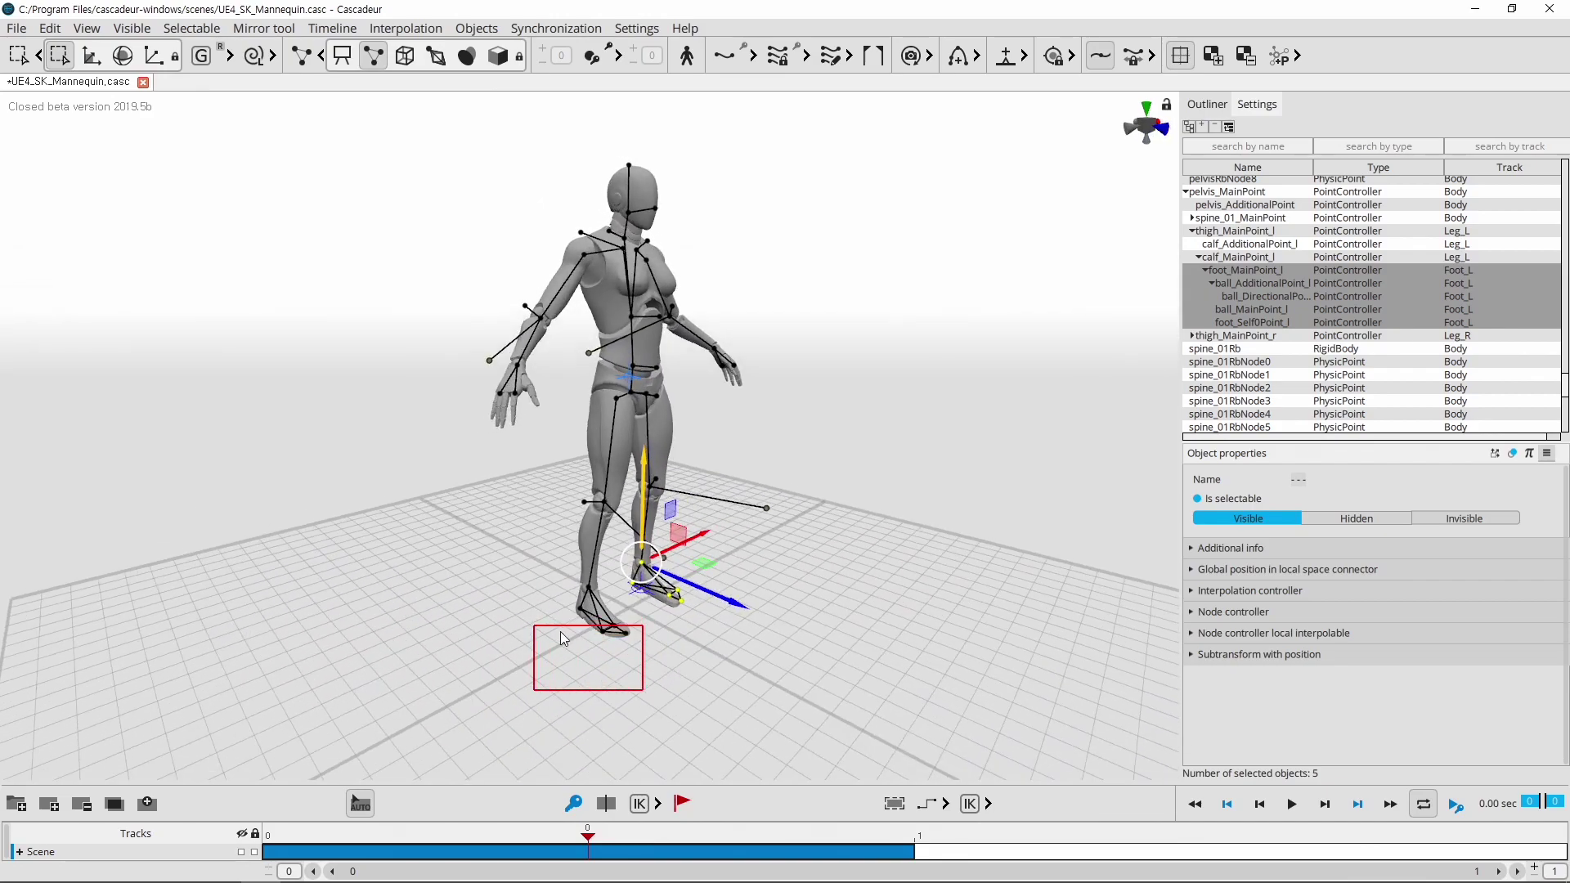
pyautogui.moveTo(693, 680); pyautogui.dragTo(566, 655, button='right')
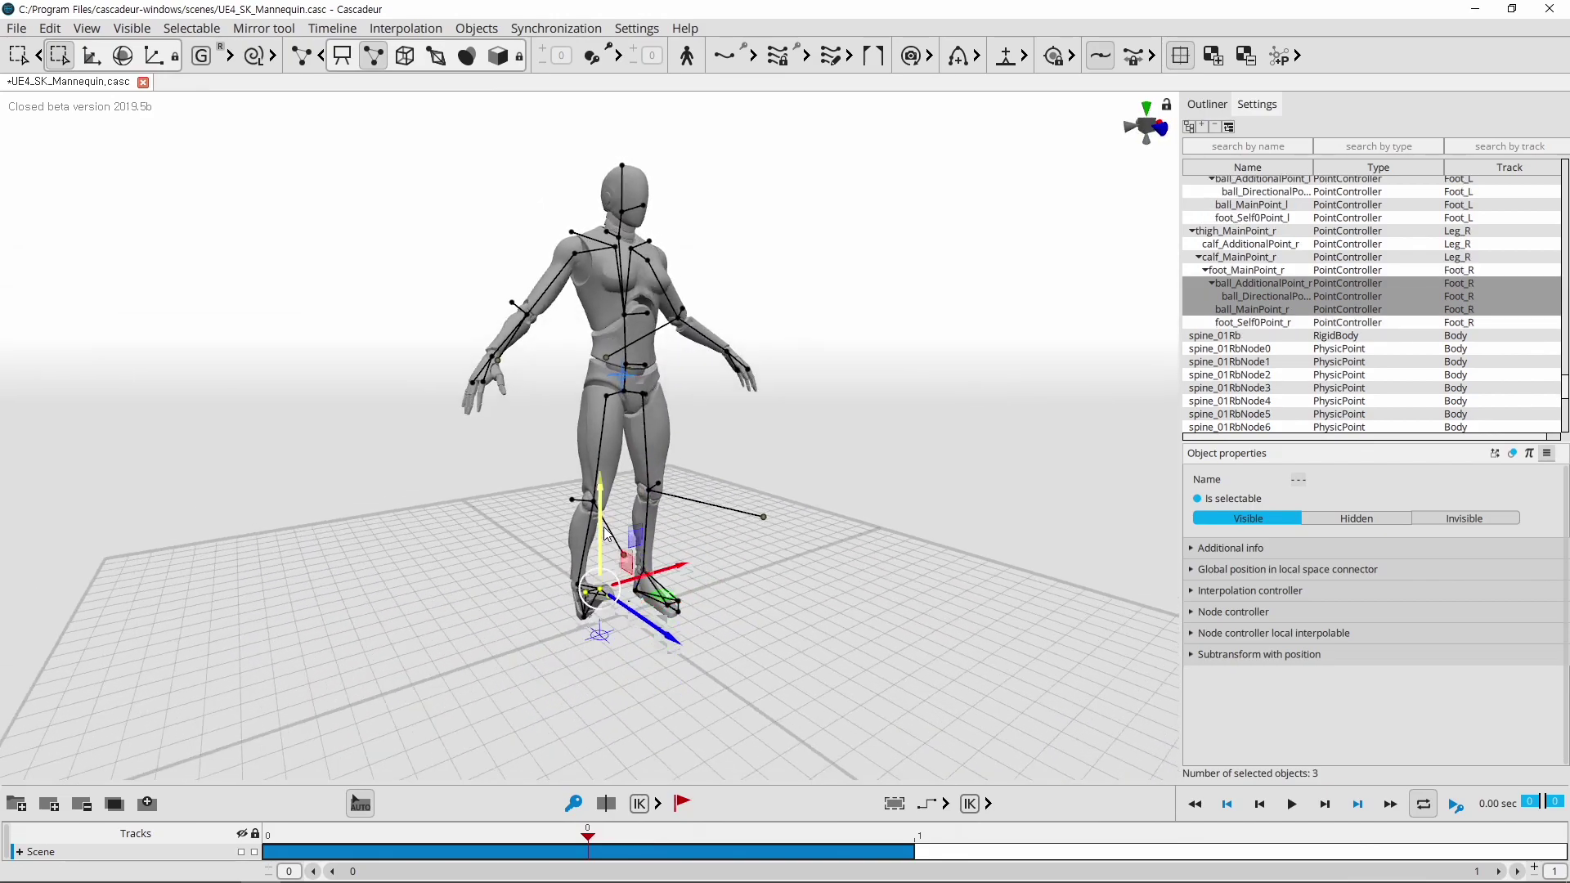
pyautogui.moveTo(609, 584); pyautogui.dragTo(612, 572)
pyautogui.moveTo(852, 461)
pyautogui.mouseDown(button='right')
pyautogui.moveTo(699, 392)
pyautogui.moveTo(770, 566)
pyautogui.mouseUp(button='right')
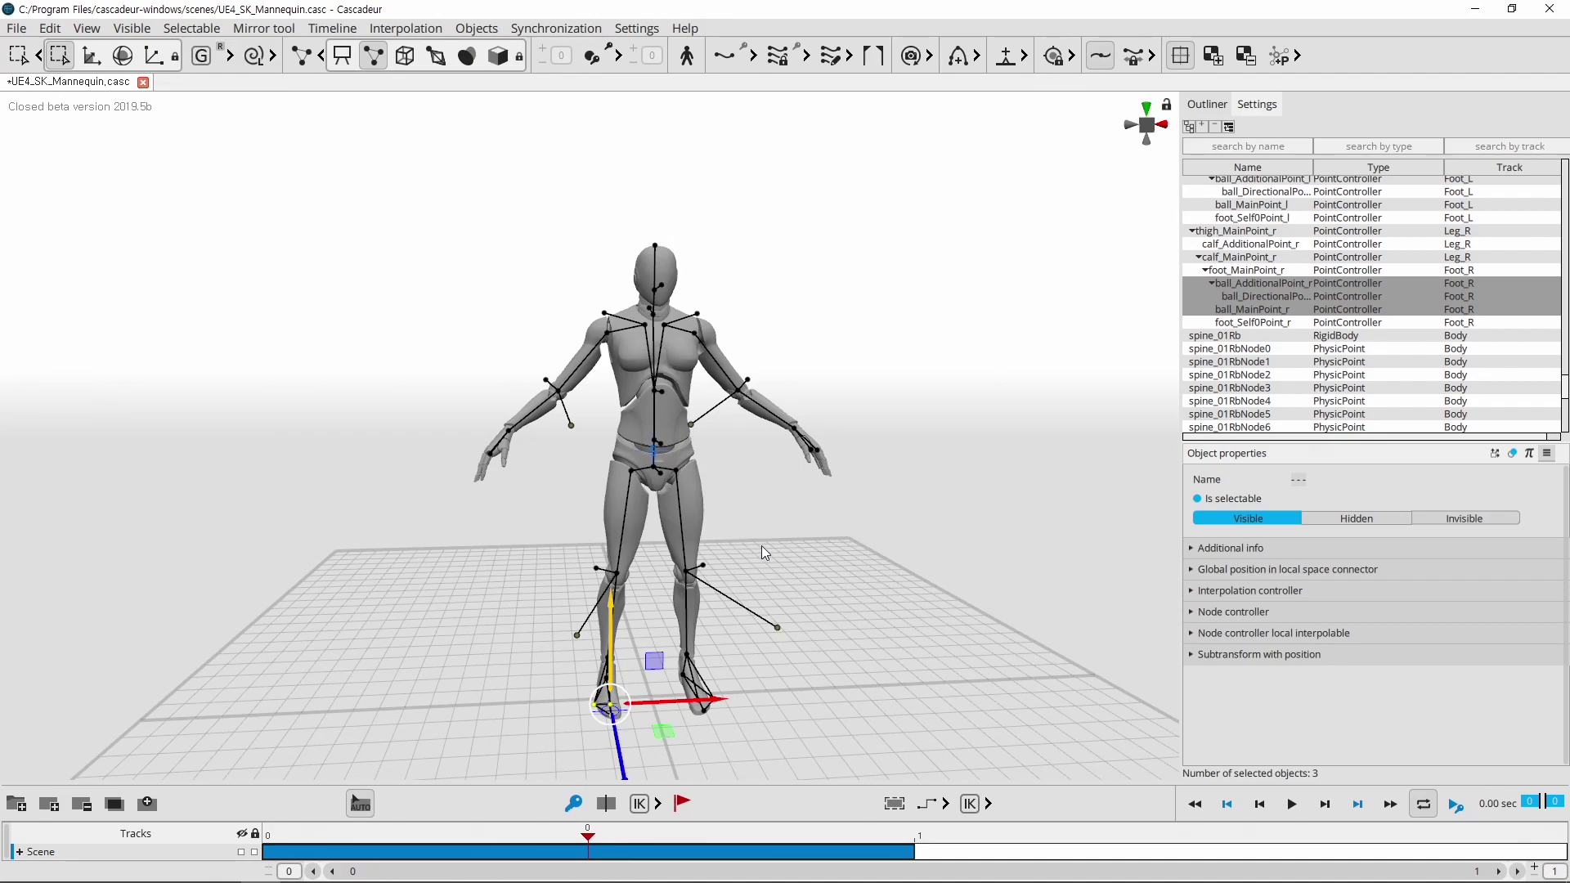
pyautogui.moveTo(754, 517)
pyautogui.mouseDown(button='right')
pyautogui.moveTo(811, 541)
pyautogui.moveTo(501, 343)
pyautogui.mouseUp(button='right')
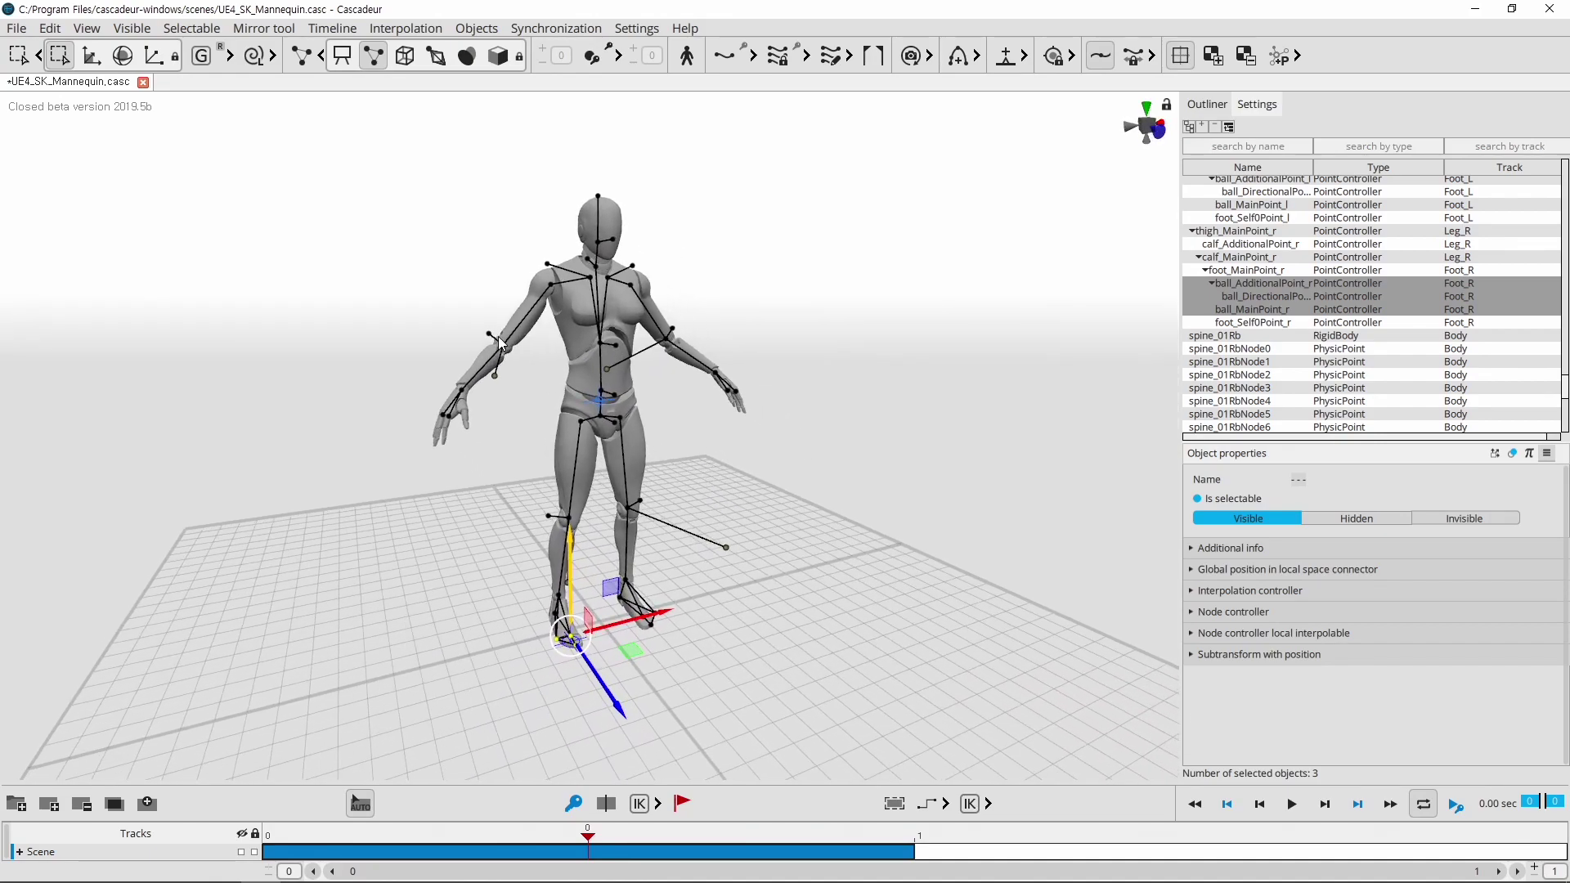
# - Clear the foot selection and open SK_Femmequin_LOD0.casc from the recent files list
pyautogui.click(11, 33)
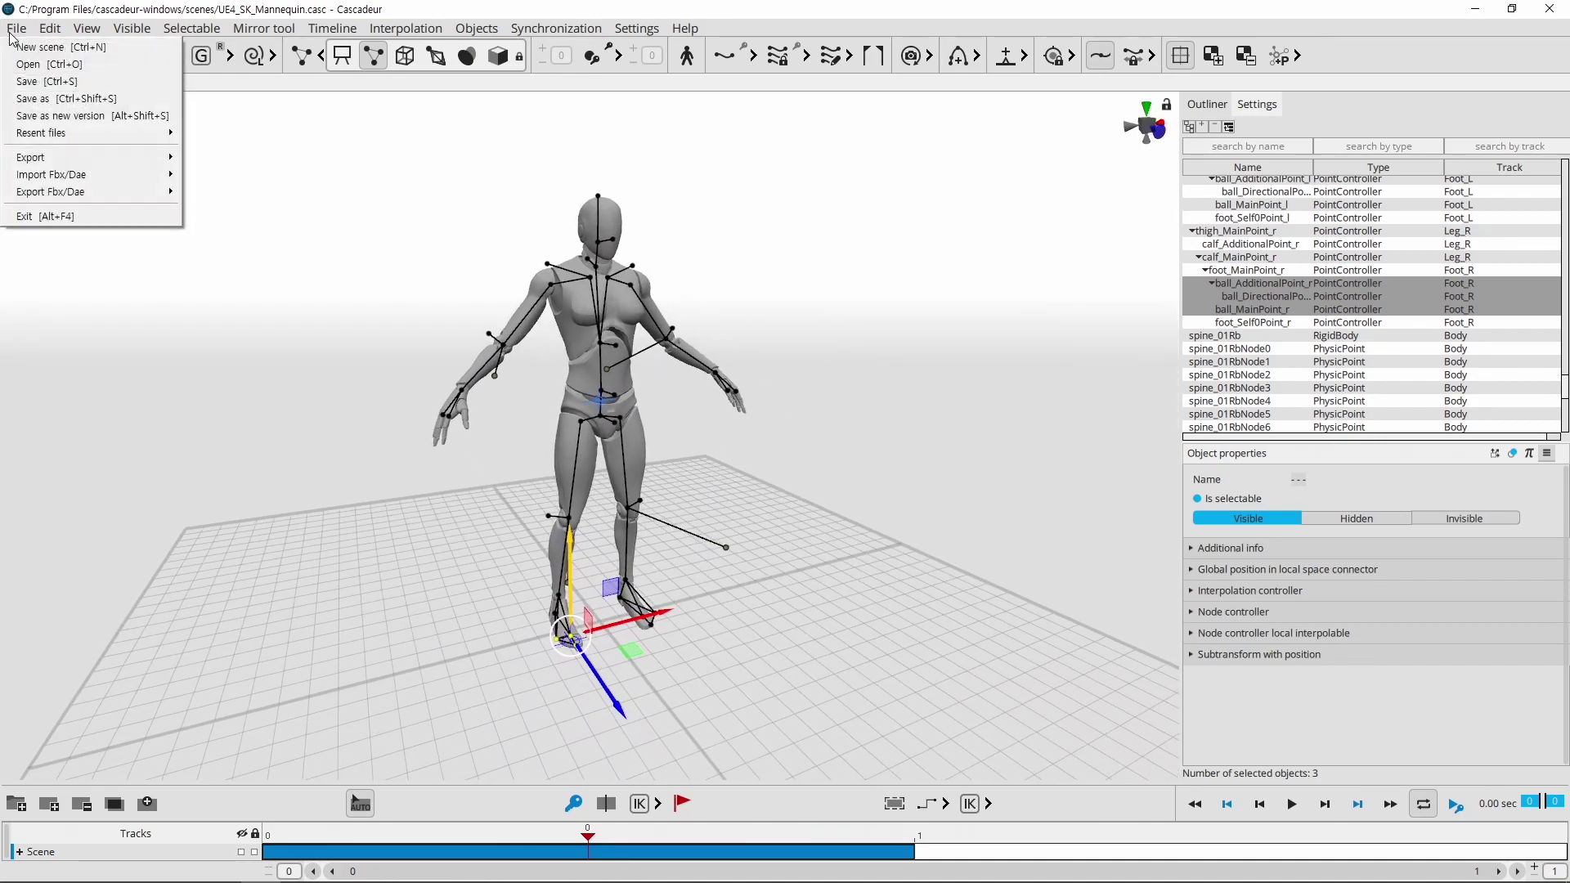
pyautogui.moveTo(49, 132)
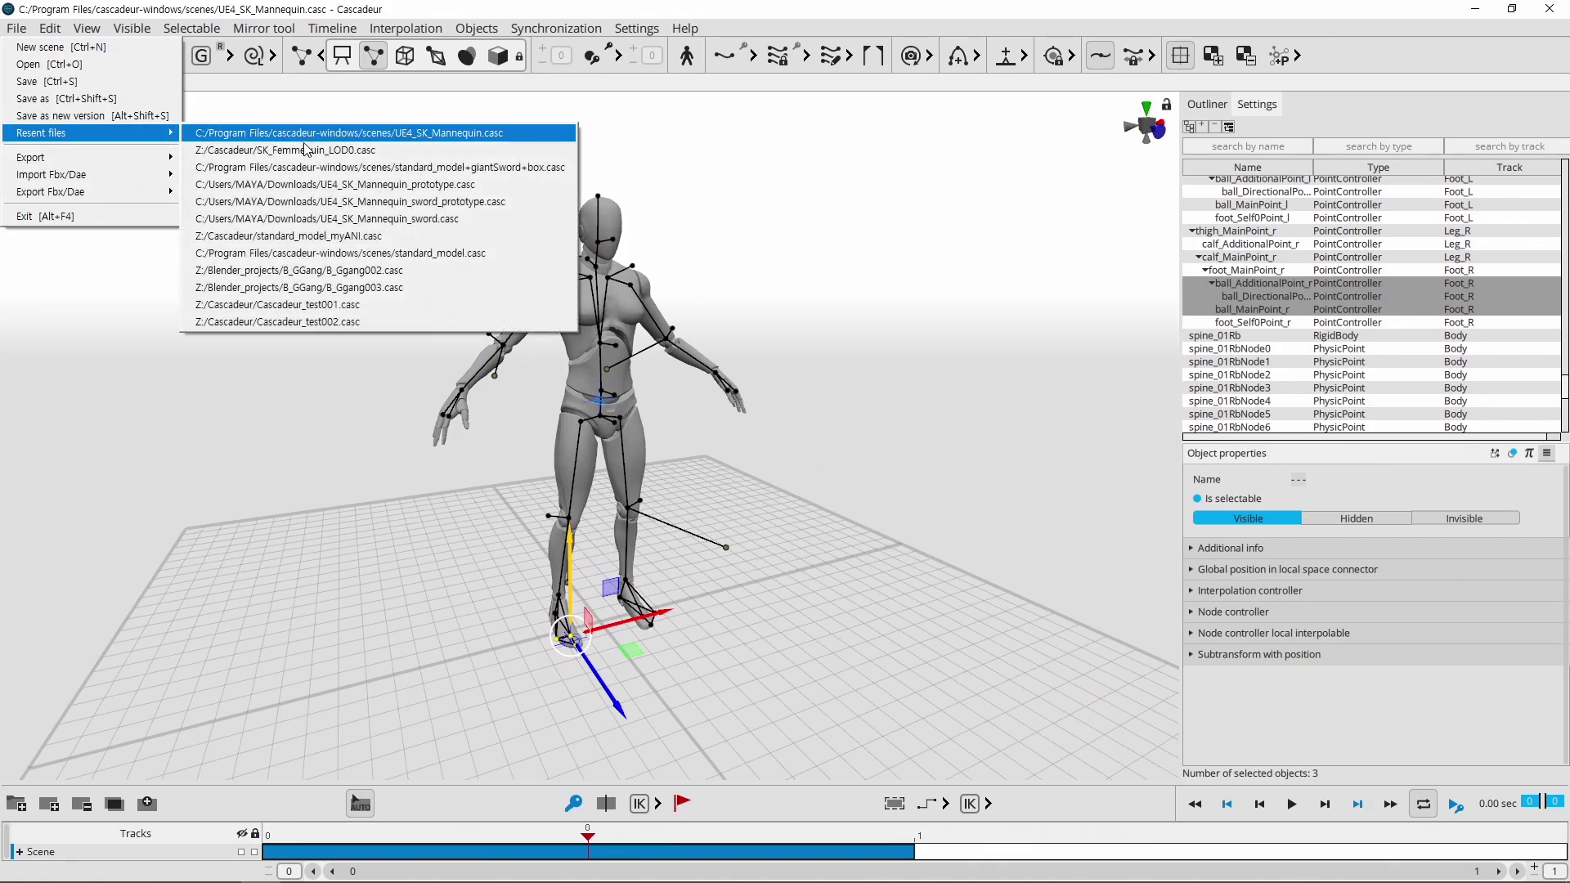
pyautogui.click(305, 149)
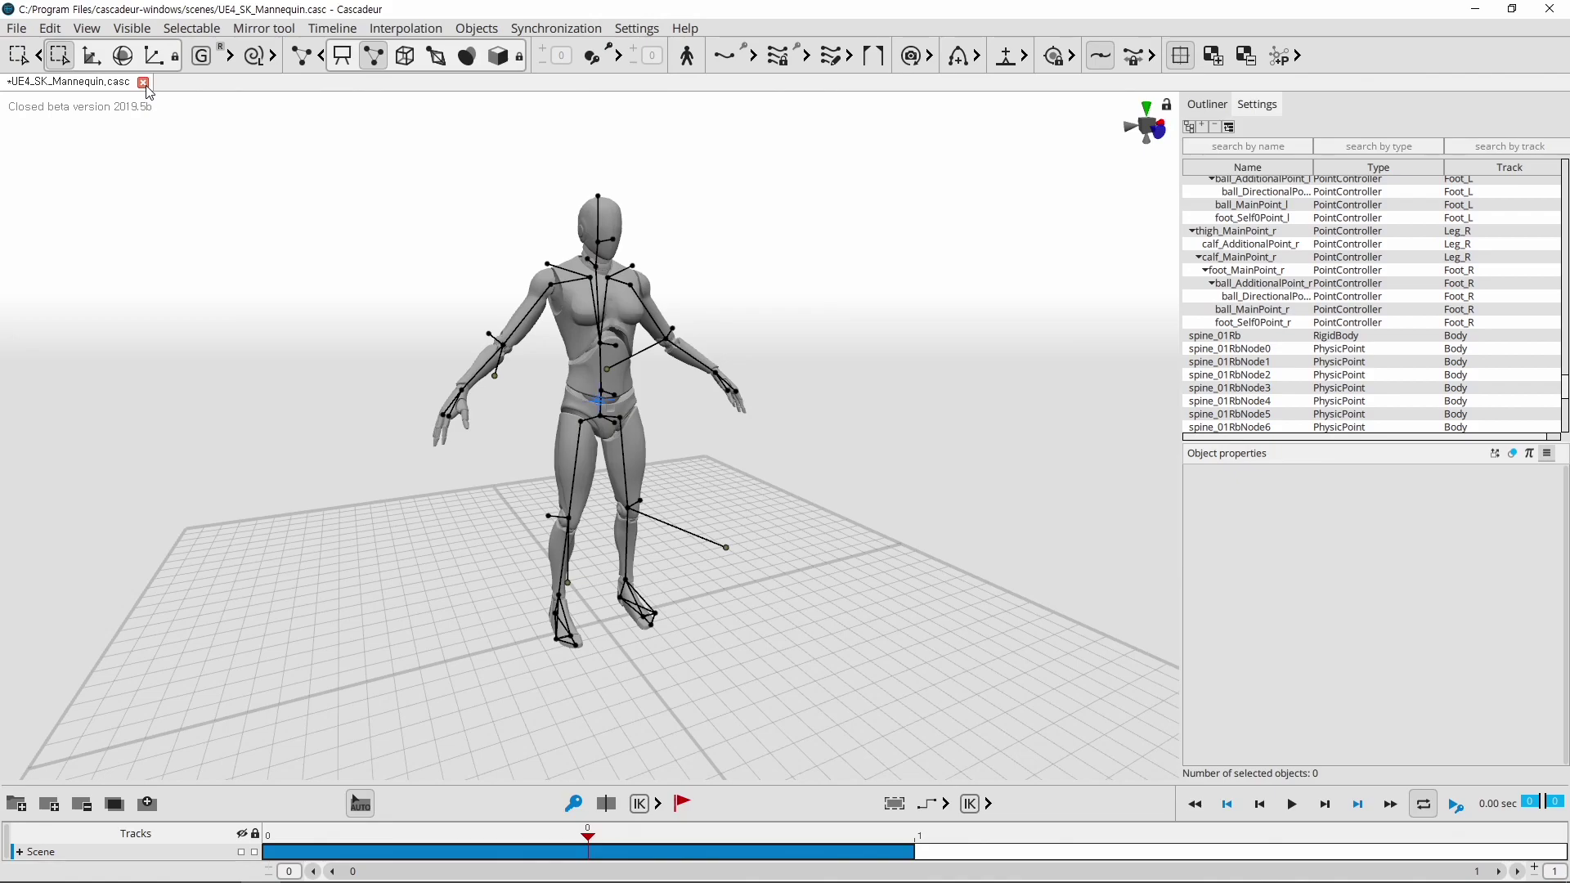
pyautogui.click(16, 28)
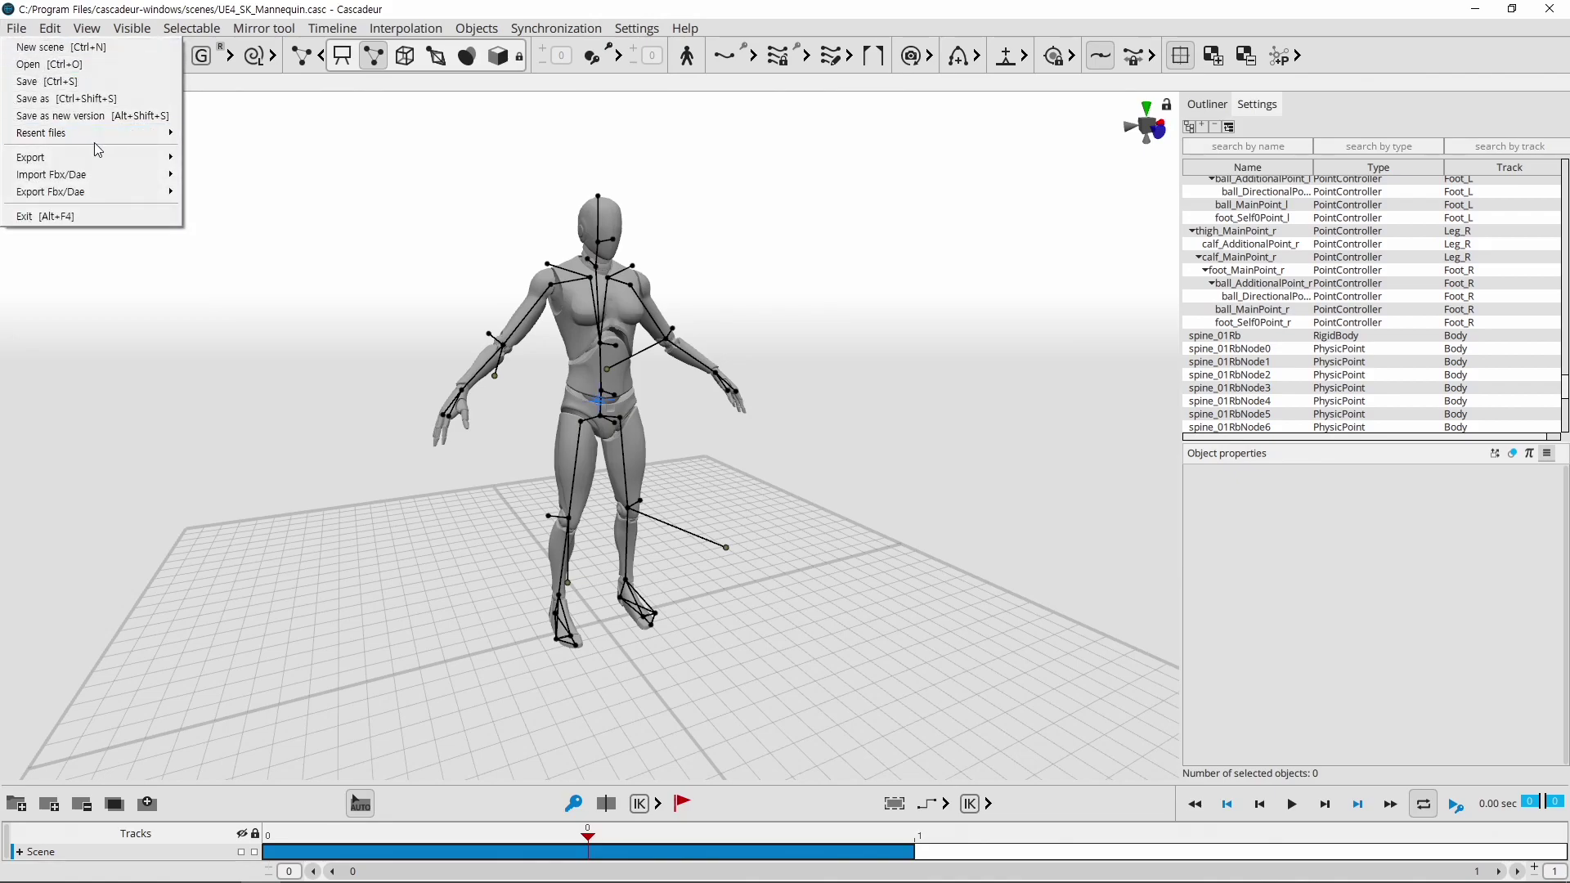
pyautogui.moveTo(41, 132)
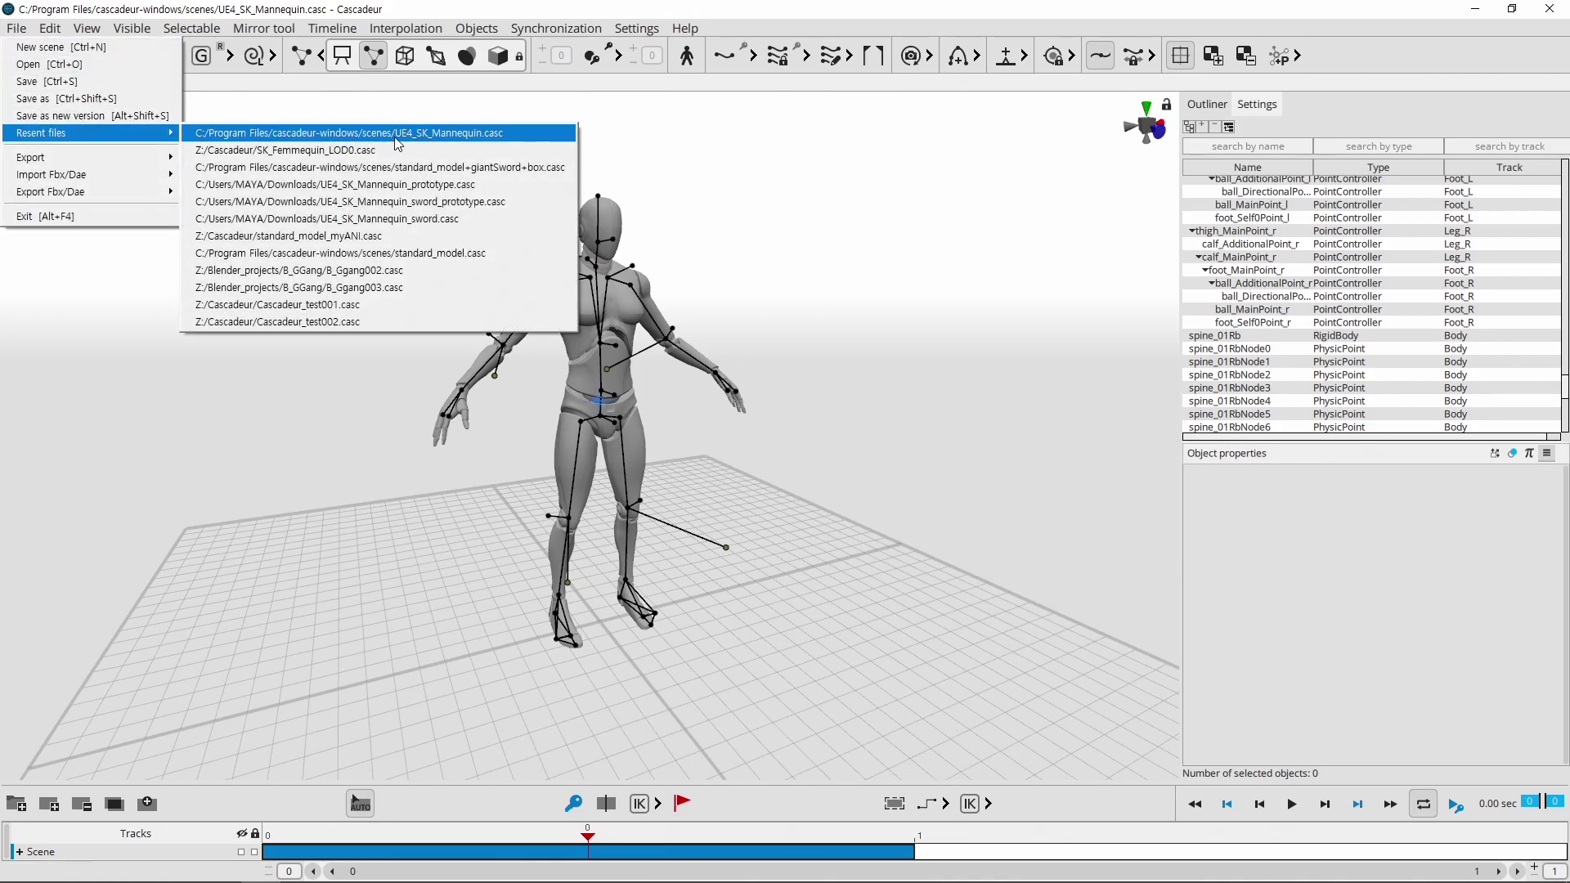
pyautogui.click(395, 137)
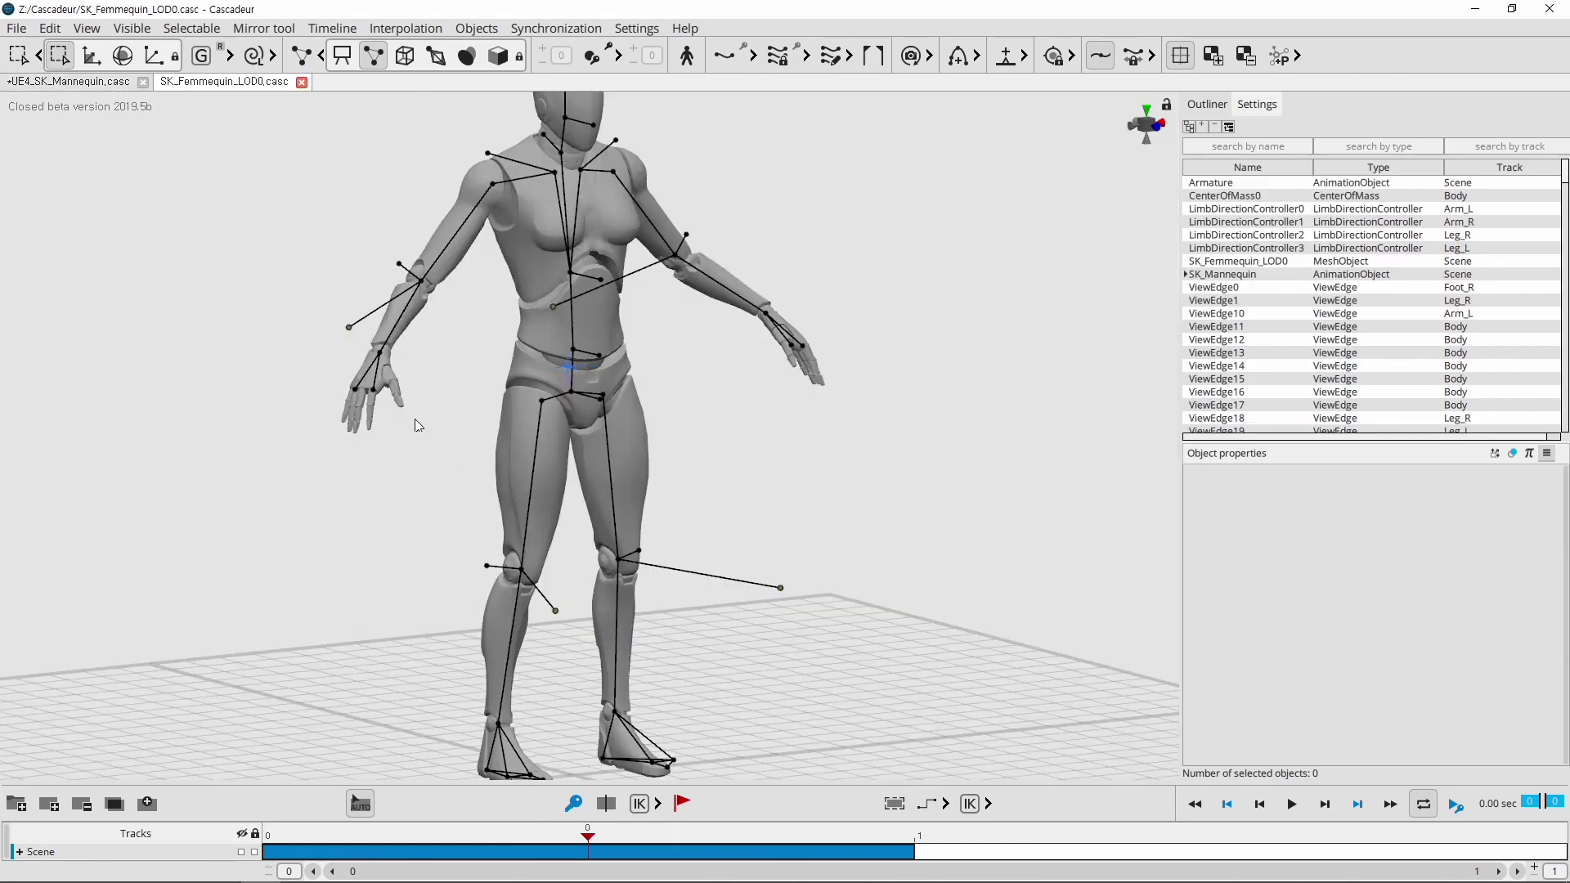
# - Select the SK_Femmequin_LOD0 mesh, set it Invisible, and switch on joint skeleton display
pyautogui.scroll(-3, 733, 458)
pyautogui.scroll(-3, 723, 478)
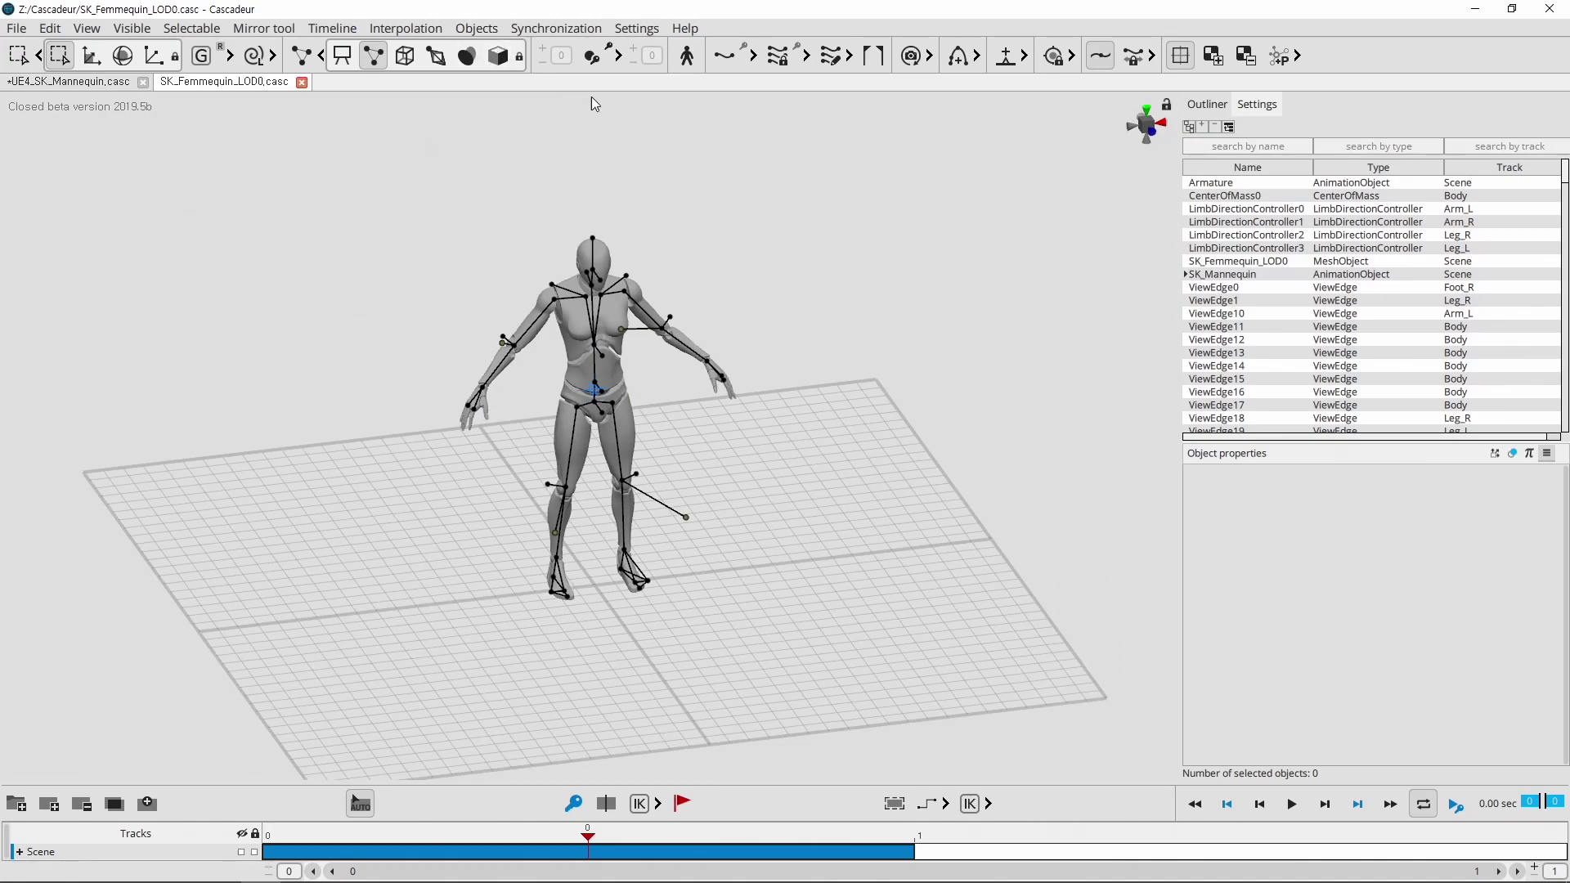
pyautogui.click(502, 58)
pyautogui.click(670, 449)
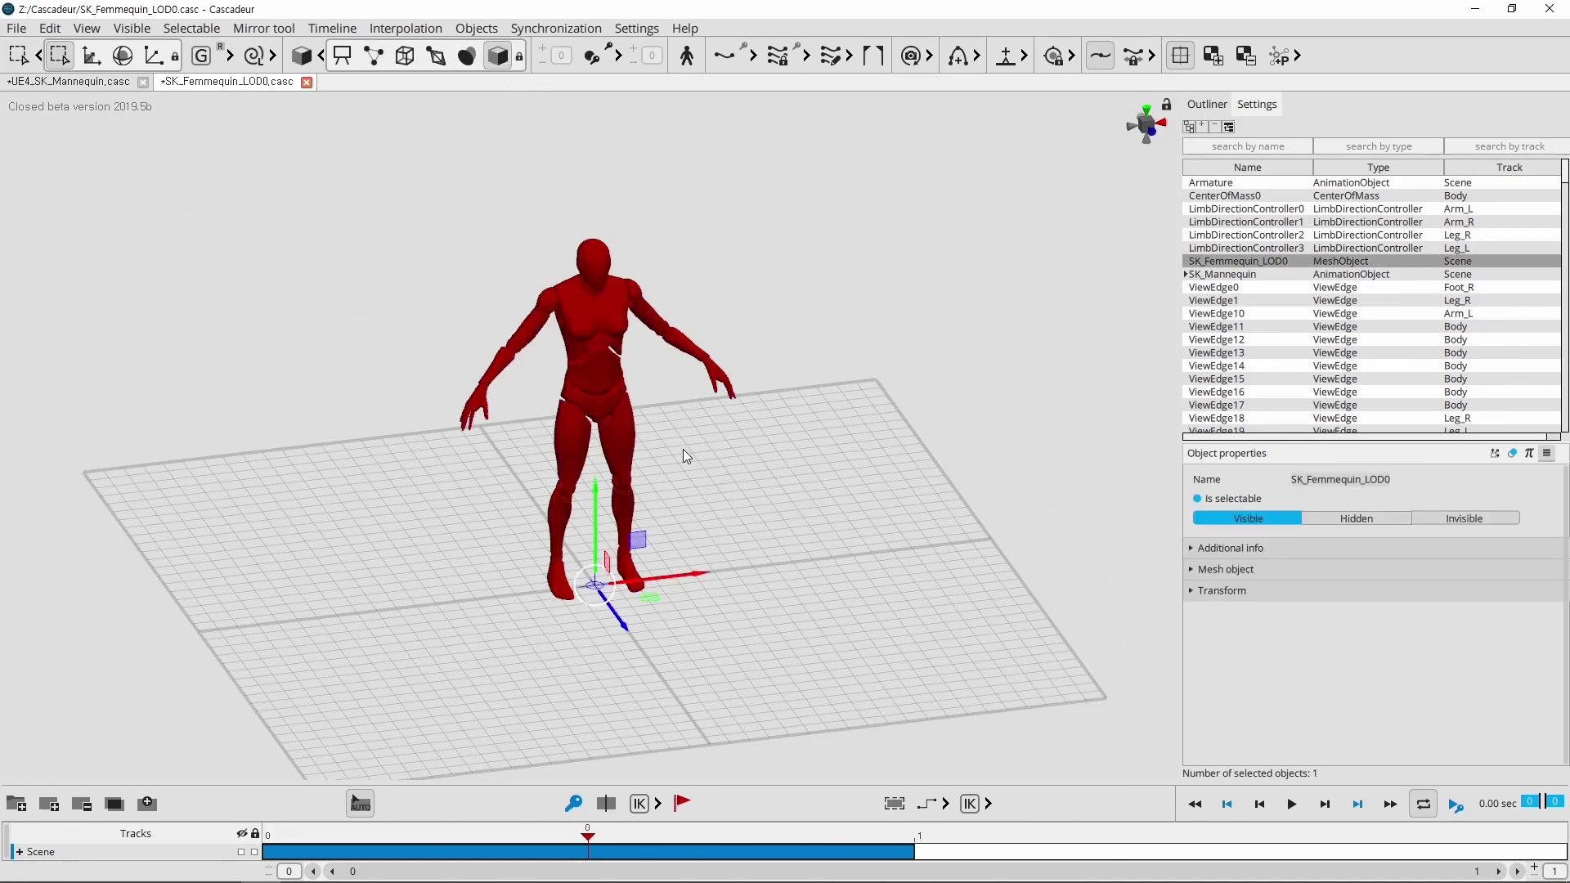
pyautogui.scroll(2, 685, 456)
pyautogui.scroll(2, 685, 433)
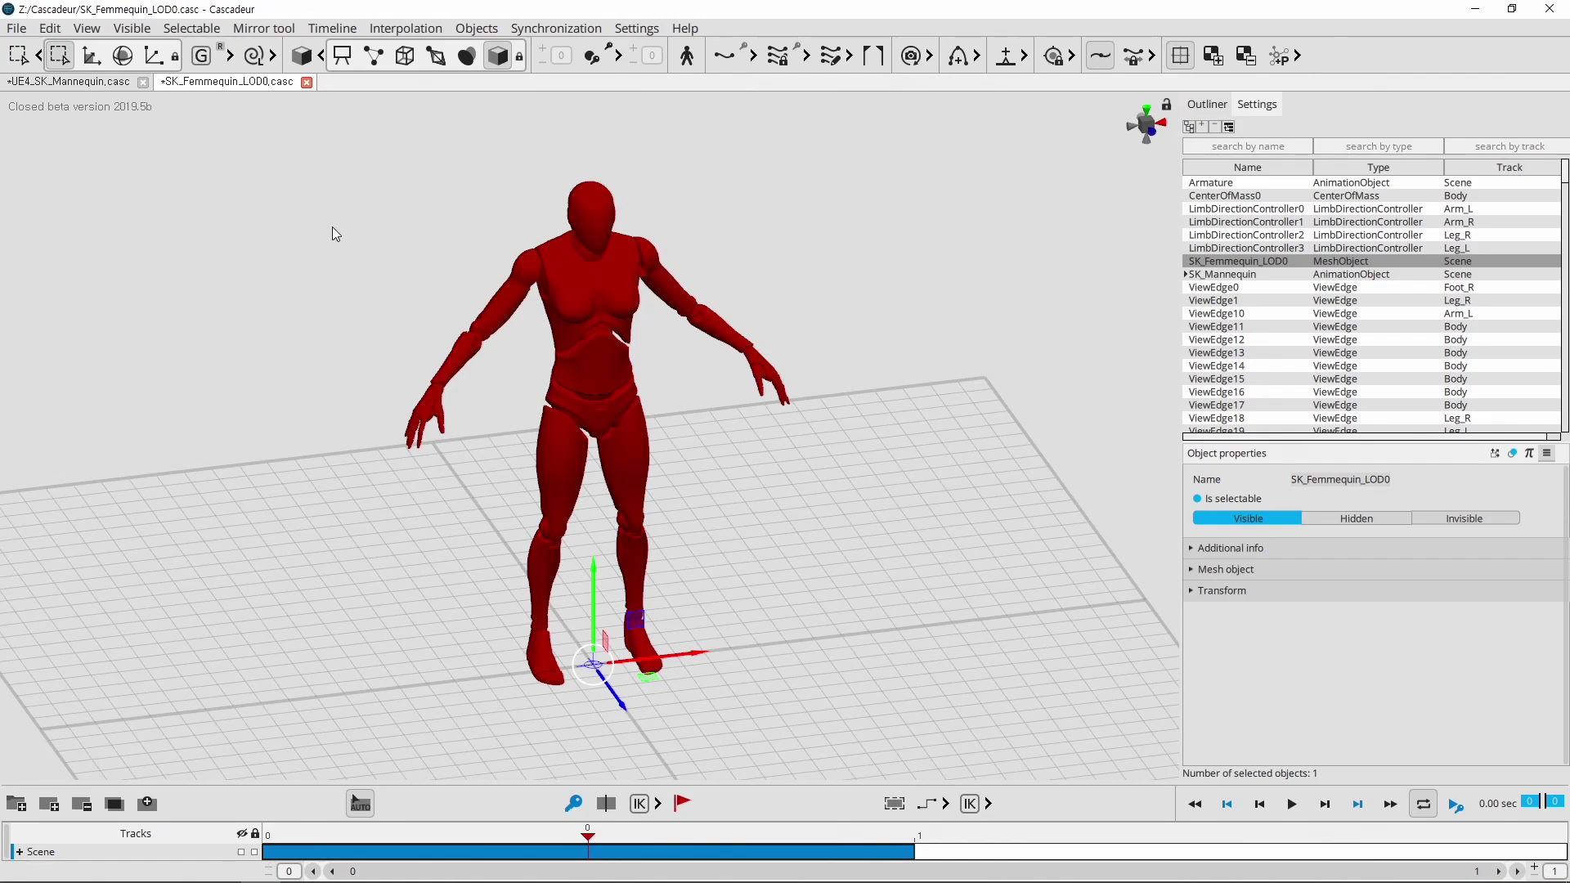
pyautogui.click(1493, 525)
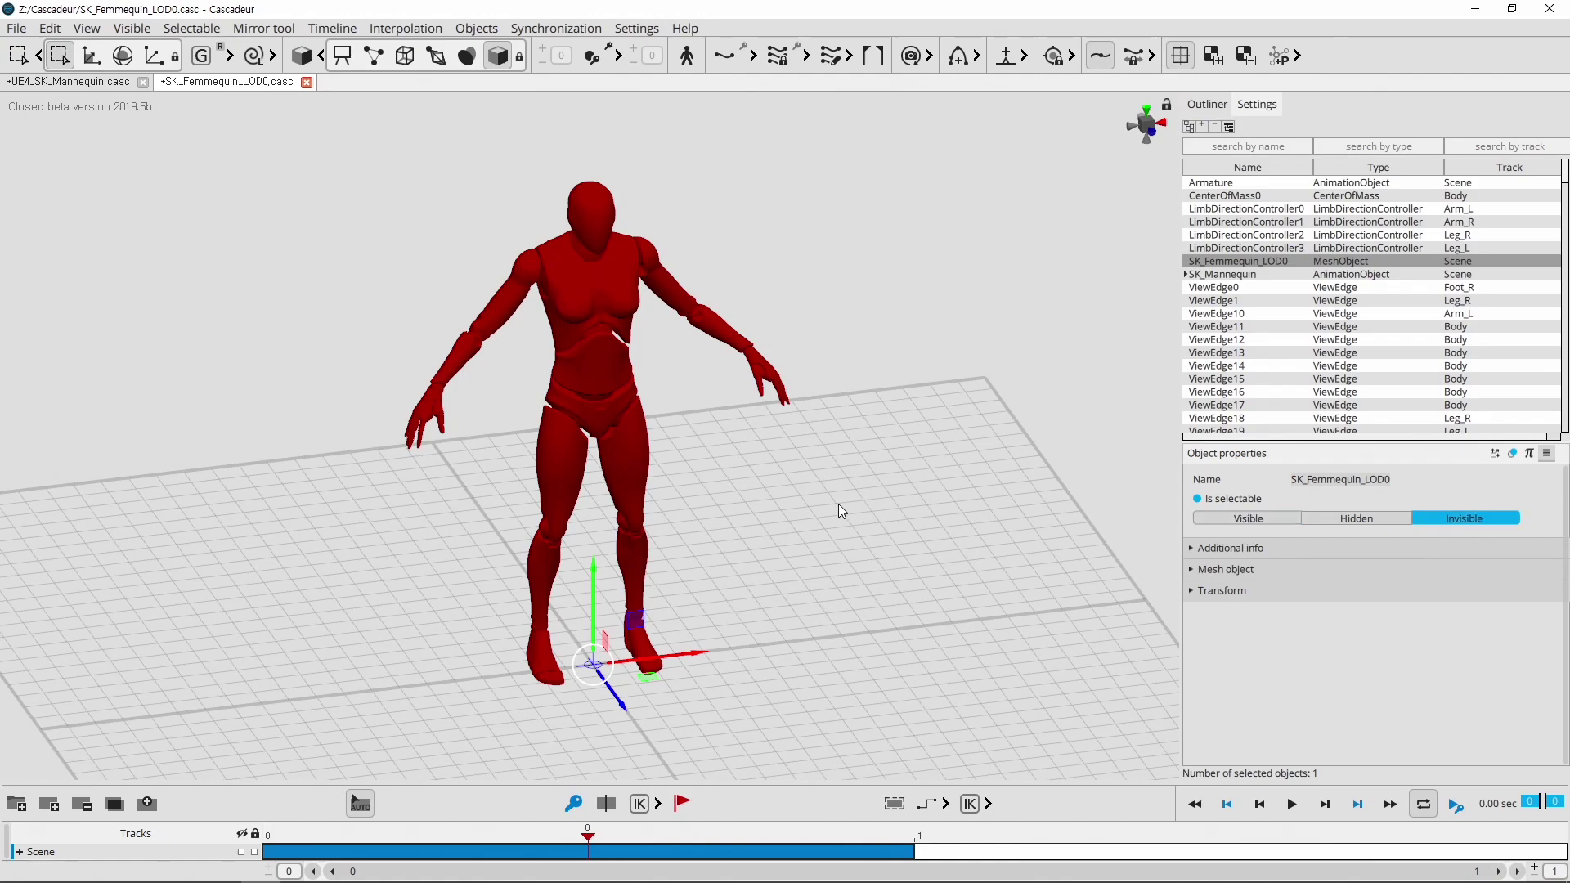
pyautogui.click(818, 501)
pyautogui.click(436, 56)
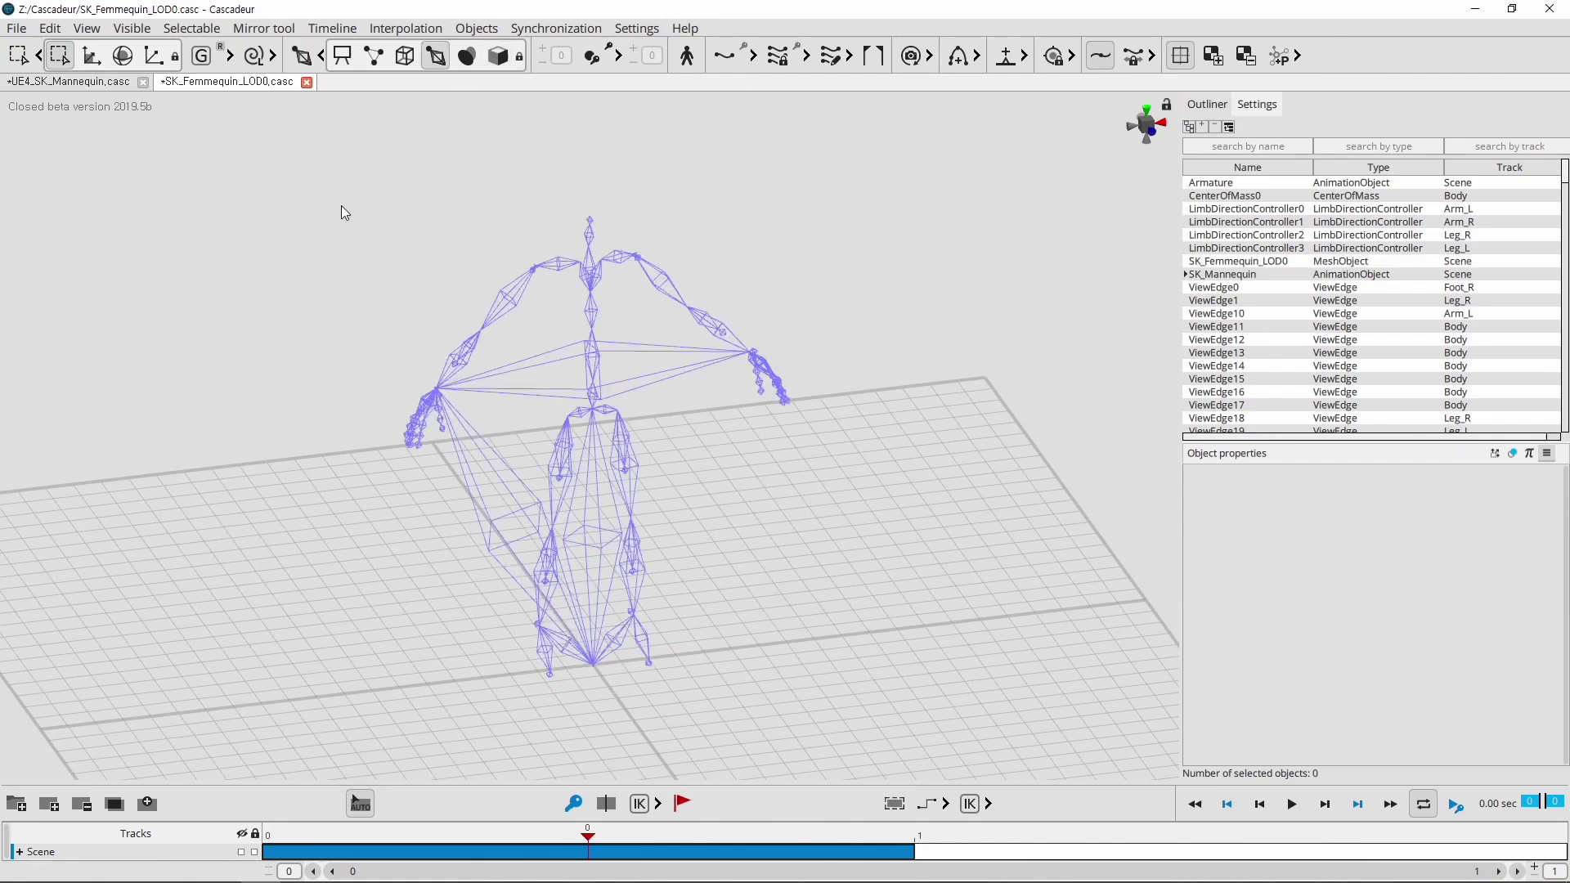
# - Attach Muriel_GDC.FBX to all selected mannequin joints with Add model to selected, then deselect
pyautogui.moveTo(254, 140); pyautogui.dragTo(973, 778)
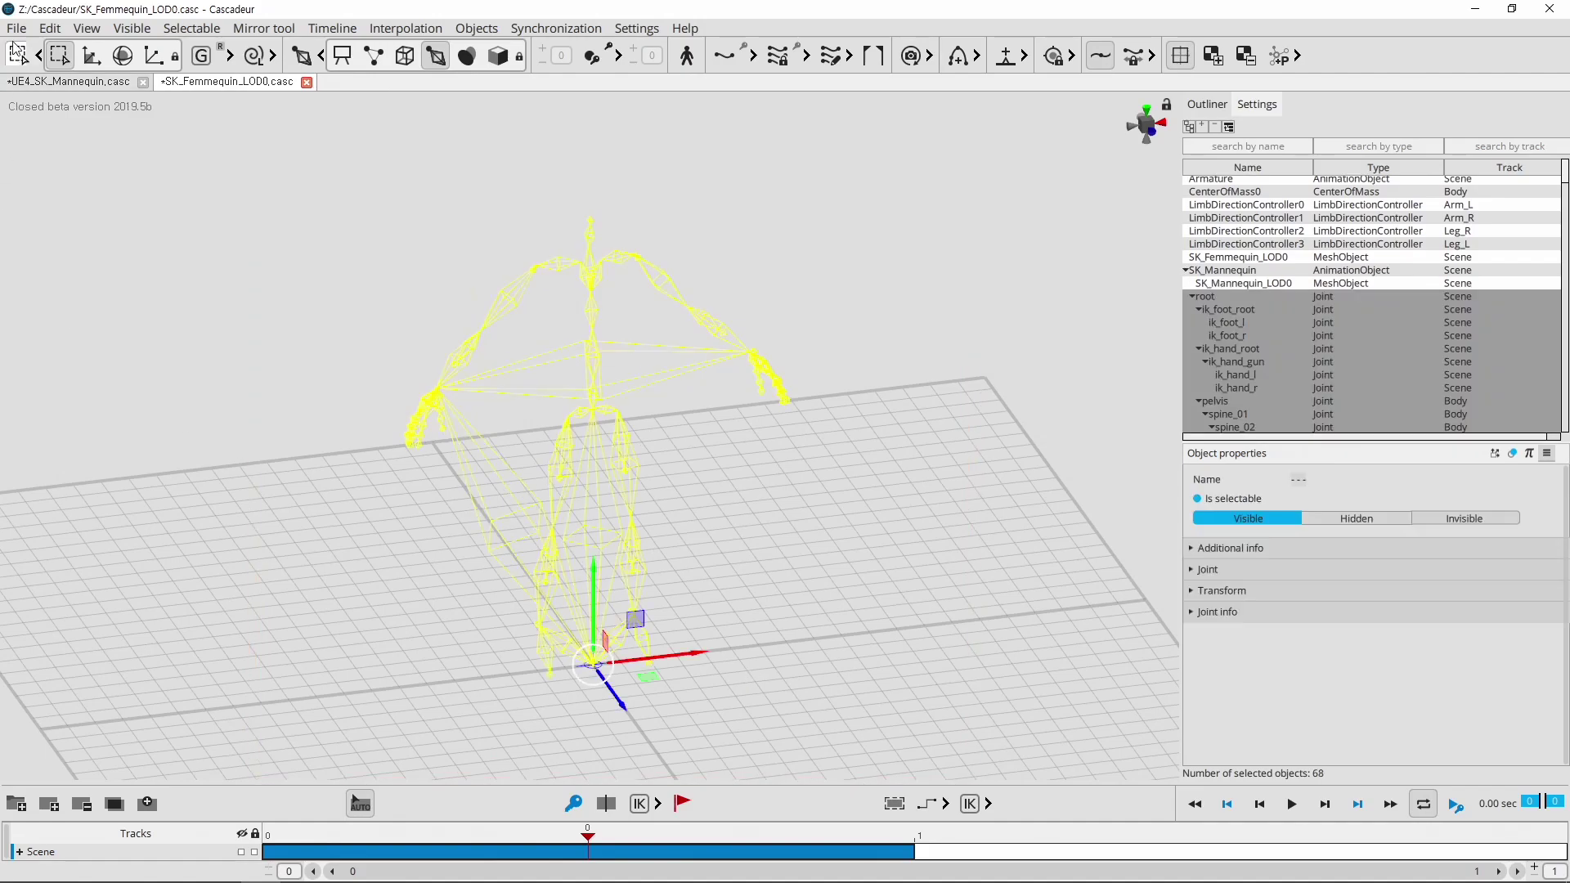
pyautogui.click(16, 28)
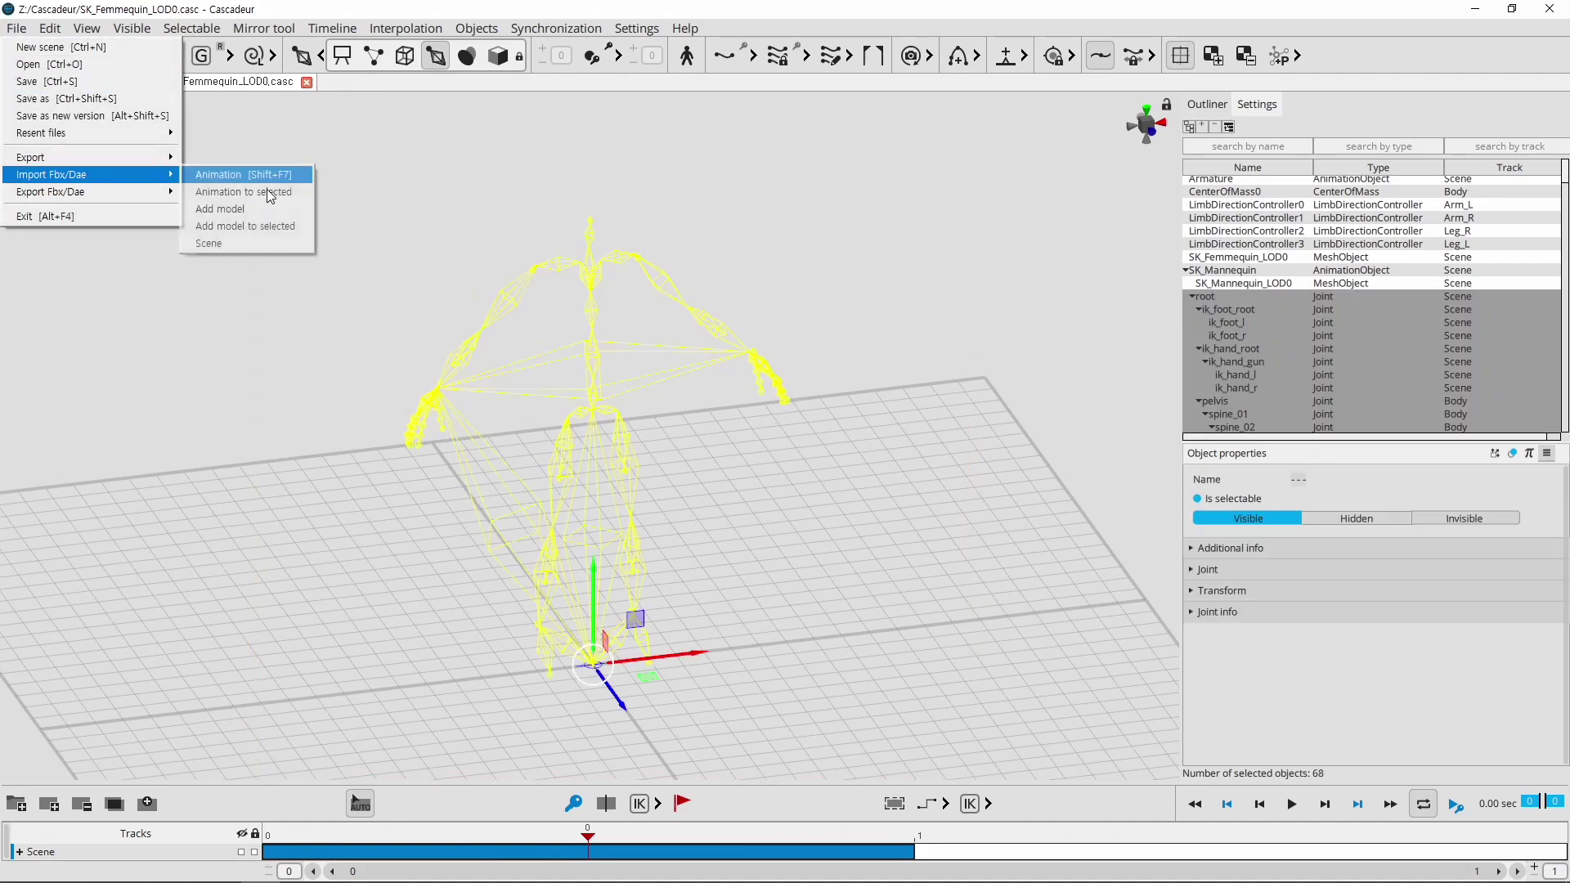
pyautogui.click(289, 235)
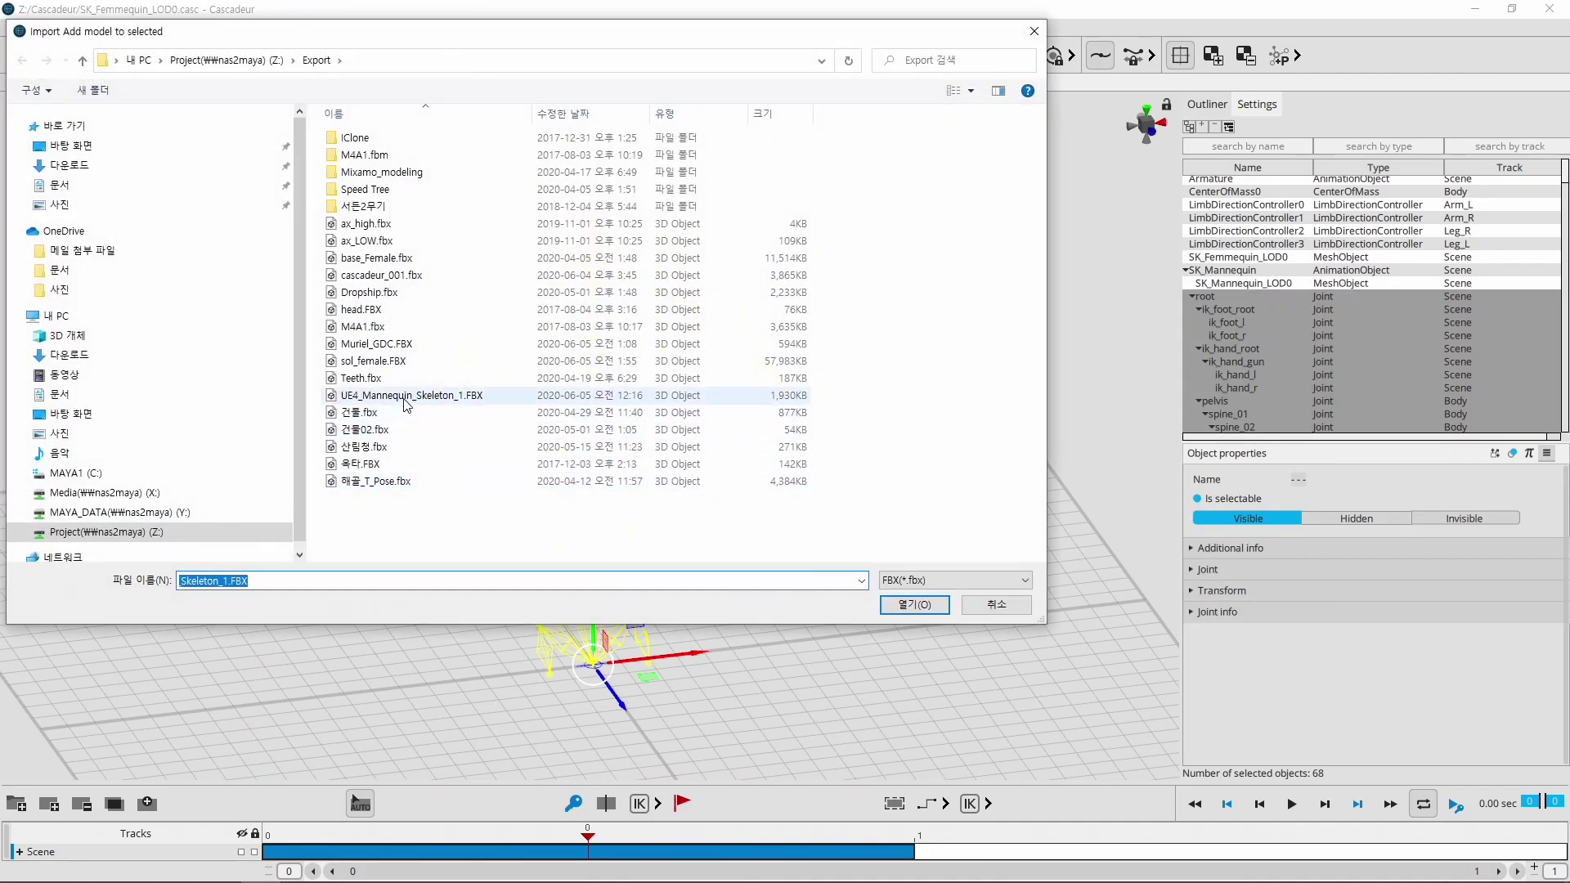
pyautogui.click(399, 351)
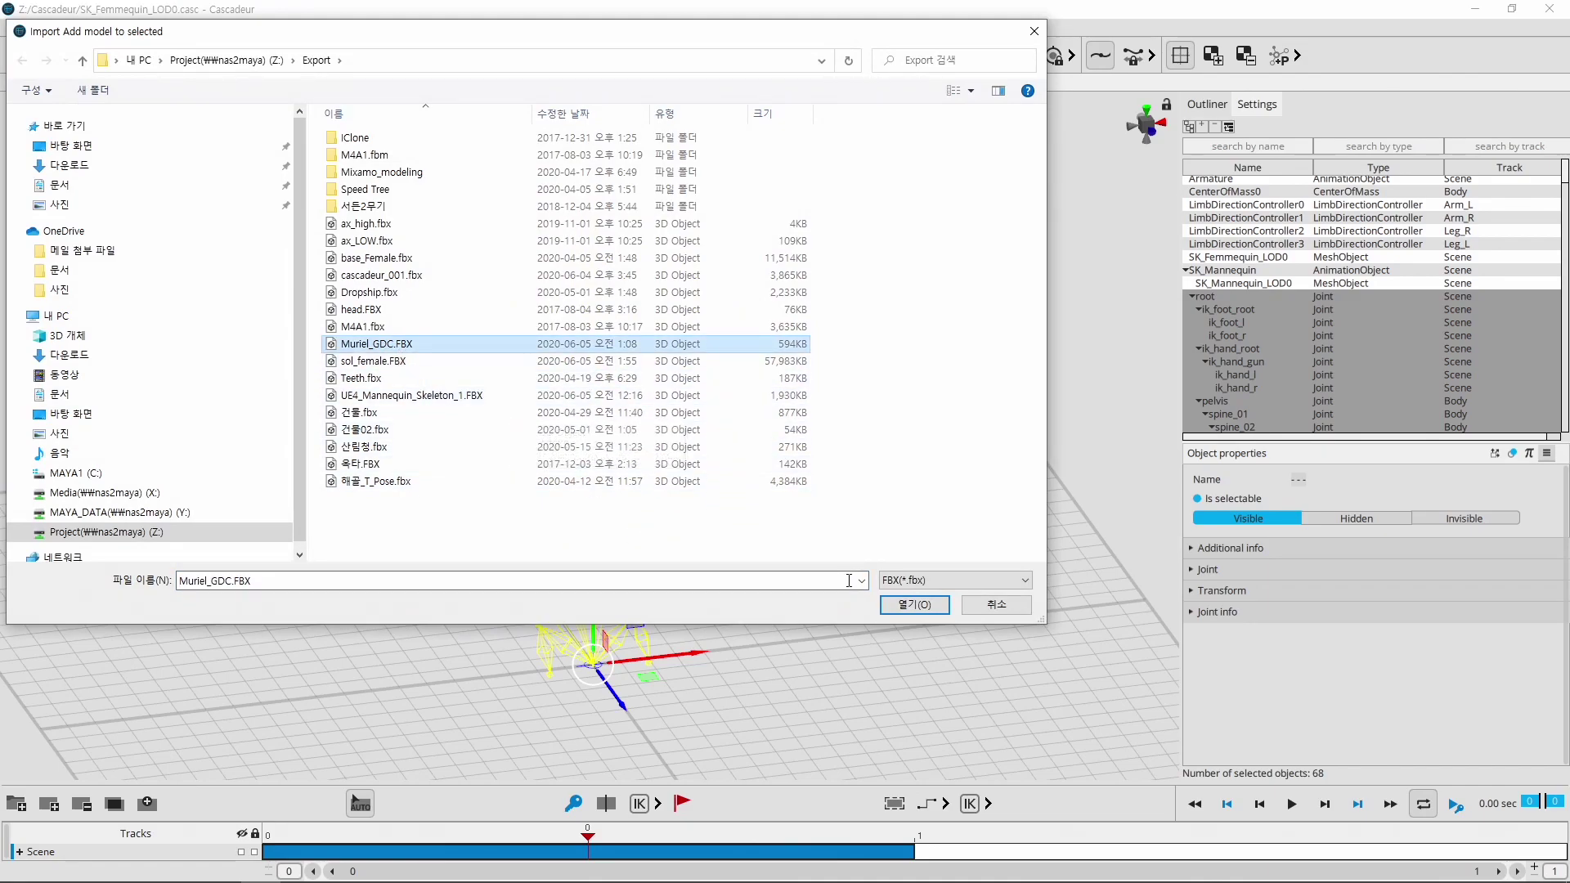
pyautogui.click(935, 613)
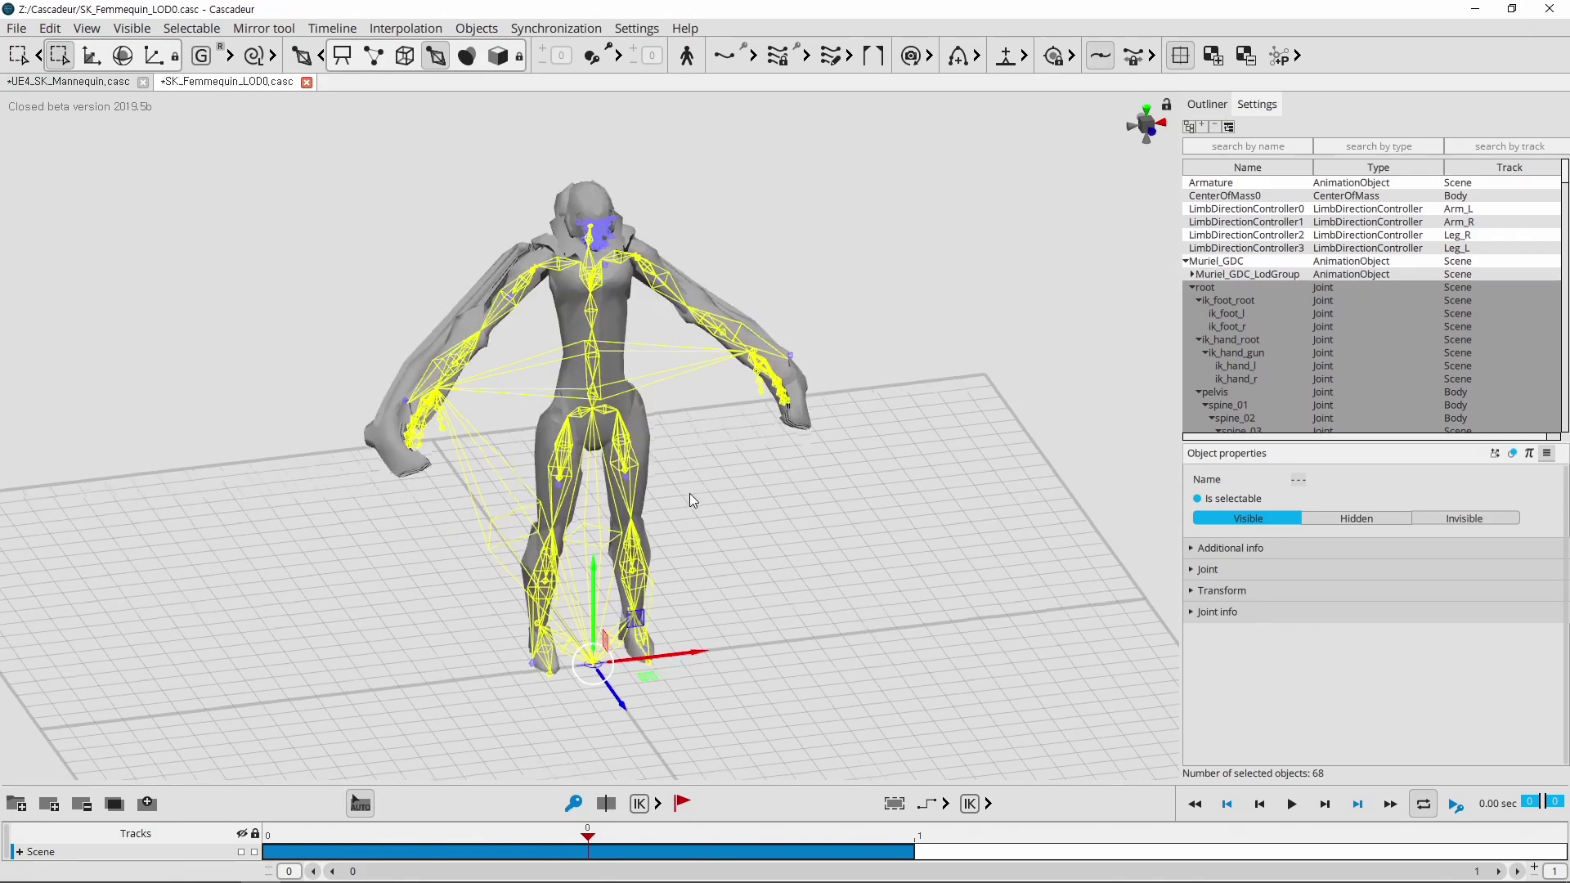
pyautogui.moveTo(690, 493)
pyautogui.mouseDown(button='right')
pyautogui.moveTo(572, 447)
pyautogui.moveTo(655, 435)
pyautogui.moveTo(726, 489)
pyautogui.moveTo(692, 479)
pyautogui.moveTo(678, 450)
pyautogui.moveTo(777, 508)
pyautogui.moveTo(745, 525)
pyautogui.moveTo(857, 497)
pyautogui.moveTo(816, 509)
pyautogui.mouseUp(button='right')
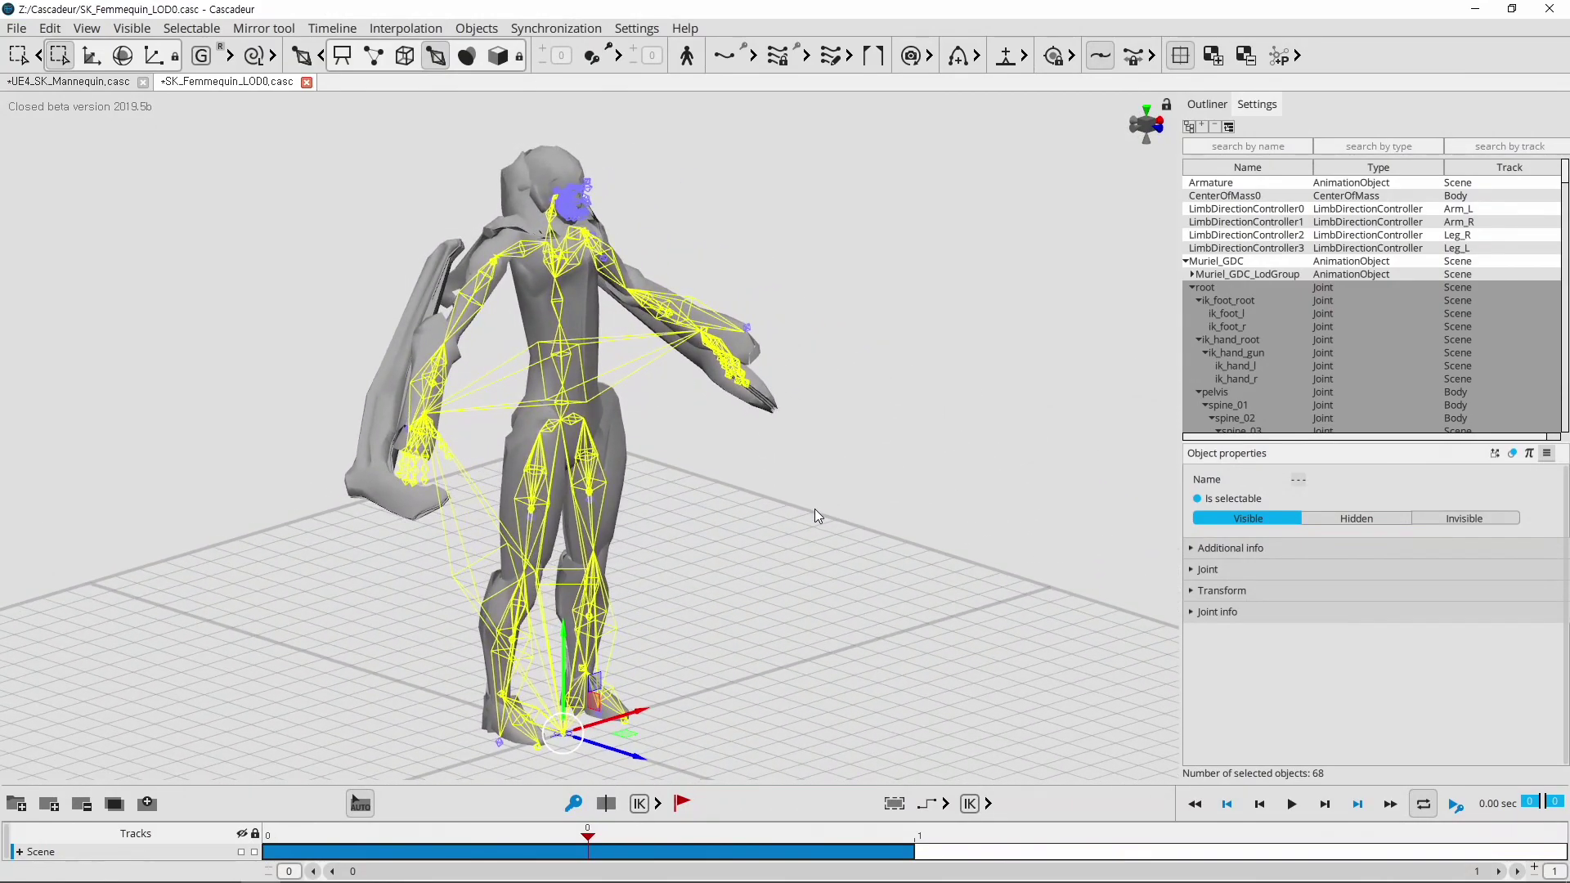
pyautogui.click(782, 494)
# - Show the rig controllers again and select the left foot controls with the move tool (W)
pyautogui.click(373, 55)
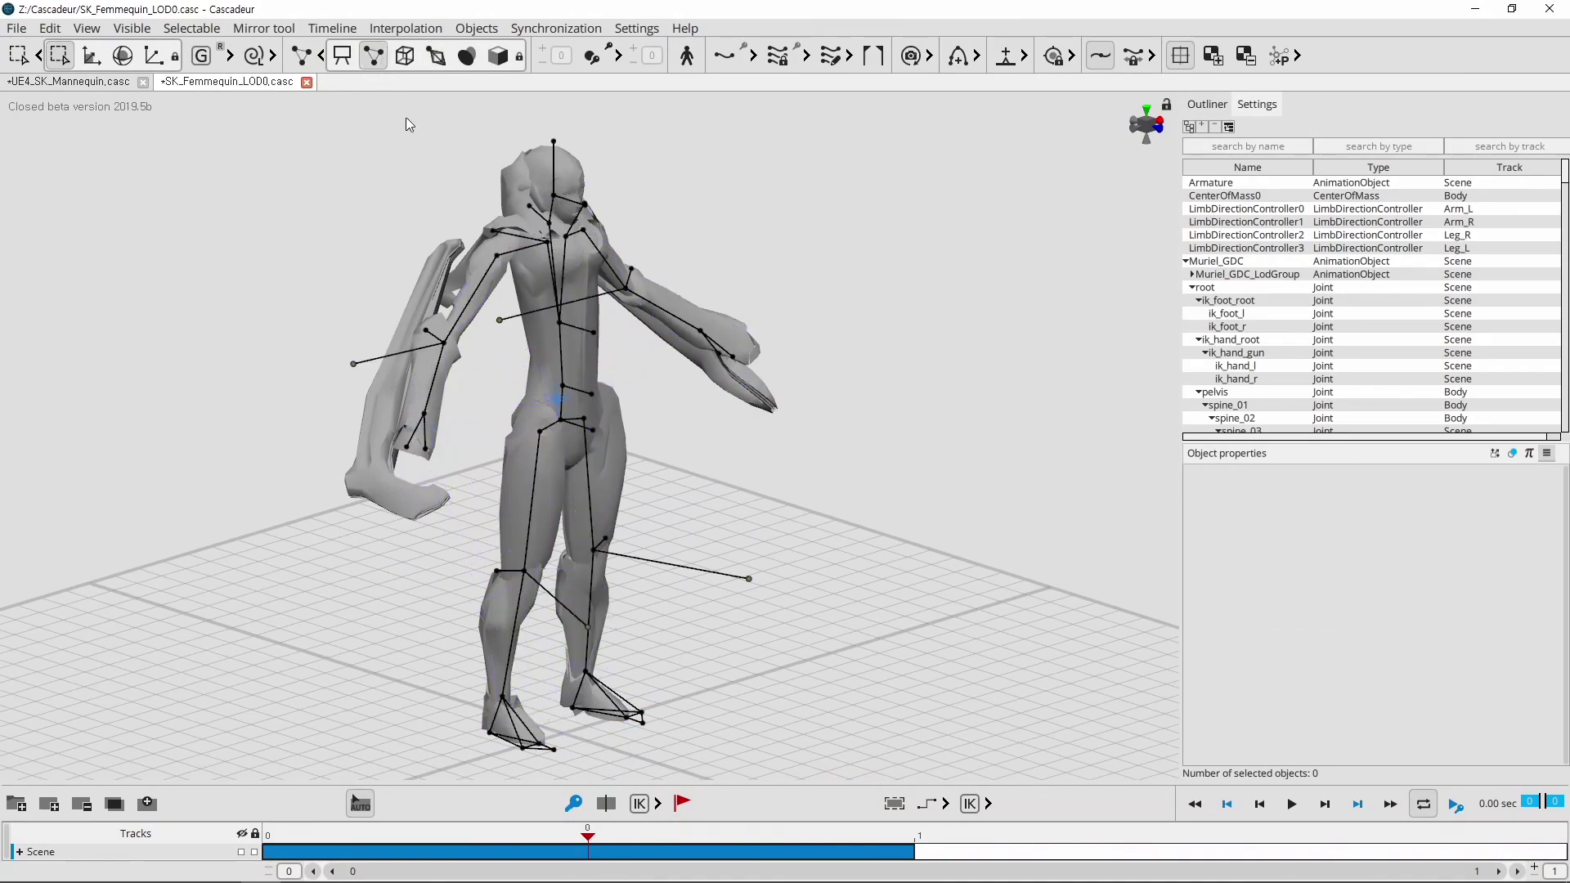
pyautogui.moveTo(870, 560)
pyautogui.mouseDown(button='right')
pyautogui.moveTo(729, 561)
pyautogui.moveTo(777, 567)
pyautogui.moveTo(736, 724)
pyautogui.mouseUp(button='right')
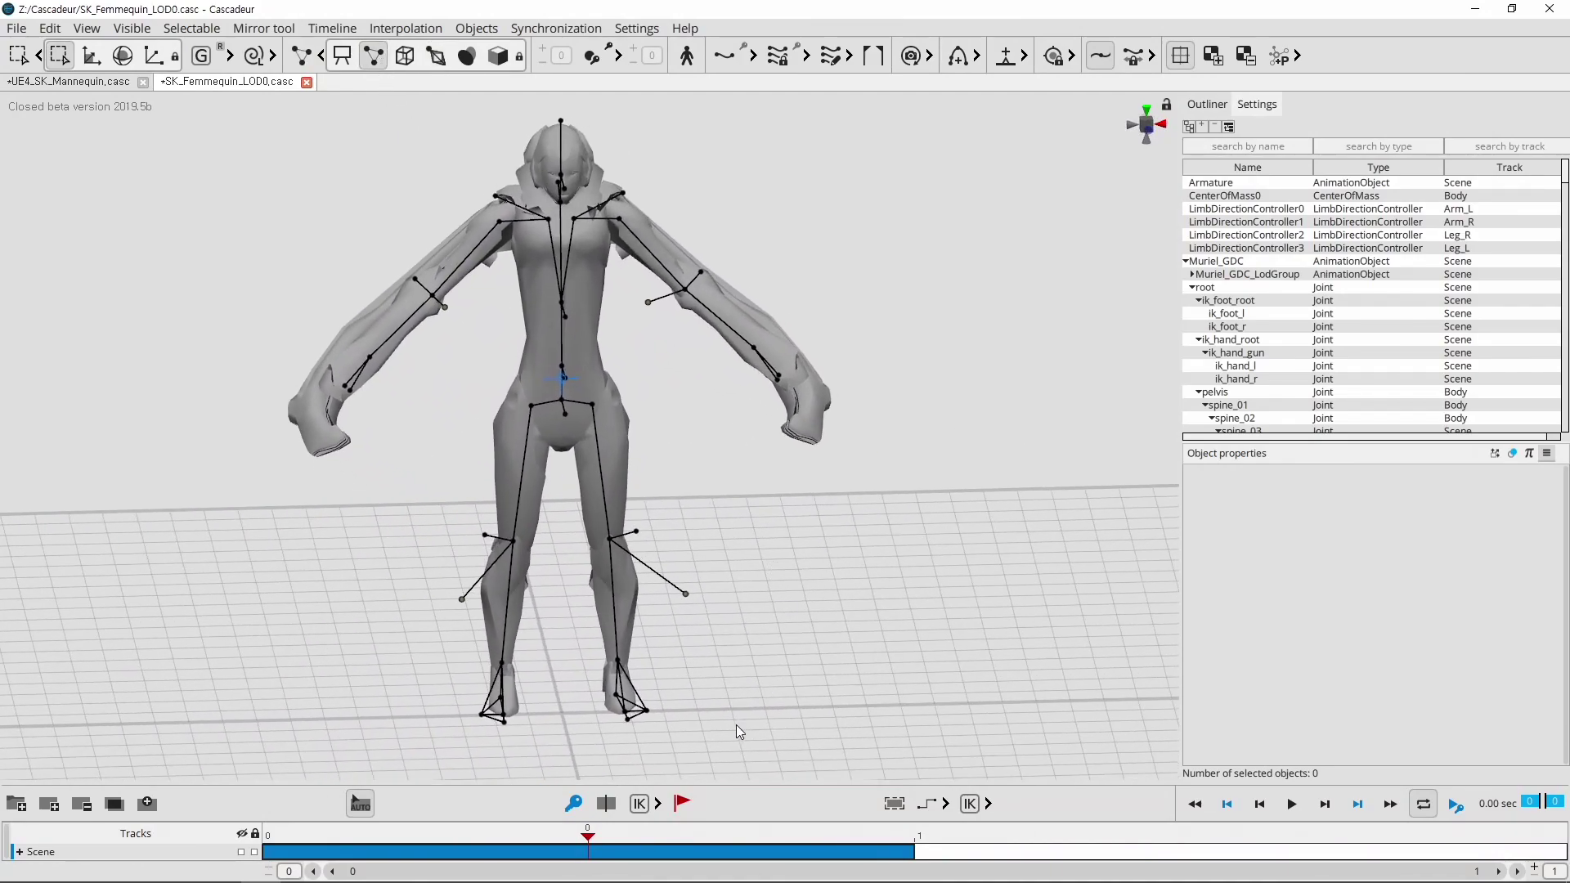
pyautogui.moveTo(718, 732); pyautogui.dragTo(593, 670)
pyautogui.press('w')
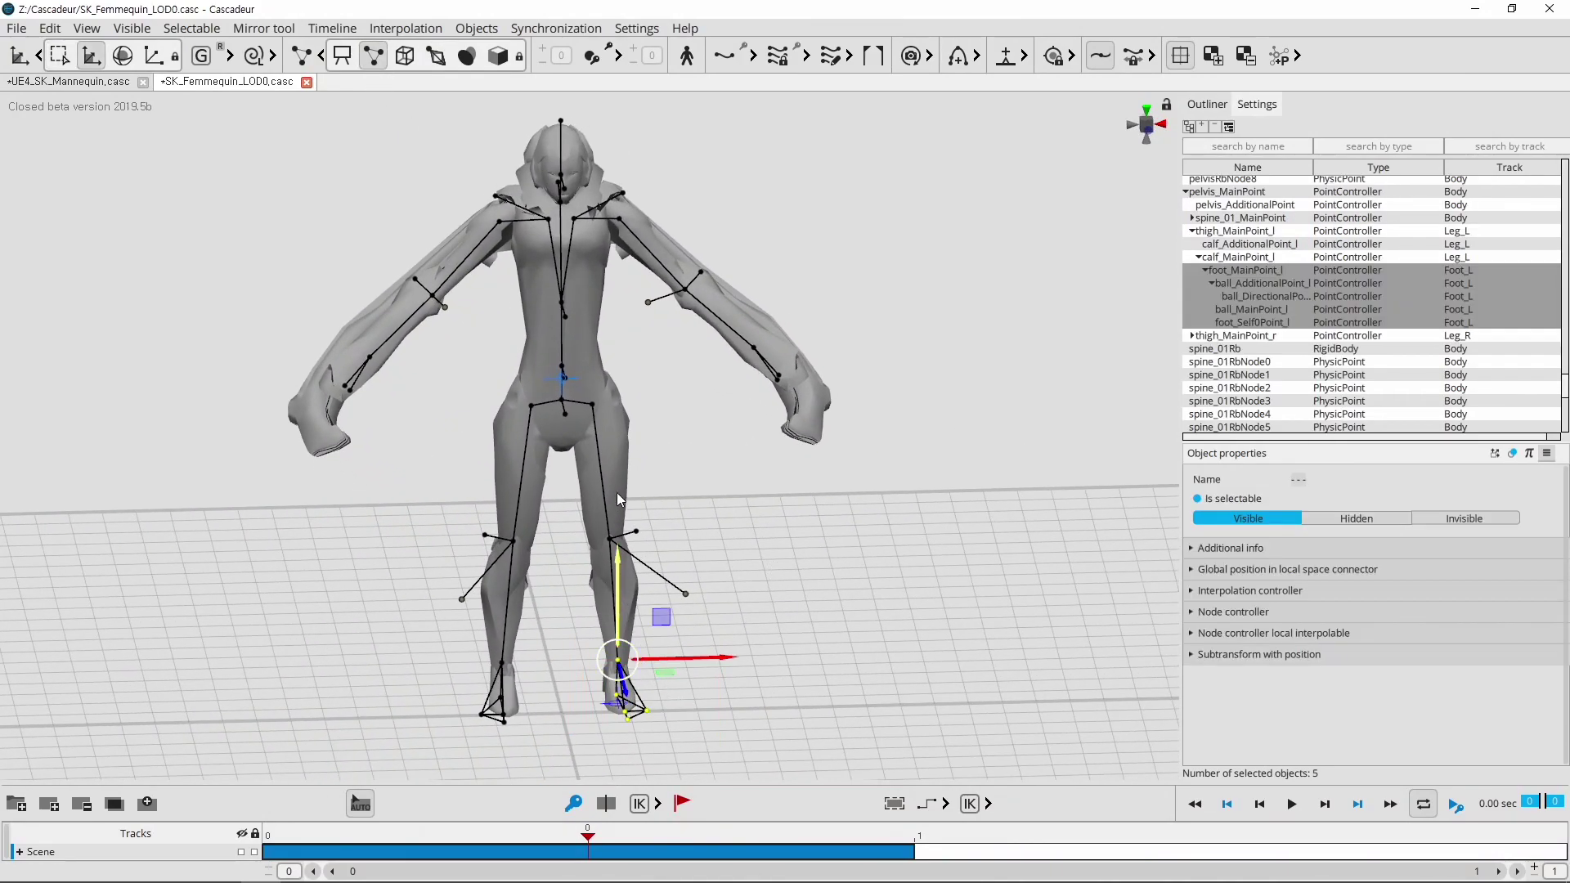
pyautogui.moveTo(787, 520)
pyautogui.mouseDown(button='right')
pyautogui.moveTo(699, 543)
pyautogui.moveTo(897, 483)
pyautogui.mouseUp(button='right')
# - Raise the right hand forward to test the mesh, then select the left hand's controls
pyautogui.moveTo(895, 477)
pyautogui.mouseDown()
pyautogui.moveTo(729, 316)
pyautogui.moveTo(758, 311)
pyautogui.moveTo(817, 180)
pyautogui.moveTo(962, 415)
pyautogui.moveTo(668, 272)
pyautogui.moveTo(898, 488)
pyautogui.moveTo(654, 307)
pyautogui.moveTo(732, 305)
pyautogui.mouseUp()
pyautogui.moveTo(732, 305)
pyautogui.mouseDown(button='right')
pyautogui.moveTo(783, 287)
pyautogui.moveTo(332, 474)
pyautogui.mouseUp(button='right')
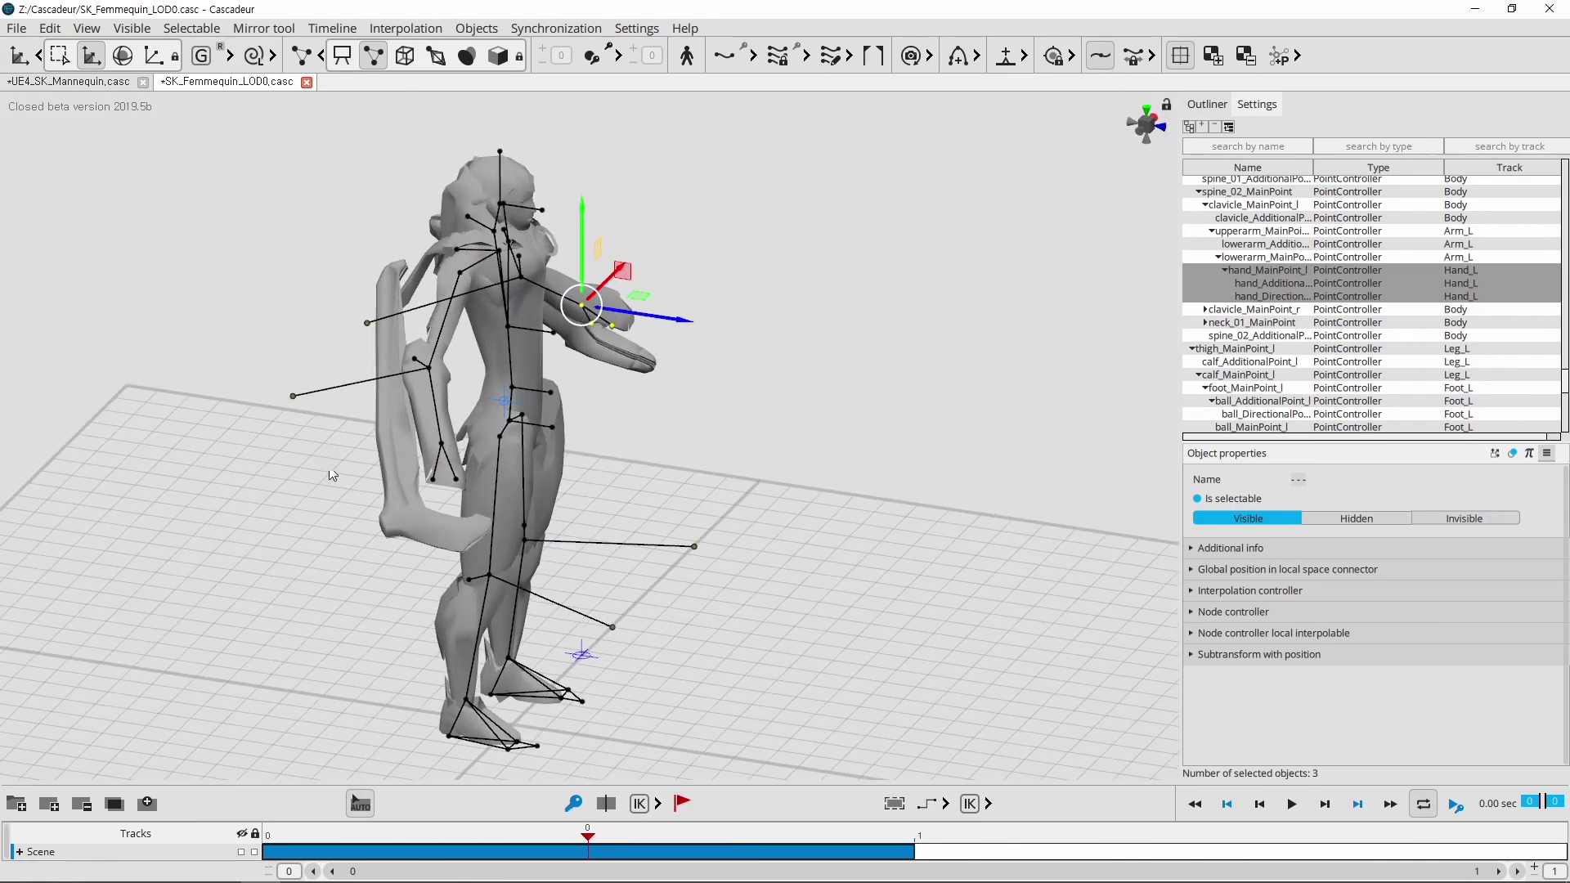
pyautogui.moveTo(662, 458); pyautogui.dragTo(372, 440, button='right')
pyautogui.moveTo(266, 413); pyautogui.dragTo(433, 514)
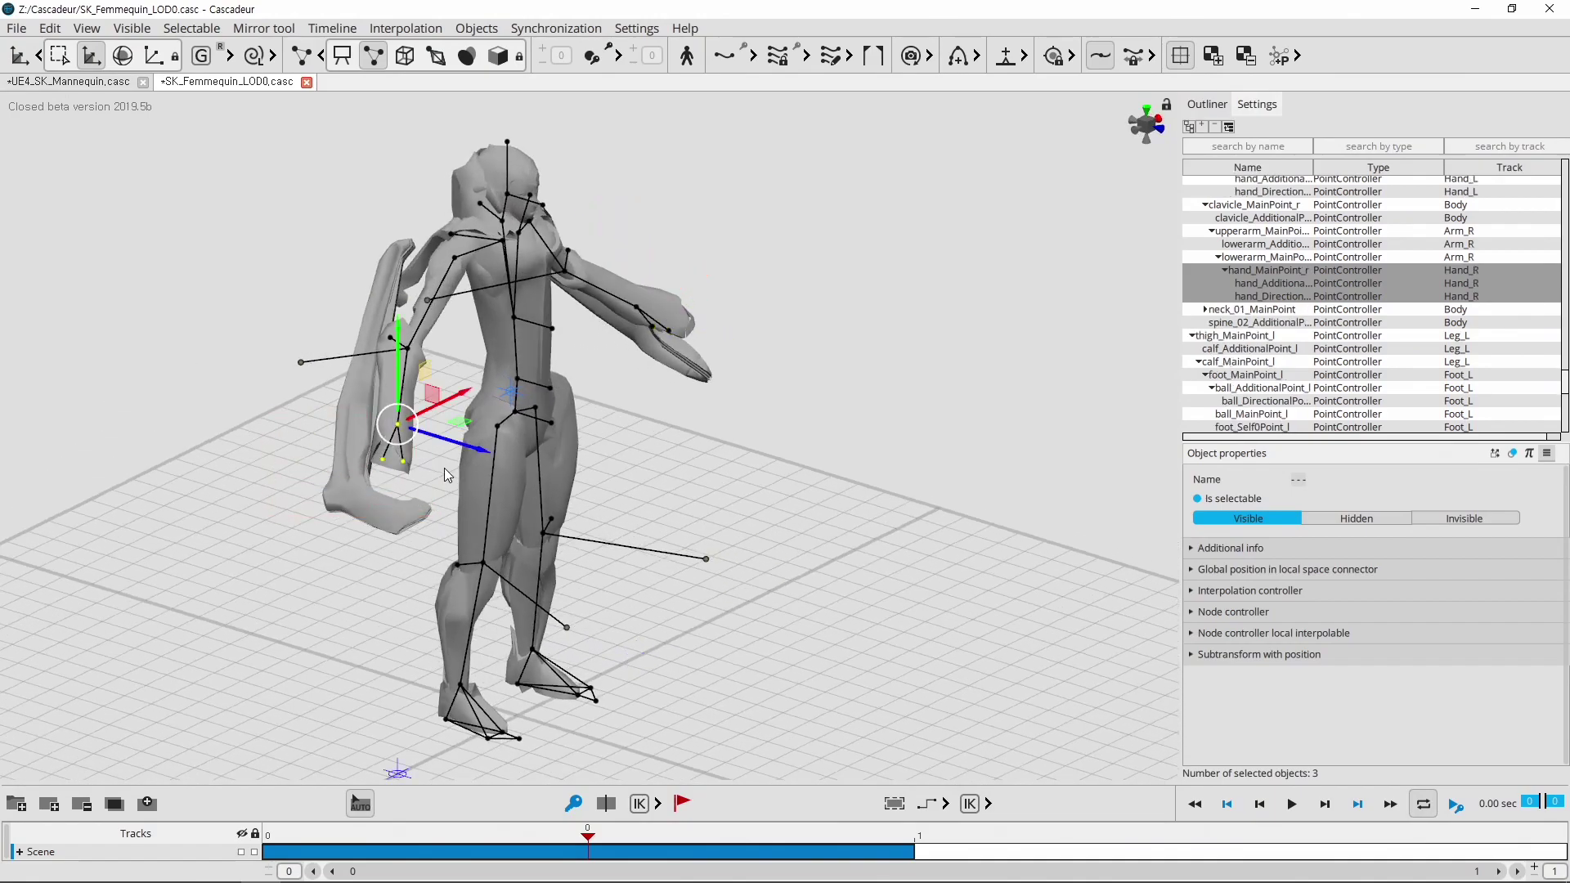
pyautogui.moveTo(450, 457); pyautogui.dragTo(242, 409)
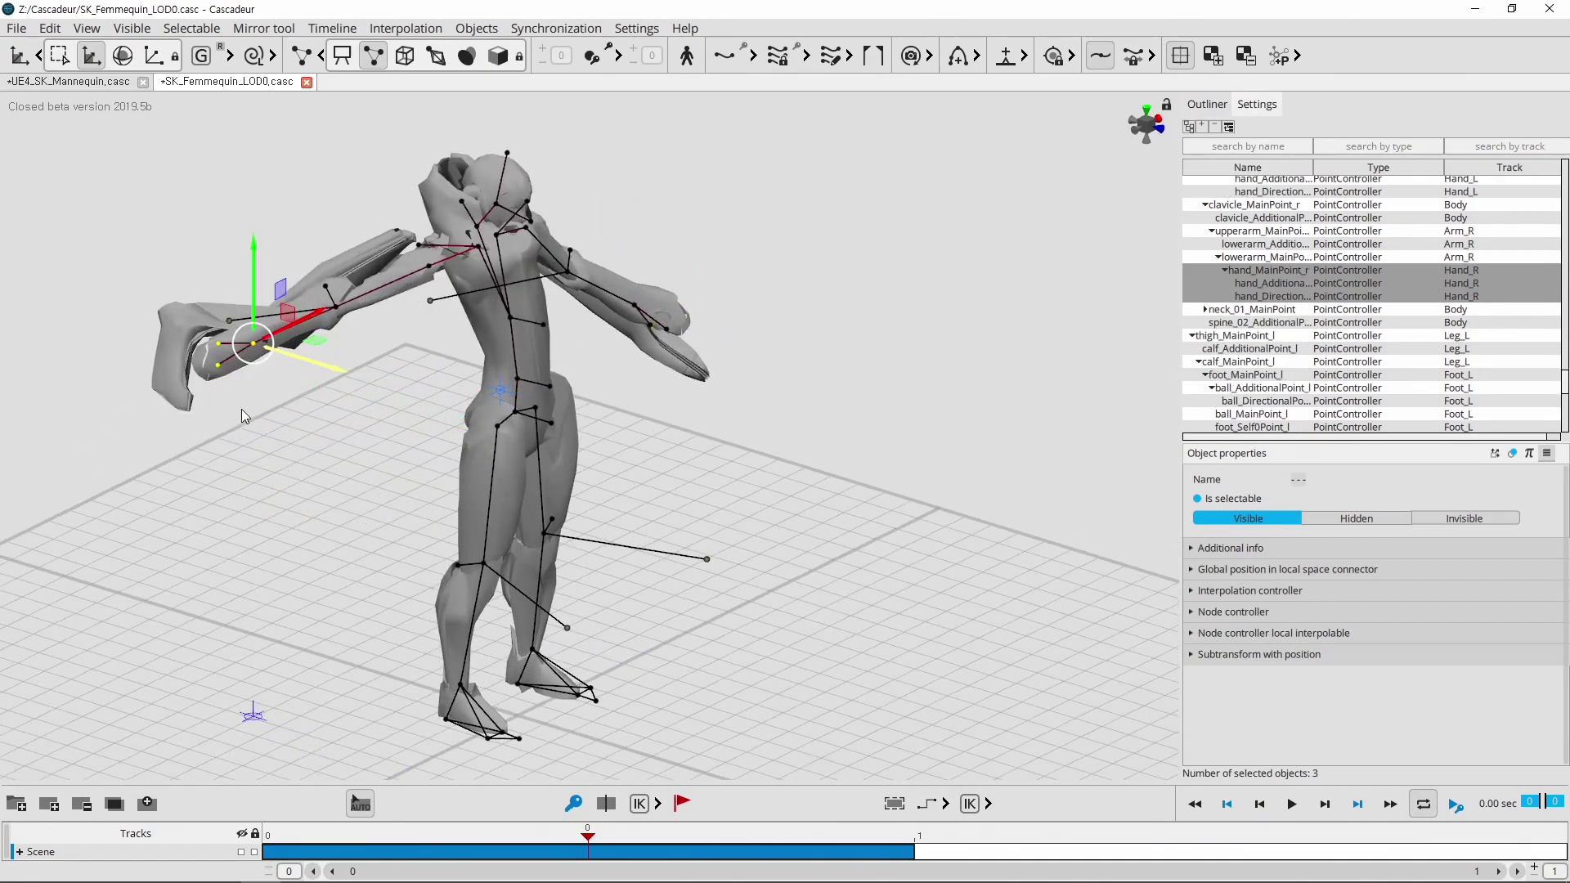
pyautogui.moveTo(836, 503); pyautogui.dragTo(693, 489, button='right')
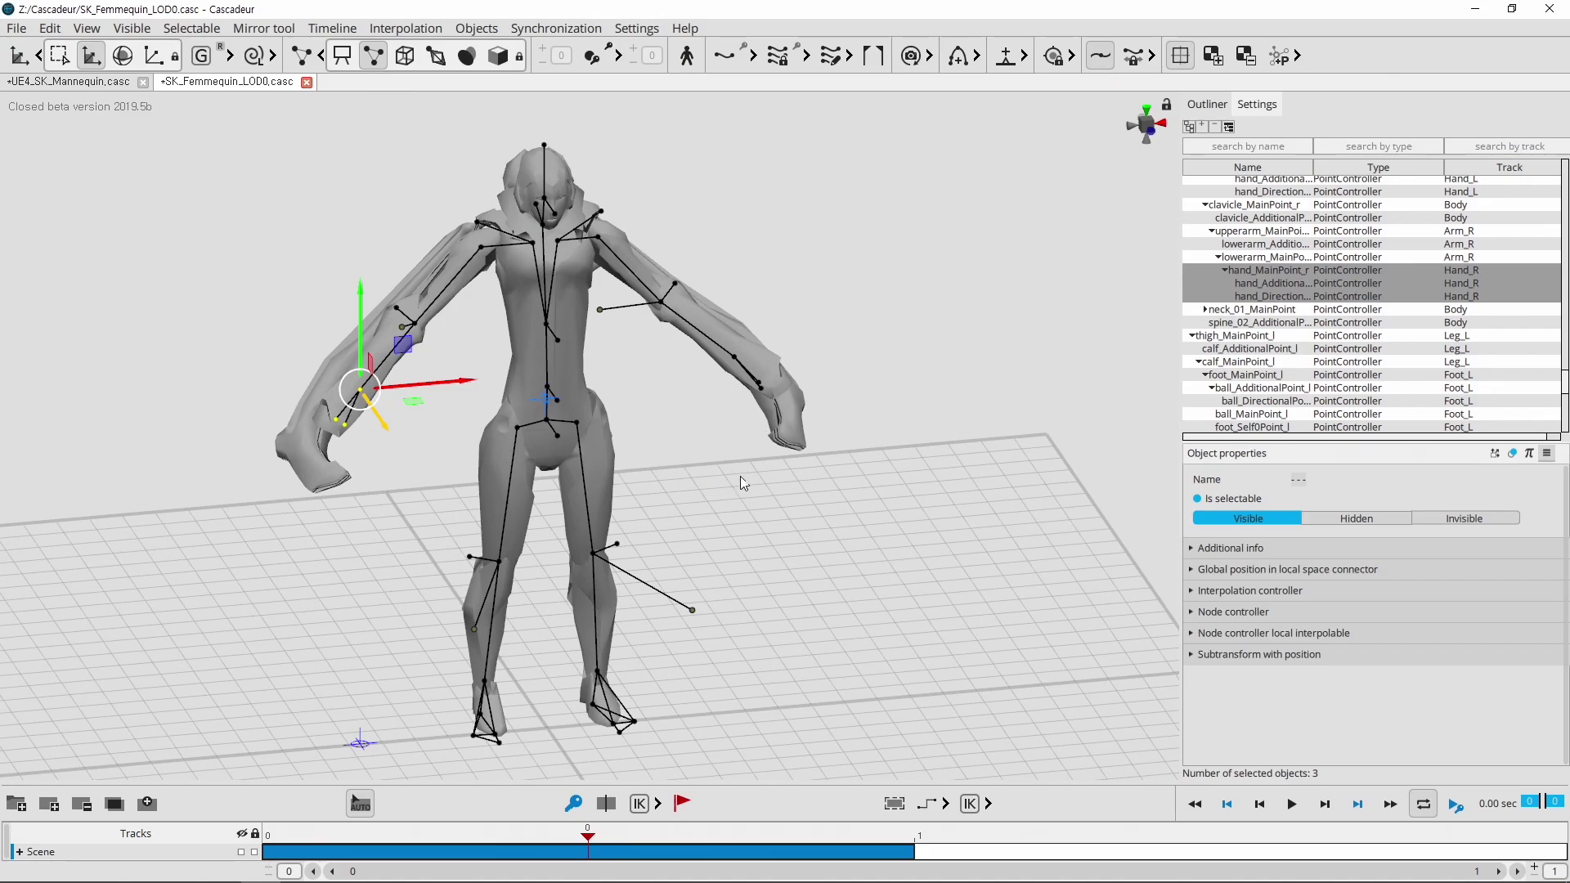
pyautogui.moveTo(938, 532); pyautogui.dragTo(708, 305)
pyautogui.moveTo(906, 266)
pyautogui.mouseDown(button='right')
pyautogui.moveTo(884, 374)
pyautogui.moveTo(895, 319)
pyautogui.mouseUp(button='right')
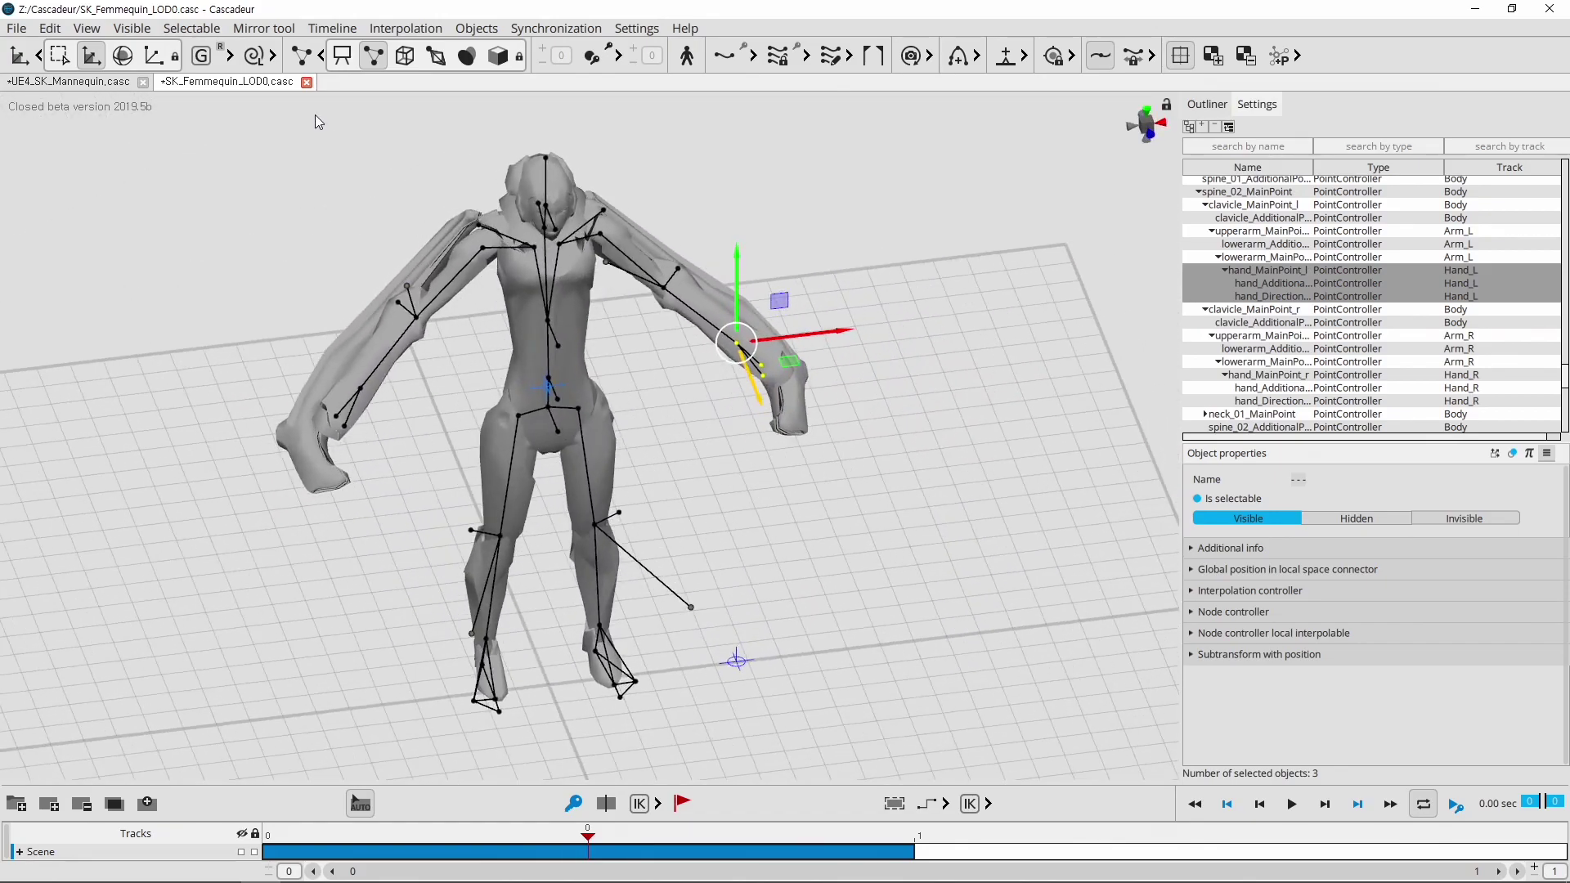
# - Close the SK_Femmequin_LOD0 scene and select only the mannequin's seven right-leg controllers
pyautogui.click(307, 83)
pyautogui.click(811, 500)
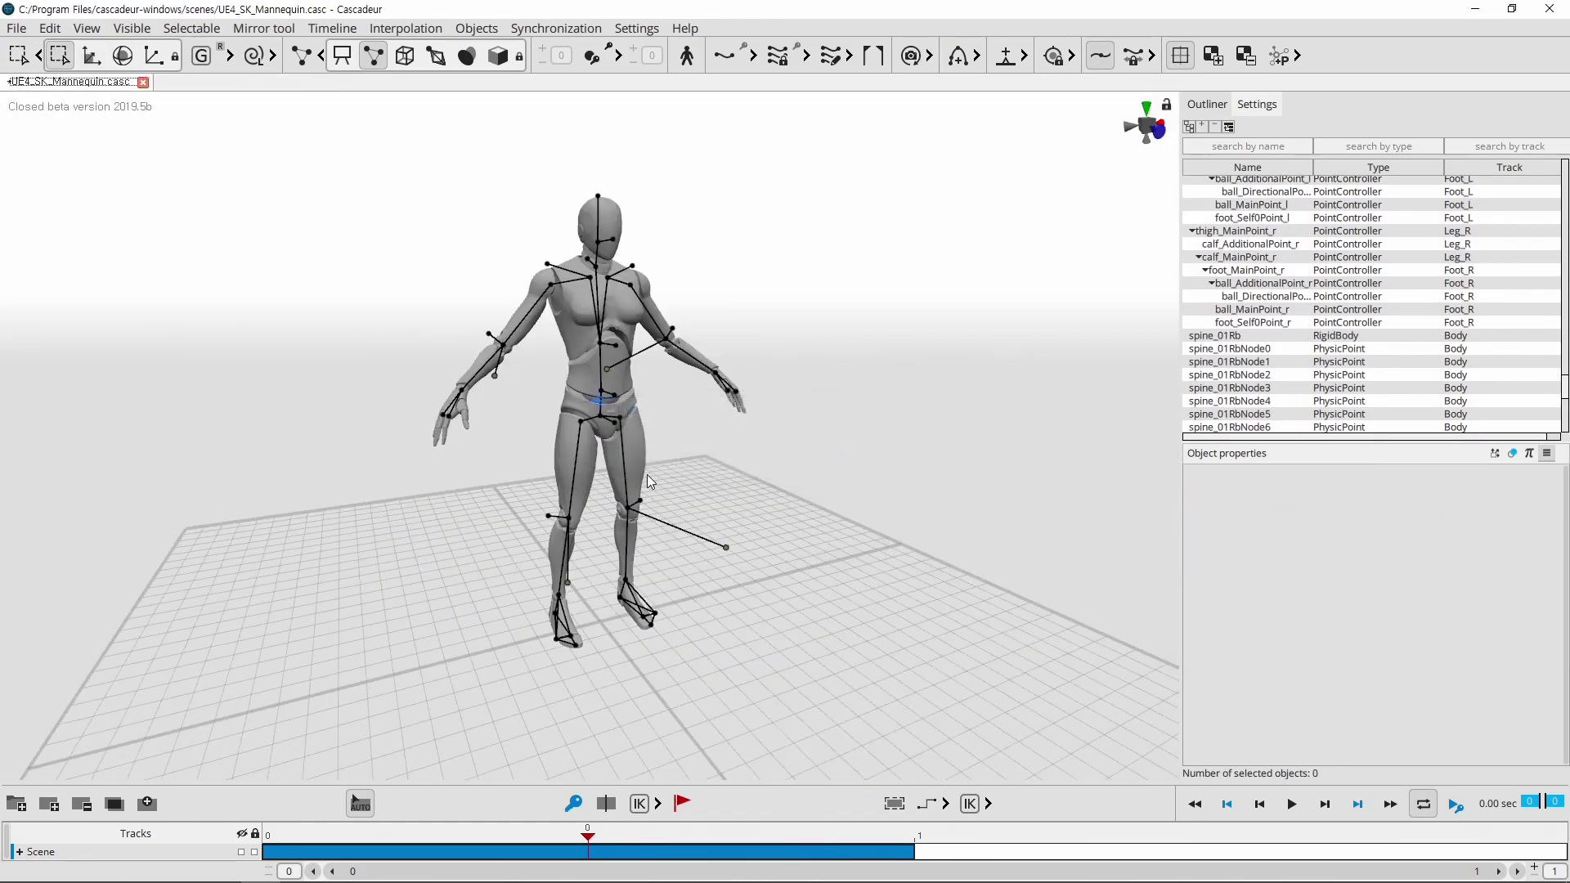
pyautogui.moveTo(790, 502)
pyautogui.mouseDown(button='right')
pyautogui.moveTo(816, 549)
pyautogui.moveTo(813, 526)
pyautogui.mouseUp(button='right')
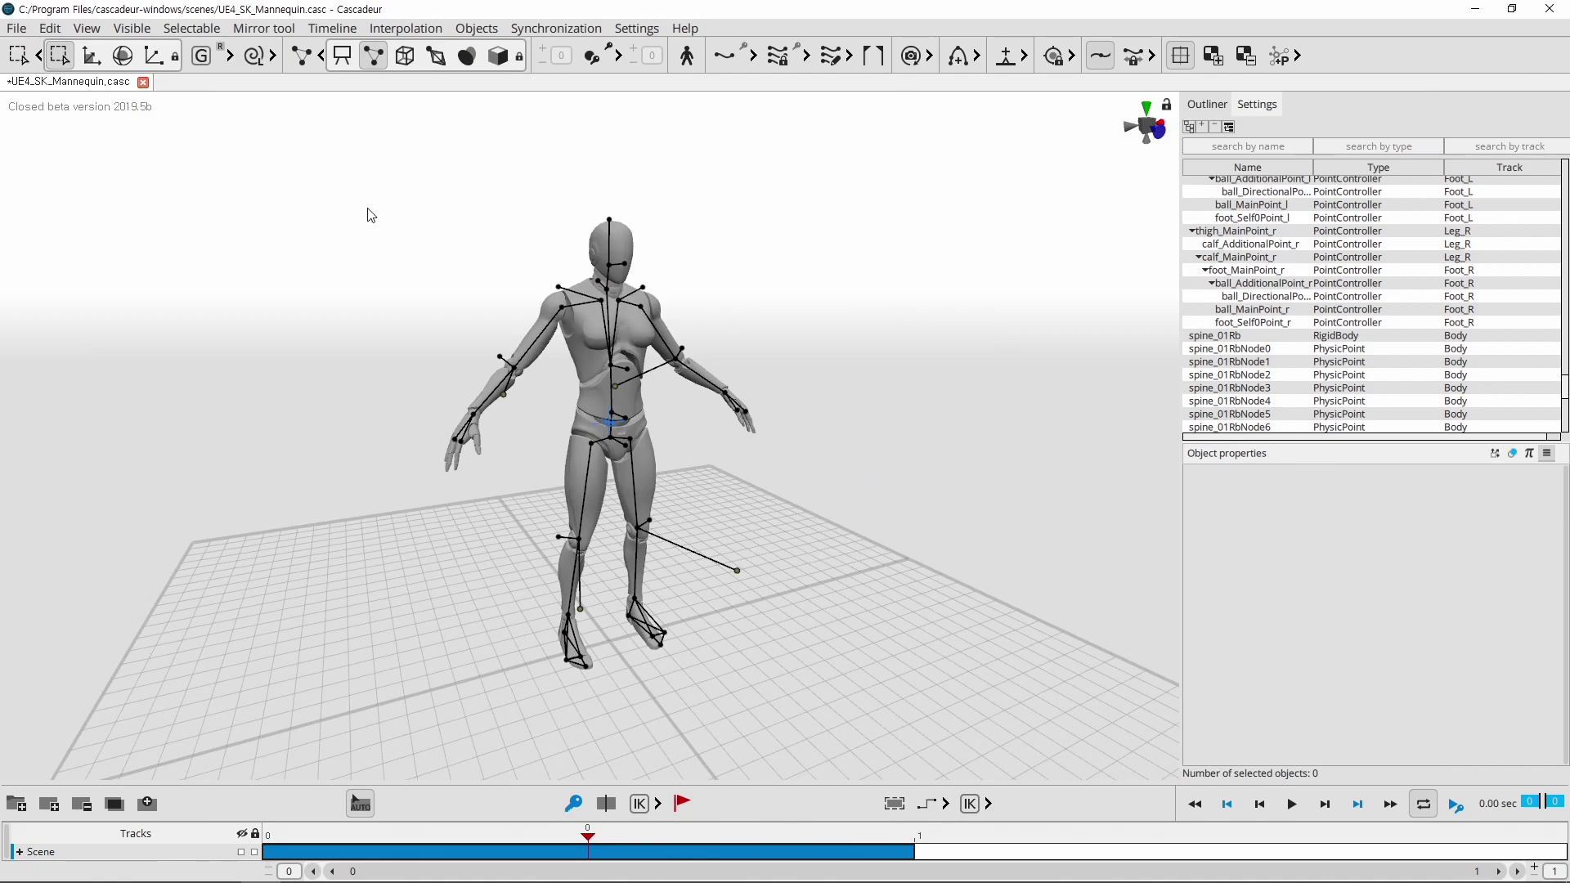
pyautogui.moveTo(302, 172); pyautogui.dragTo(963, 805)
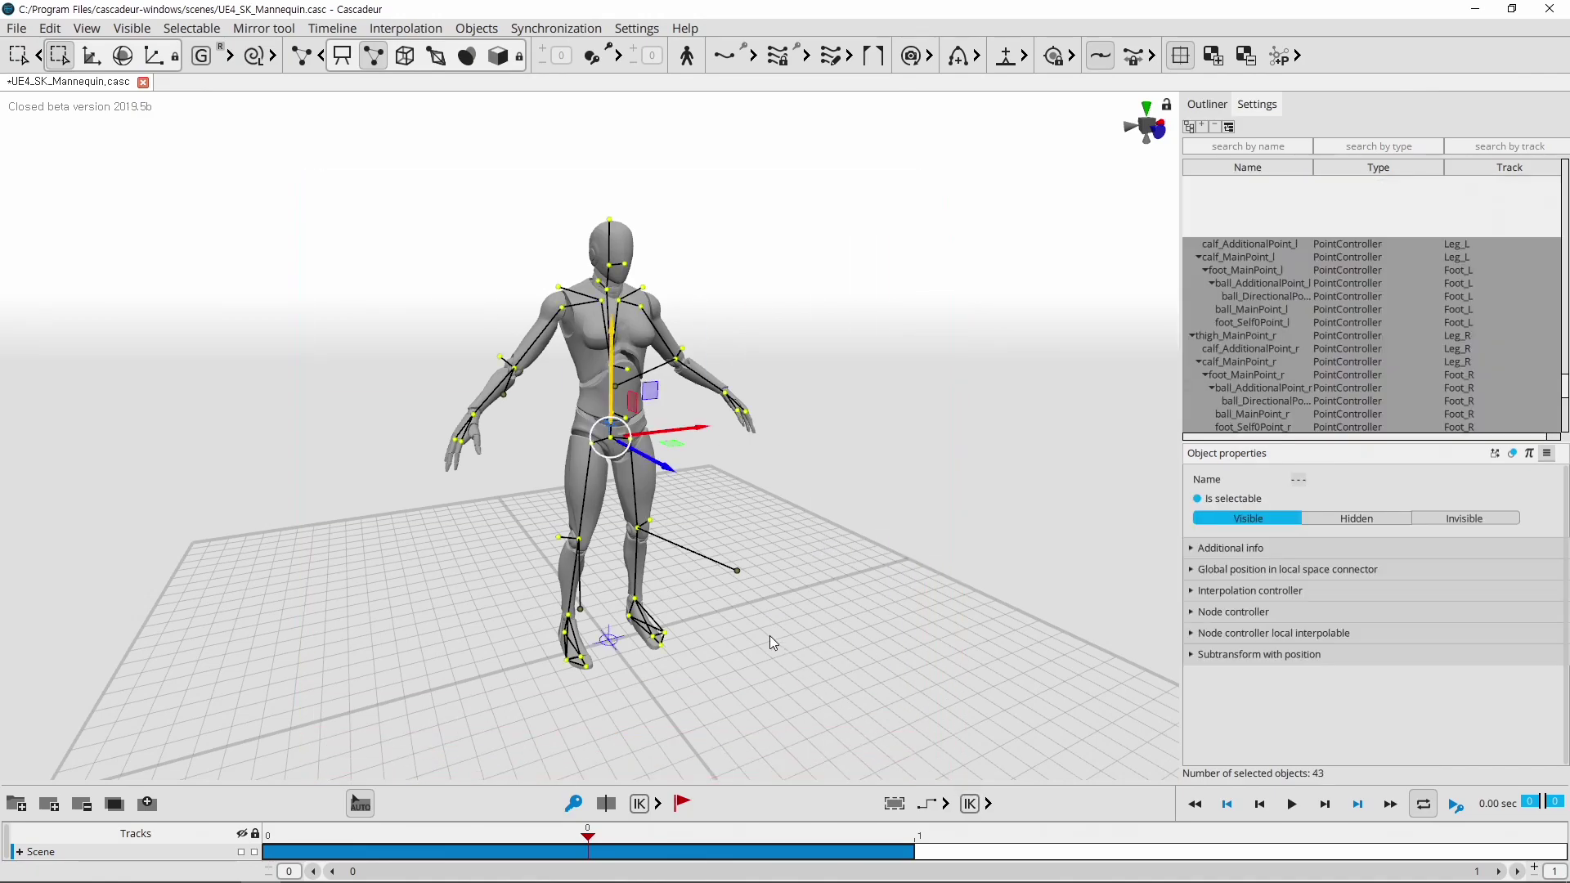
pyautogui.moveTo(743, 646)
pyautogui.mouseDown(button='right')
pyautogui.moveTo(719, 645)
pyautogui.moveTo(769, 655)
pyautogui.moveTo(711, 649)
pyautogui.moveTo(738, 646)
pyautogui.mouseUp(button='right')
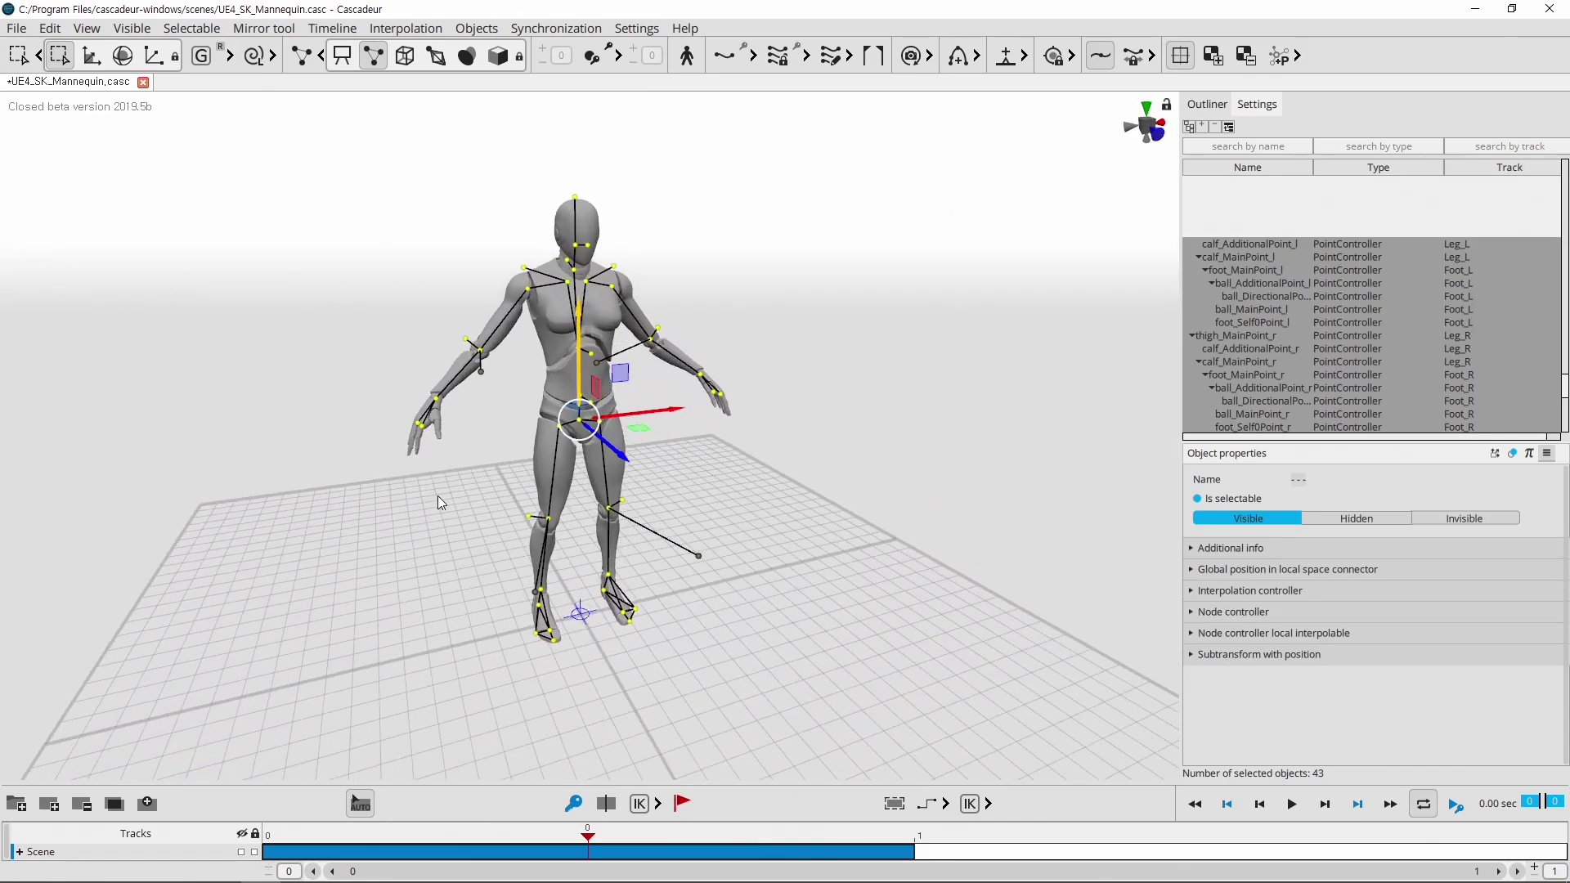
pyautogui.moveTo(449, 485); pyautogui.dragTo(580, 719)
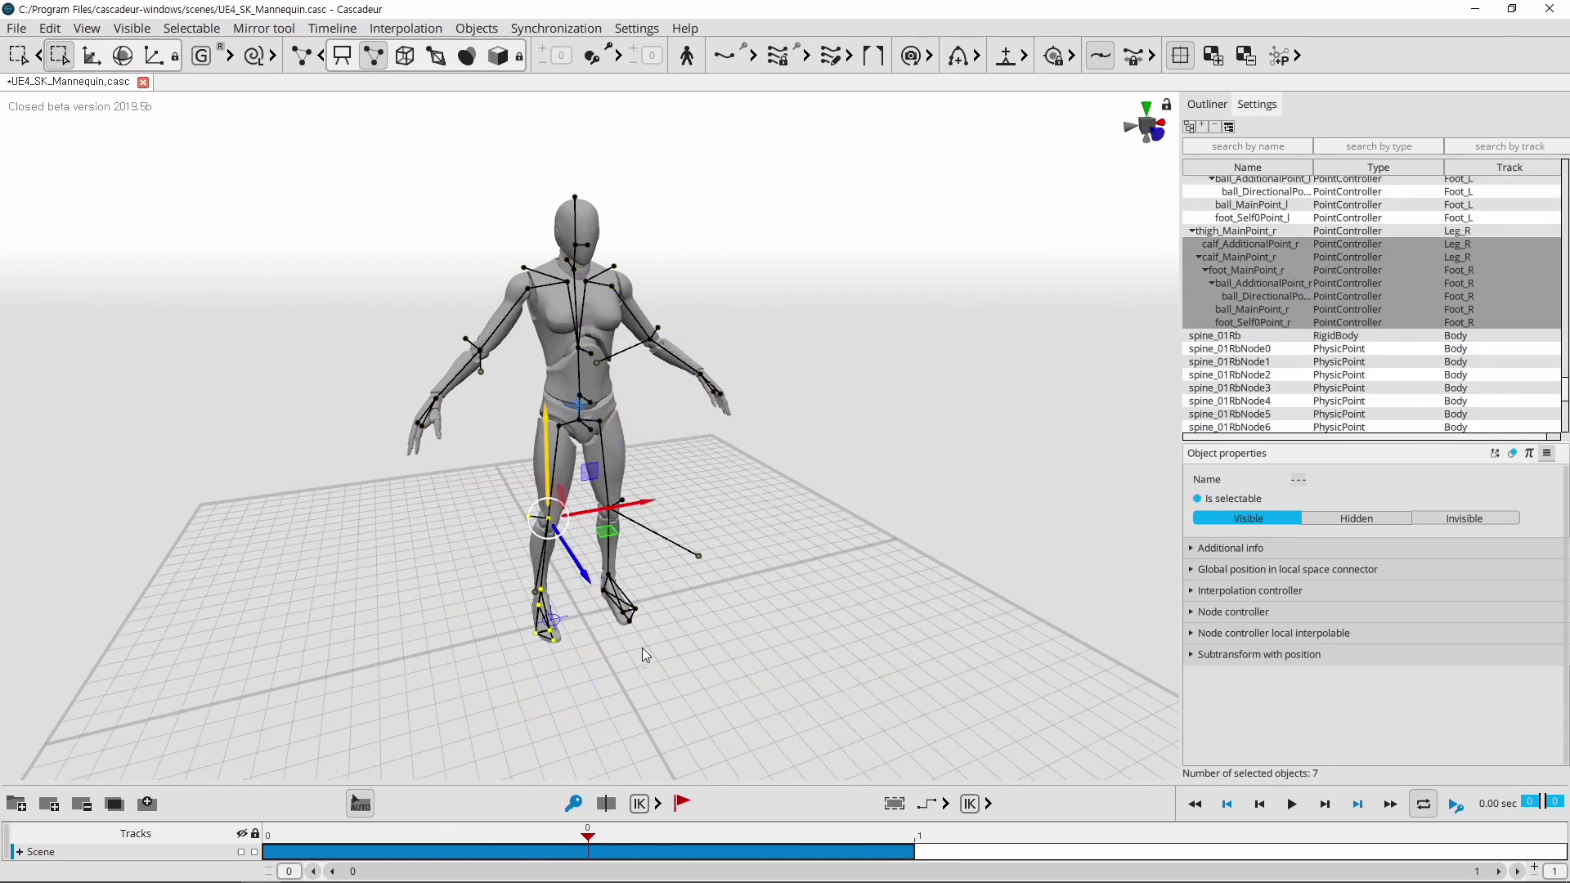
pyautogui.moveTo(643, 650); pyautogui.dragTo(685, 600, button='right')
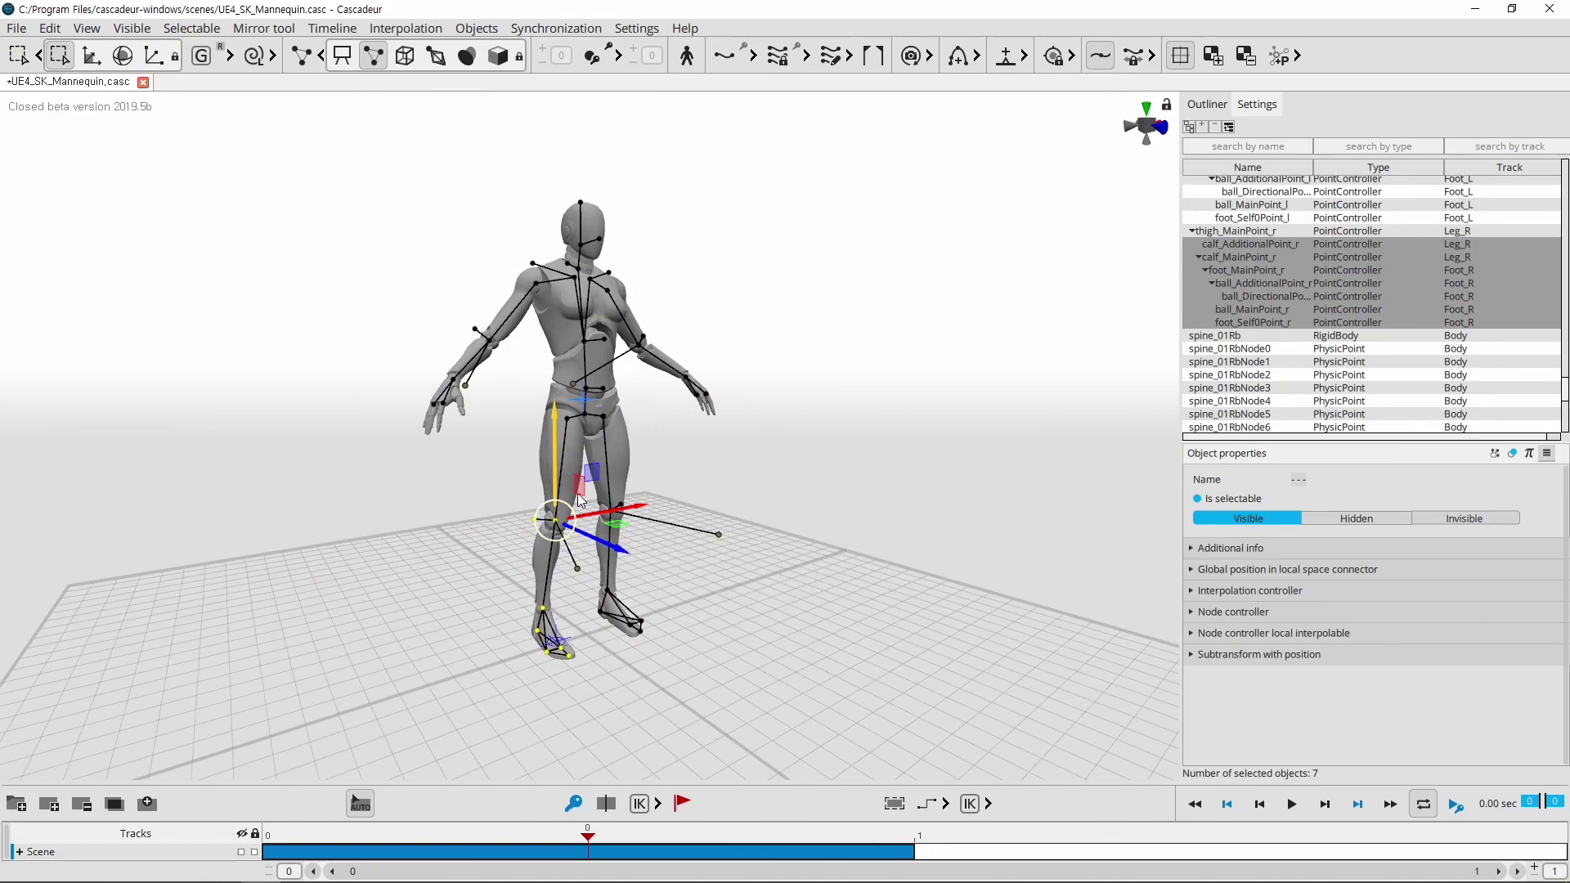
pyautogui.scroll(1, 753, 637)
pyautogui.scroll(2, 727, 641)
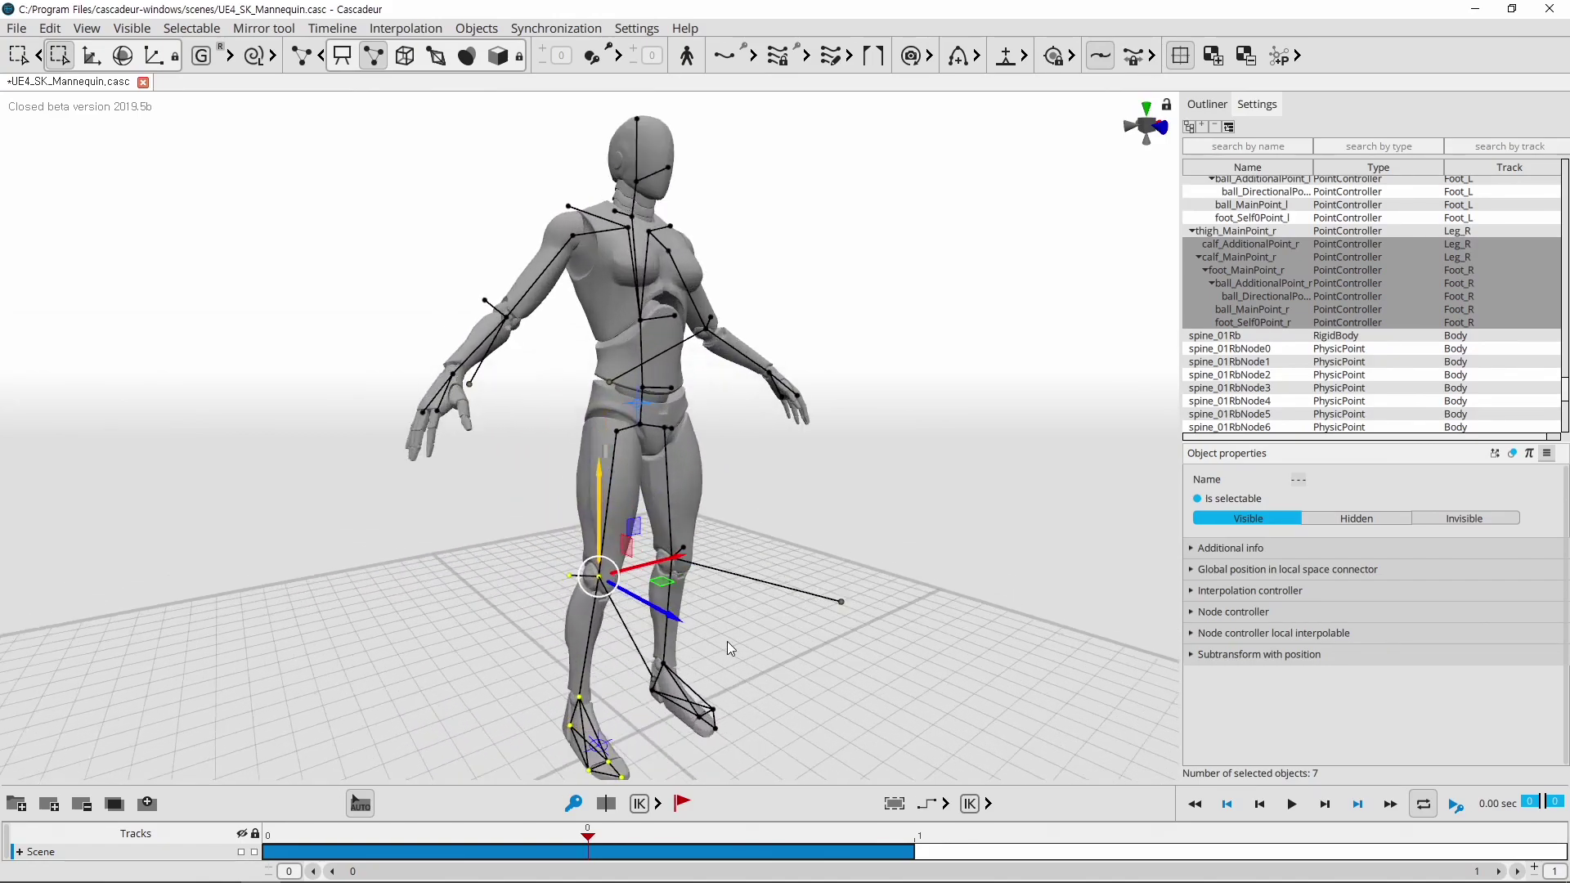
pyautogui.moveTo(728, 642)
pyautogui.mouseDown(button='right')
pyautogui.moveTo(757, 595)
pyautogui.moveTo(718, 595)
pyautogui.mouseUp(button='right')
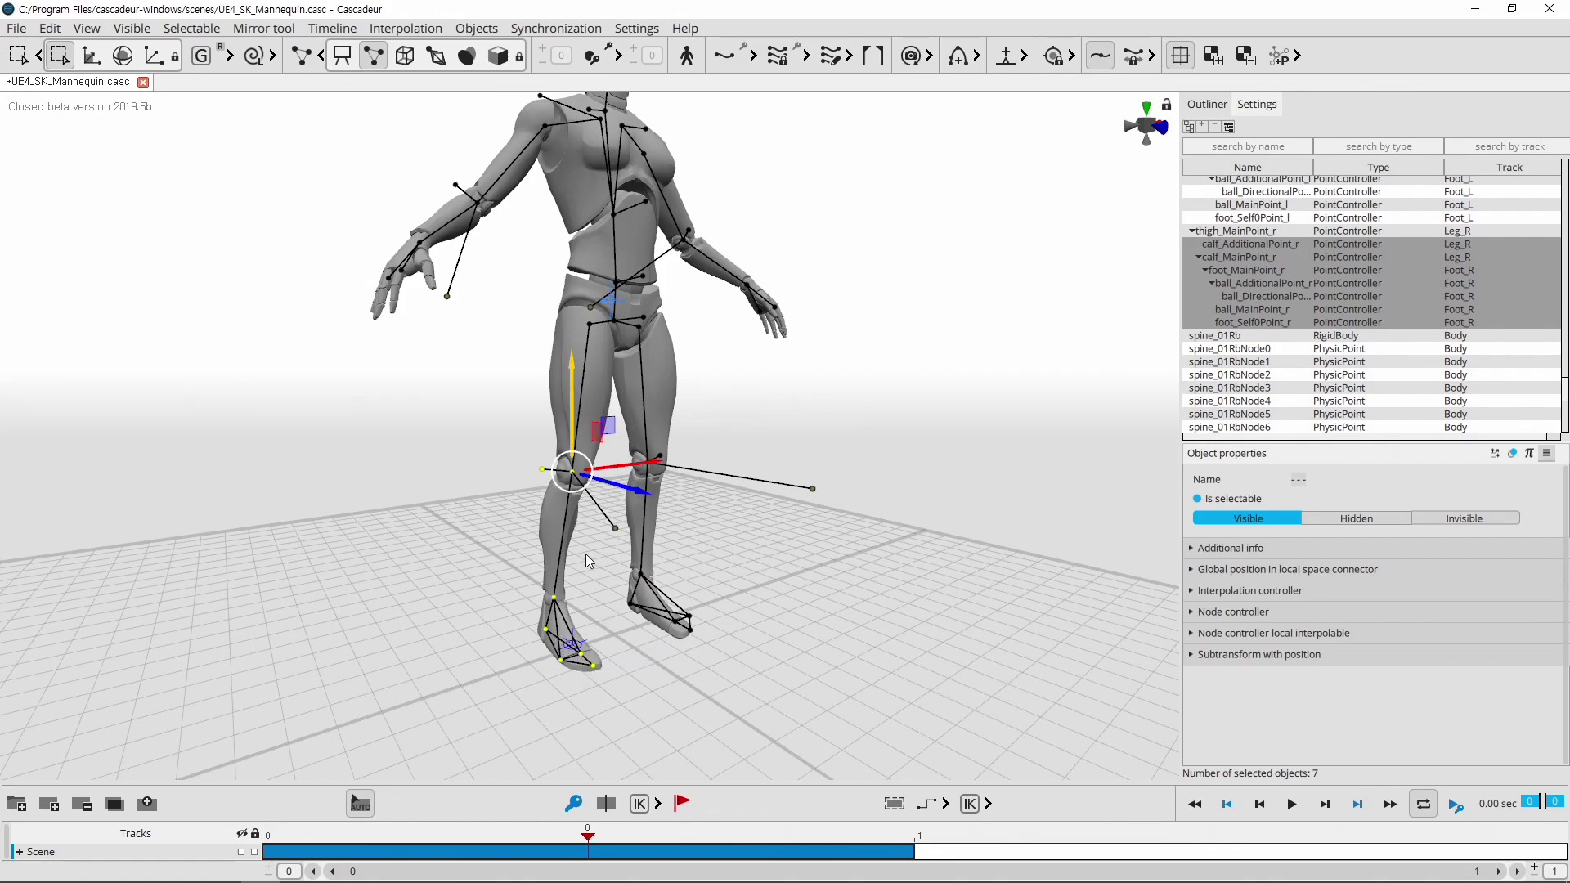
pyautogui.click(550, 634)
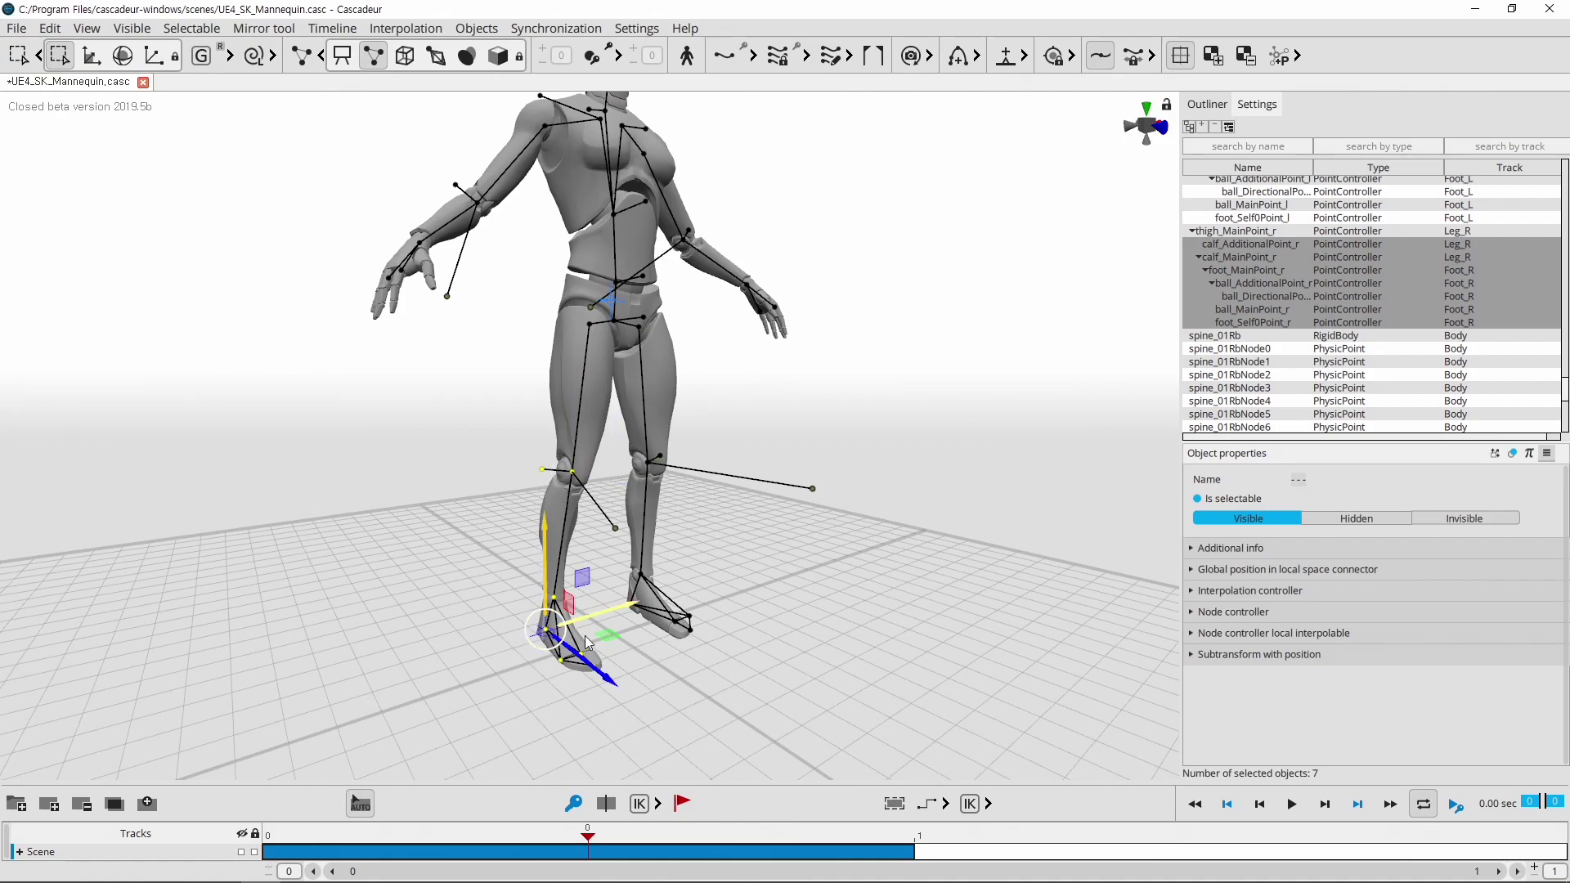
pyautogui.moveTo(595, 612); pyautogui.dragTo(620, 612)
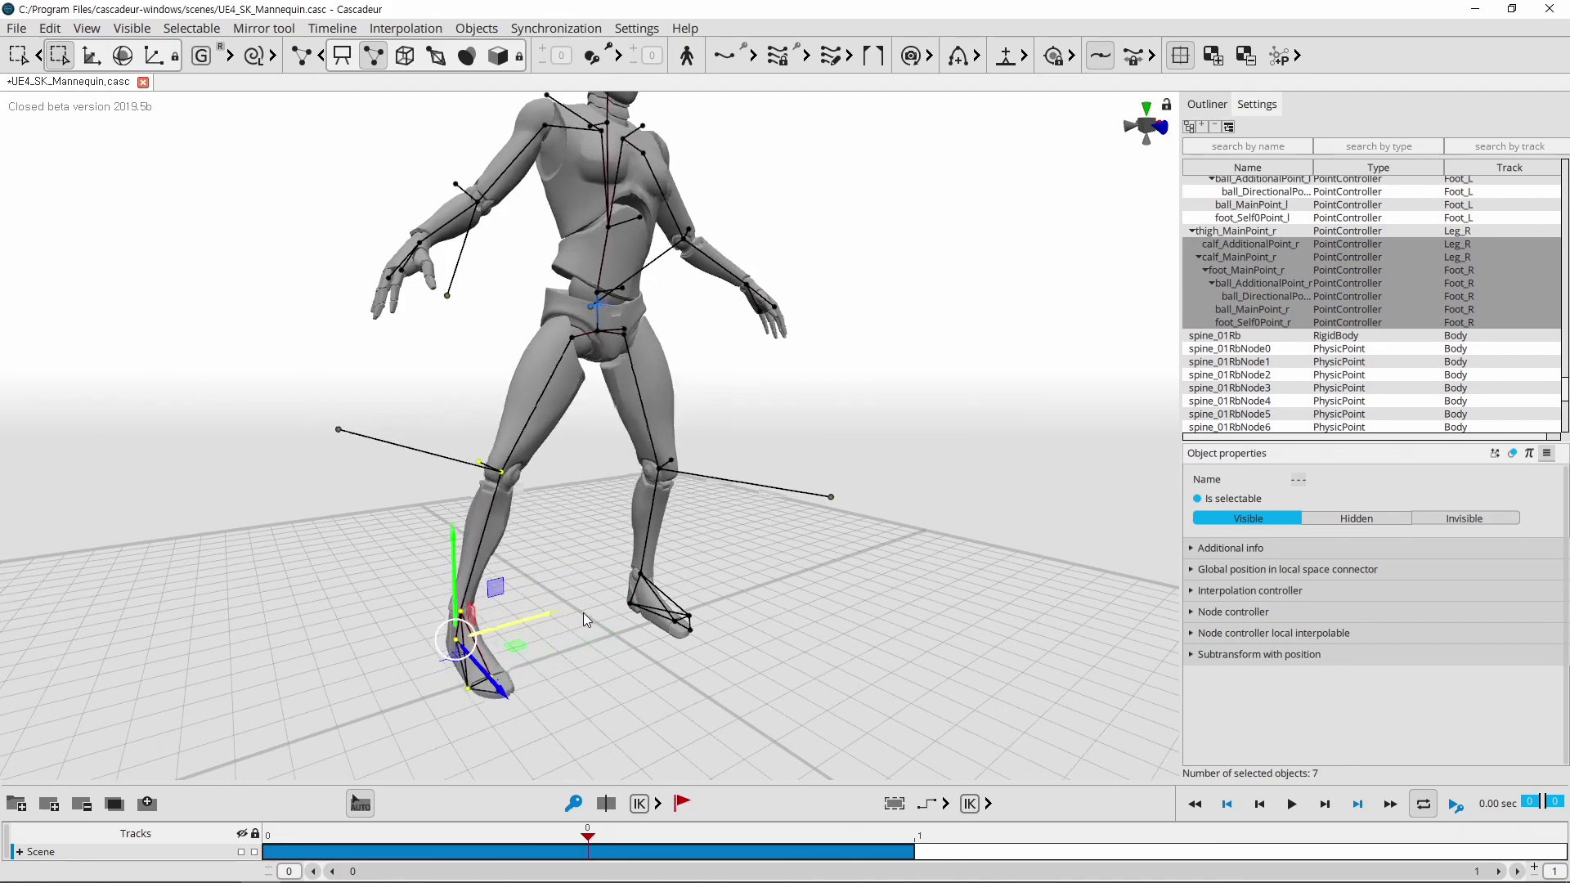
pyautogui.hotkey('ctrl', 'z')
pyautogui.press('e')
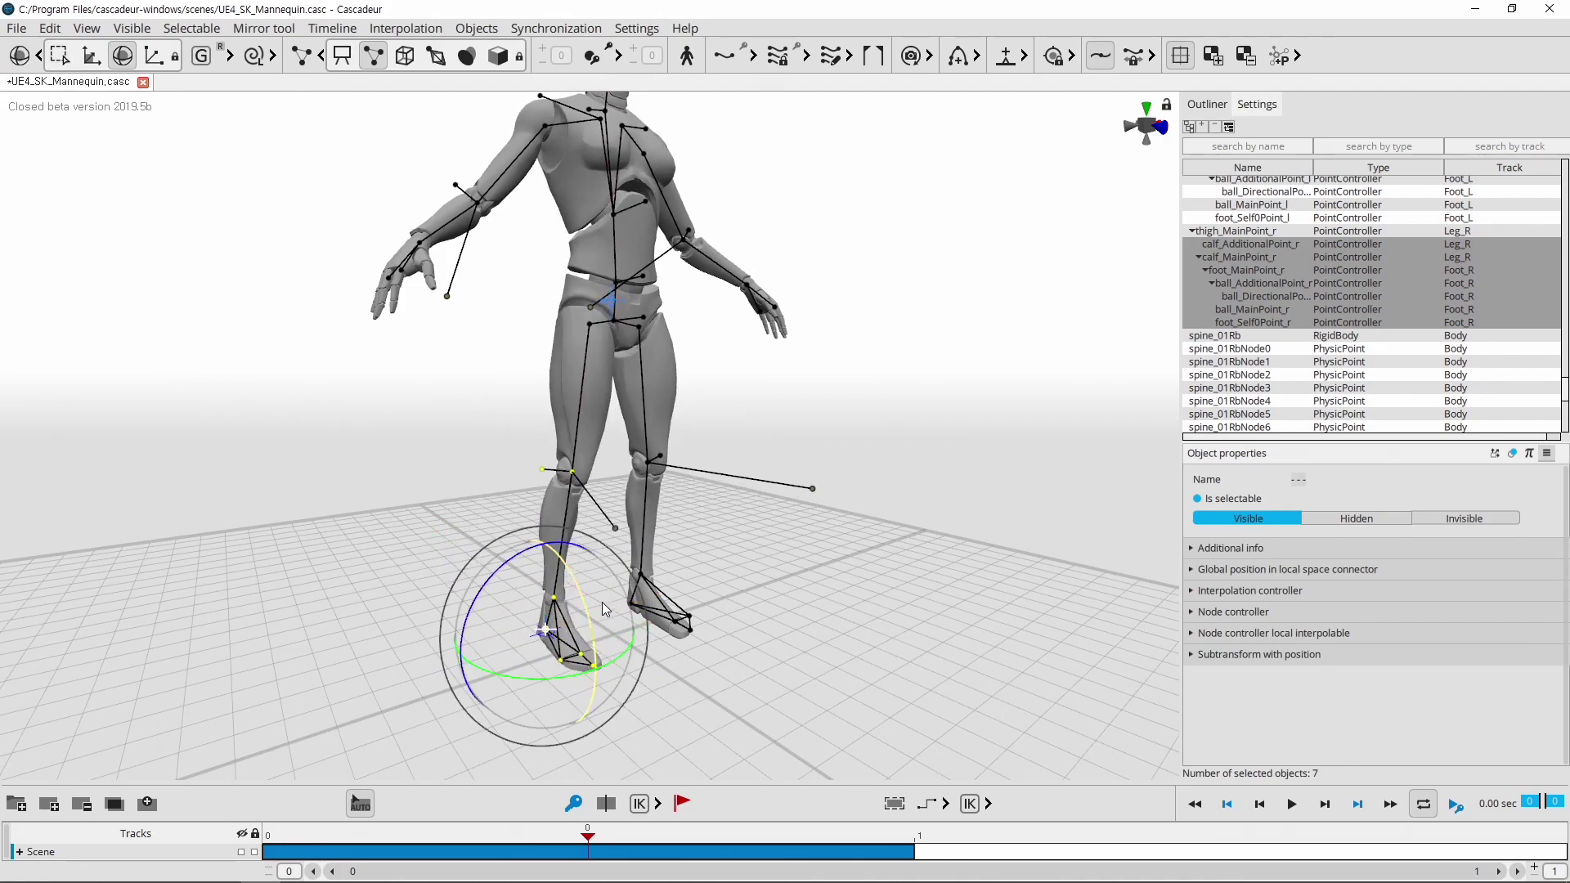
pyautogui.hotkey('ctrl', 'z')
pyautogui.moveTo(596, 620)
pyautogui.mouseDown()
pyautogui.moveTo(602, 716)
pyautogui.moveTo(591, 616)
pyautogui.moveTo(576, 728)
pyautogui.moveTo(582, 583)
pyautogui.moveTo(587, 698)
pyautogui.moveTo(747, 649)
pyautogui.moveTo(862, 439)
pyautogui.mouseUp()
pyautogui.scroll(-3, 830, 401)
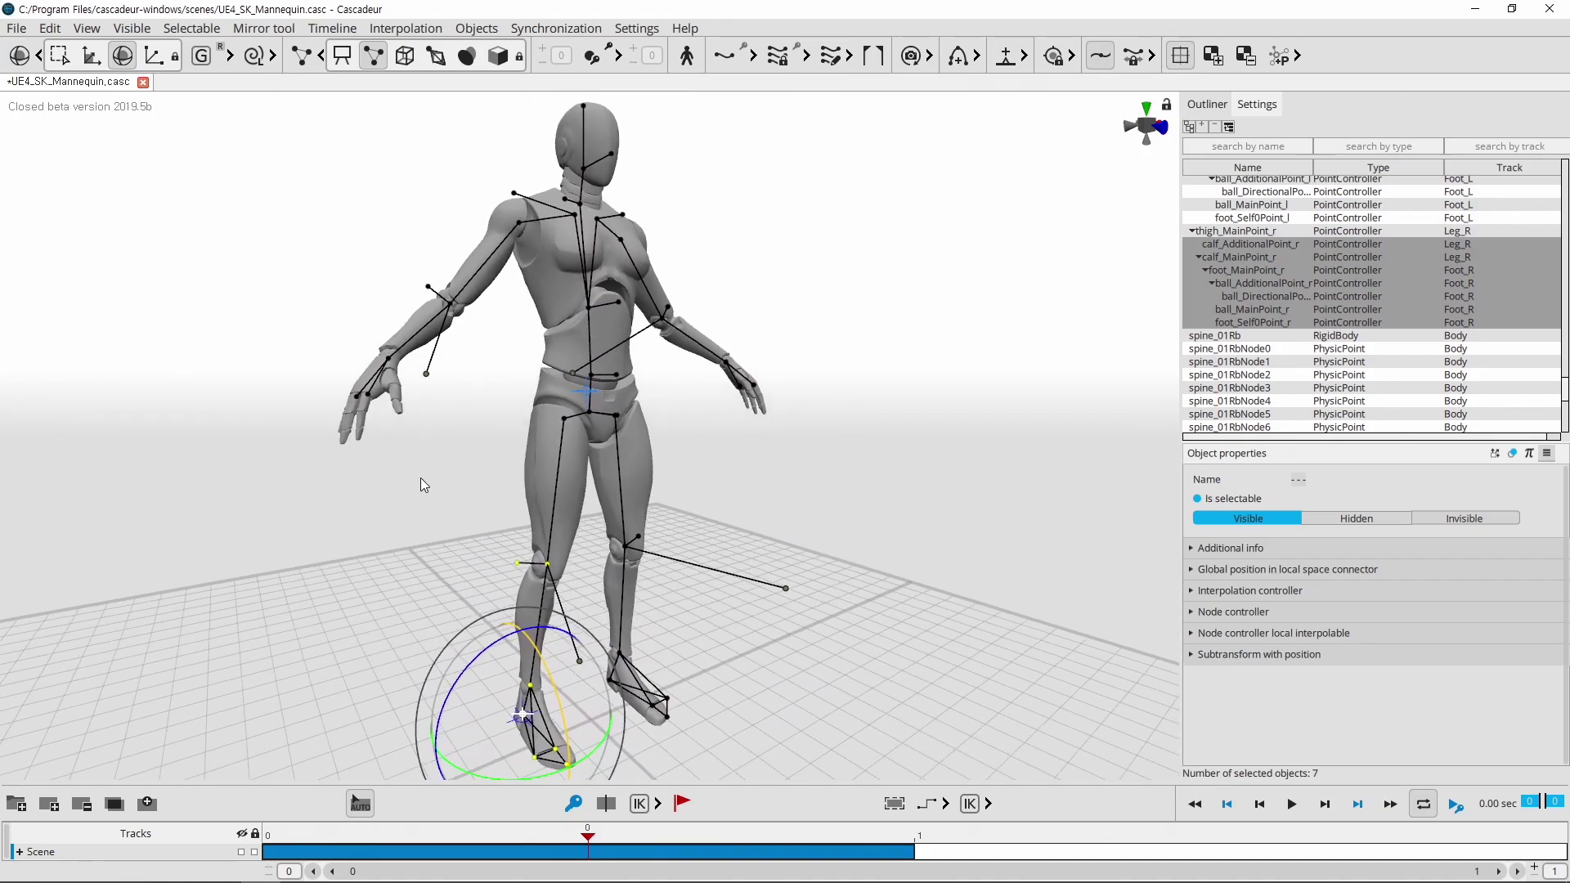
pyautogui.moveTo(316, 424); pyautogui.dragTo(427, 497)
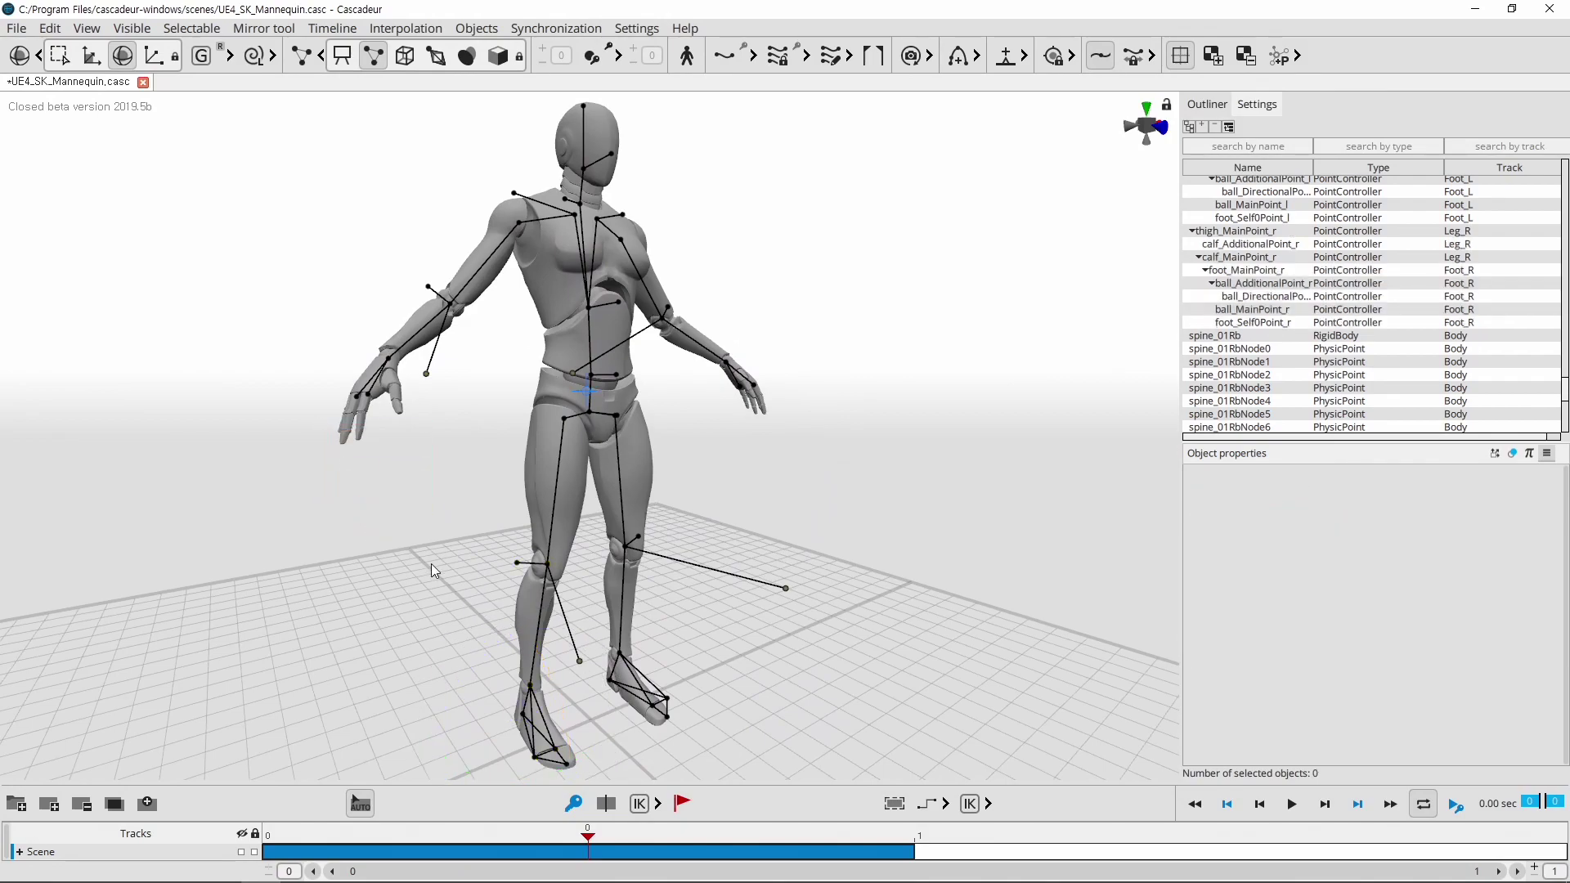
pyautogui.moveTo(432, 566); pyautogui.dragTo(384, 559)
pyautogui.scroll(-2, 490, 548)
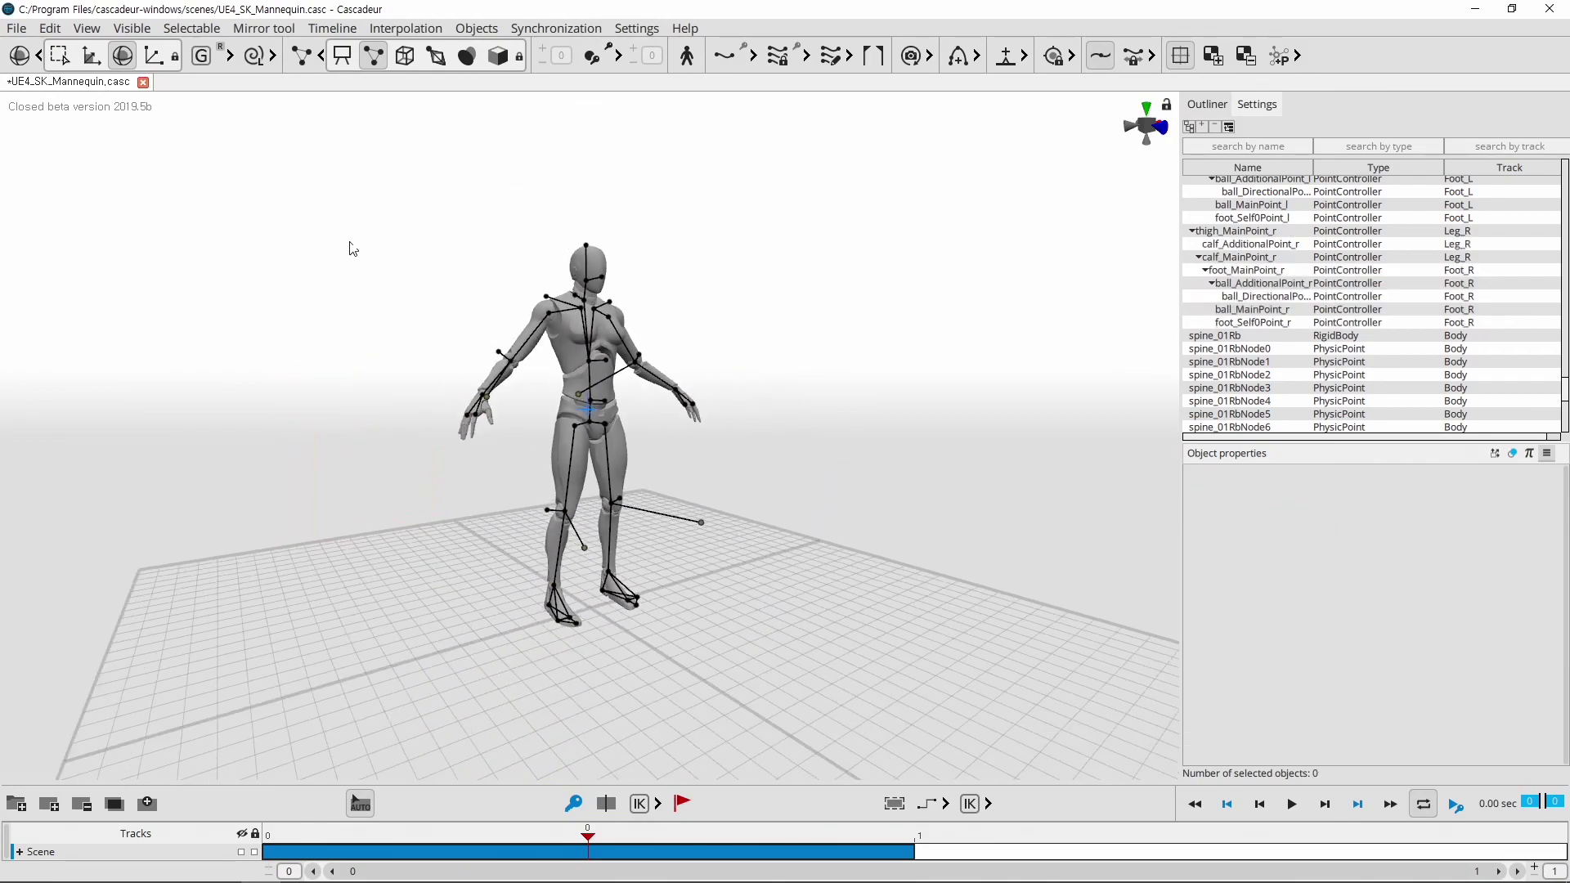
pyautogui.moveTo(334, 176); pyautogui.dragTo(936, 651)
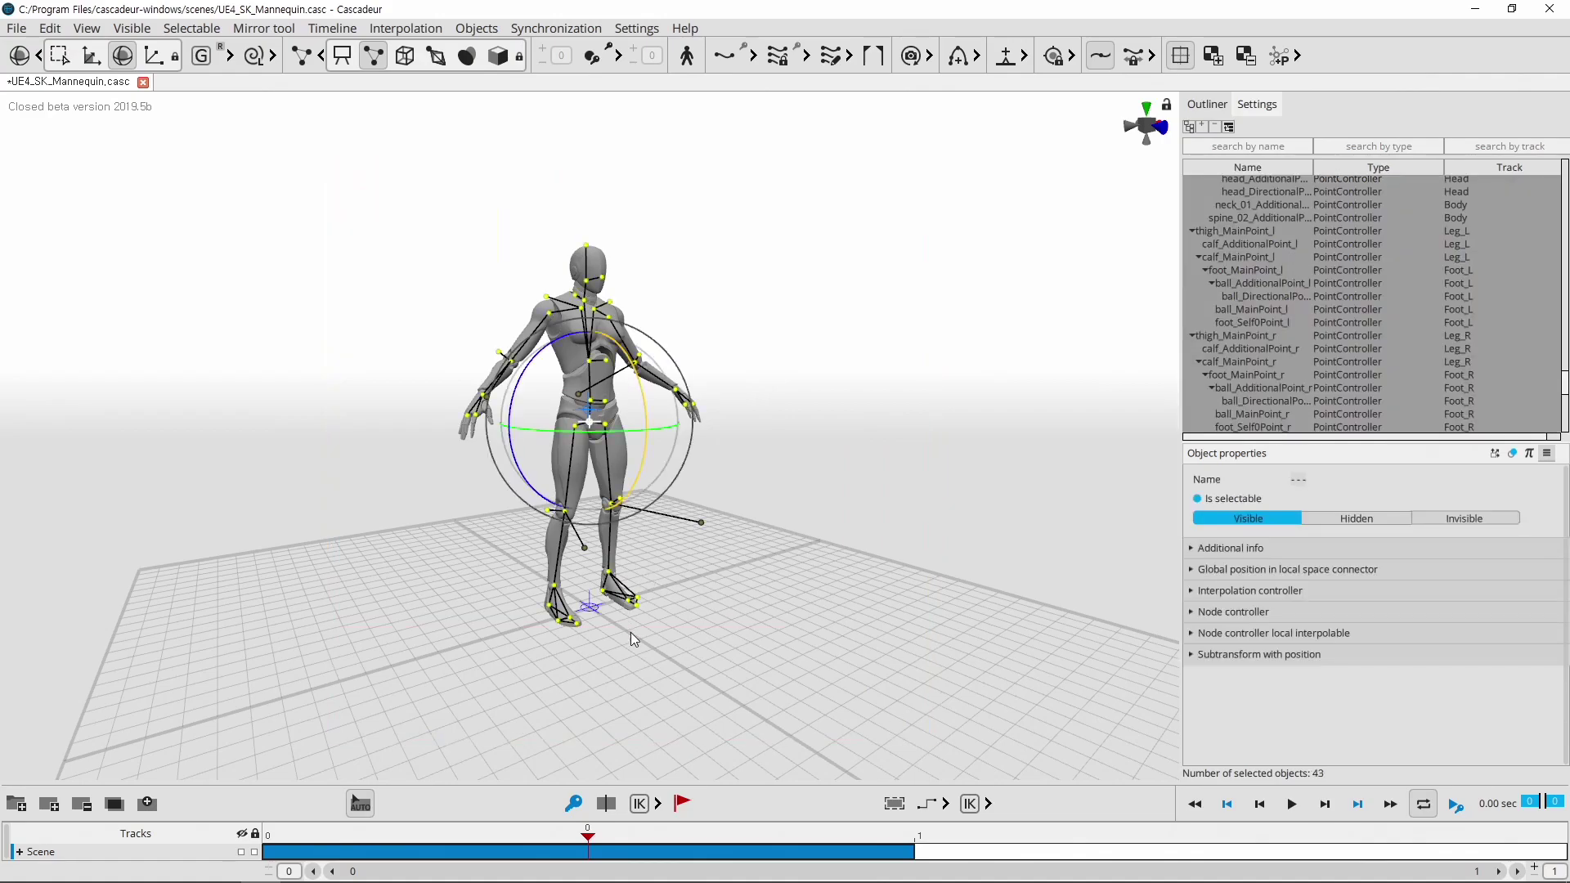
pyautogui.moveTo(631, 631); pyautogui.dragTo(648, 409, button='right')
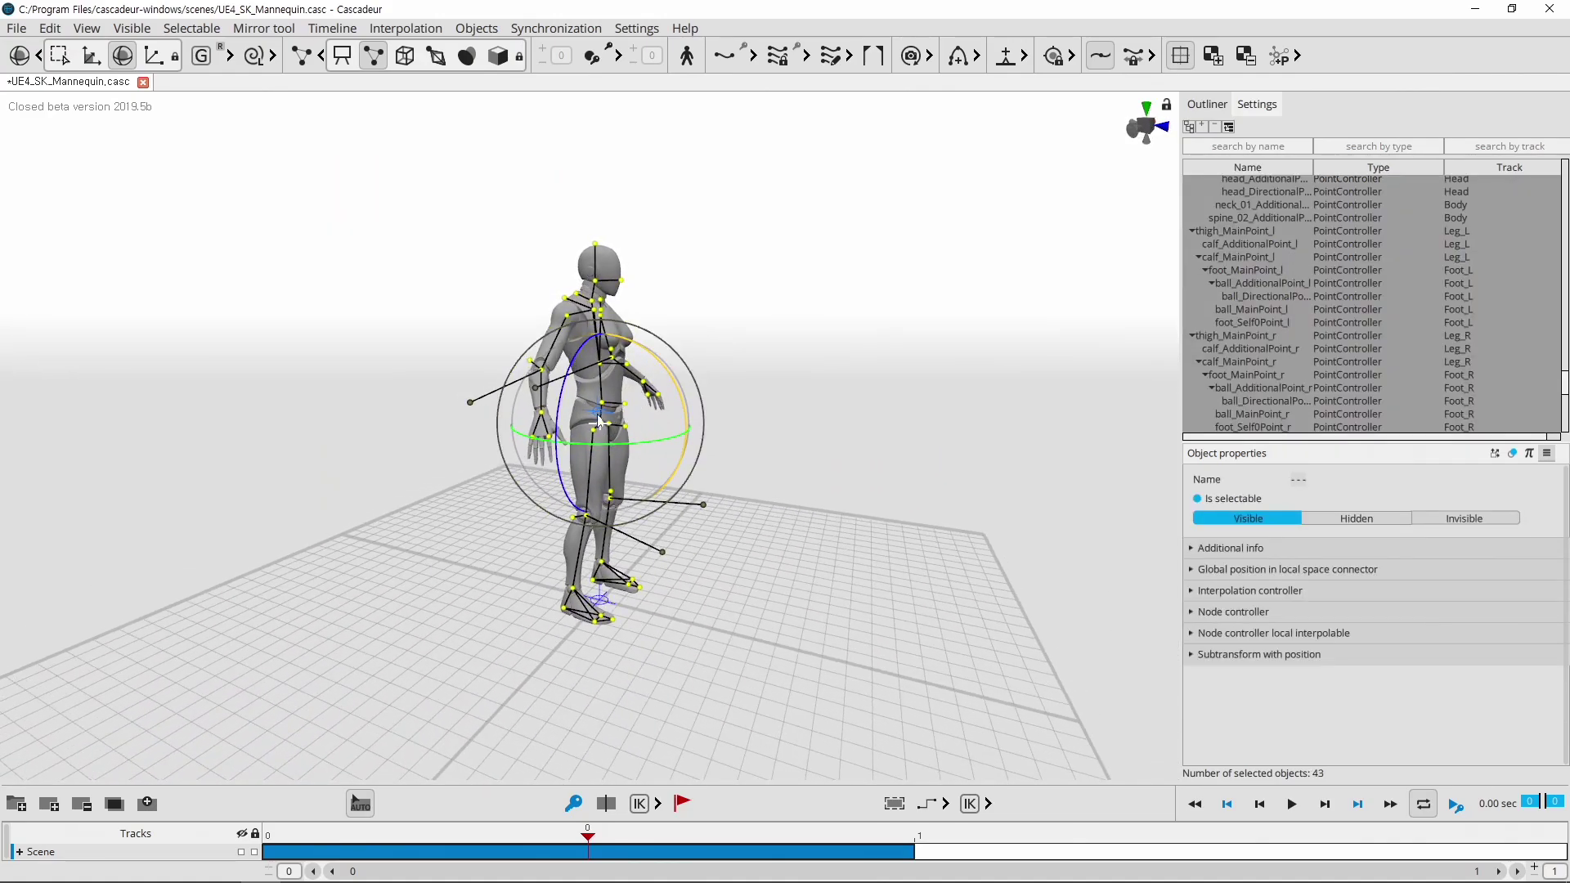
pyautogui.click(595, 244)
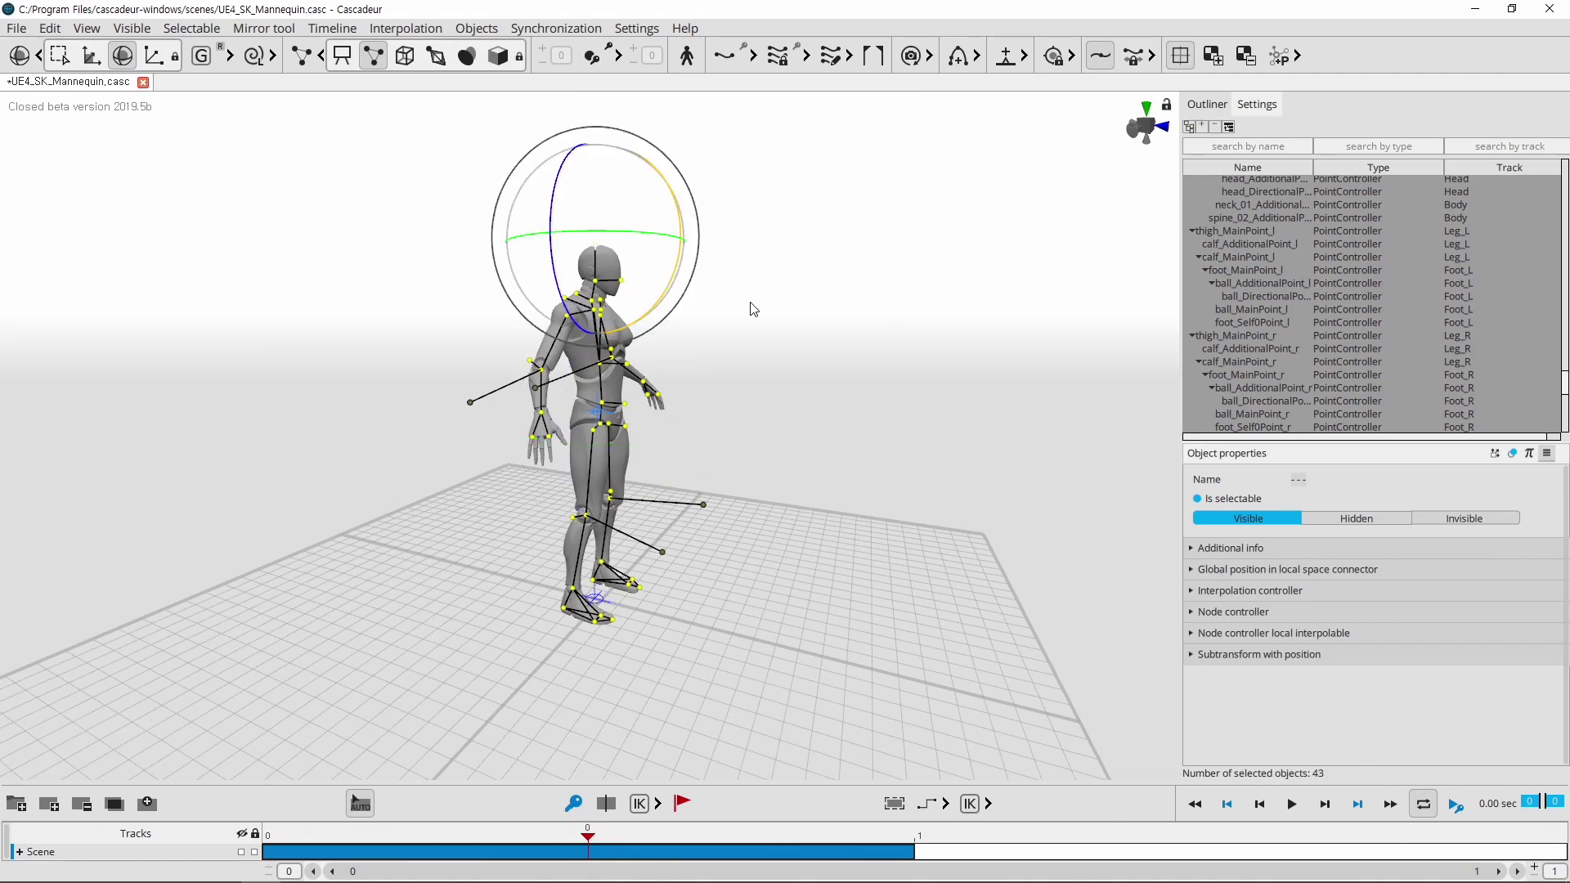
pyautogui.moveTo(769, 527); pyautogui.dragTo(650, 305, button='right')
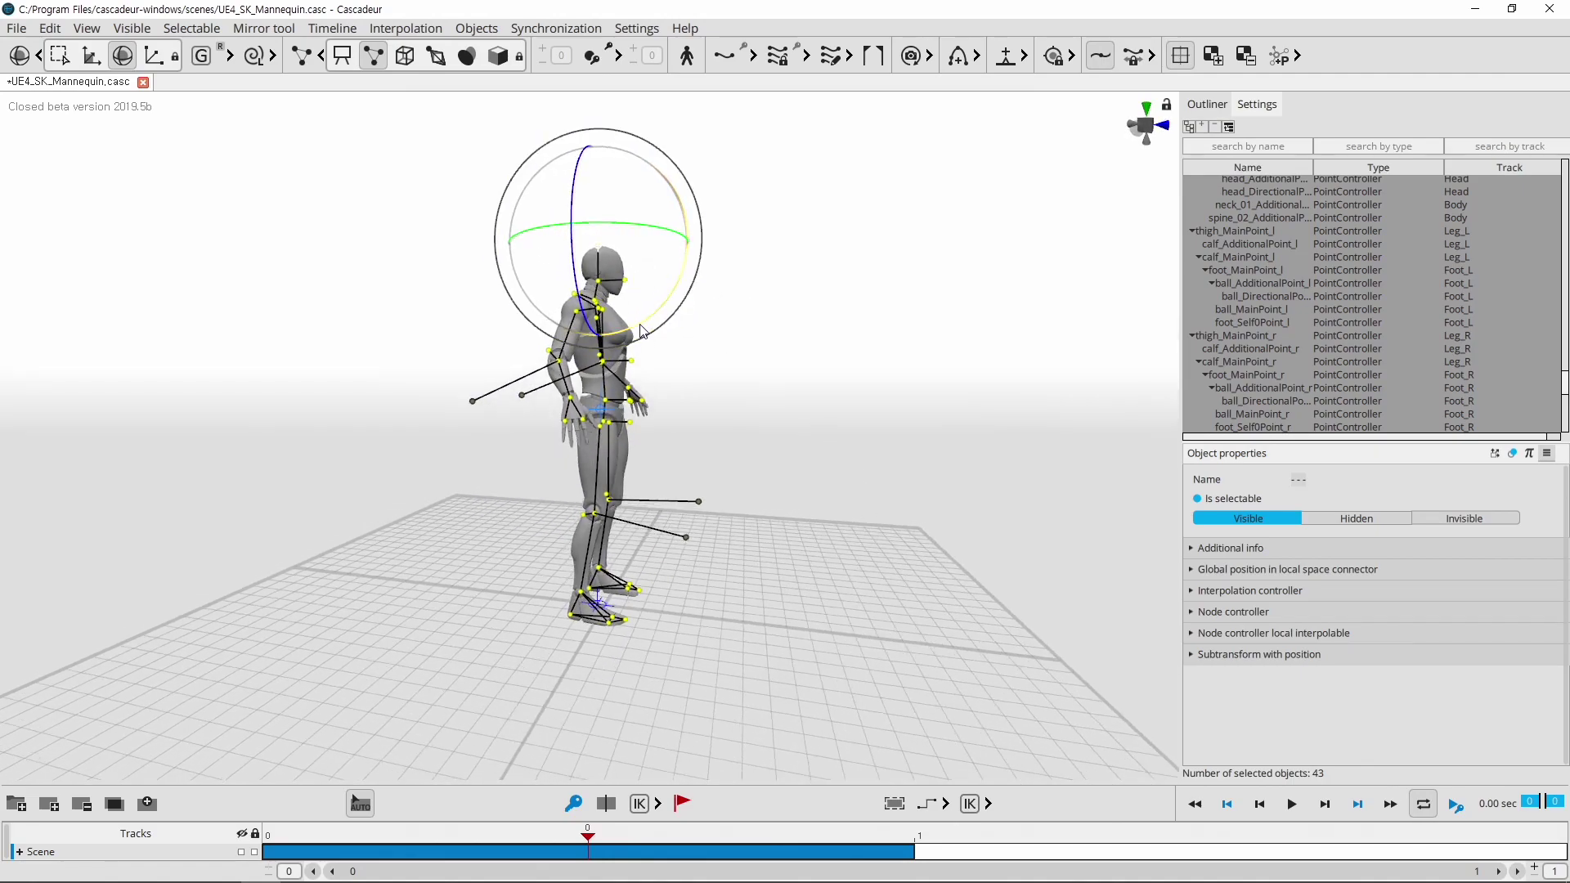
pyautogui.moveTo(694, 302)
pyautogui.mouseDown()
pyautogui.moveTo(702, 244)
pyautogui.moveTo(370, 220)
pyautogui.moveTo(1061, 133)
pyautogui.moveTo(342, 94)
pyautogui.moveTo(971, 198)
pyautogui.moveTo(240, 310)
pyautogui.moveTo(833, 440)
pyautogui.moveTo(675, 472)
pyautogui.mouseUp()
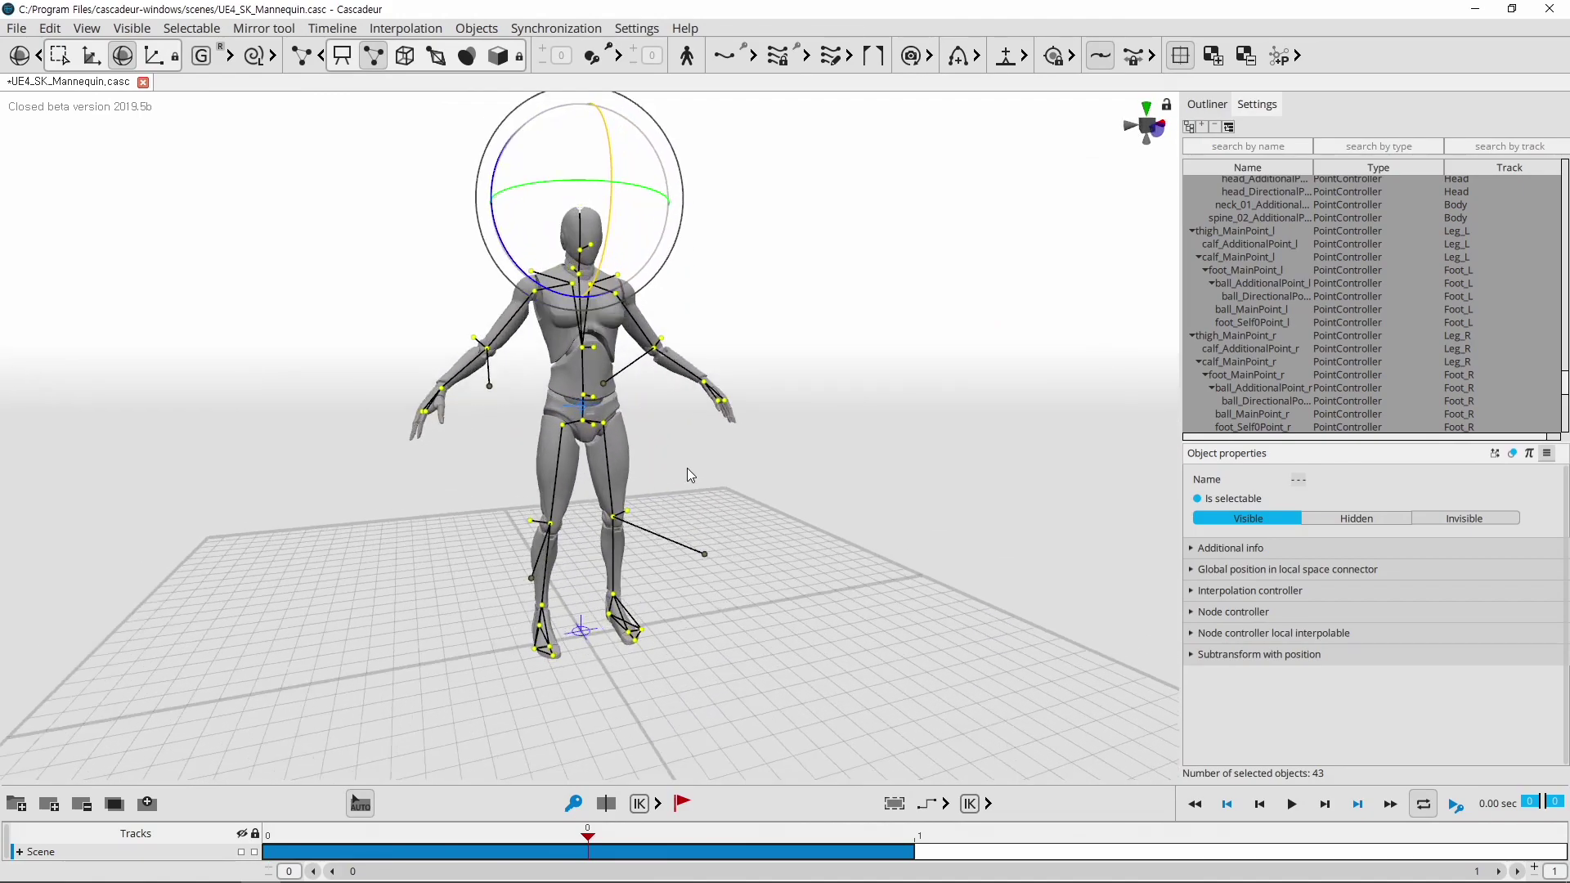
# - Test selection groups by selecting and deselecting the left arm, right arm, spine and neck/head
pyautogui.click(727, 528)
pyautogui.moveTo(730, 533); pyautogui.dragTo(684, 546, button='right')
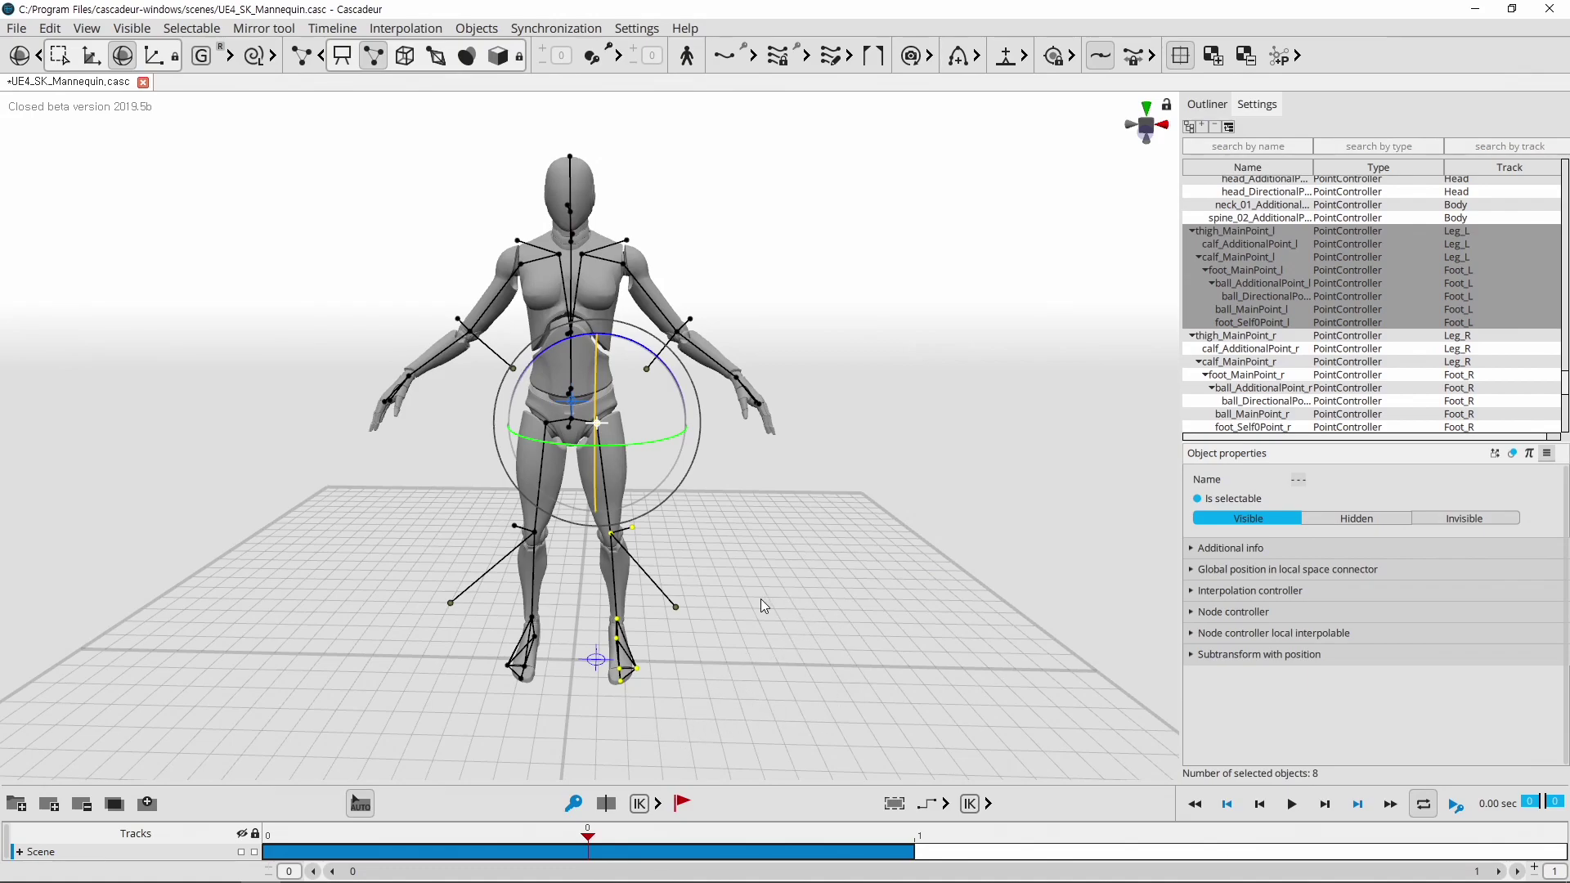
pyautogui.click(813, 548)
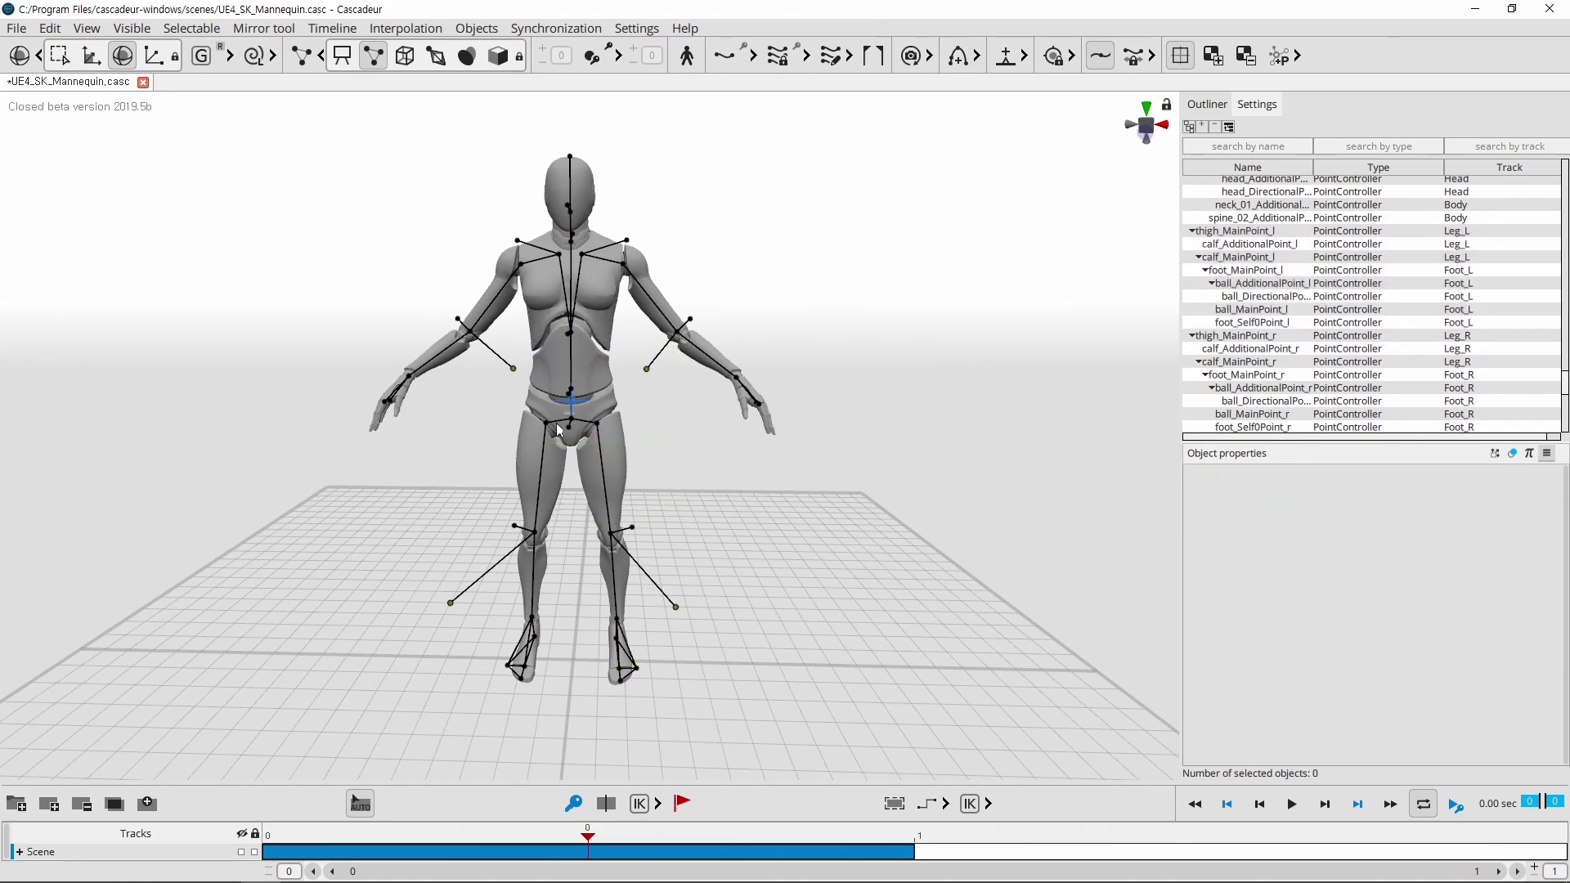
pyautogui.hotkey('ctrl', 'z')
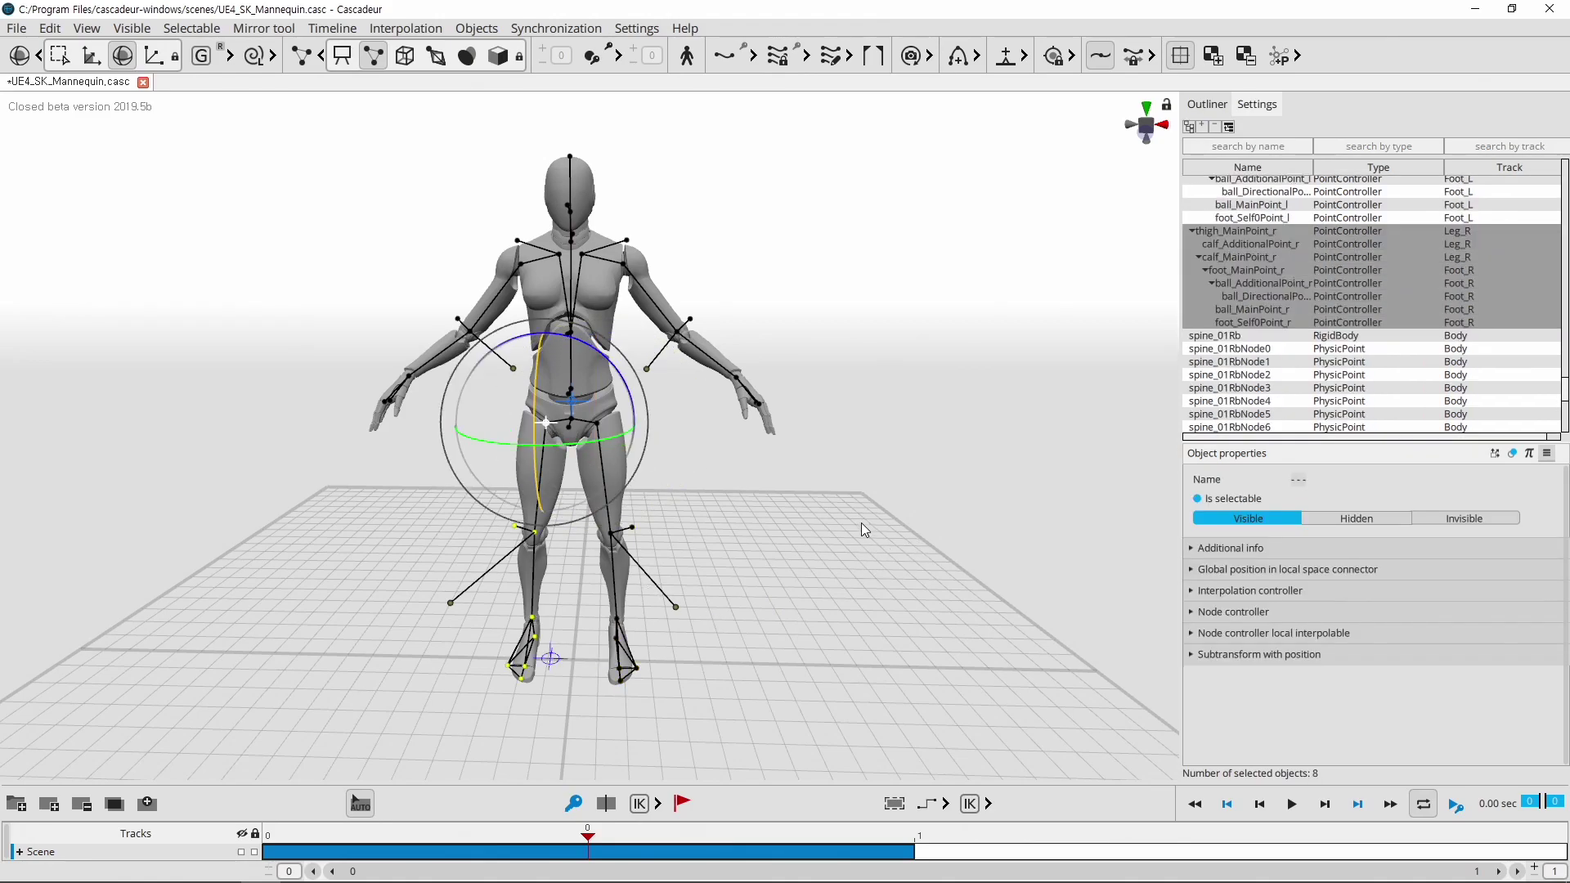
pyautogui.click(623, 268)
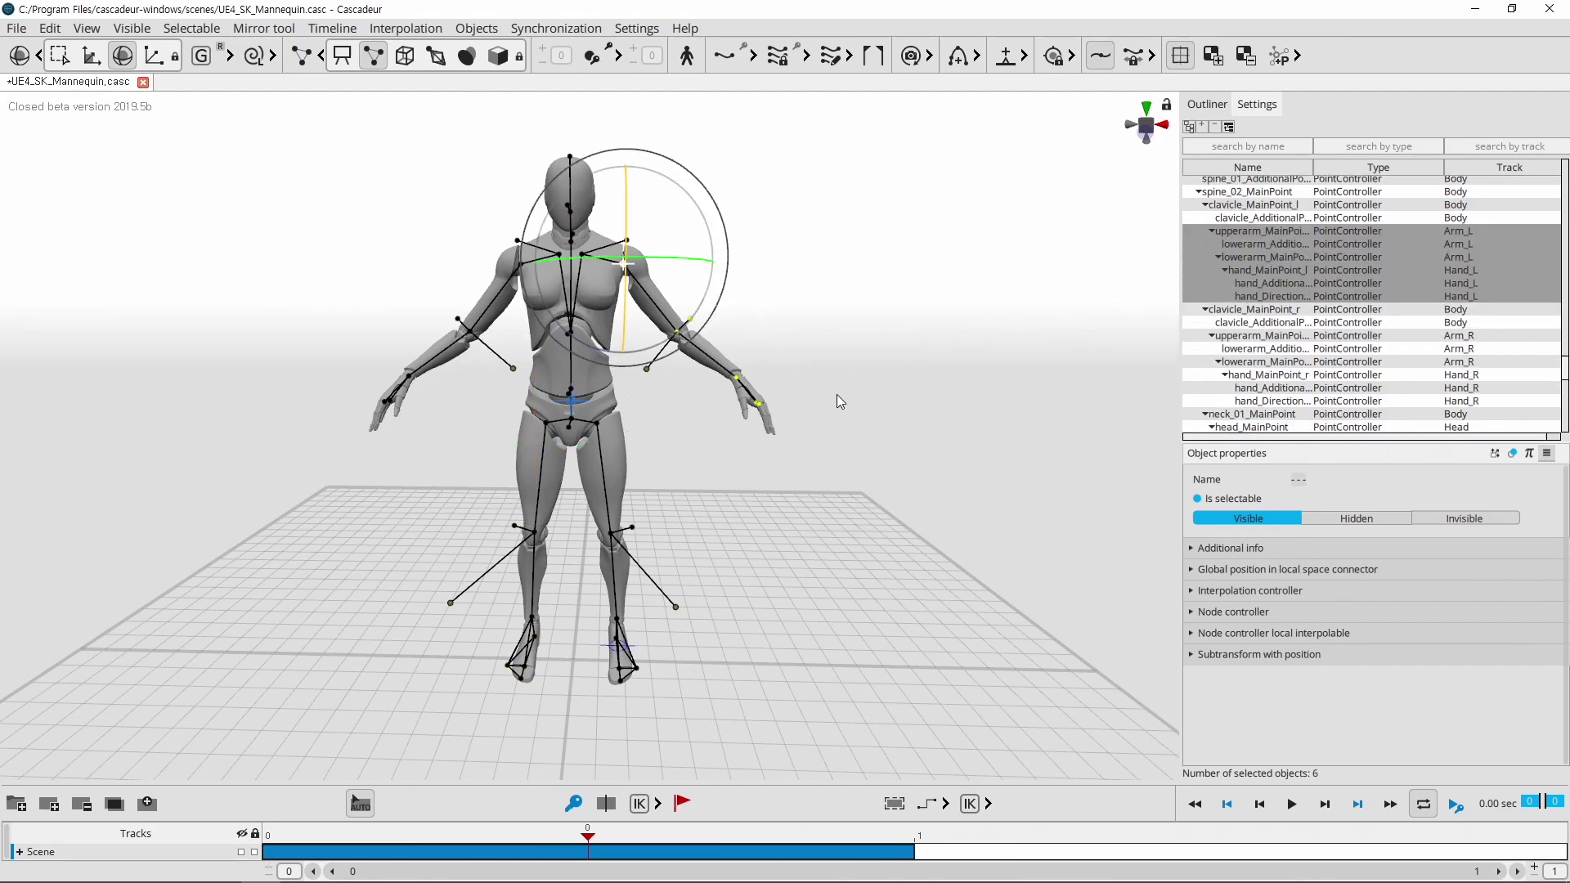
pyautogui.click(338, 224)
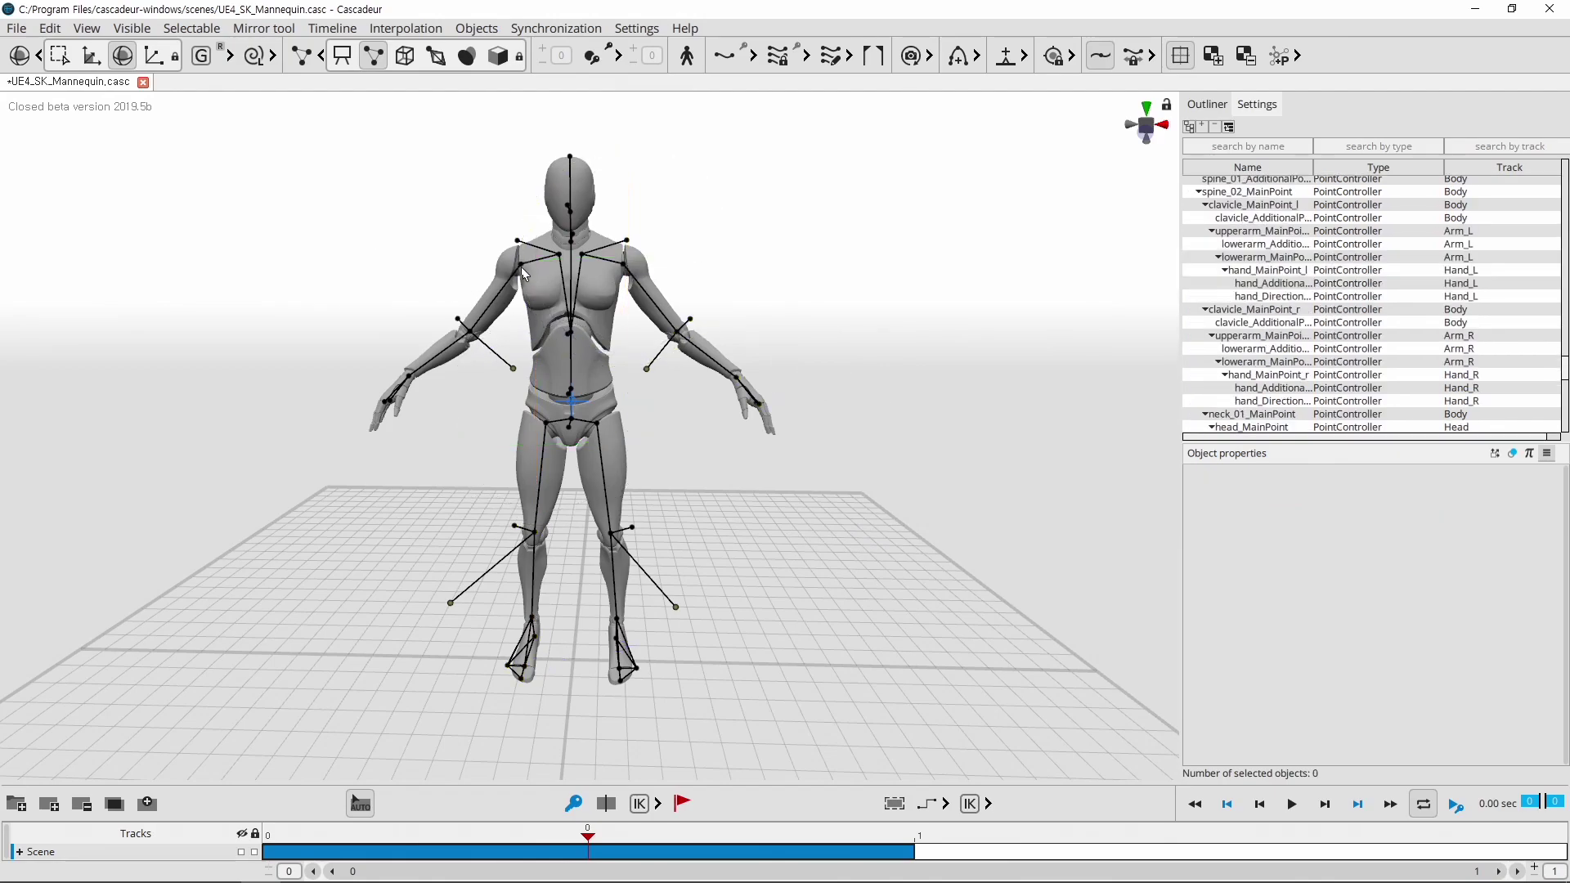
pyautogui.click(522, 263)
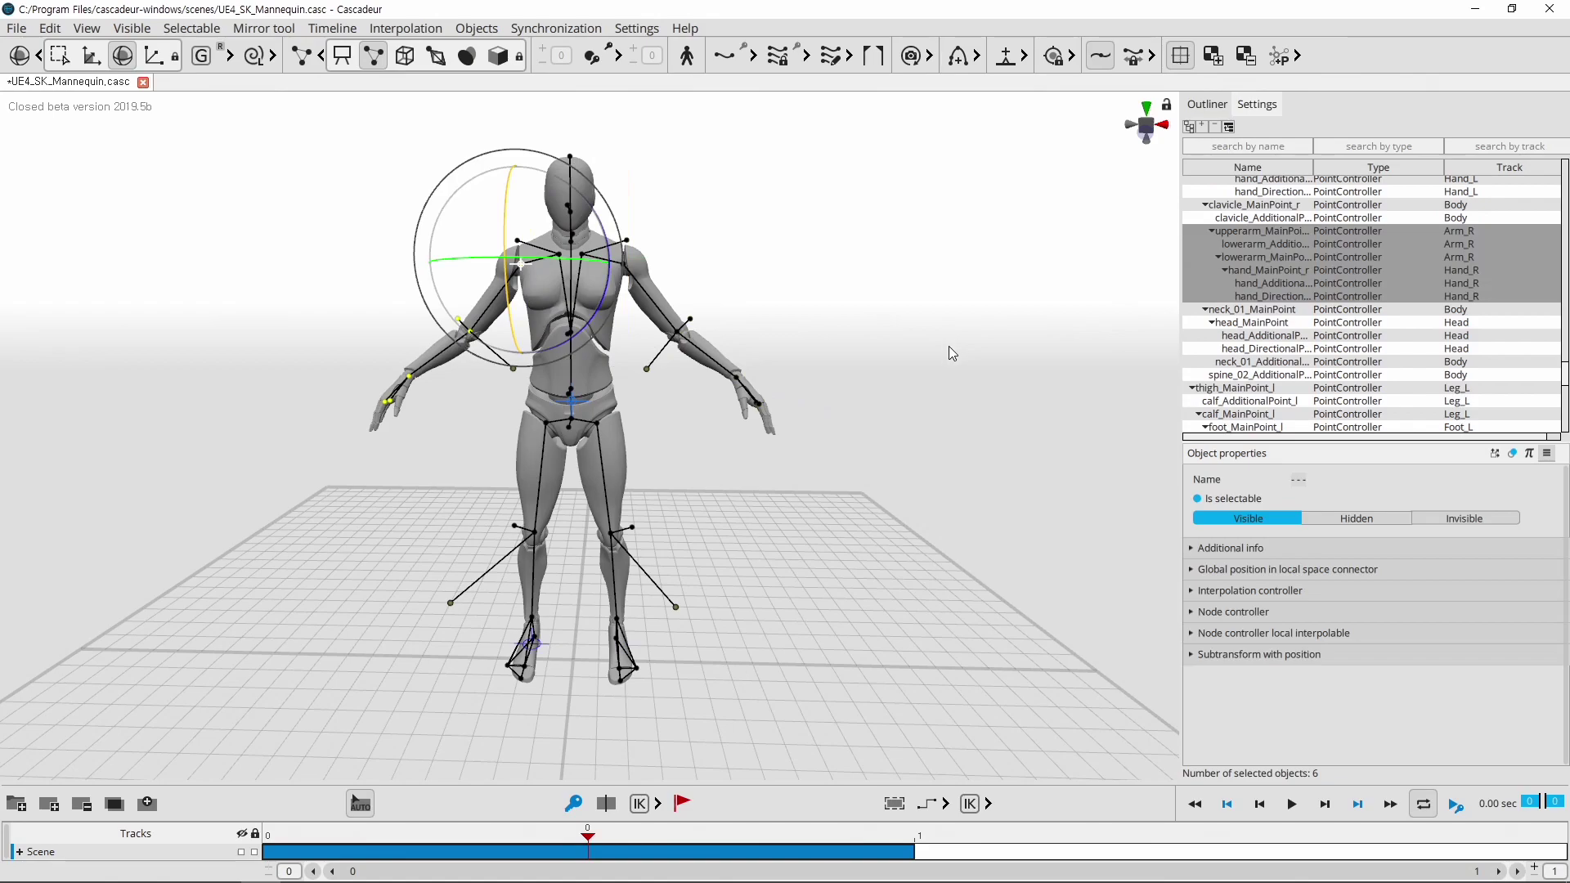
pyautogui.click(596, 333)
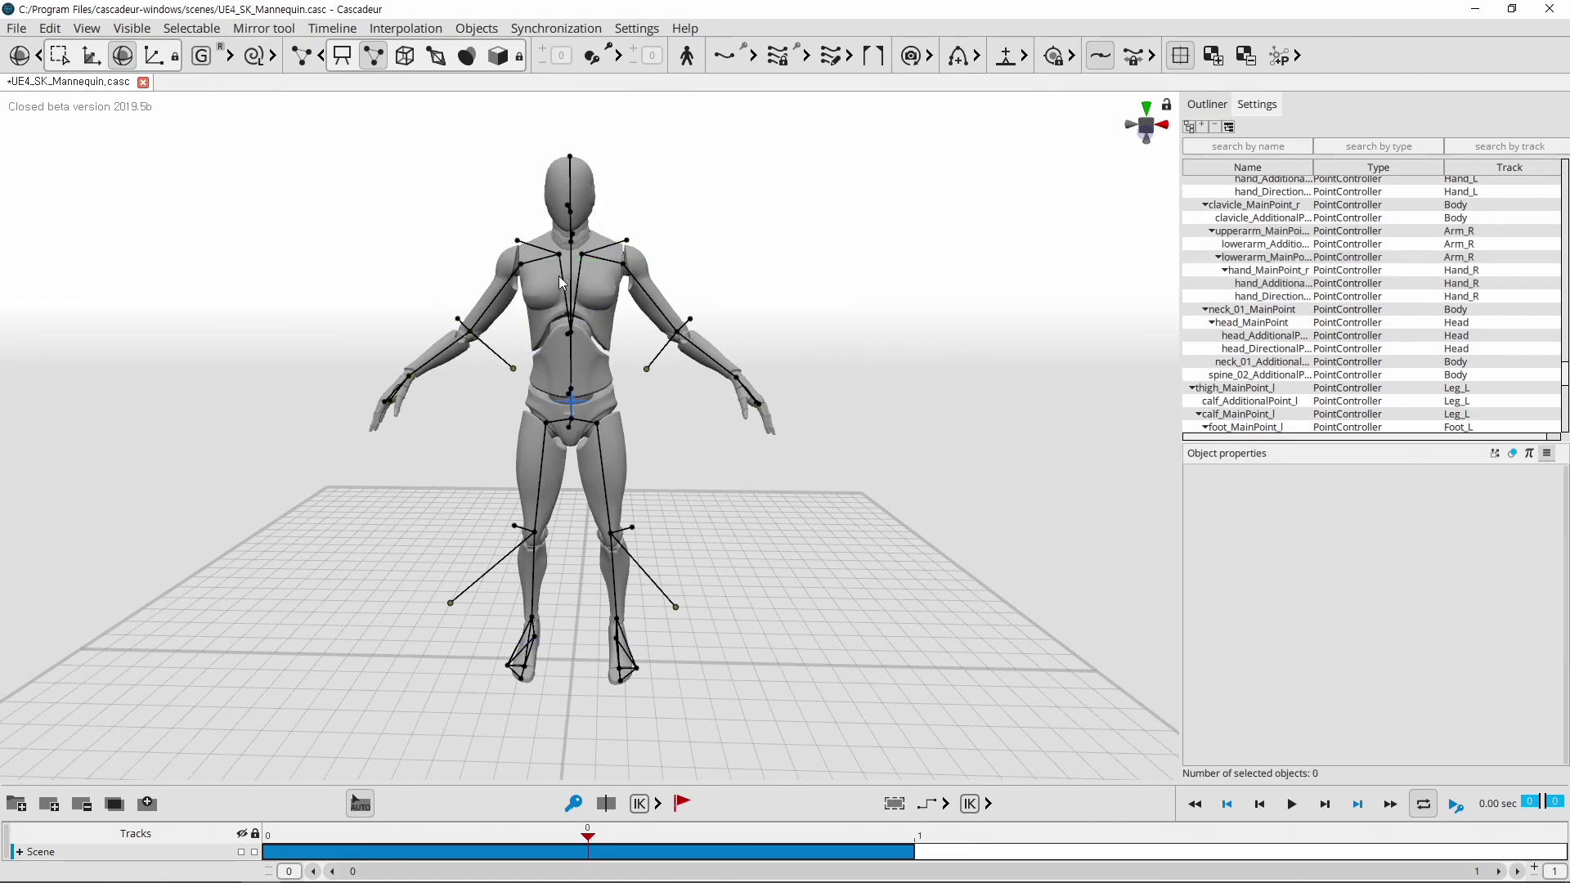
pyautogui.click(571, 342)
pyautogui.click(929, 345)
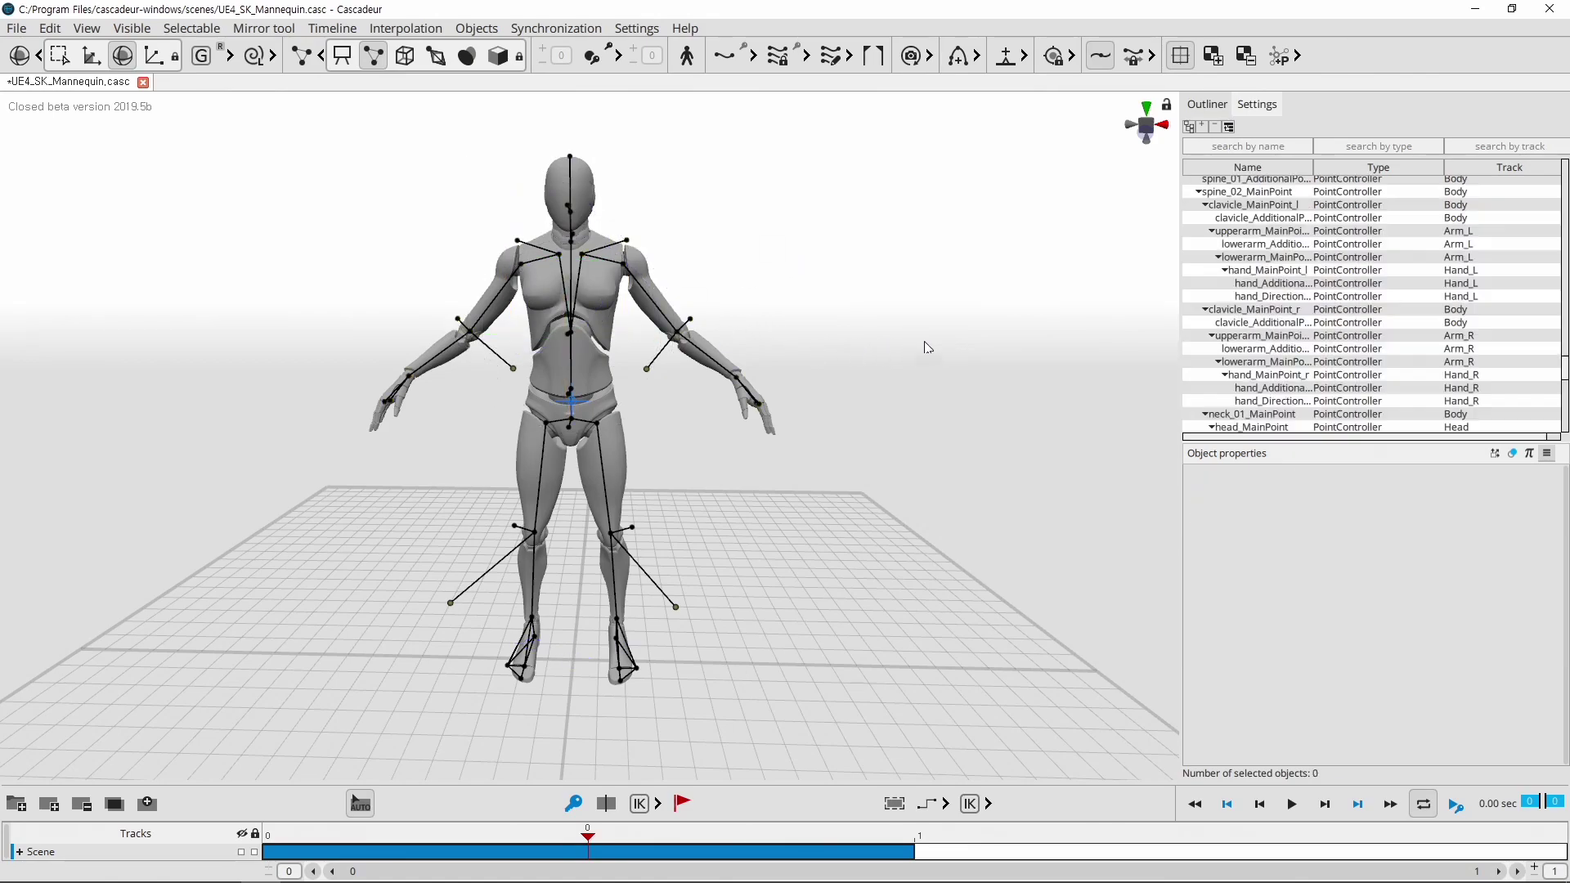
pyautogui.click(570, 244)
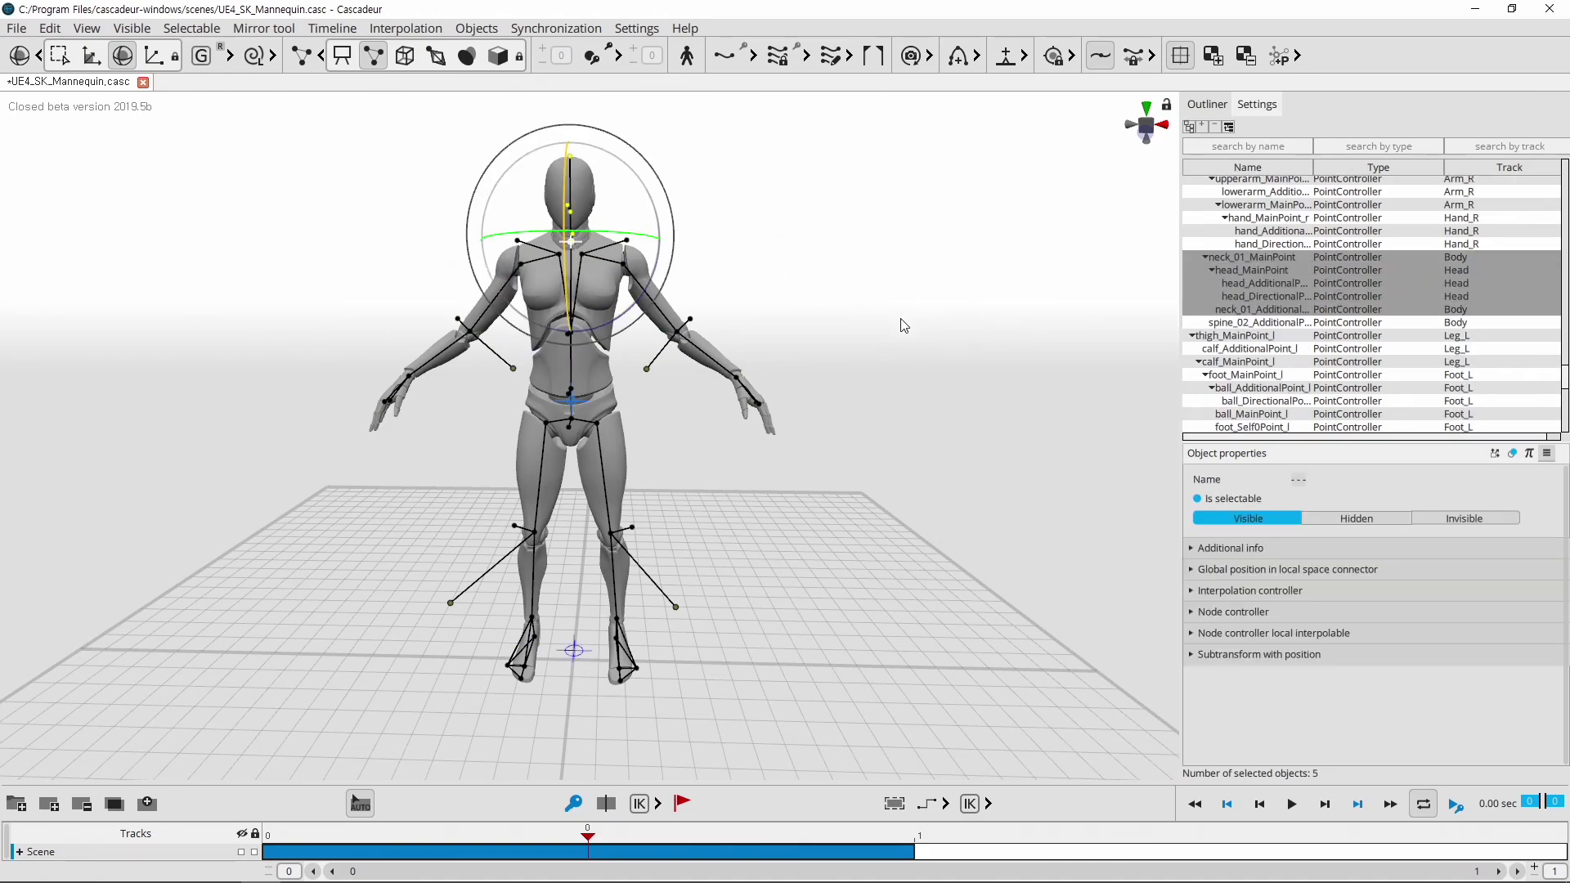
pyautogui.click(853, 420)
# - Use Ctrl+A to grow the selection from pelvis and legs to head and neck, then clear it
pyautogui.hotkey('ctrl', 'a')
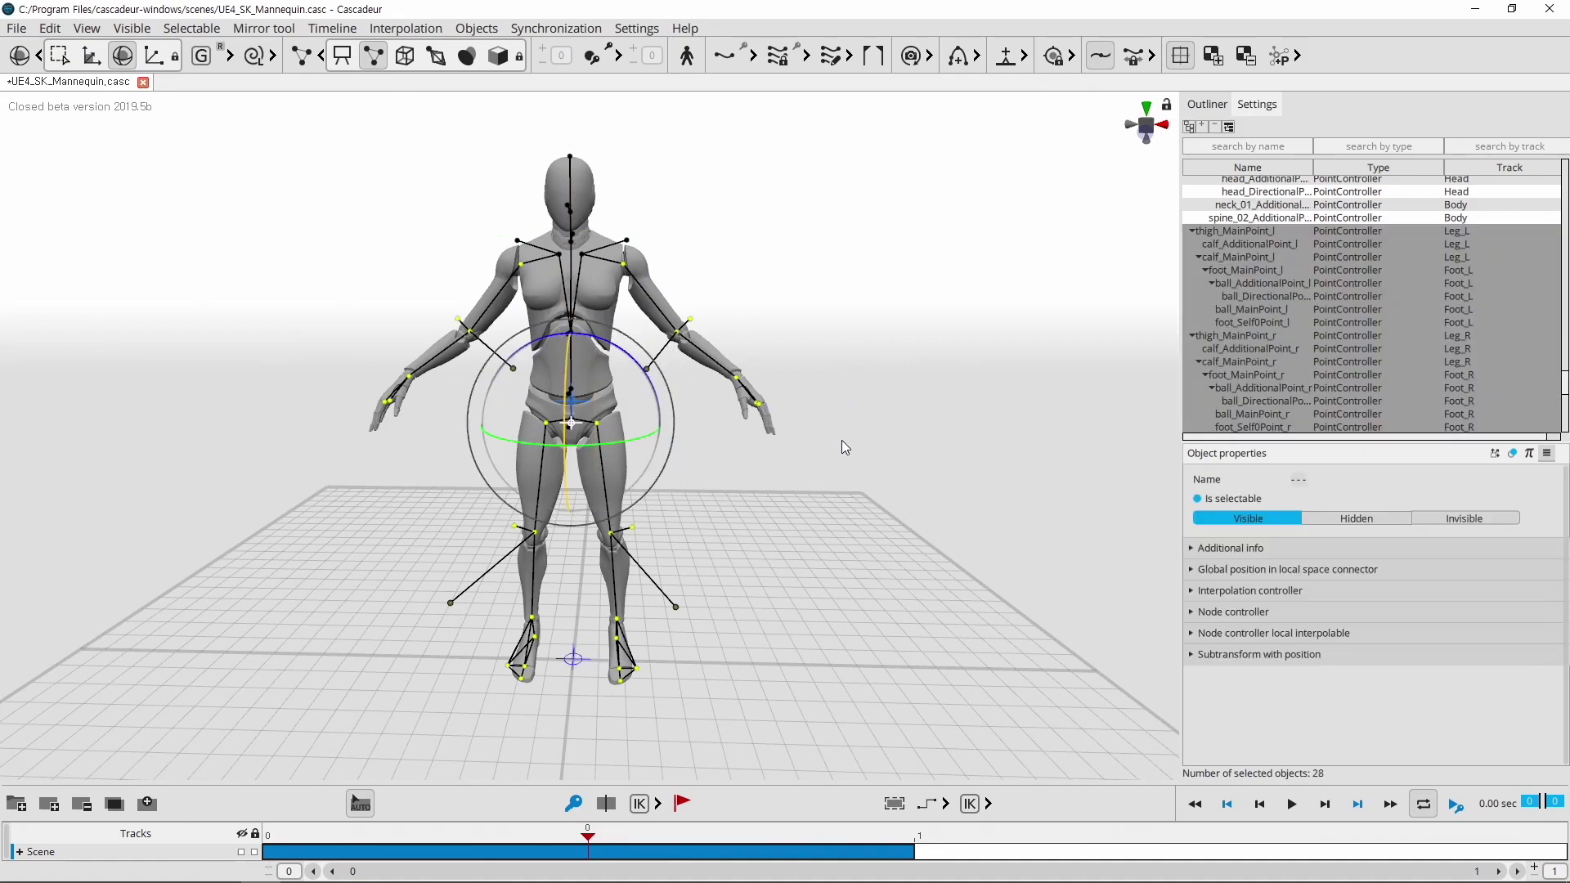
pyautogui.hotkey('ctrl', 'a')
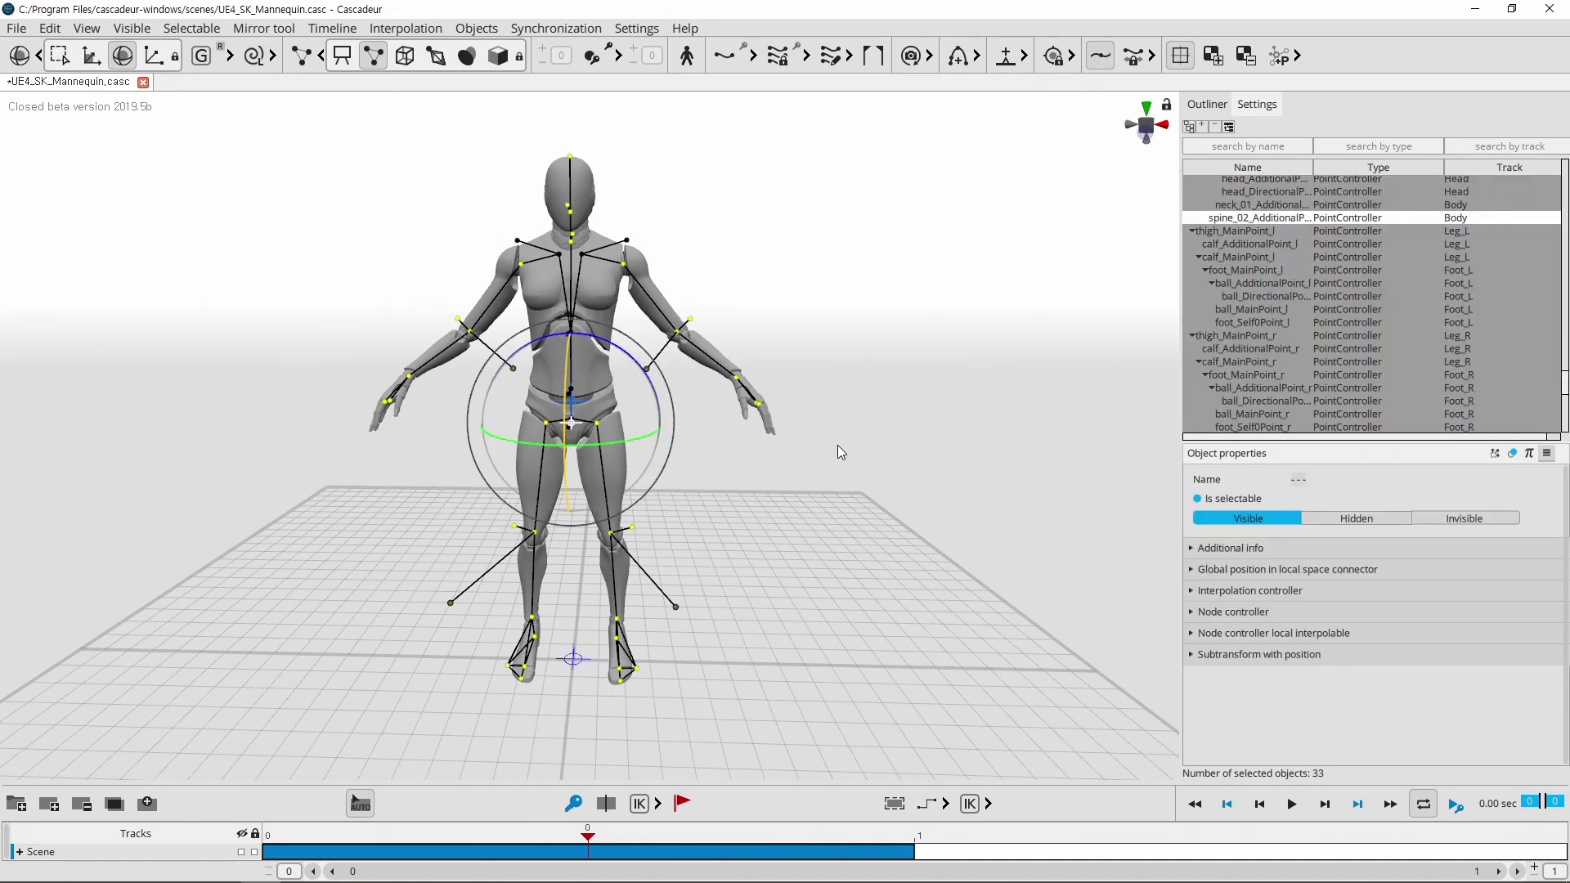
pyautogui.click(838, 446)
pyautogui.hotkey('ctrl', 'a')
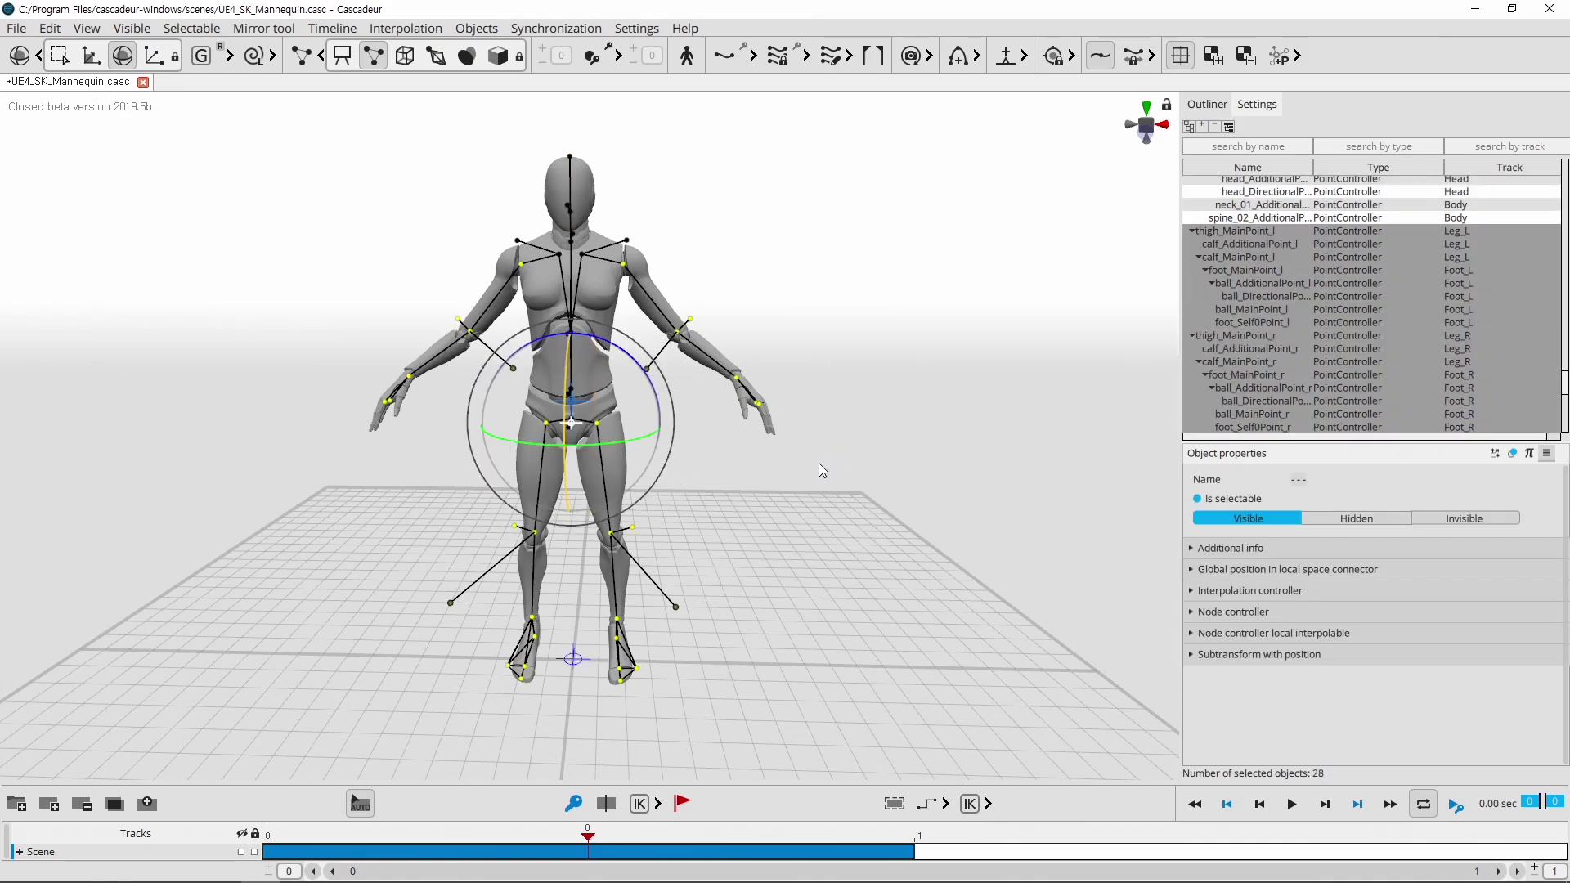
pyautogui.click(793, 554)
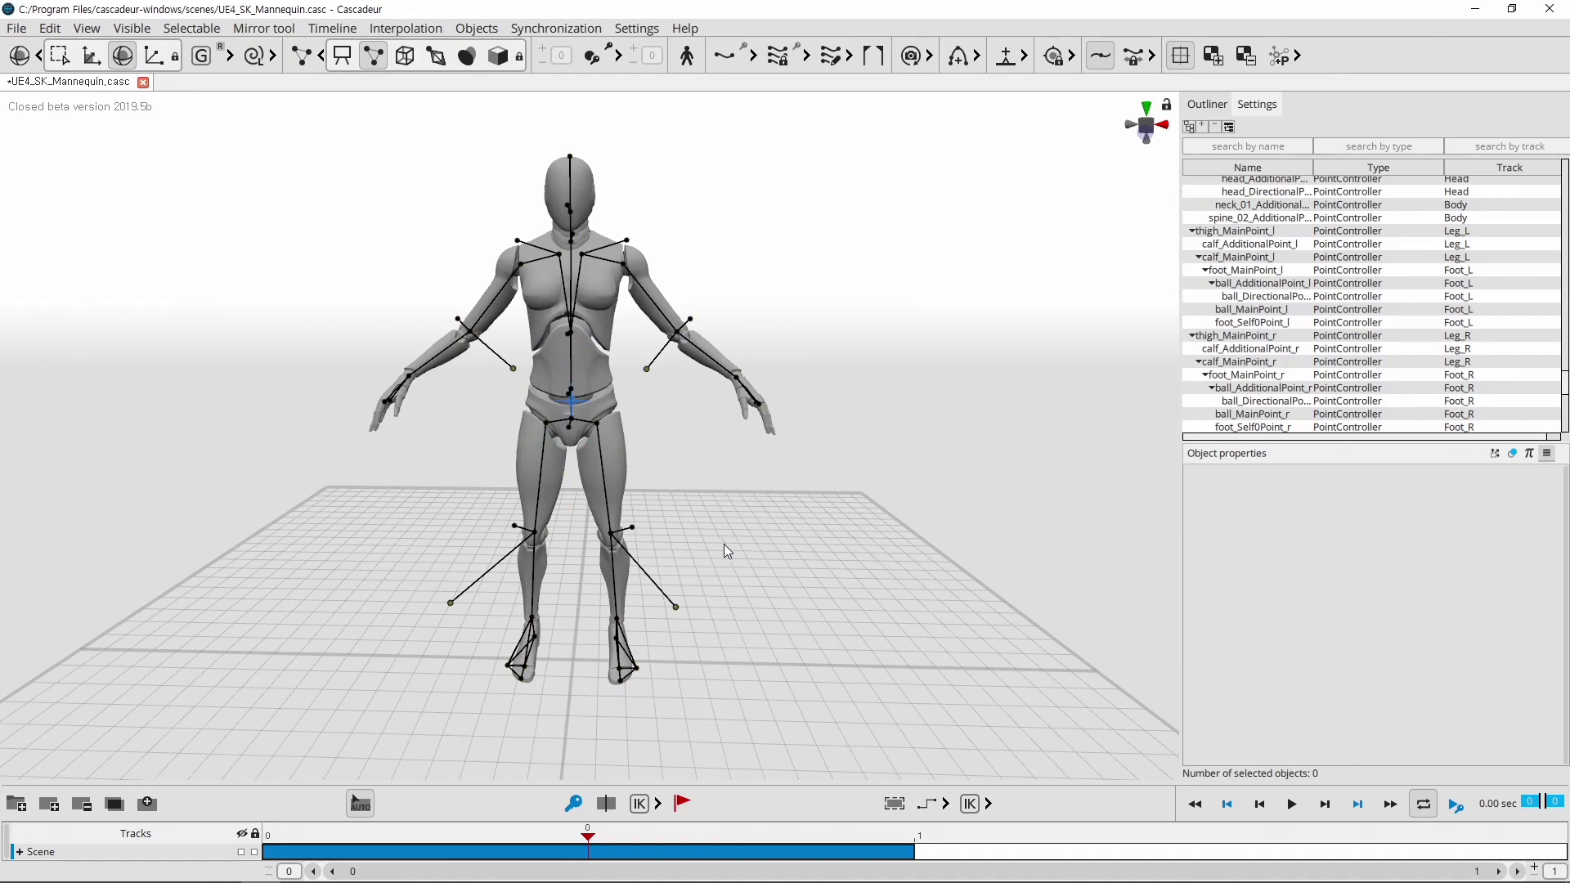
# - Swing the left leg outward and undo it, then select and deselect the left foot points
pyautogui.moveTo(723, 542); pyautogui.dragTo(832, 548, button='middle')
pyautogui.click(757, 564)
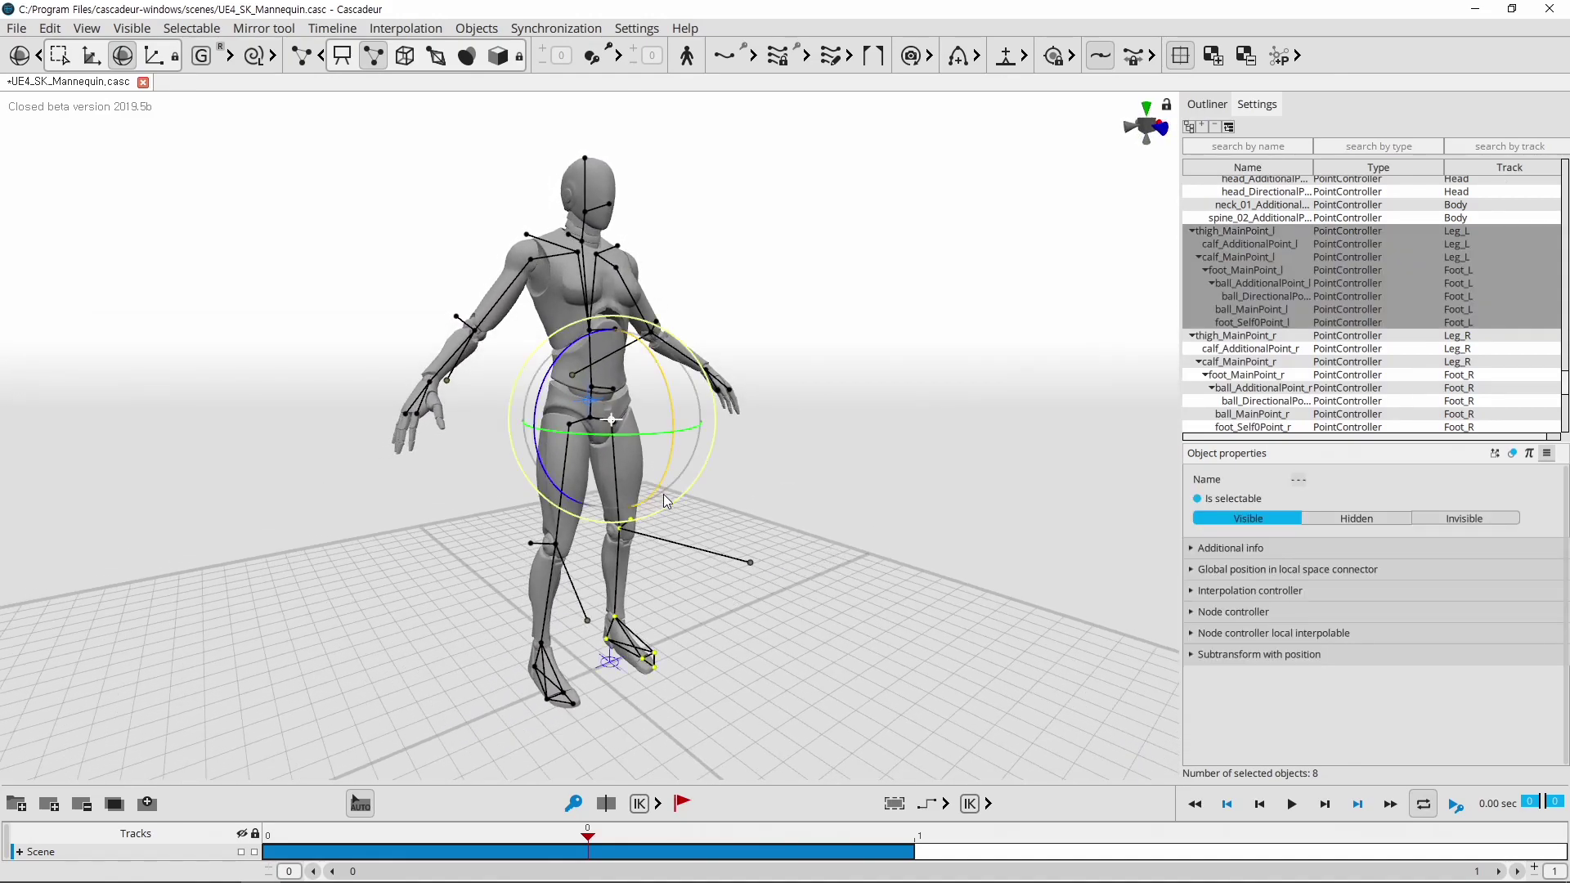
pyautogui.moveTo(661, 476); pyautogui.dragTo(833, 572)
pyautogui.hotkey('ctrl', 'z')
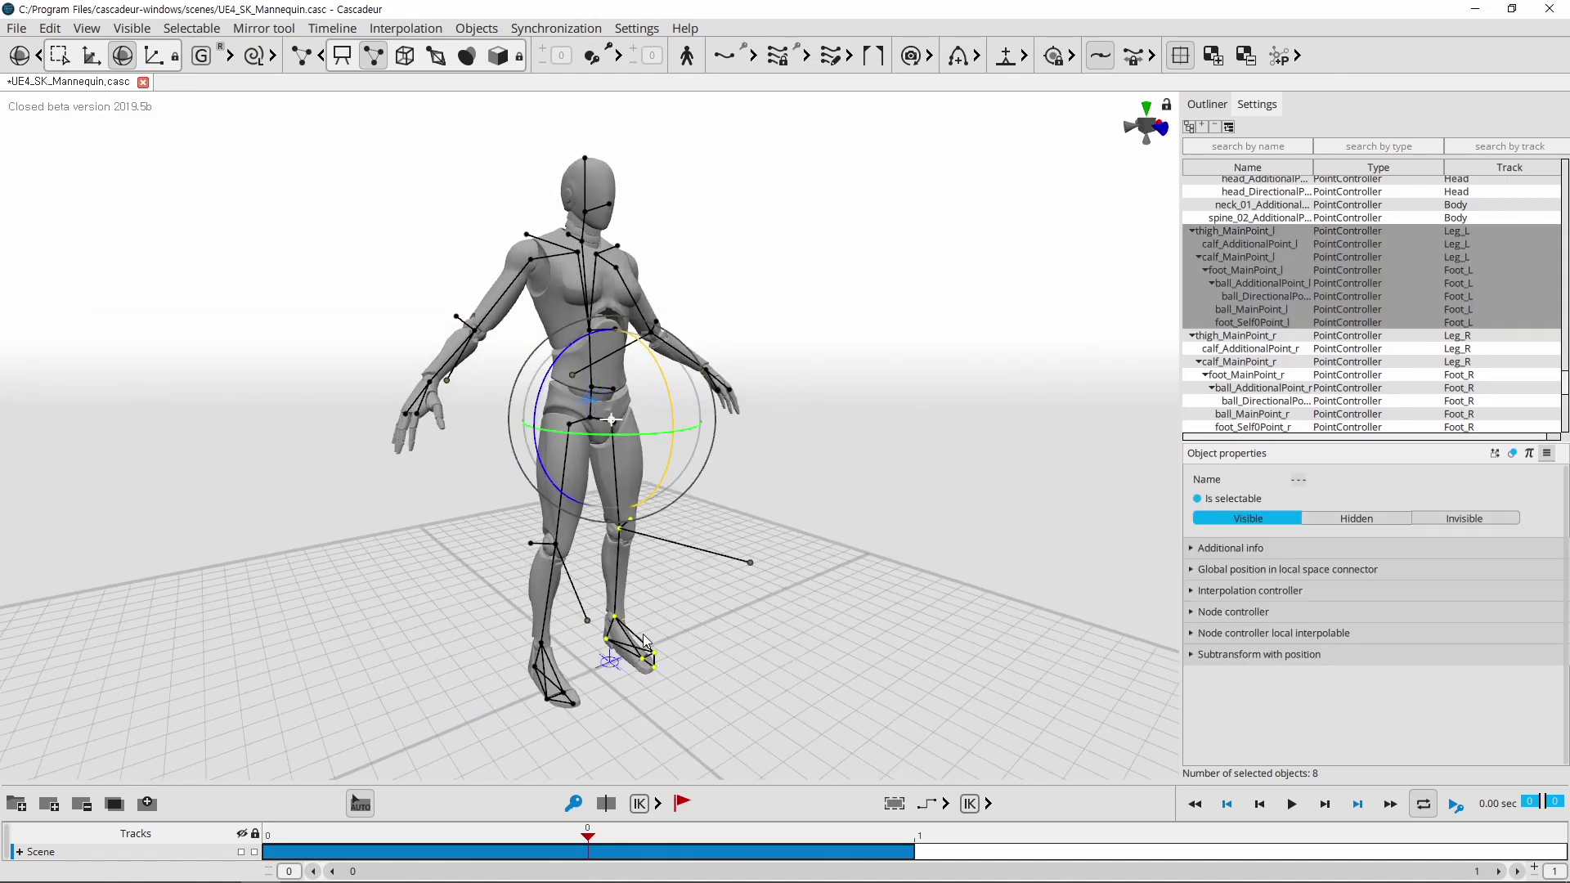
pyautogui.moveTo(643, 642); pyautogui.dragTo(812, 618, button='middle')
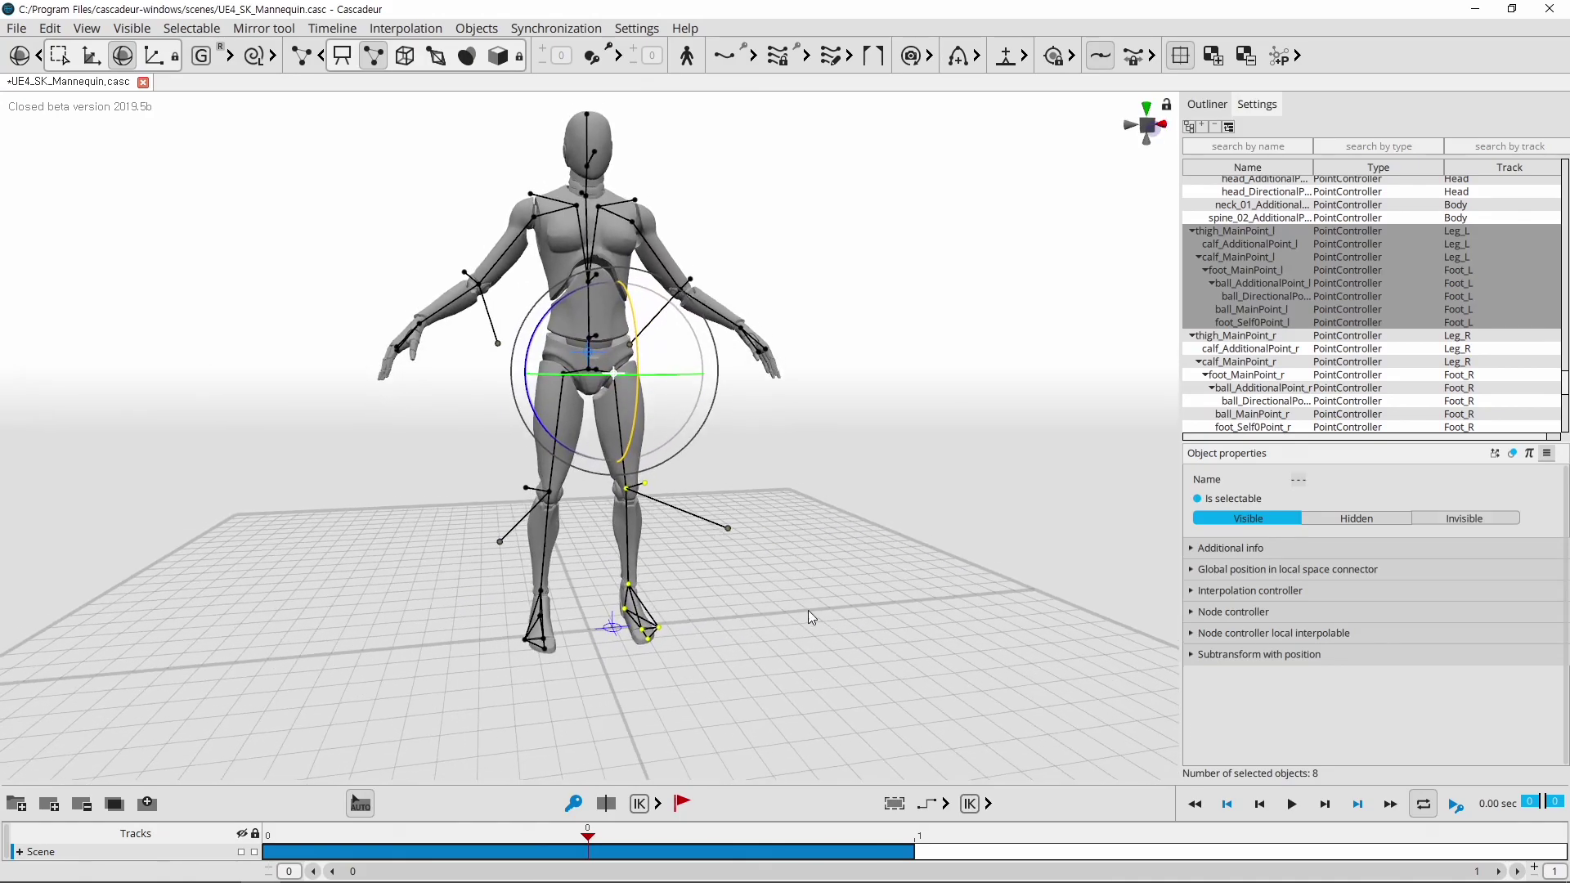
pyautogui.click(651, 673)
pyautogui.moveTo(472, 578); pyautogui.dragTo(574, 675)
pyautogui.click(650, 517)
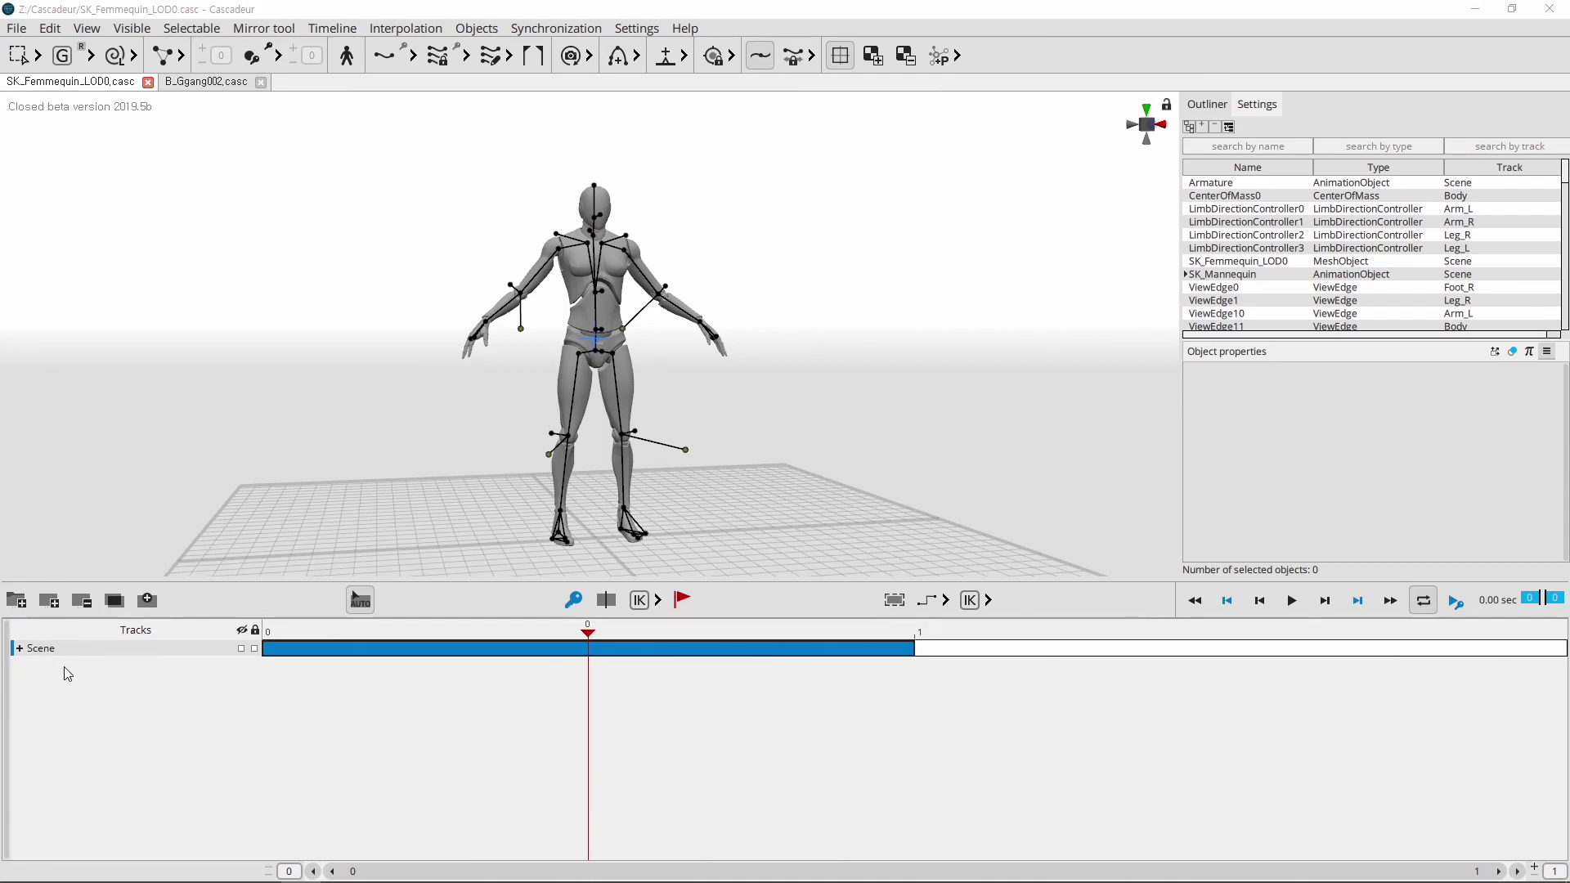
# - Expand the Scene track to list its Body, Head, Arm_L, Leg_L, Leg_R and Arm_R tracks
pyautogui.click(19, 648)
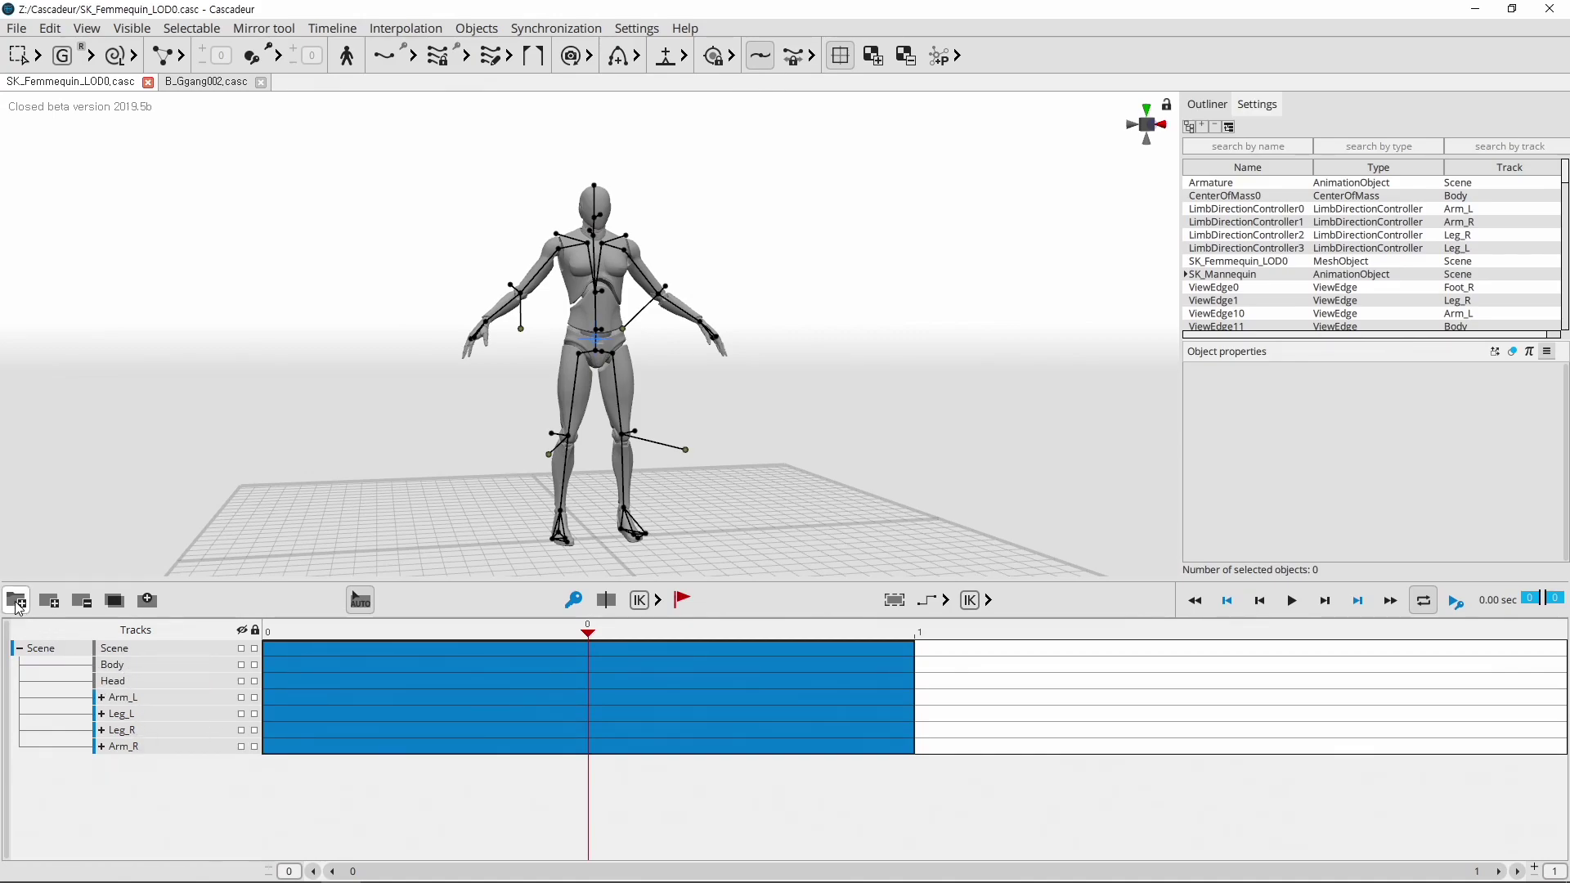
pyautogui.click(31, 652)
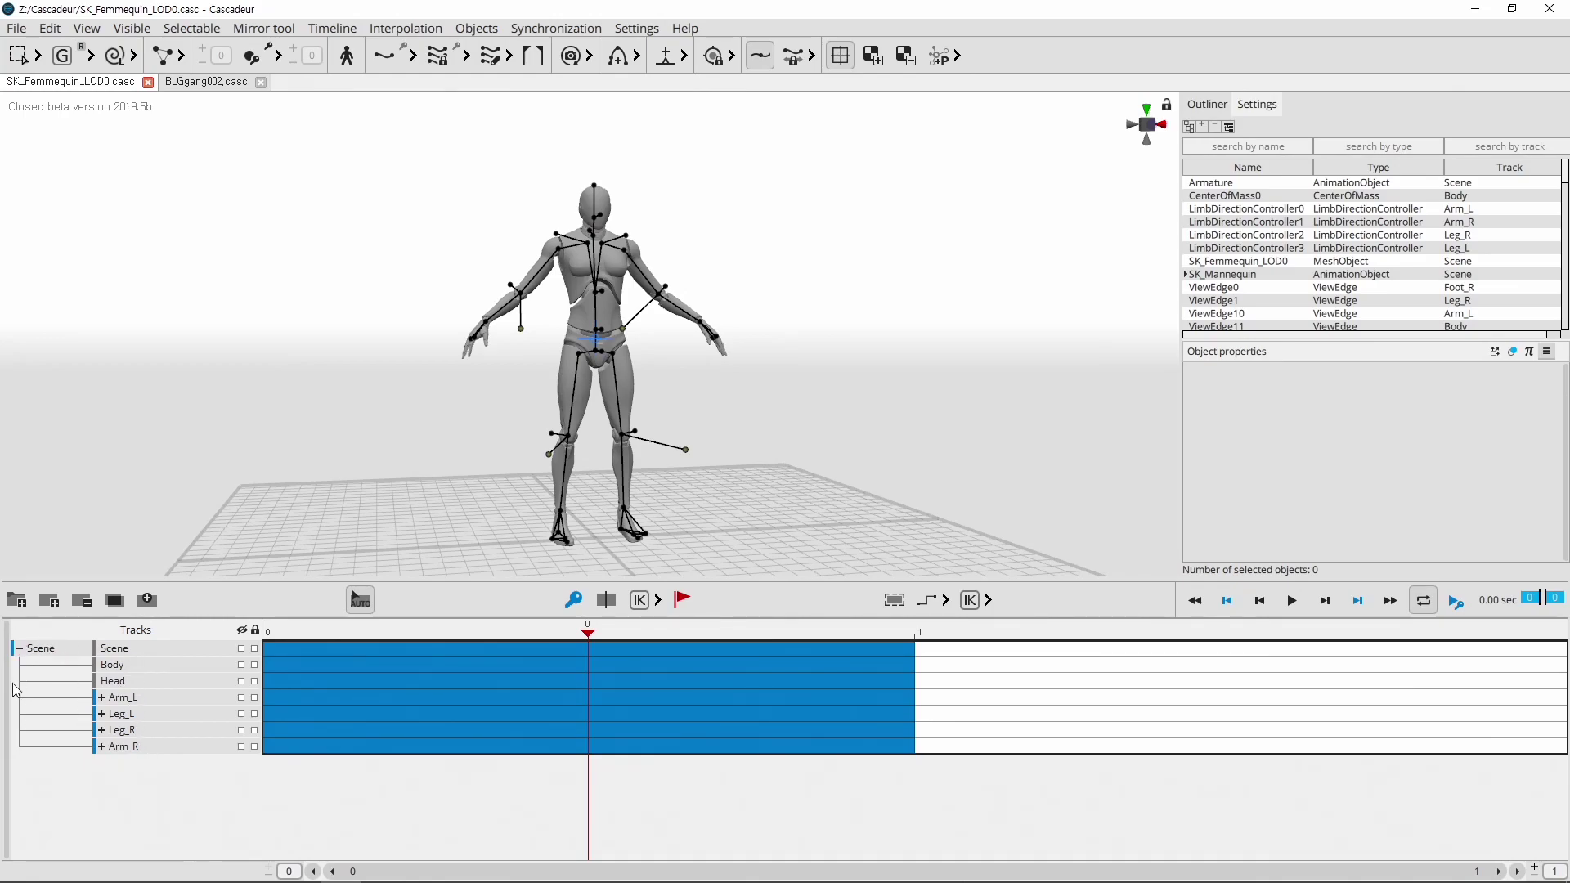
pyautogui.click(20, 649)
# - In B_Ggang002, enlarge the timeline and add Track0 under Scene for the left leg chain
pyautogui.click(206, 82)
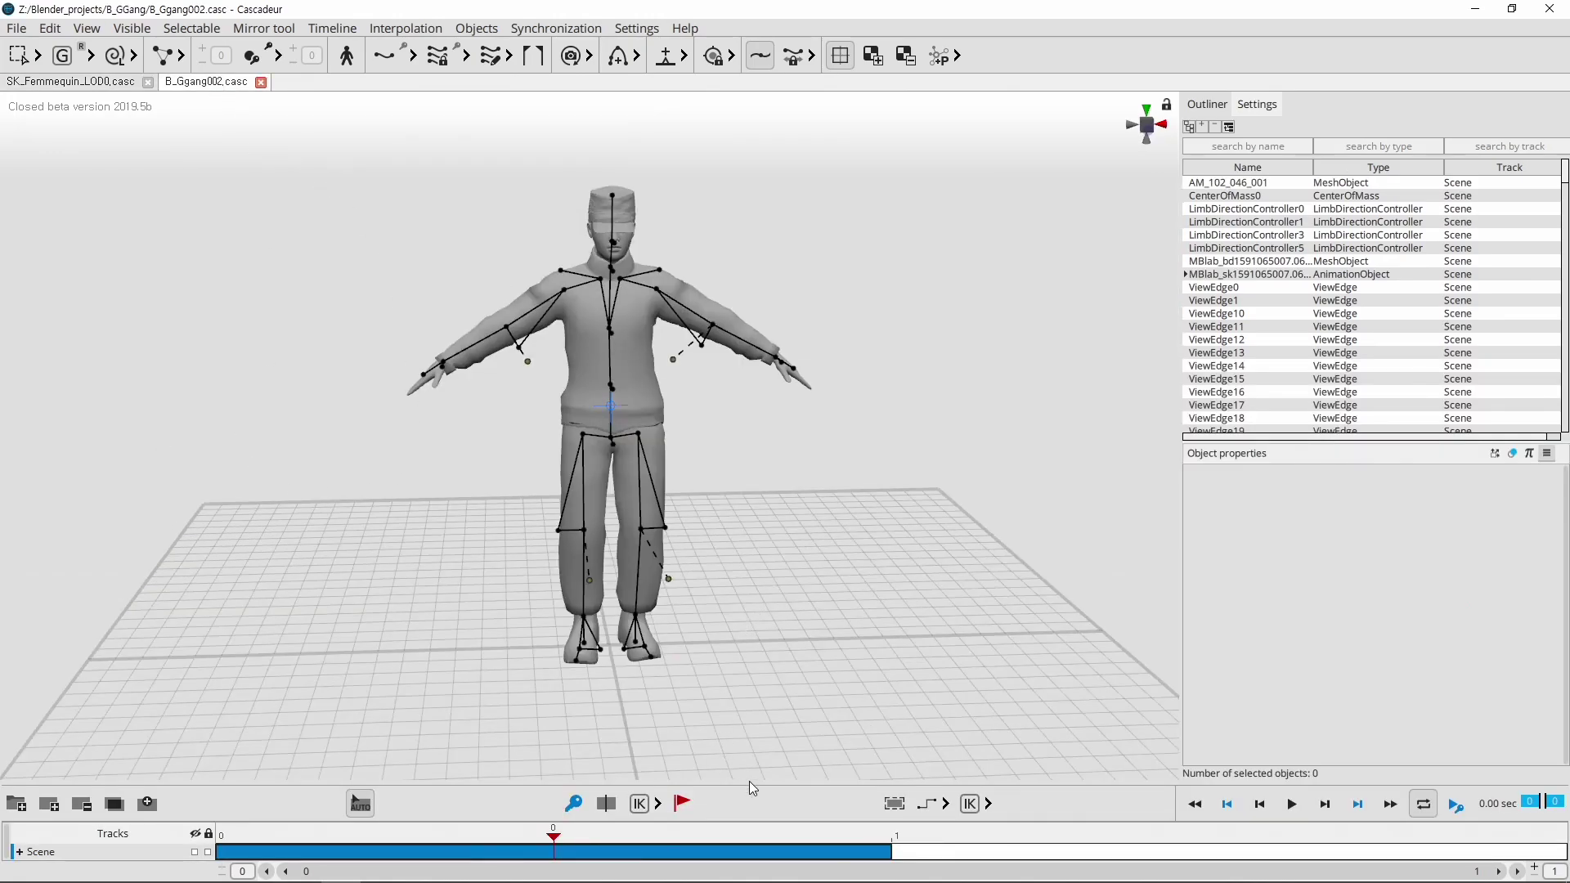
pyautogui.moveTo(753, 783); pyautogui.dragTo(753, 582)
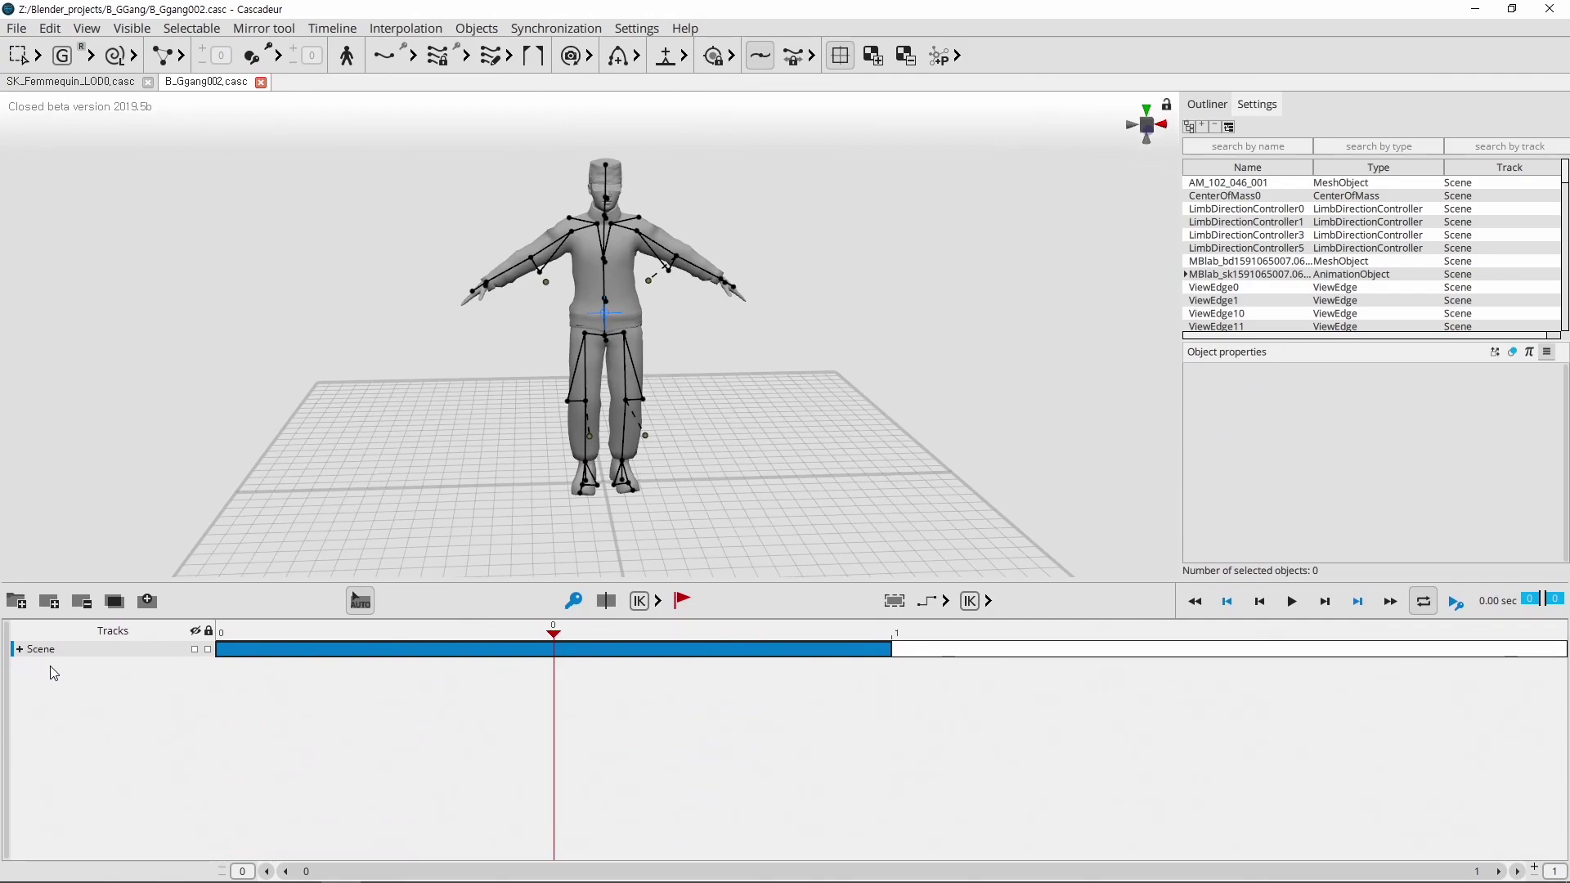
pyautogui.click(22, 654)
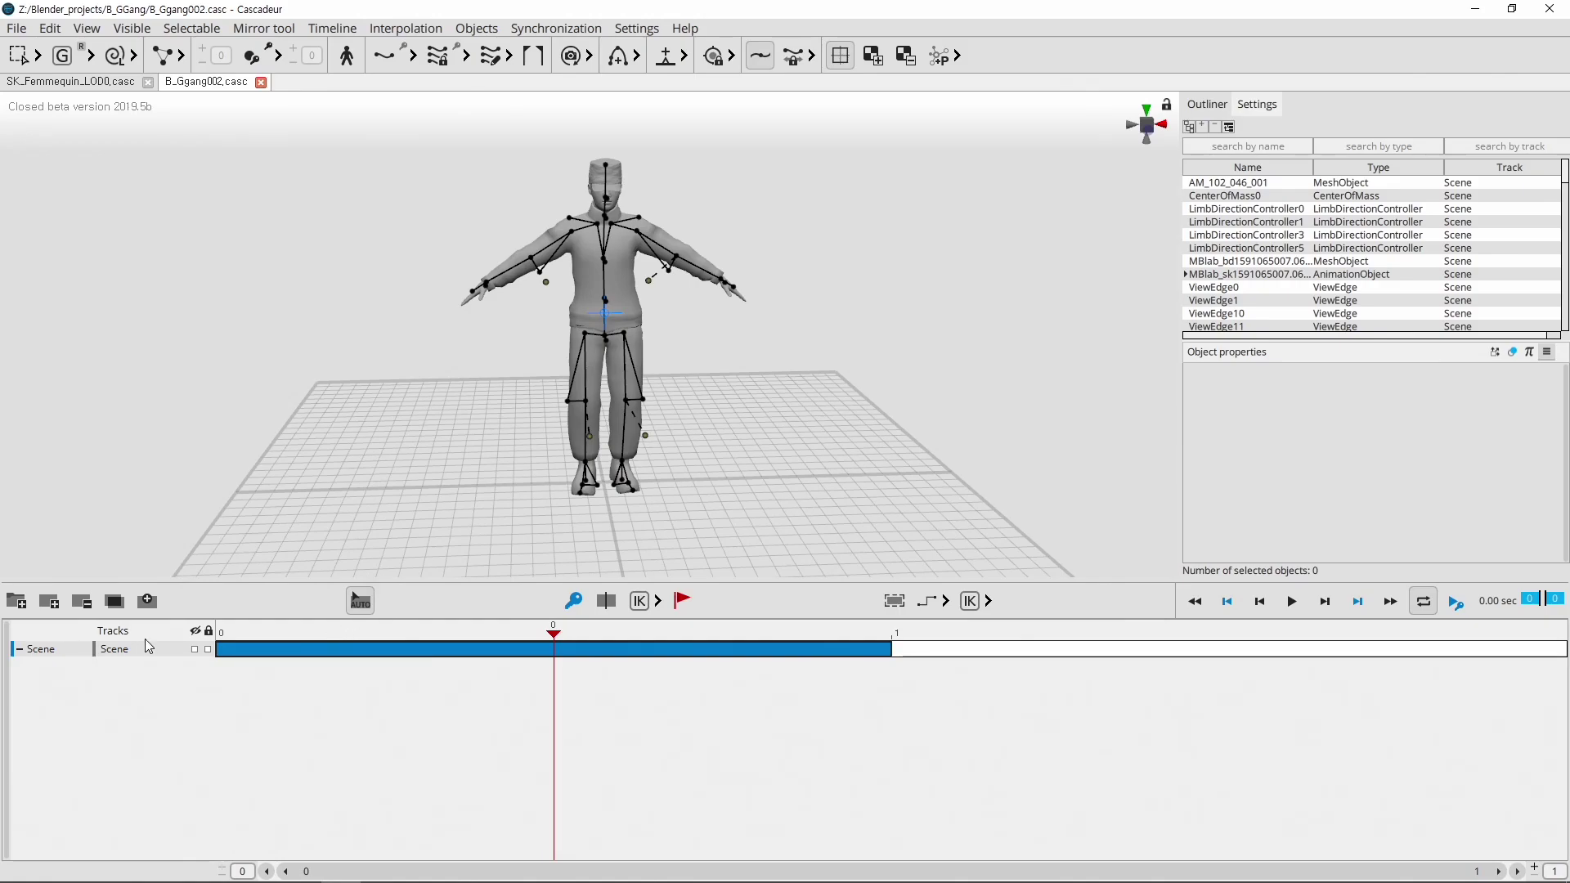
pyautogui.click(626, 336)
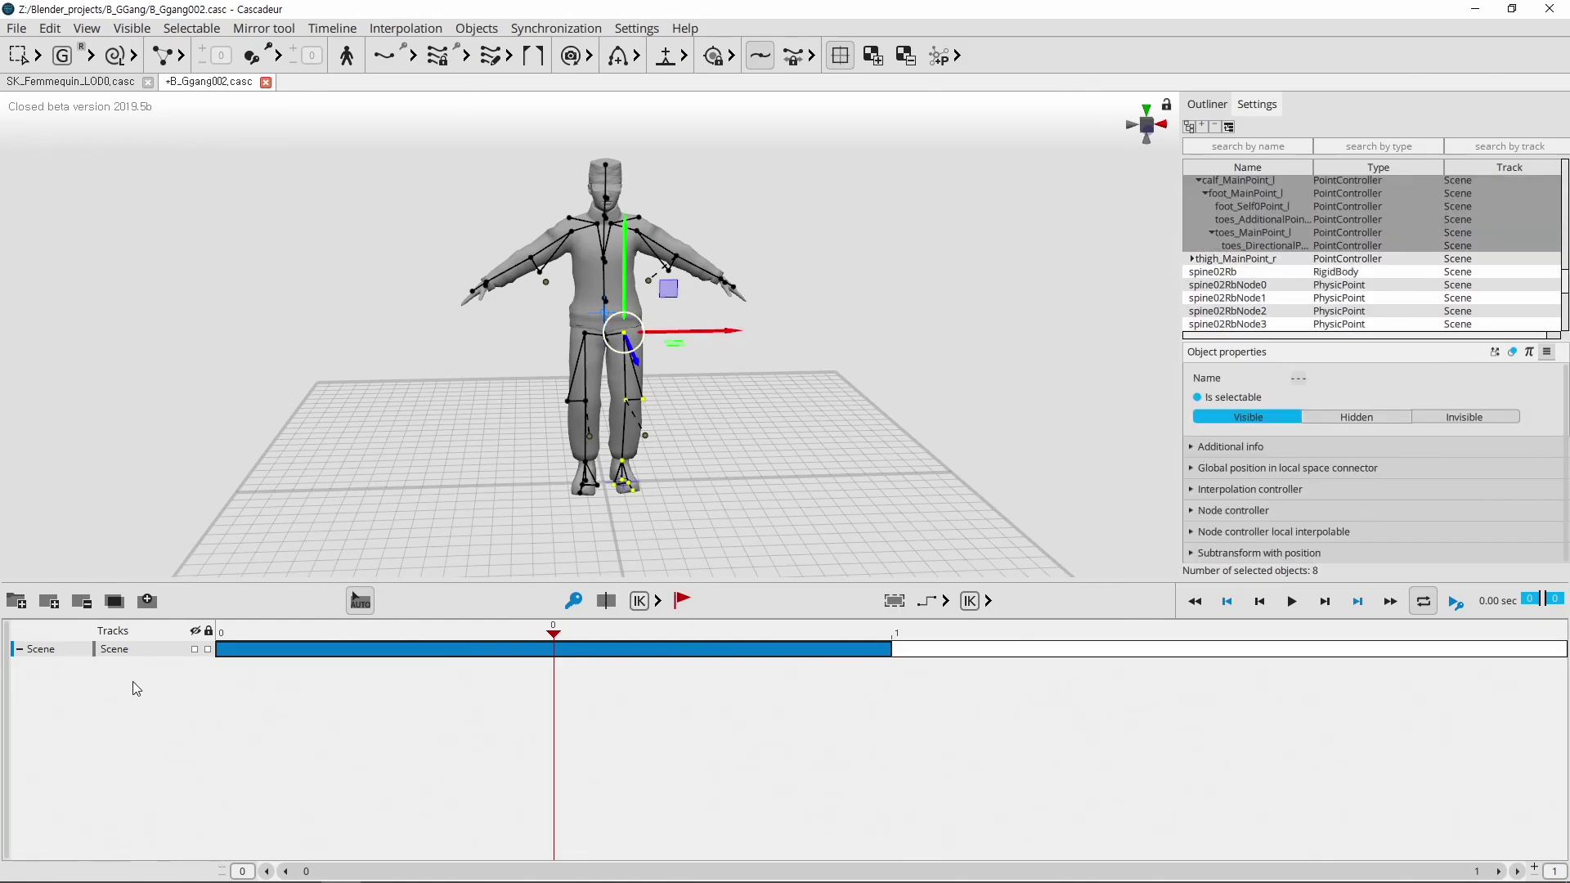
pyautogui.click(49, 602)
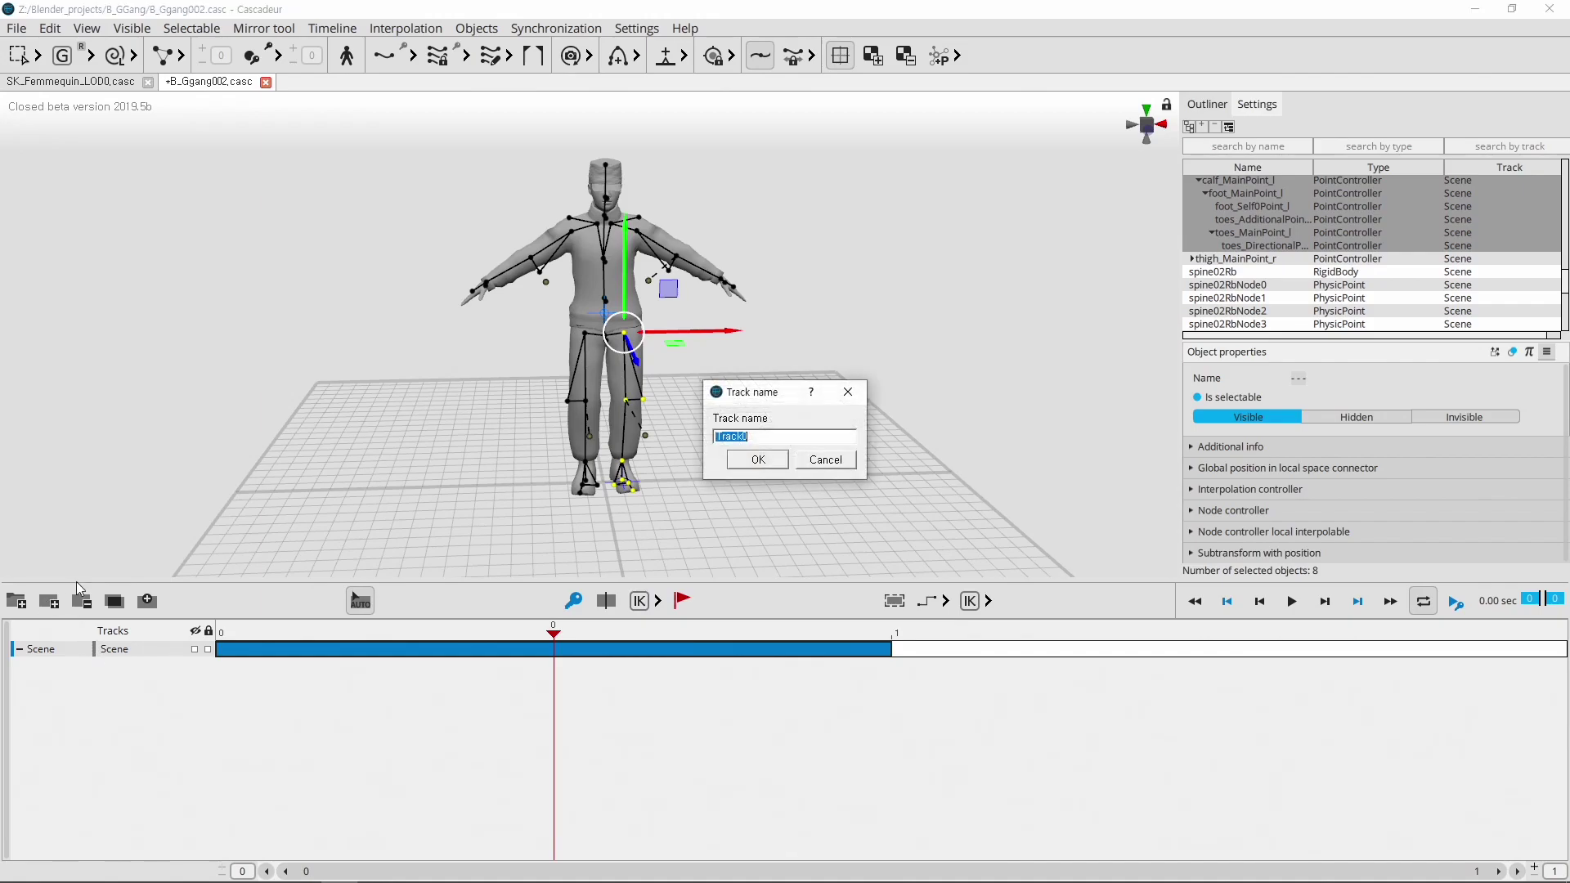
pyautogui.click(750, 456)
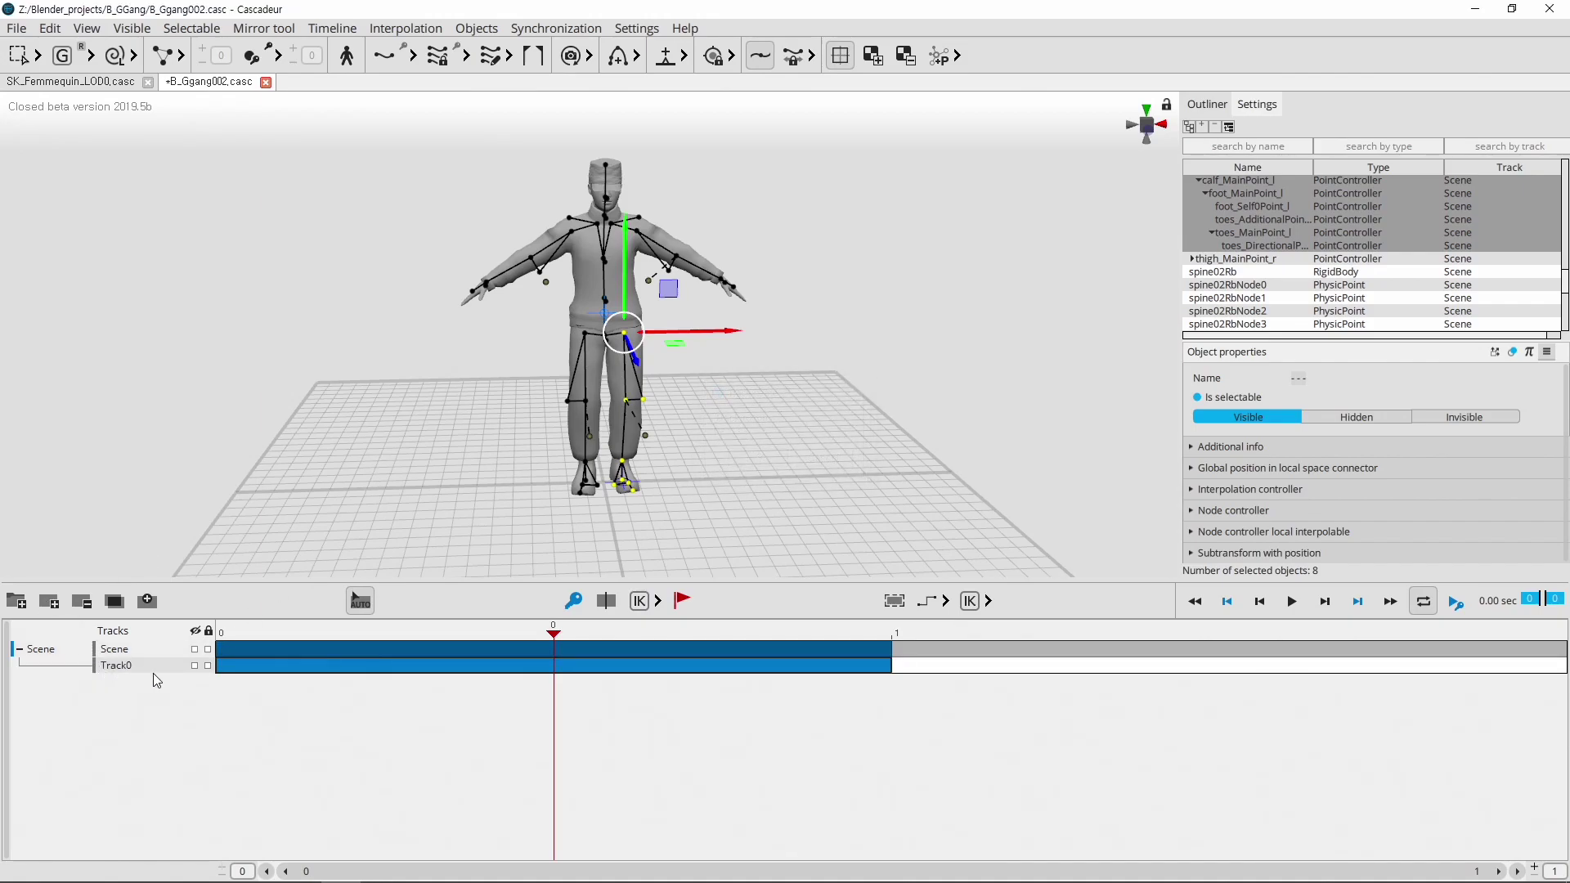
# - Add Track1, Track2 and Track3 for the right leg chain and both arm chains
pyautogui.click(587, 335)
pyautogui.doubleClick(591, 342)
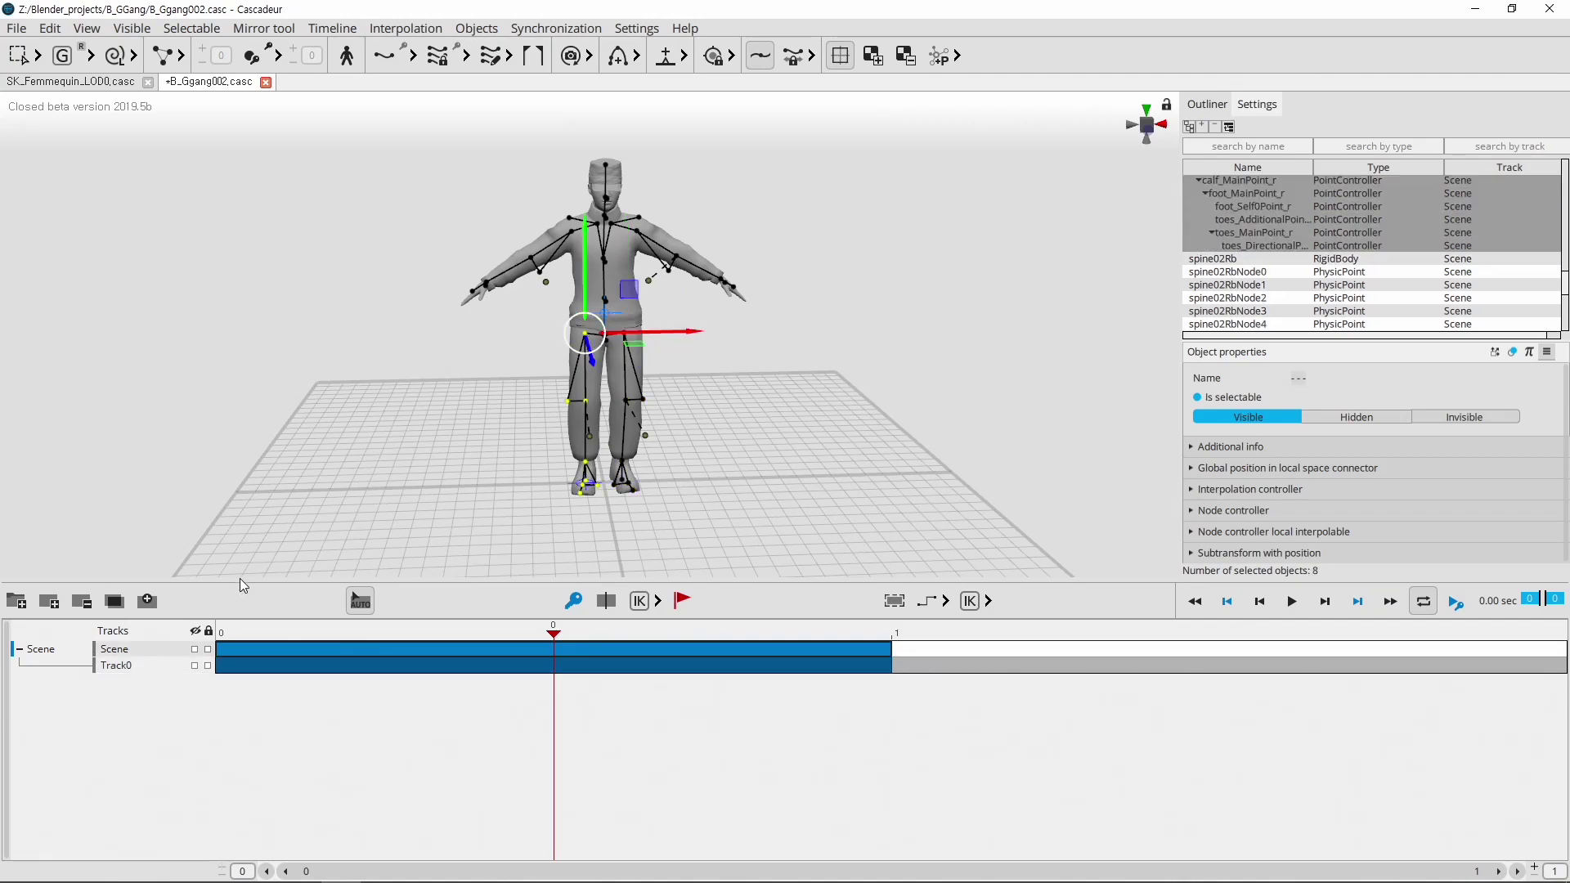
pyautogui.click(49, 602)
pyautogui.click(757, 460)
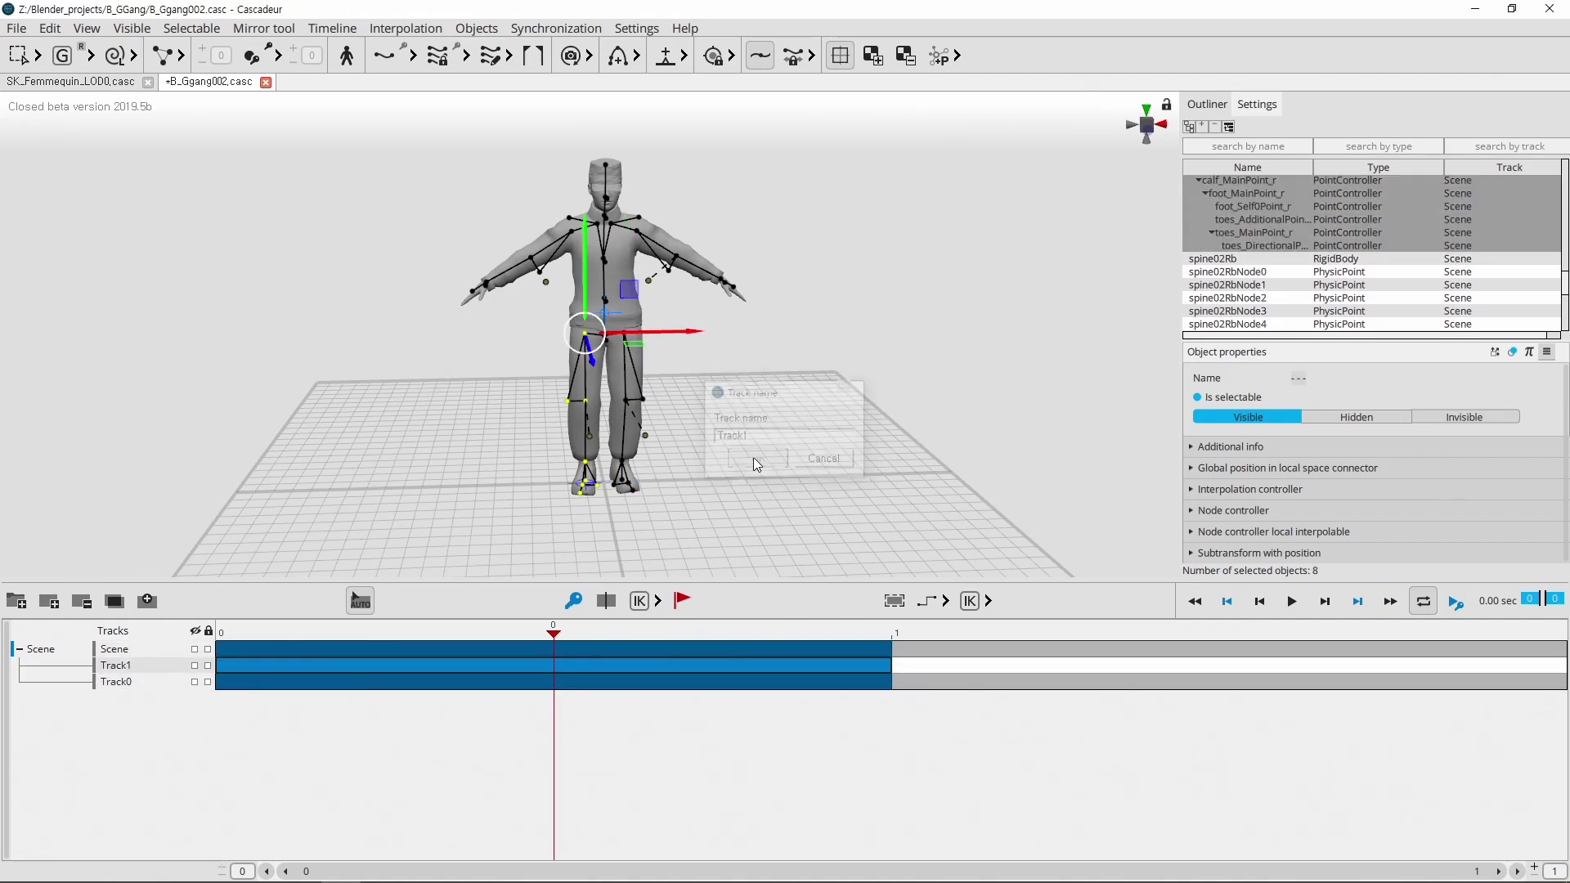
pyautogui.doubleClick(638, 233)
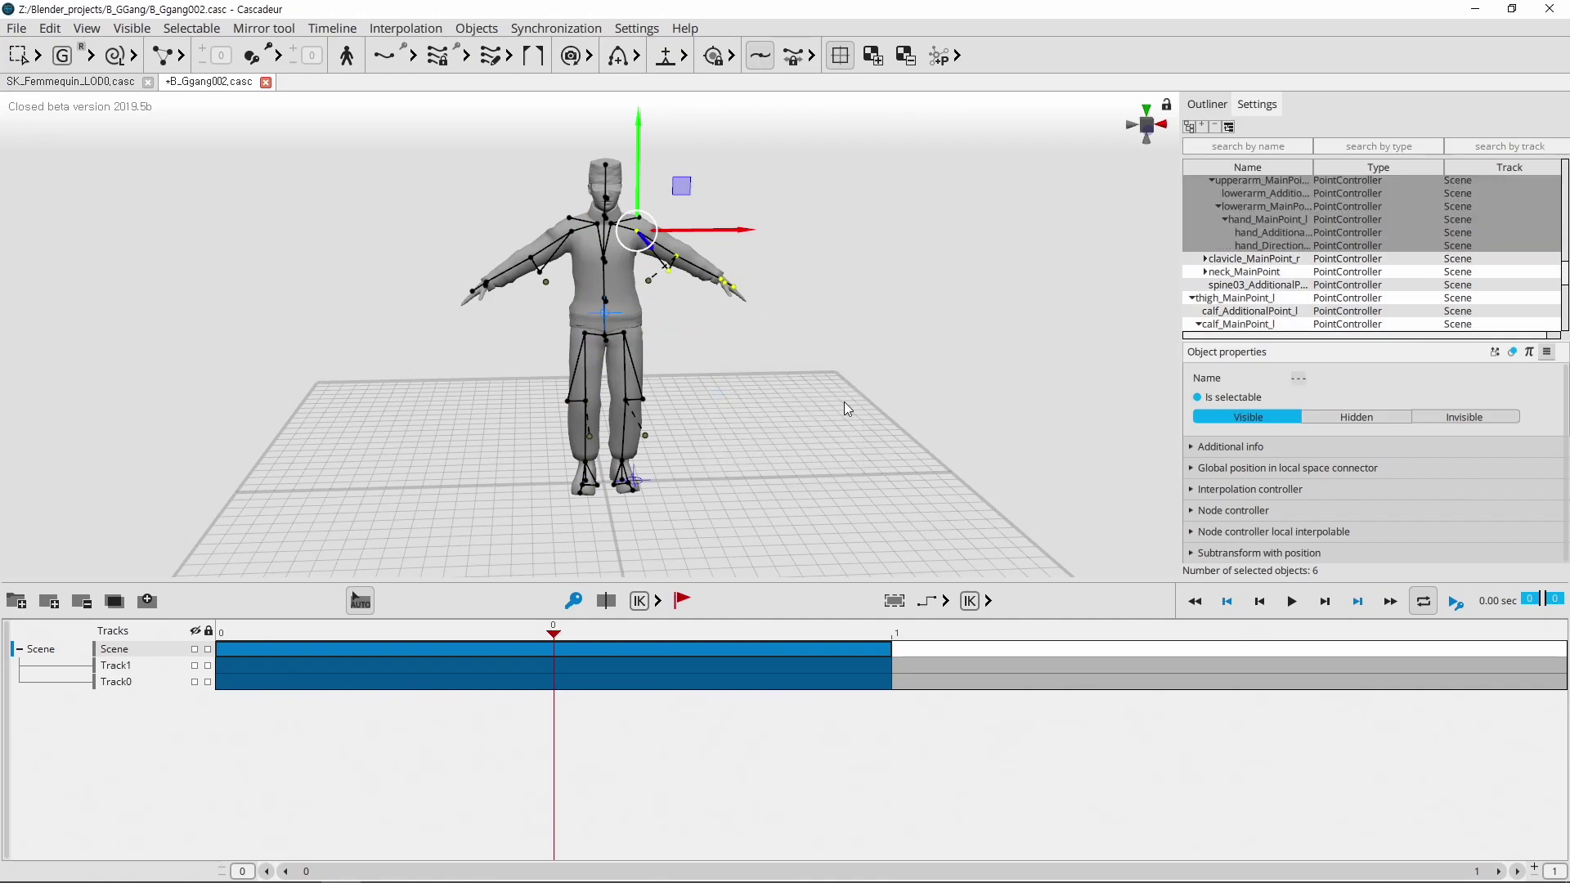
pyautogui.click(51, 603)
pyautogui.click(753, 459)
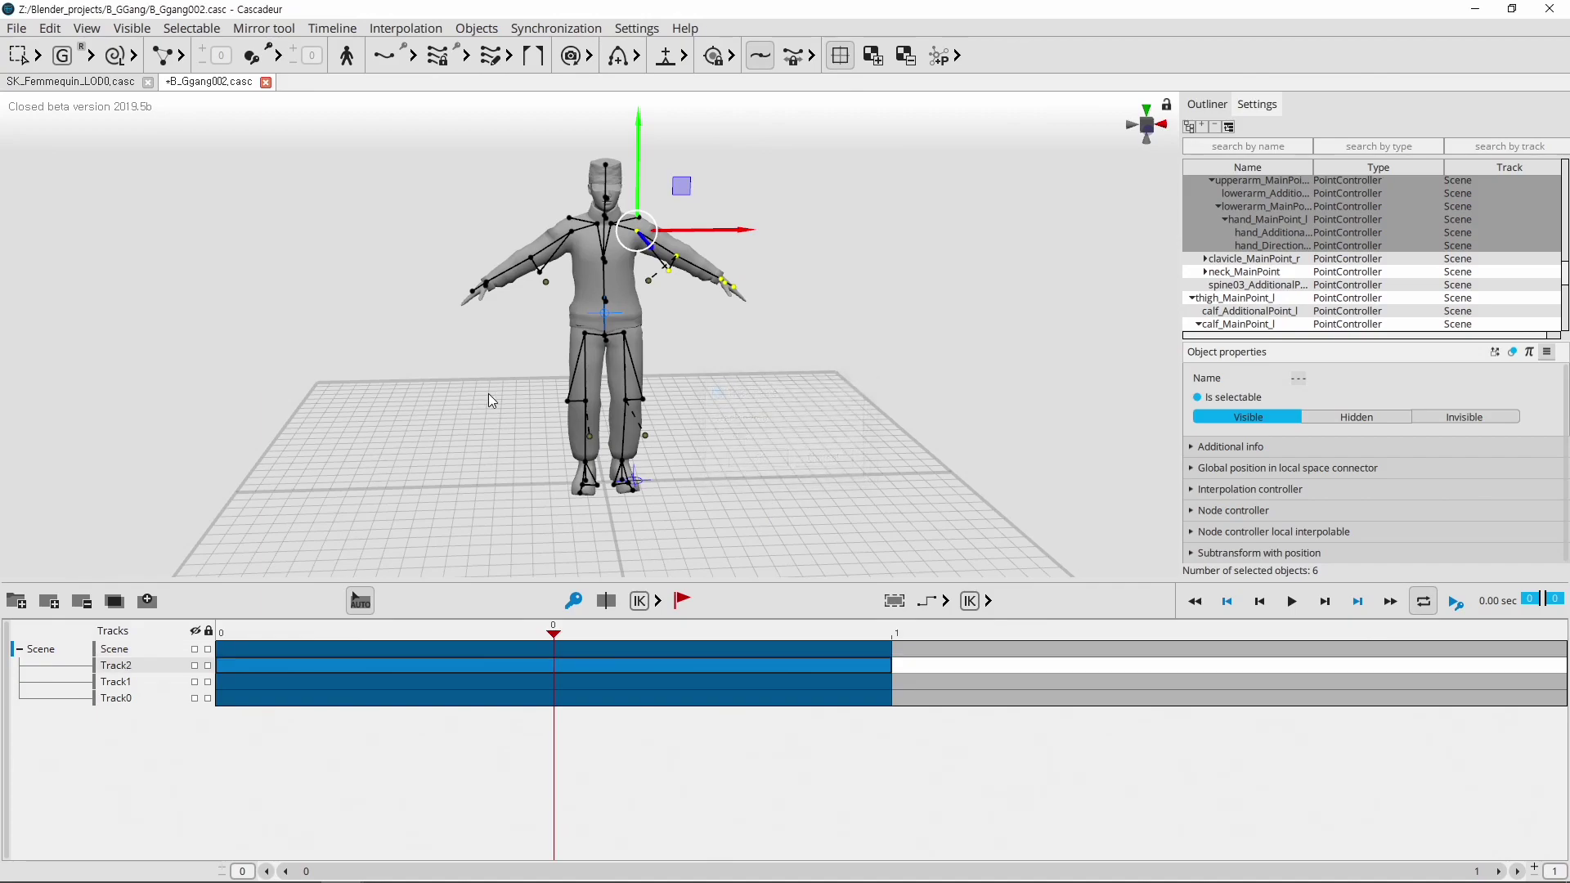
pyautogui.doubleClick(575, 238)
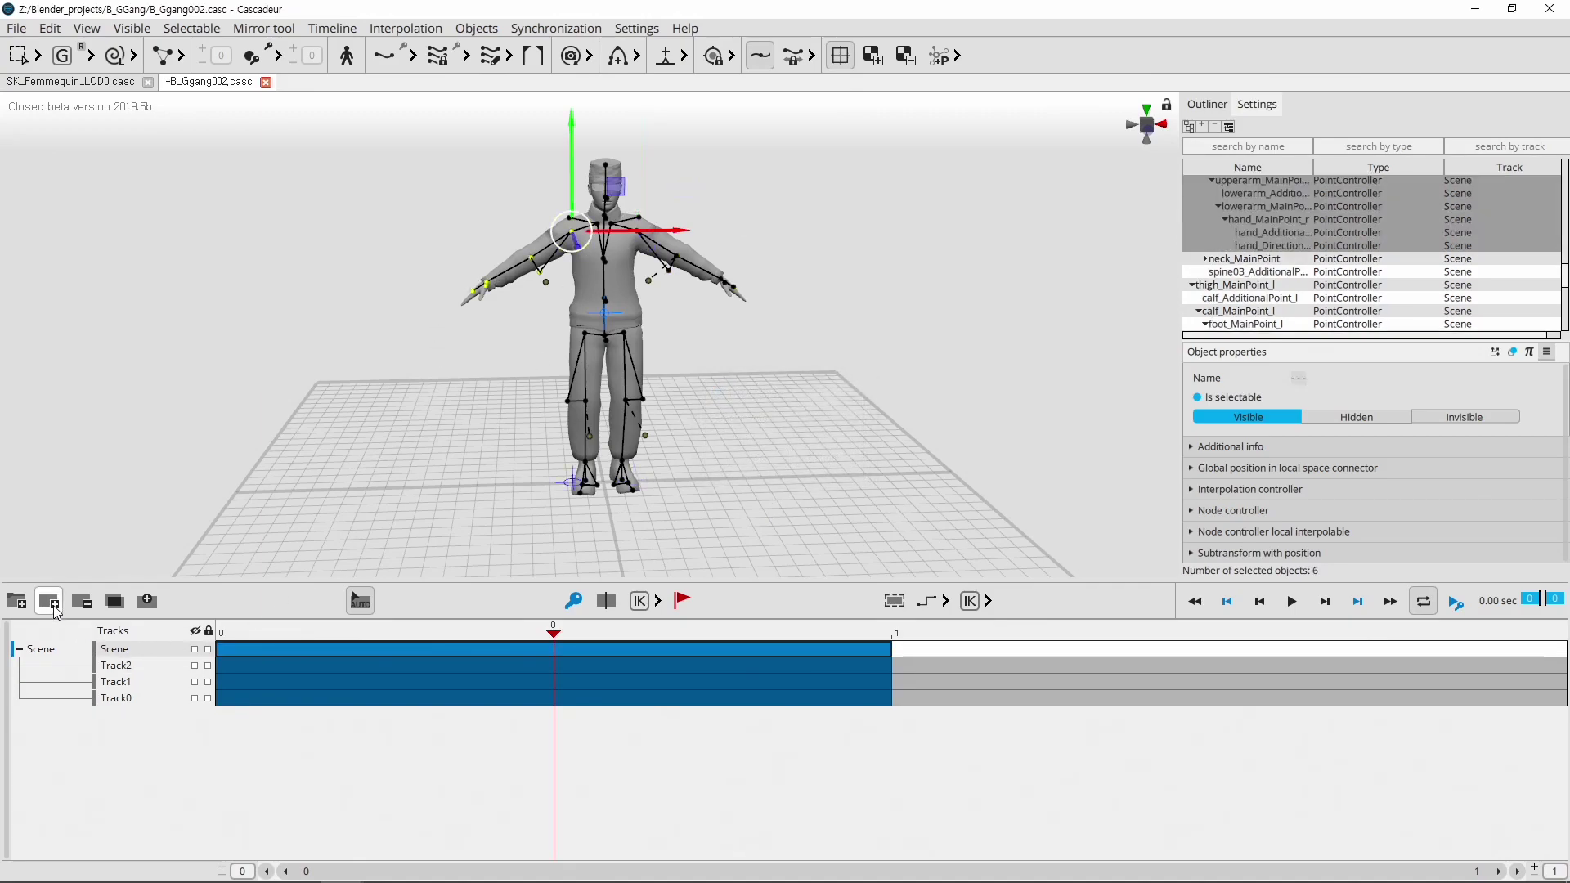
pyautogui.click(57, 603)
pyautogui.click(758, 458)
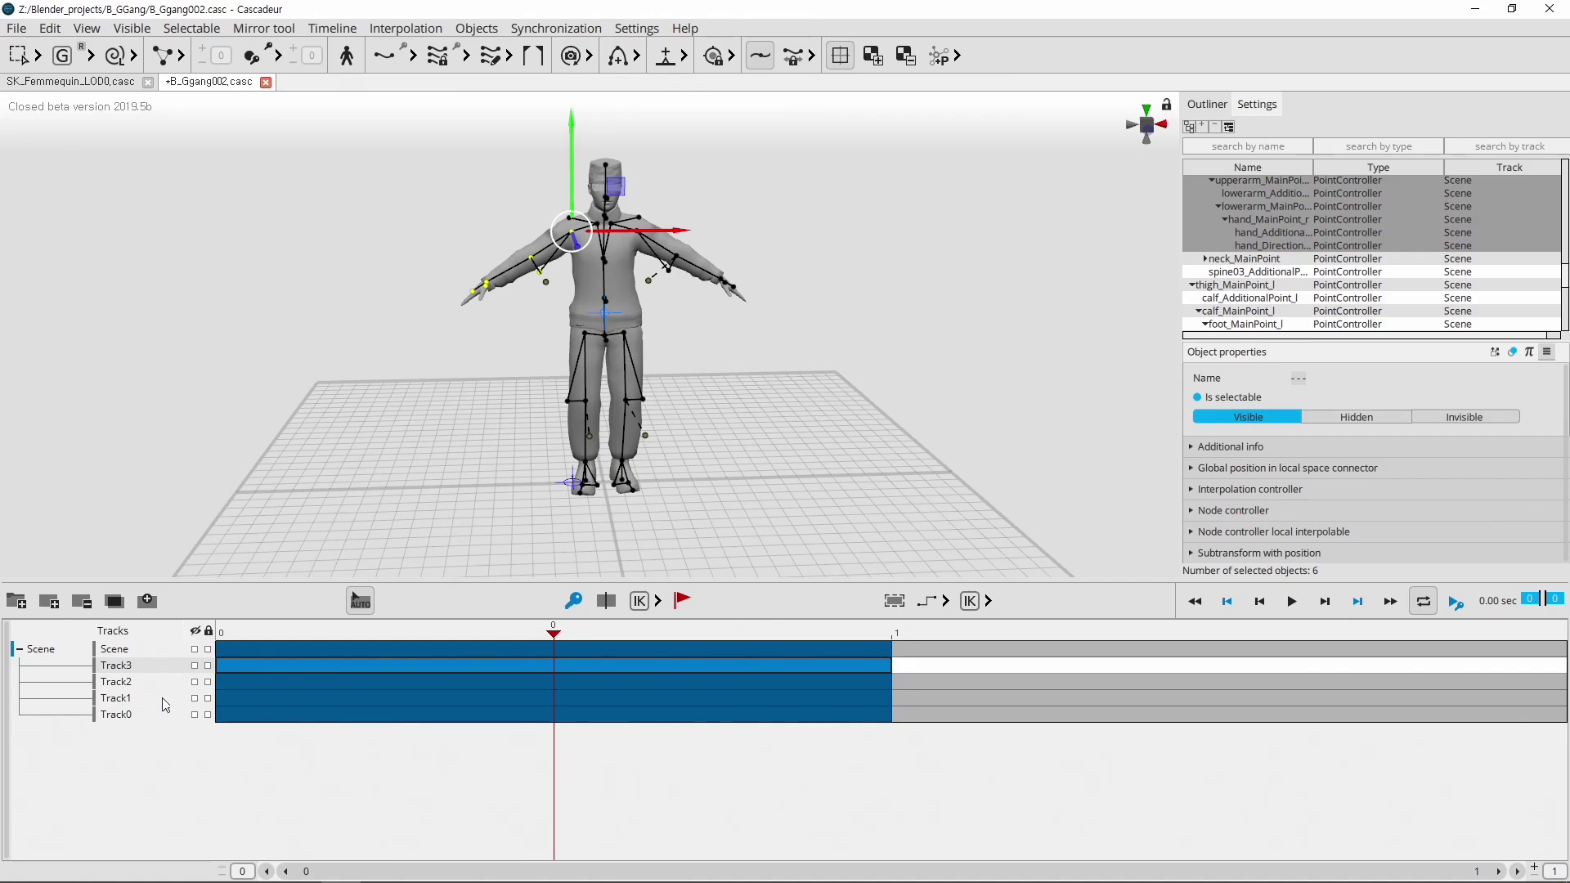
pyautogui.click(117, 716)
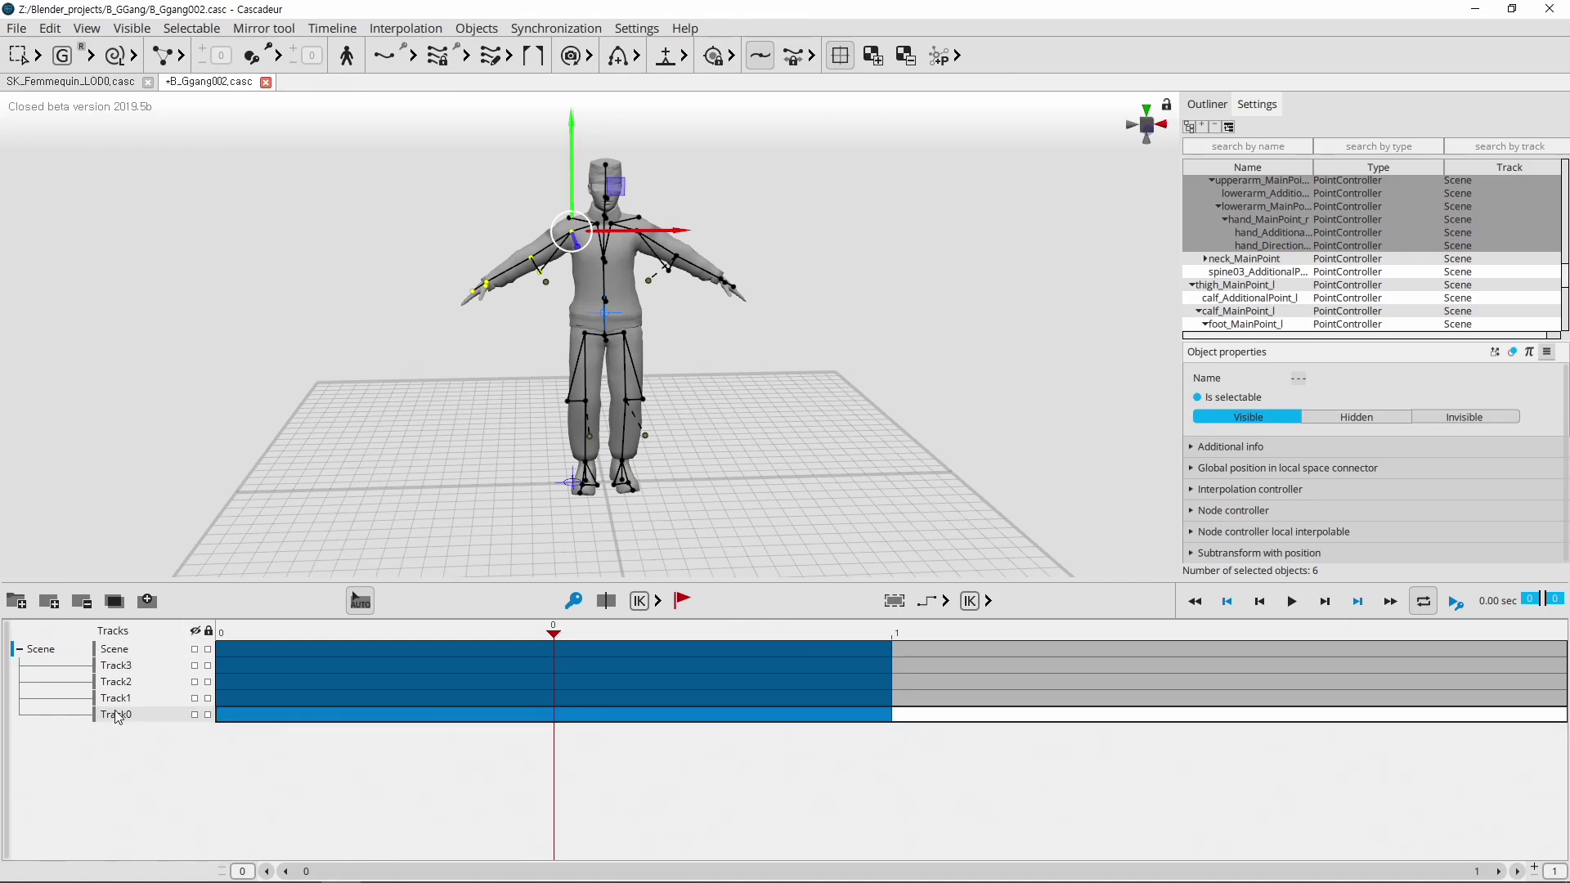
pyautogui.click(82, 601)
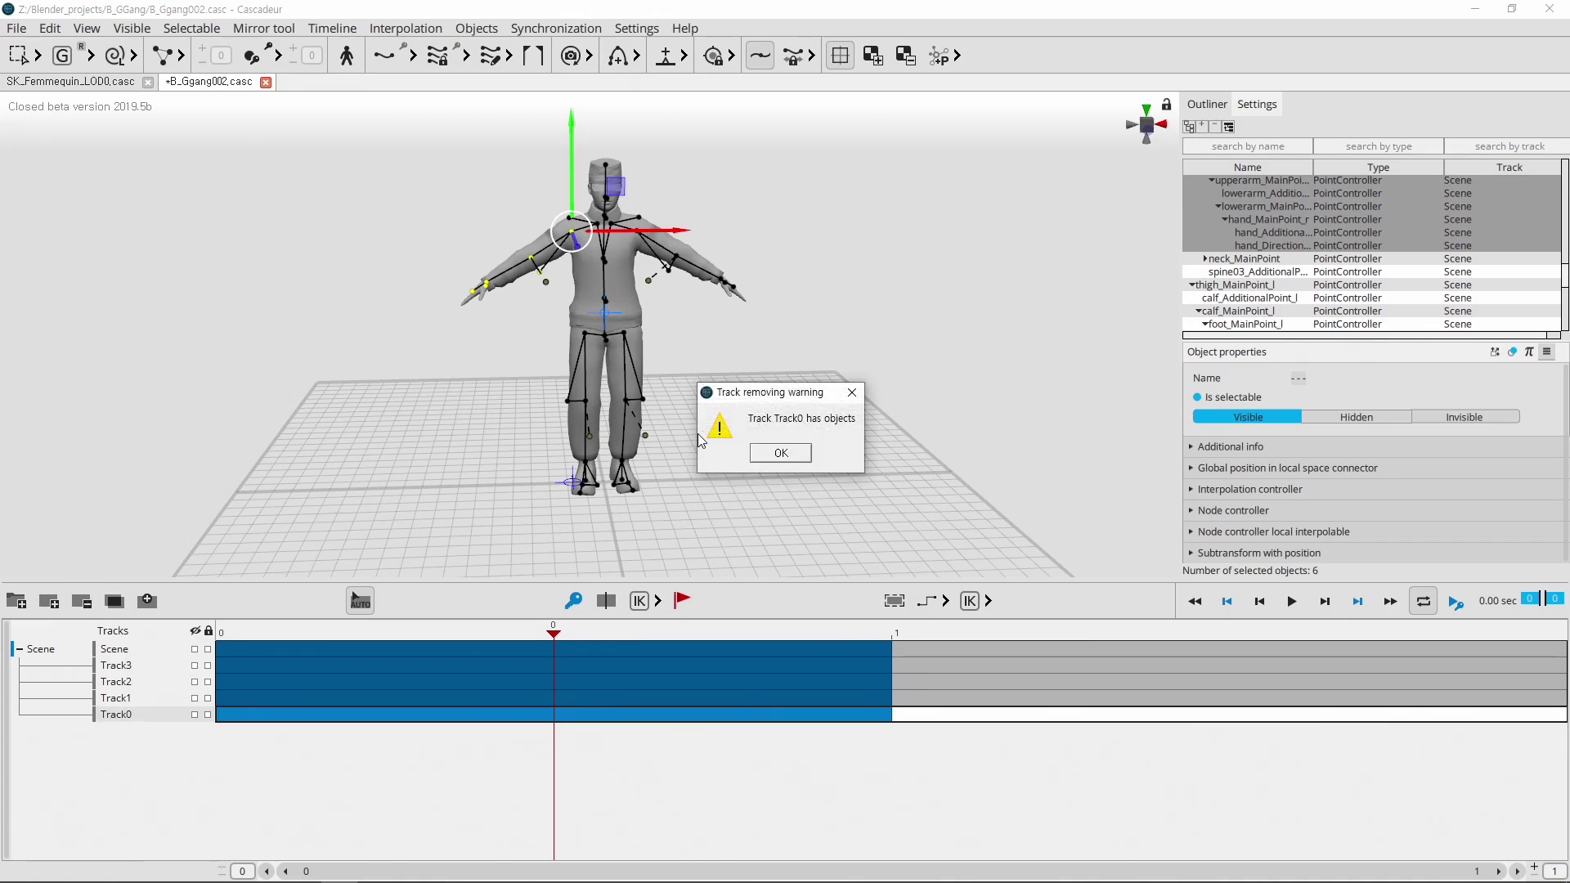
pyautogui.click(781, 453)
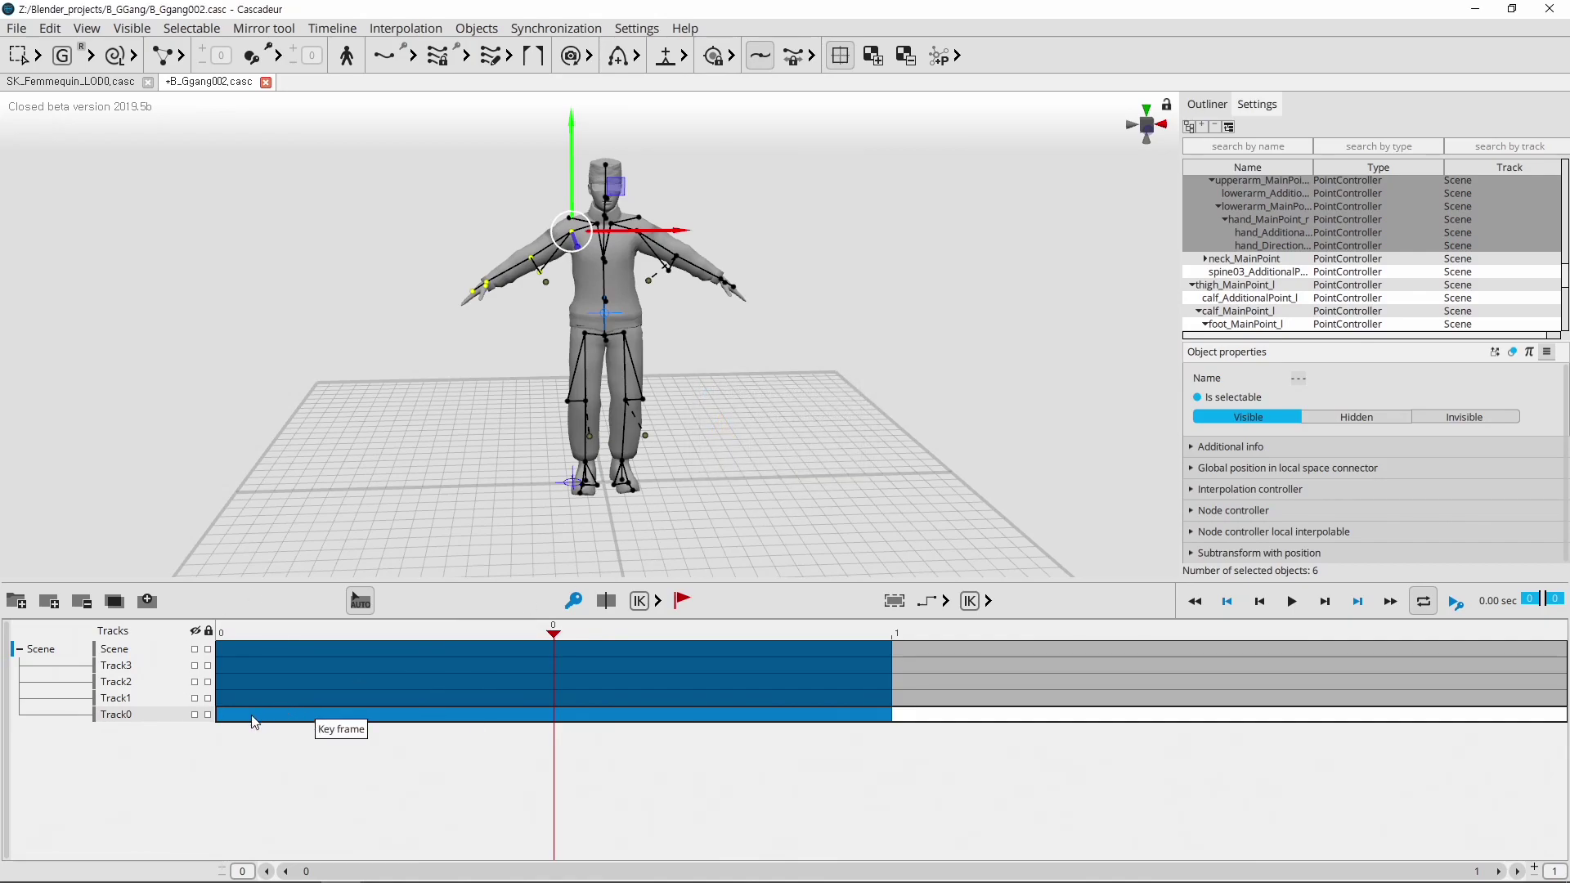
pyautogui.click(124, 722)
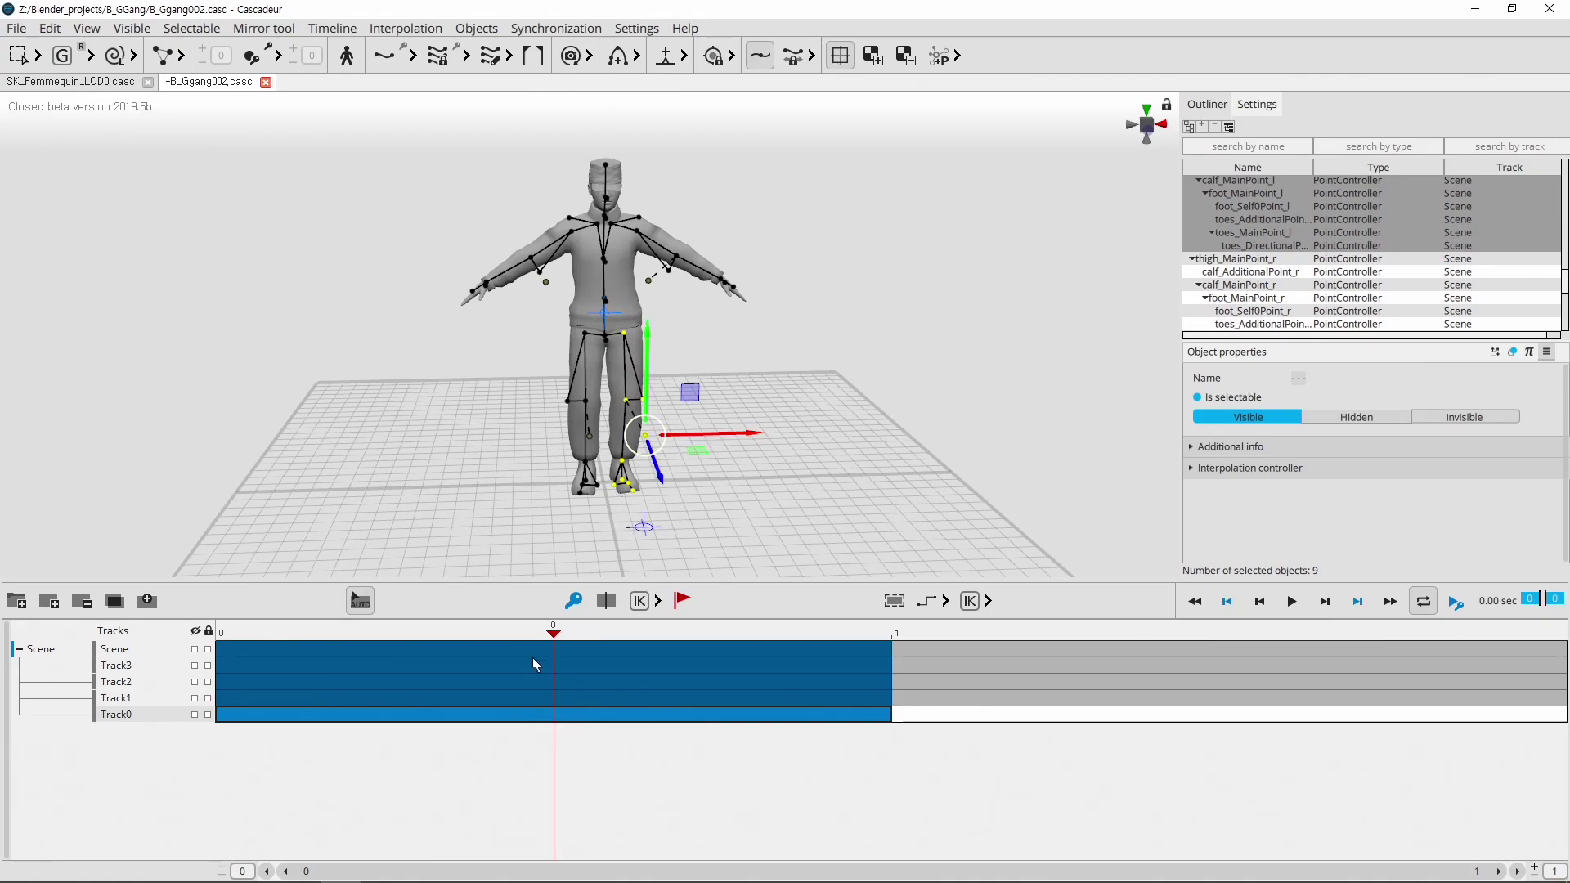
# - Add the selected leg and foot controllers to Track1
pyautogui.click(239, 700)
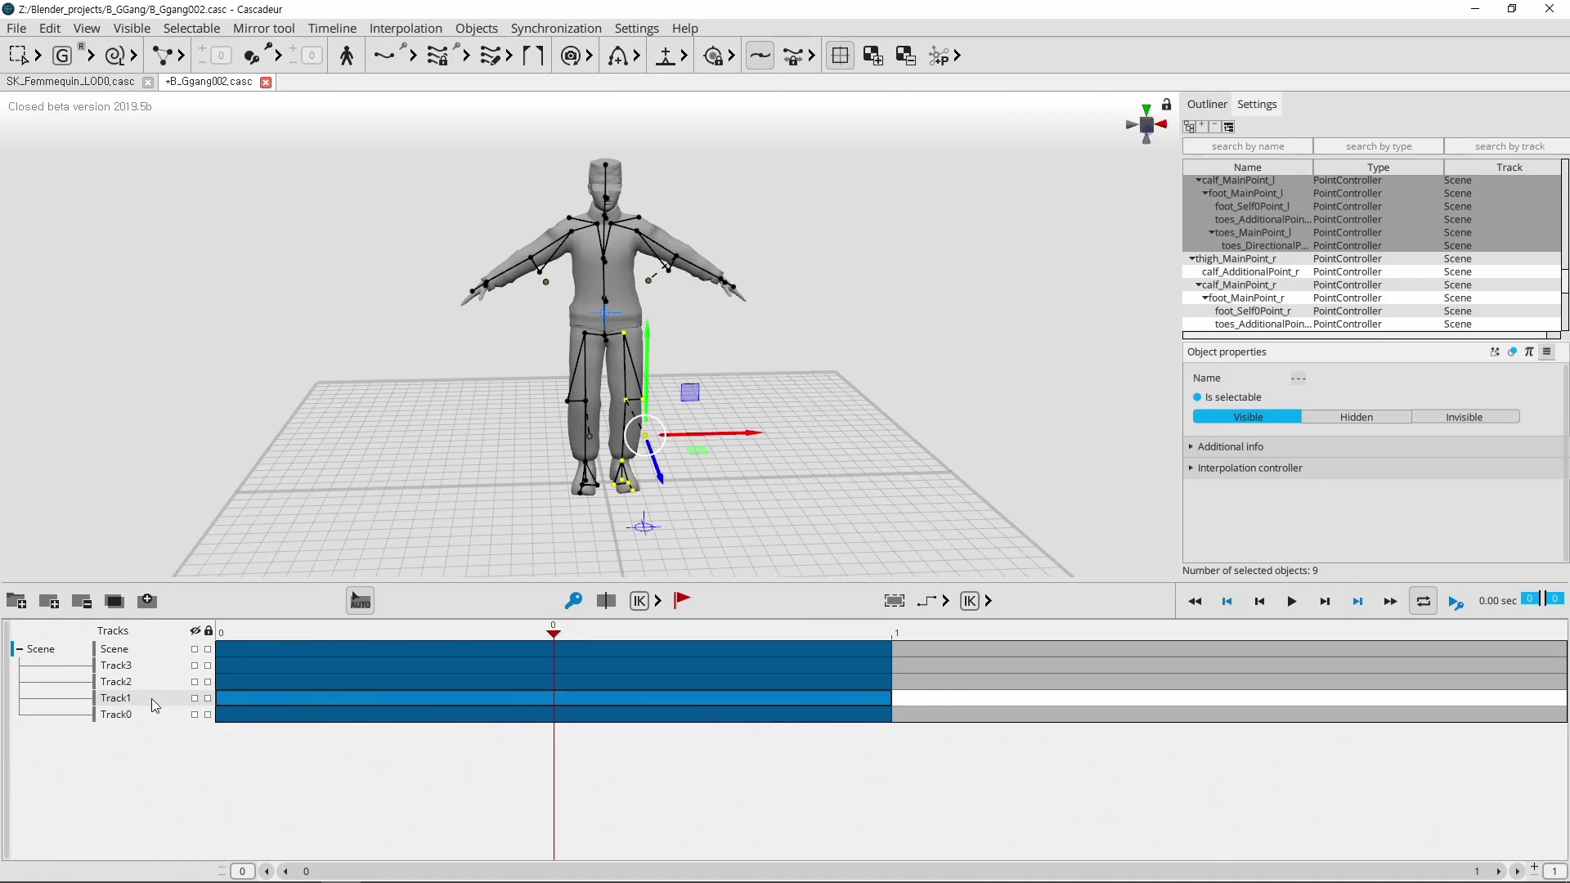
pyautogui.click(148, 602)
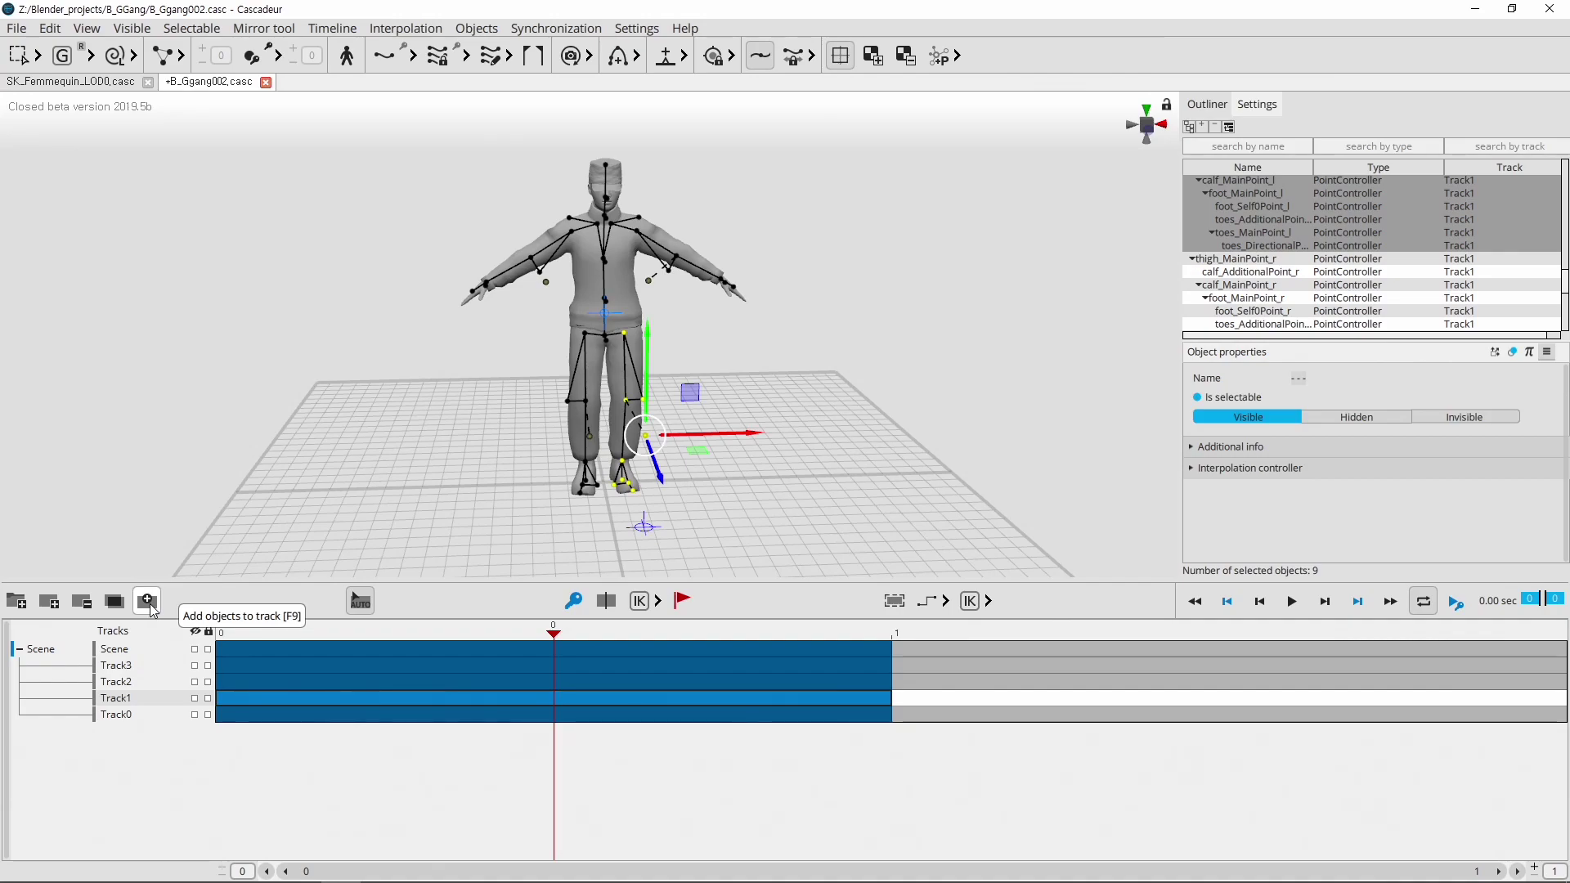
pyautogui.click(331, 718)
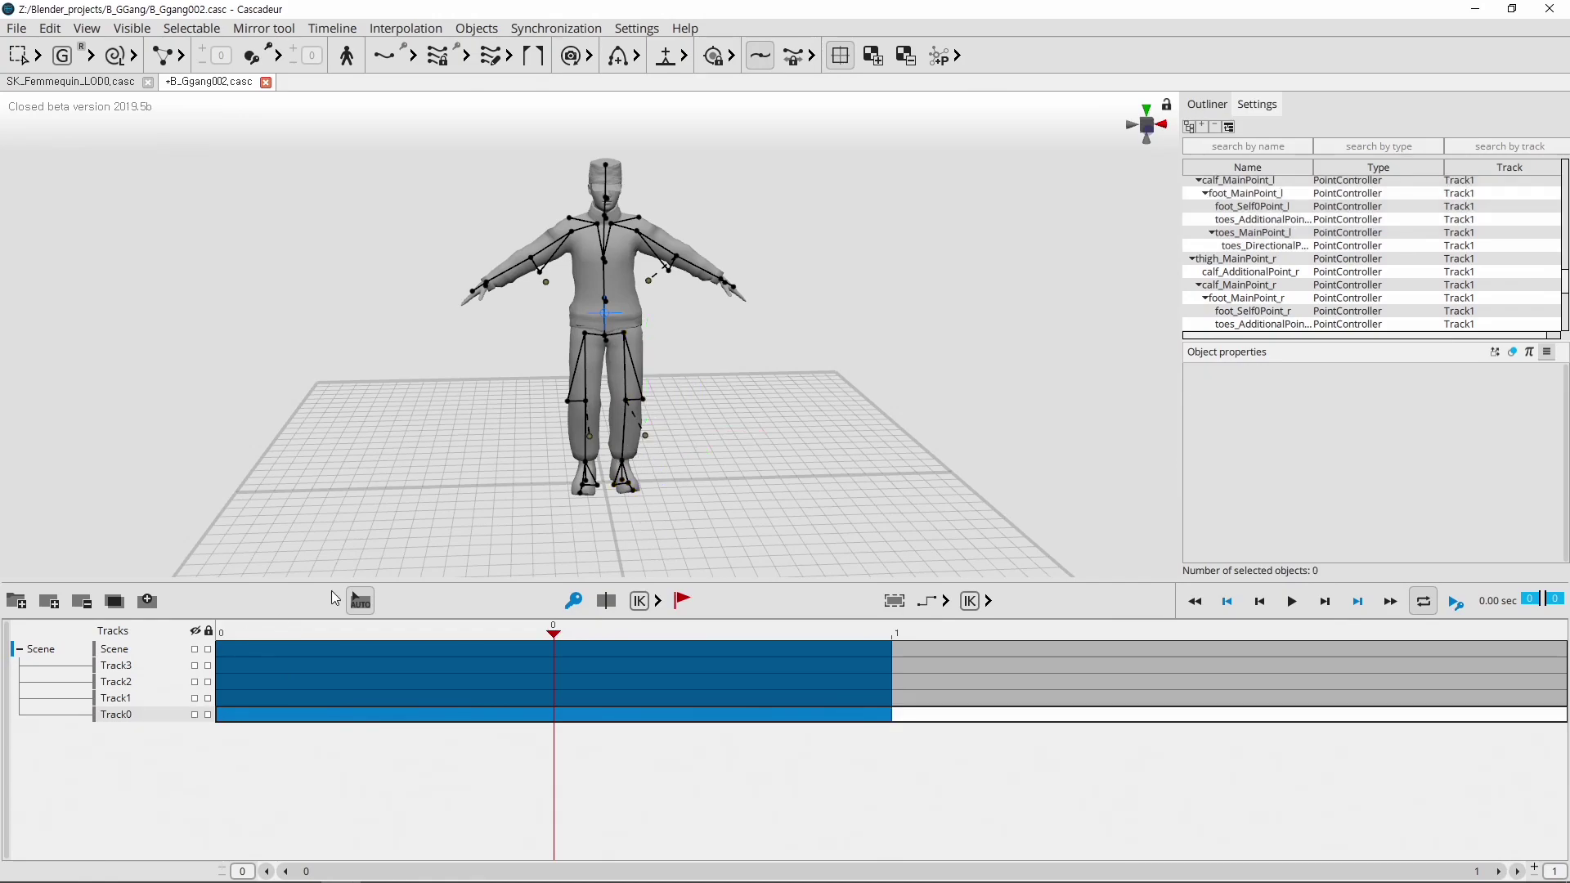
# - Remove Track0, Track1 and Track2, then move Track3 onto the Scene track
pyautogui.click(82, 602)
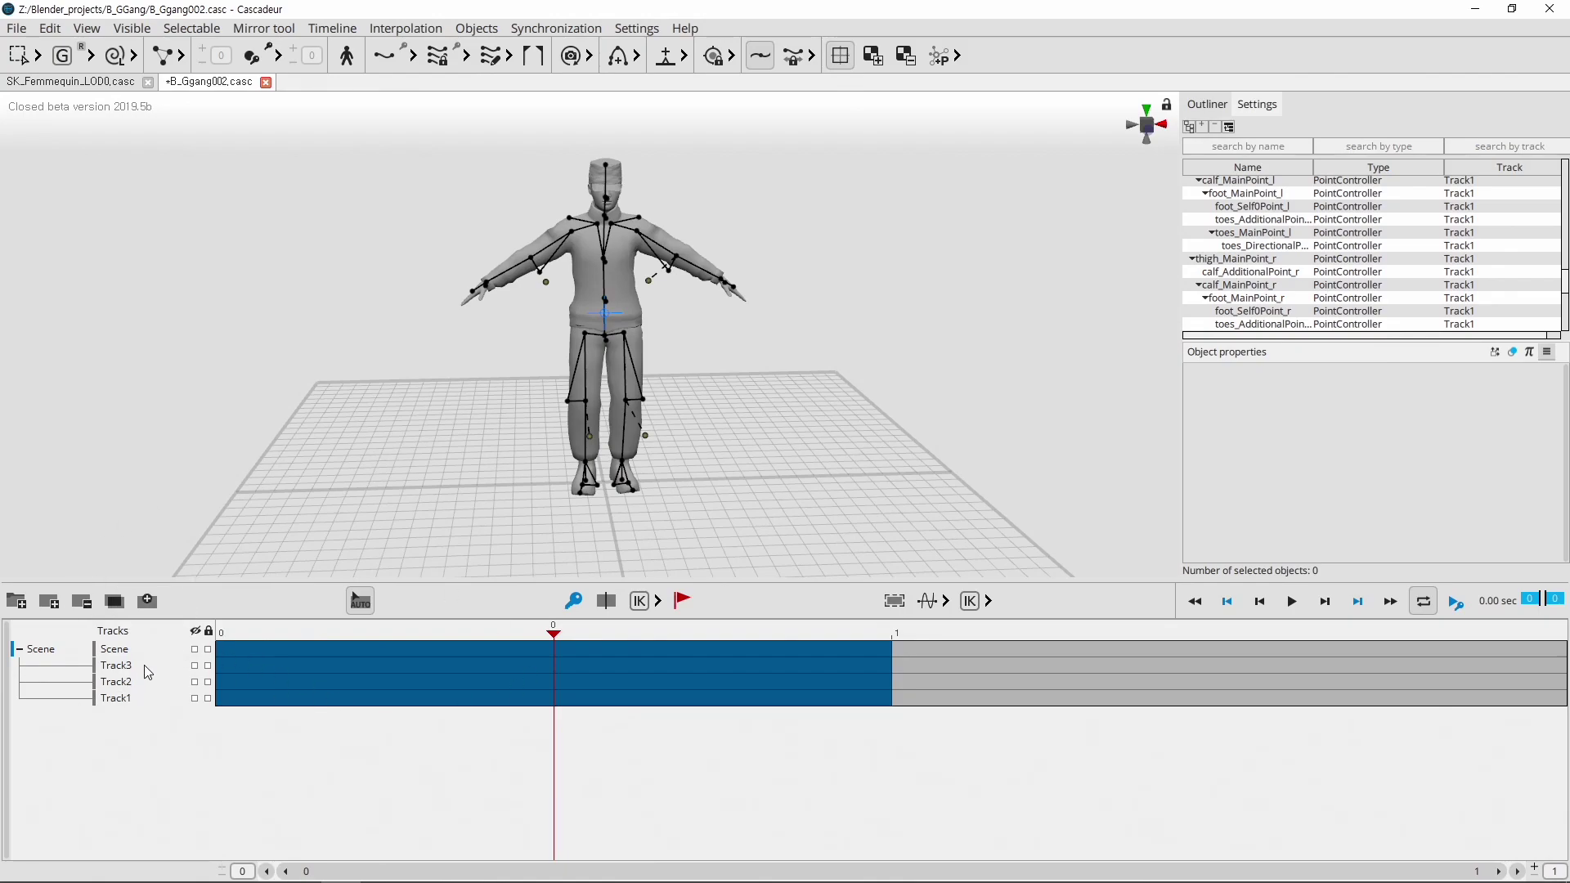
pyautogui.click(132, 700)
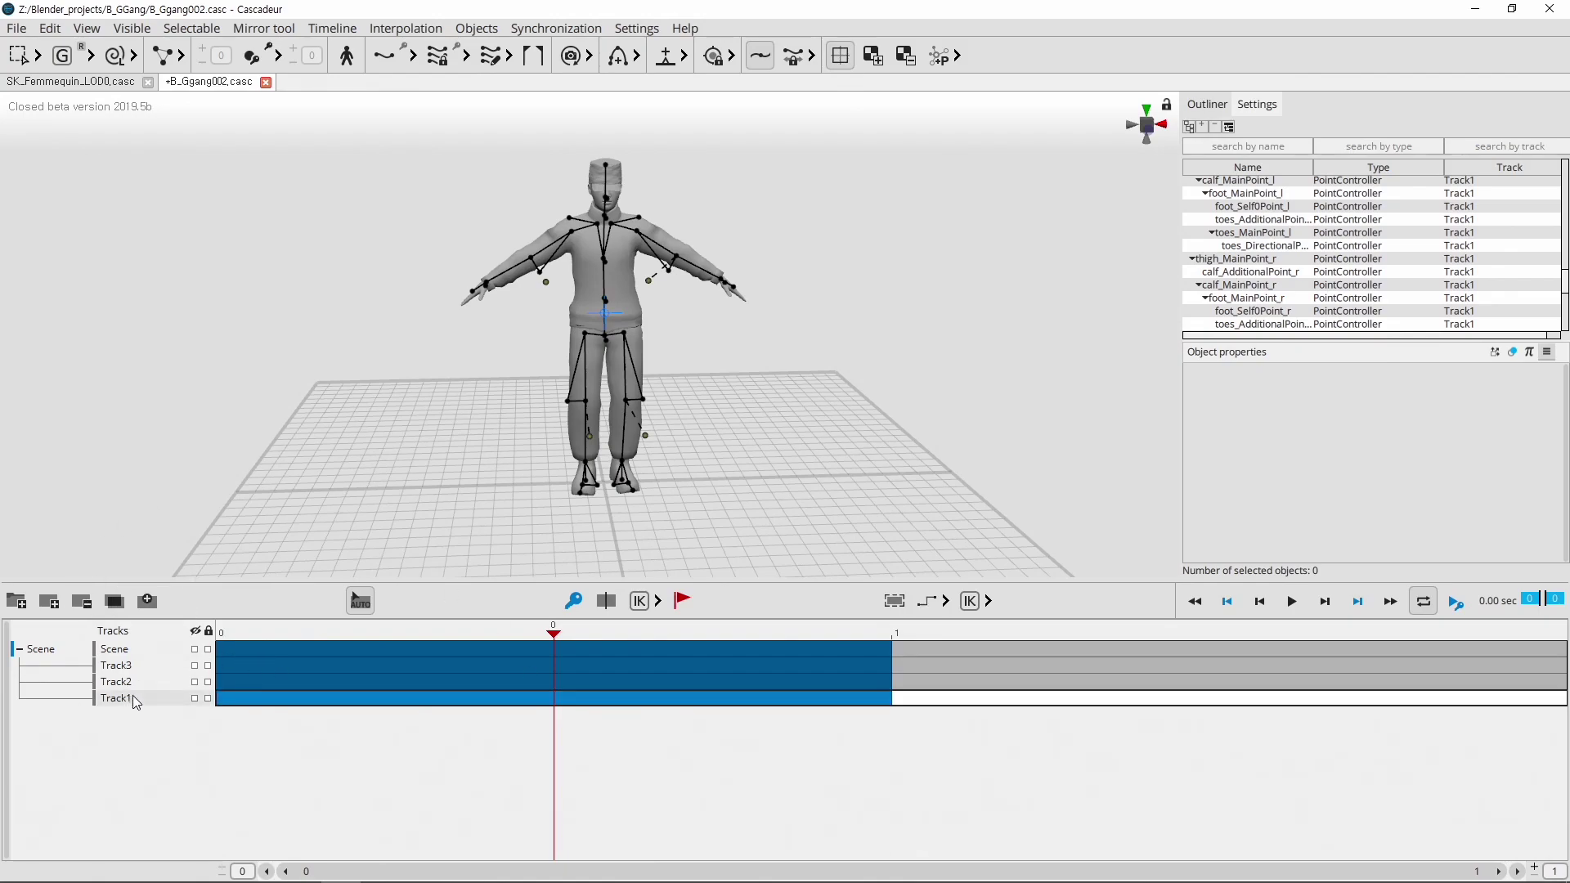
pyautogui.keyDown('shift'); pyautogui.click(131, 682); pyautogui.keyUp('shift')
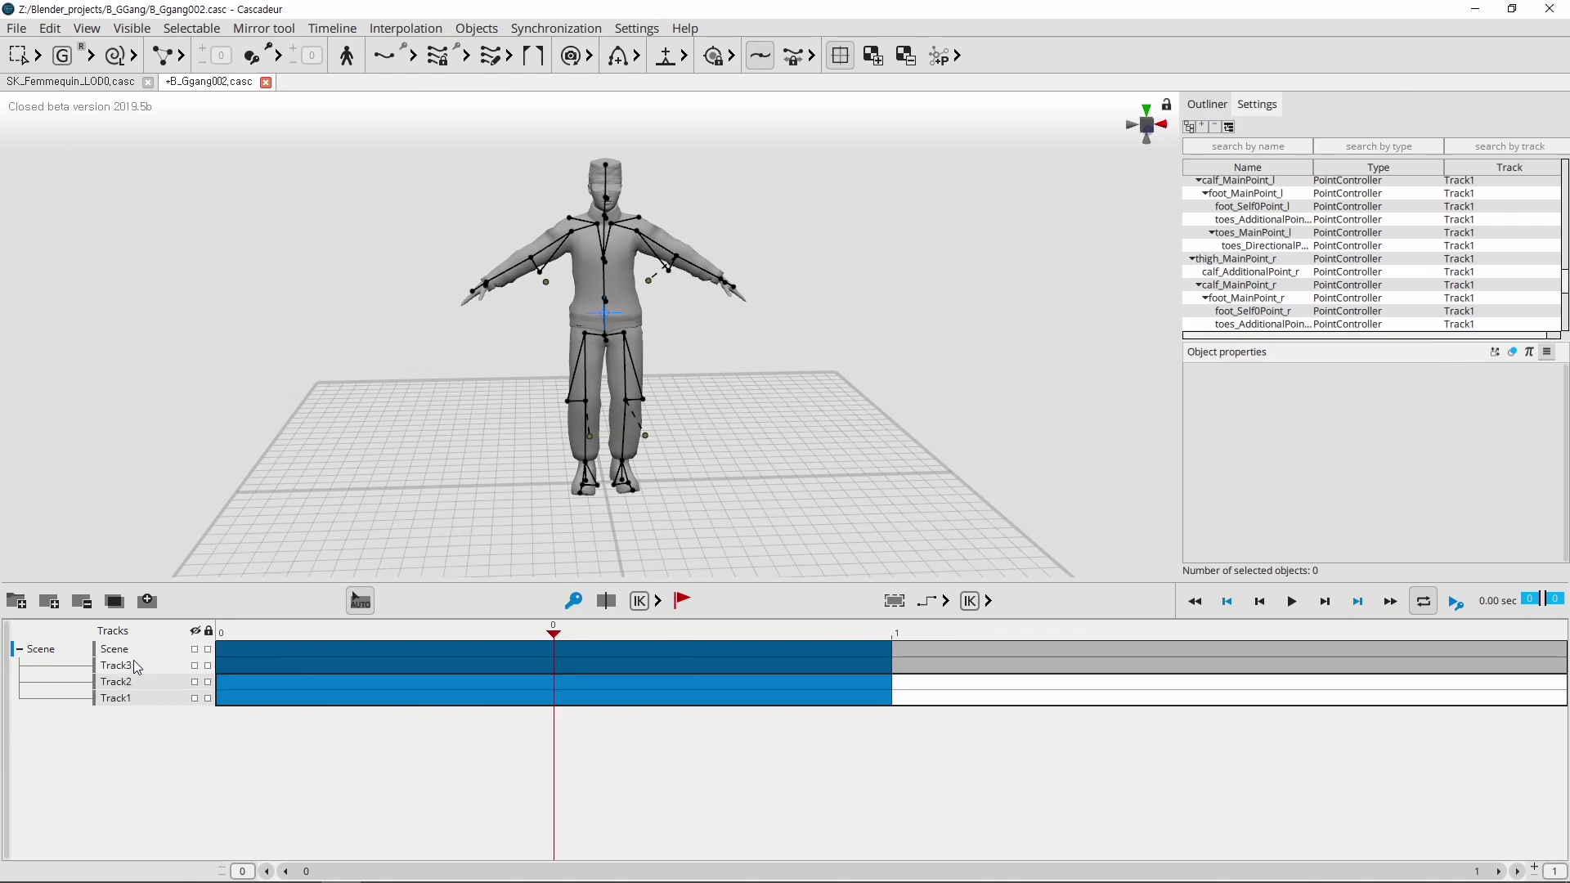
pyautogui.click(114, 607)
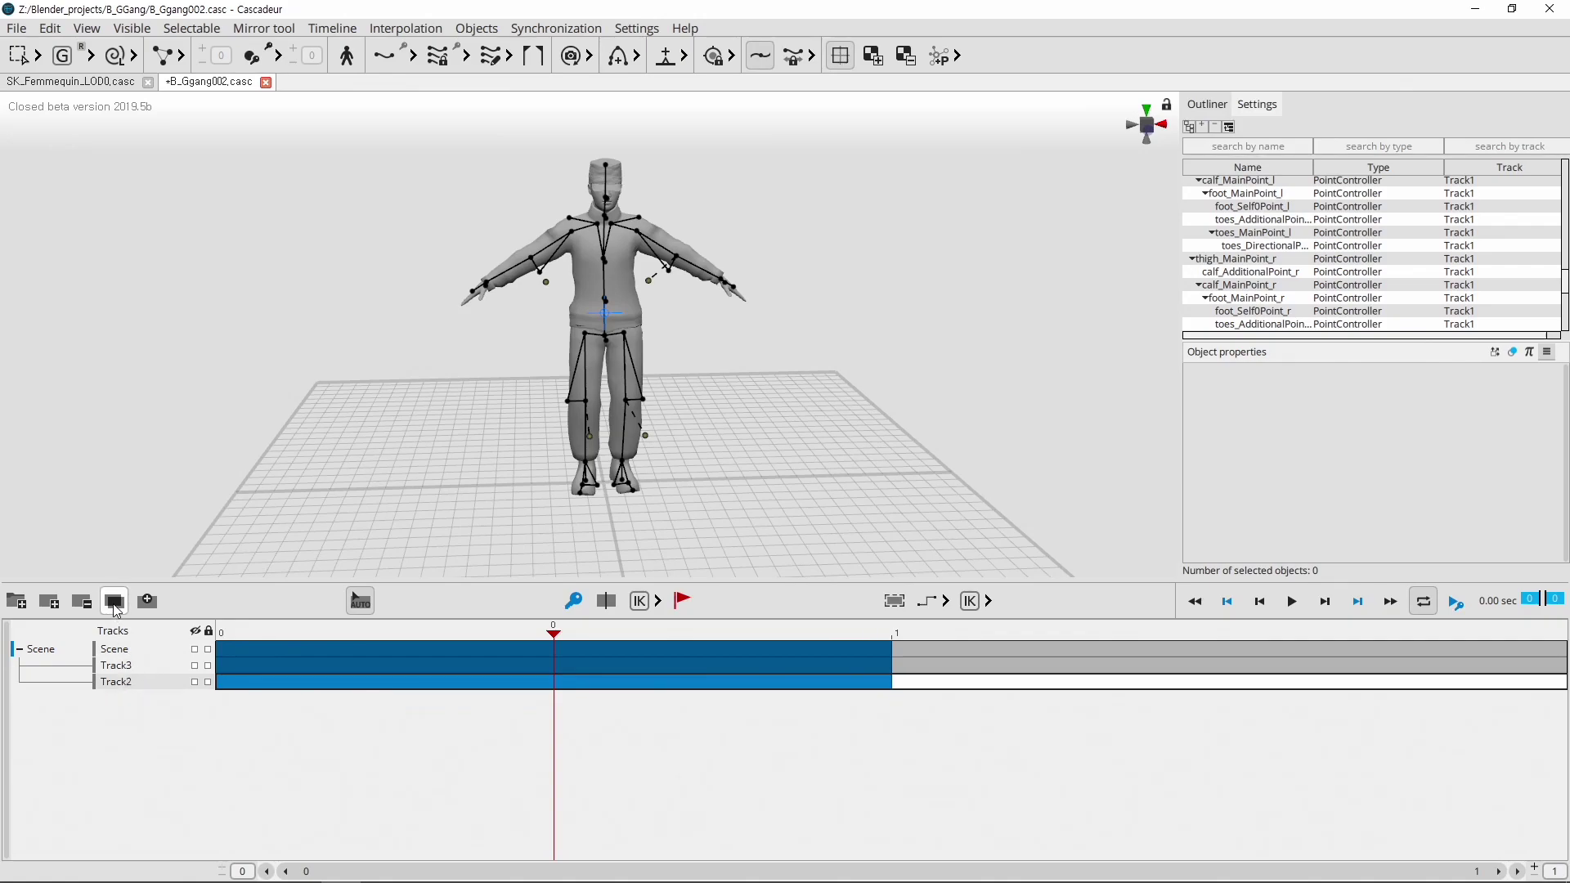
pyautogui.click(138, 667)
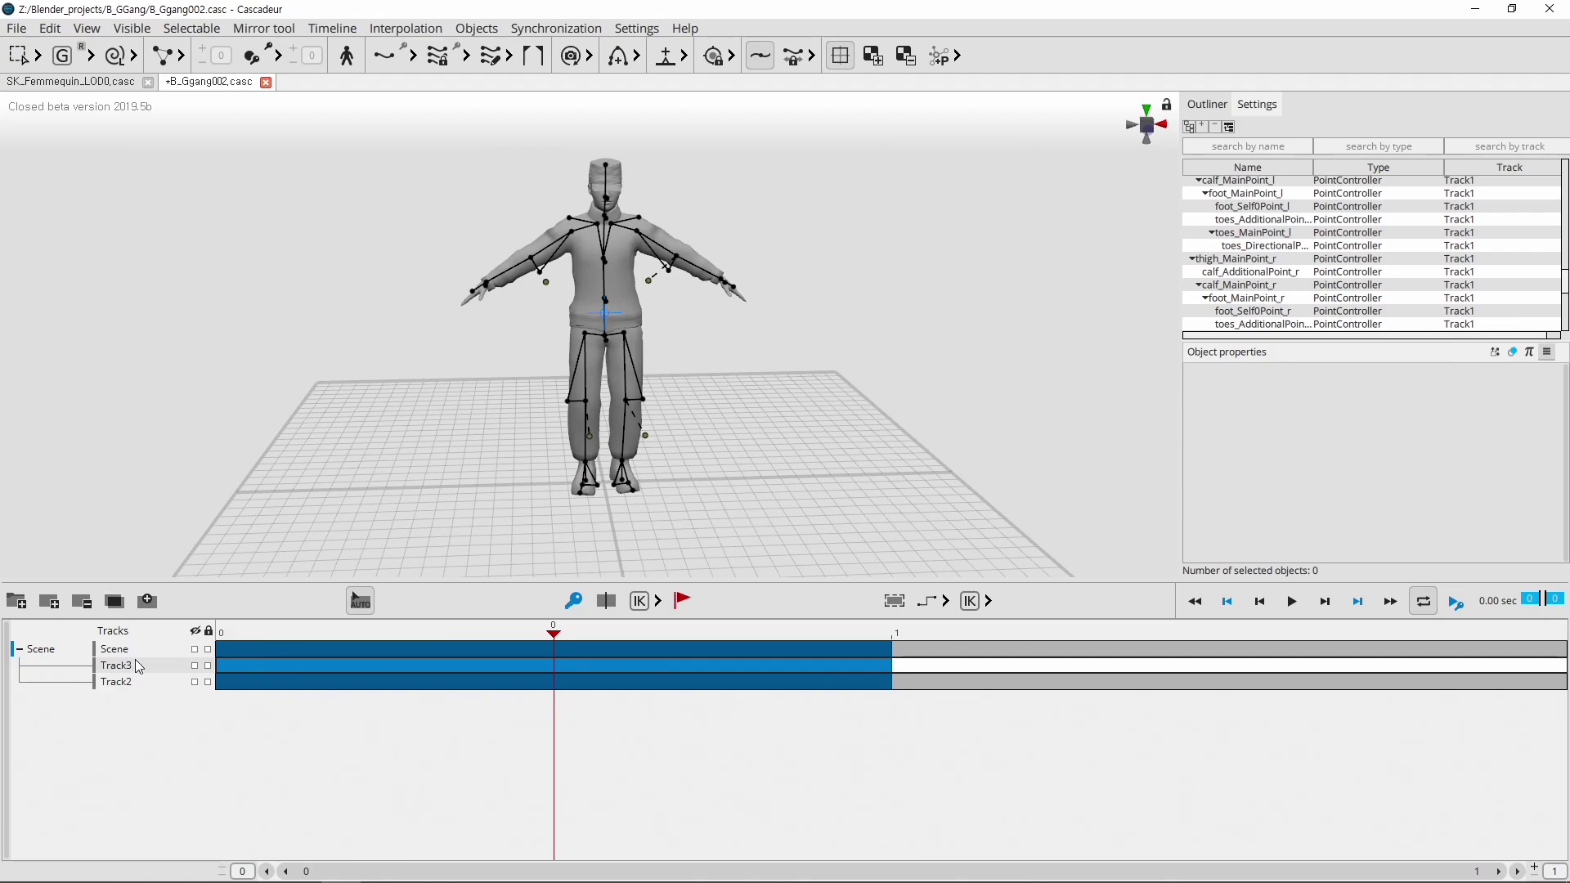
pyautogui.click(130, 681)
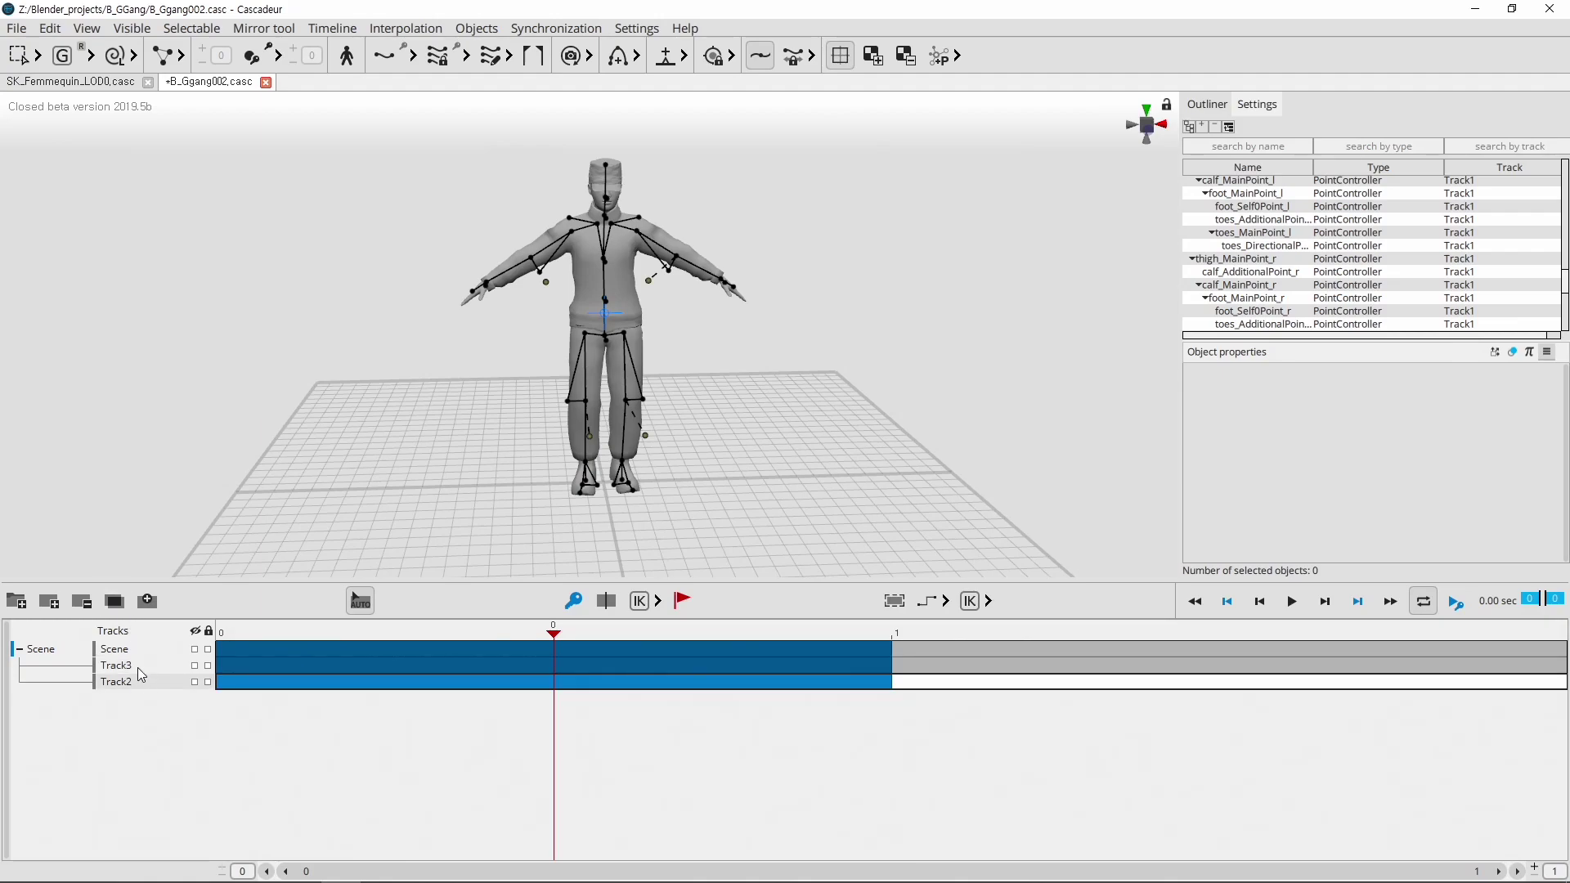
pyautogui.click(114, 601)
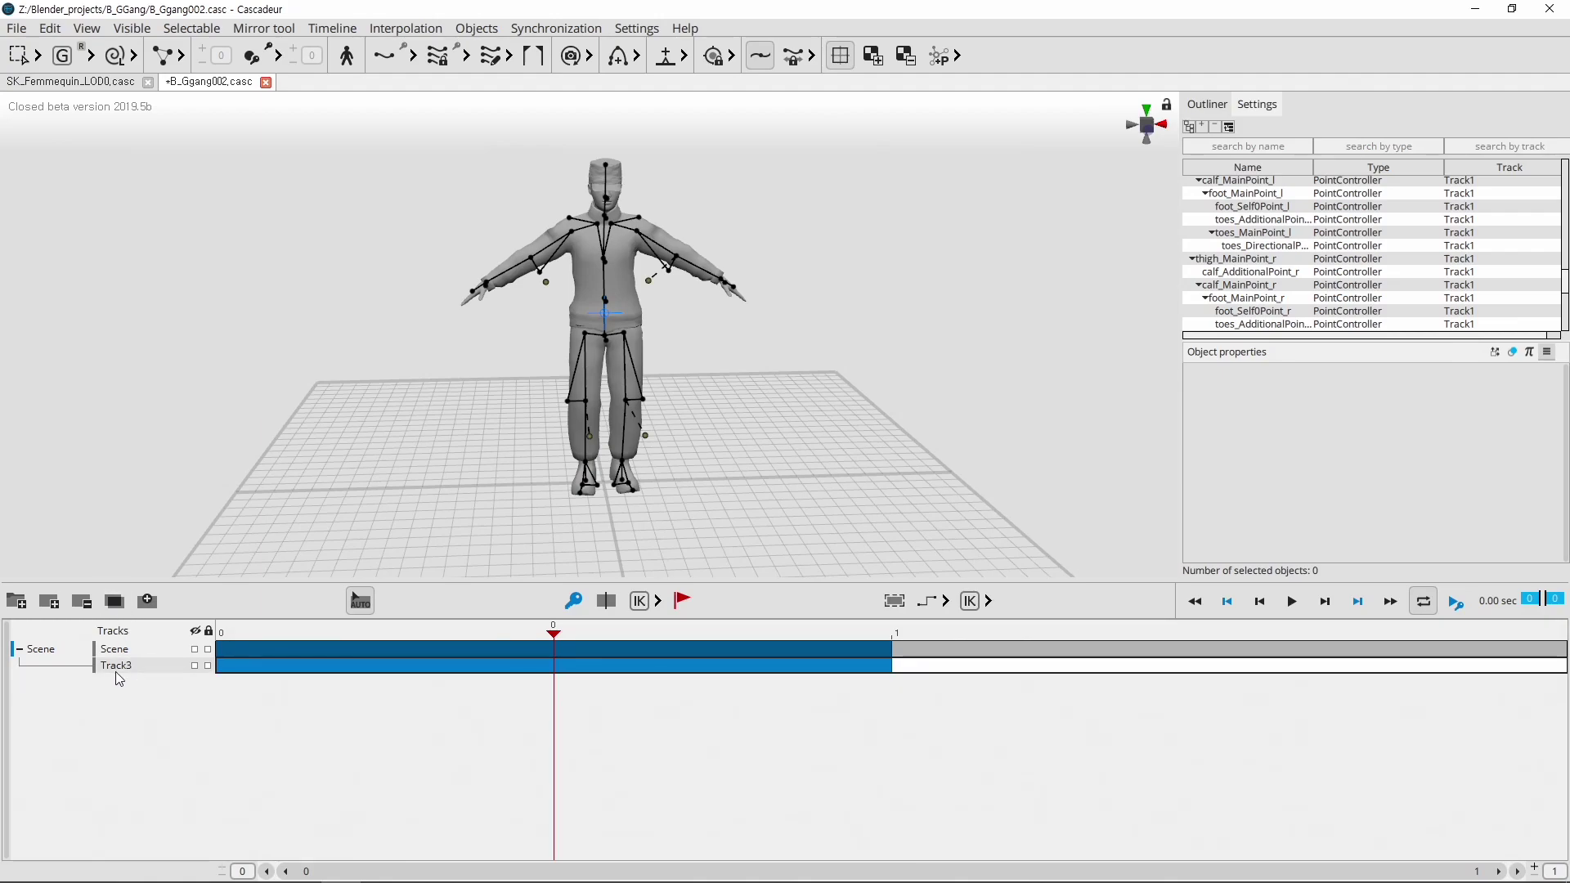
pyautogui.moveTo(119, 675)
pyautogui.mouseDown()
pyautogui.moveTo(137, 659)
pyautogui.moveTo(127, 760)
pyautogui.mouseUp()
# - Add a new Track0 for the left leg chain, nest it inside Track3, and expand Track3
pyautogui.click(628, 337)
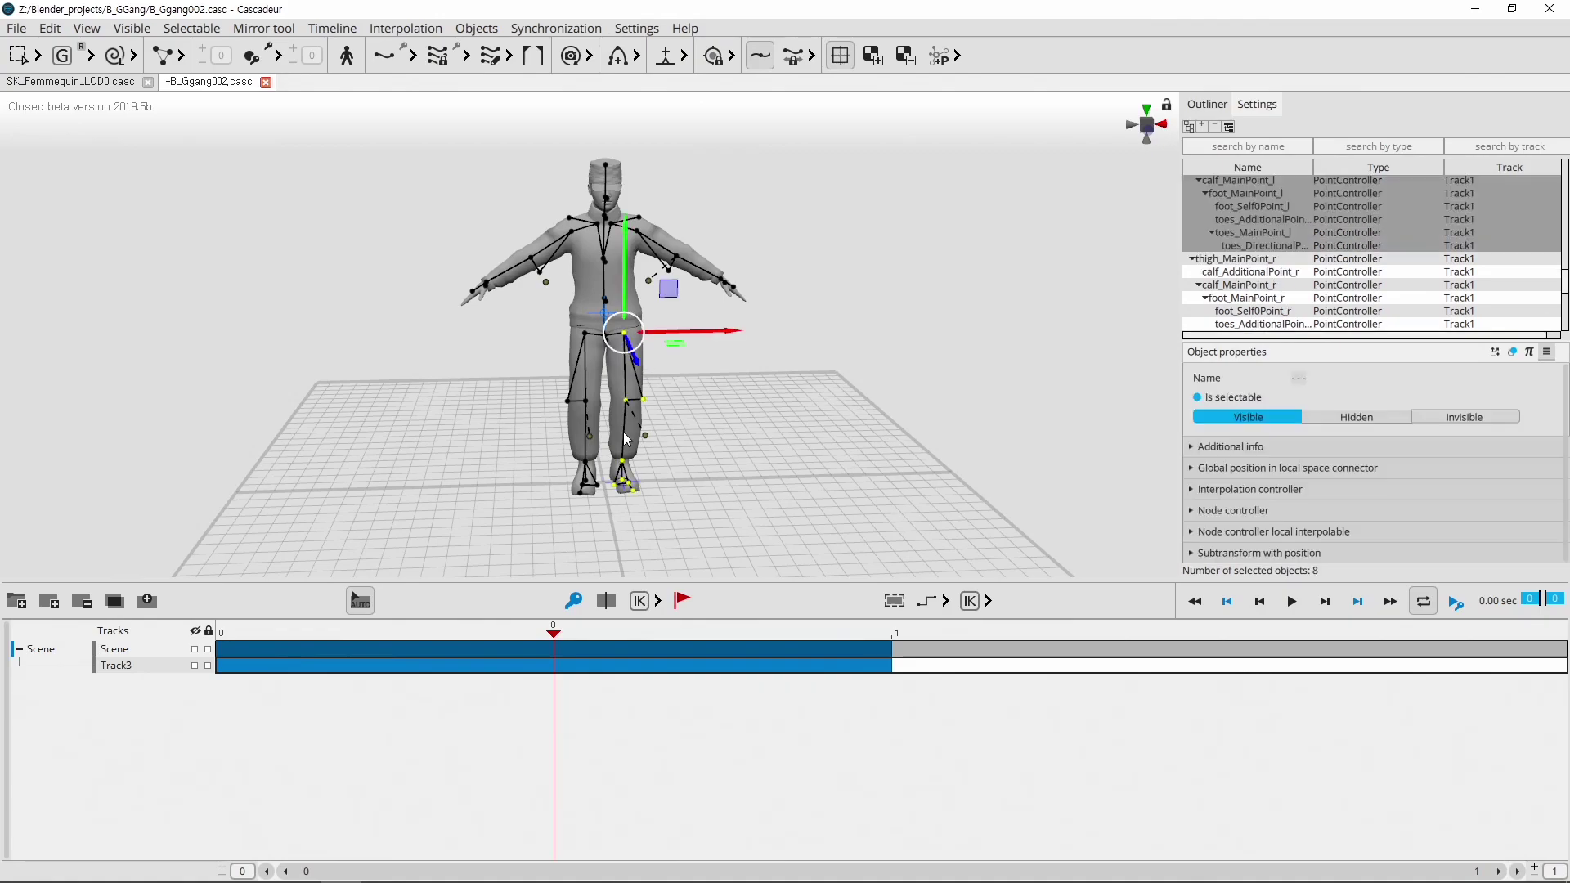
pyautogui.click(50, 601)
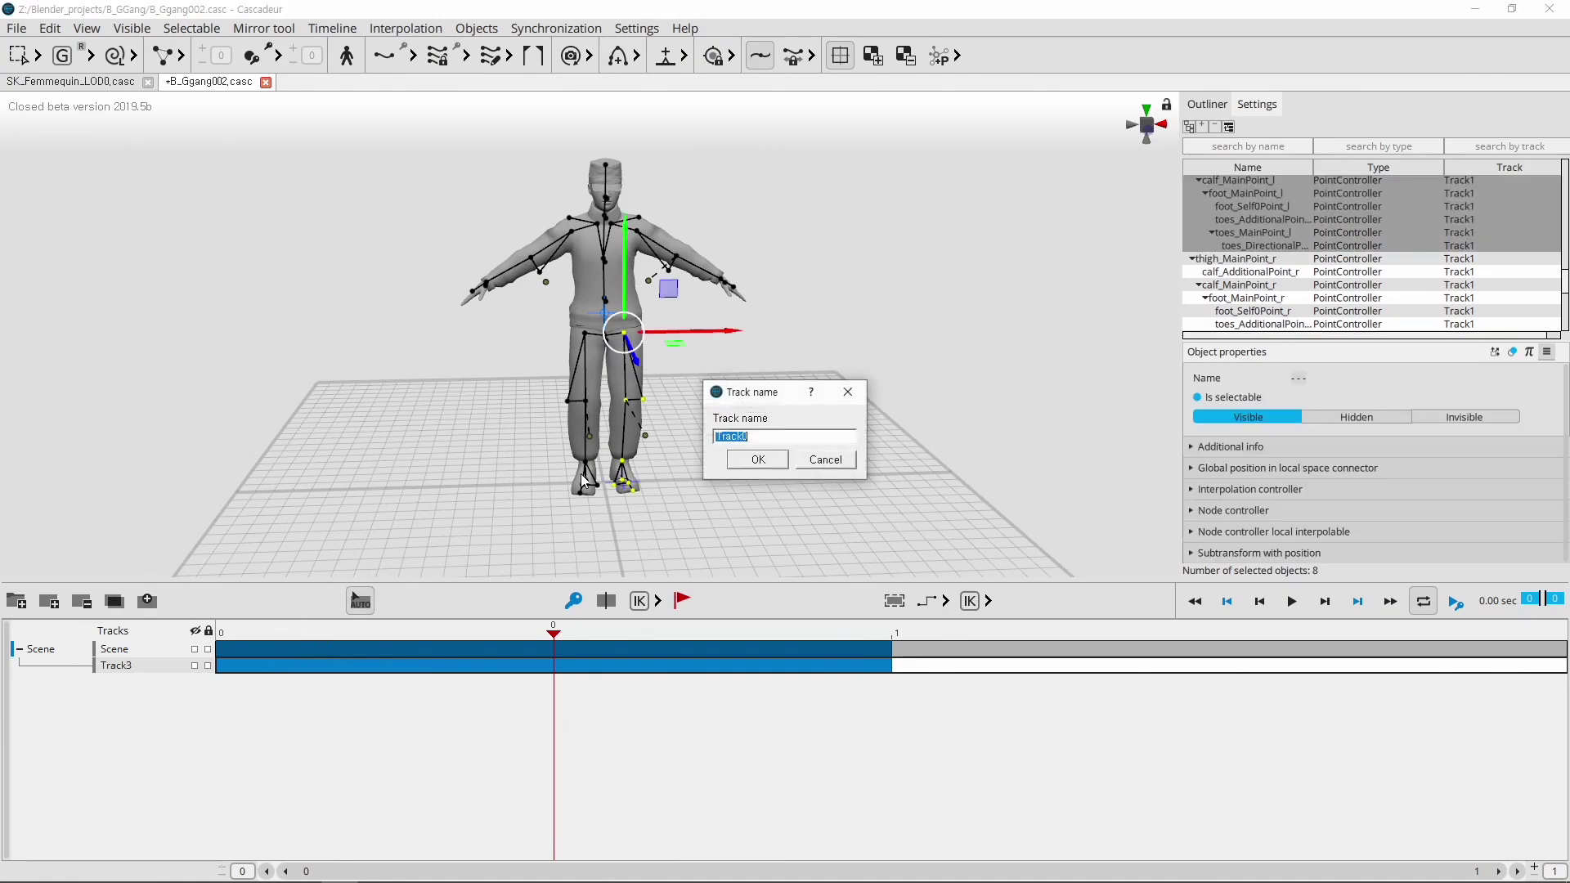
pyautogui.click(753, 459)
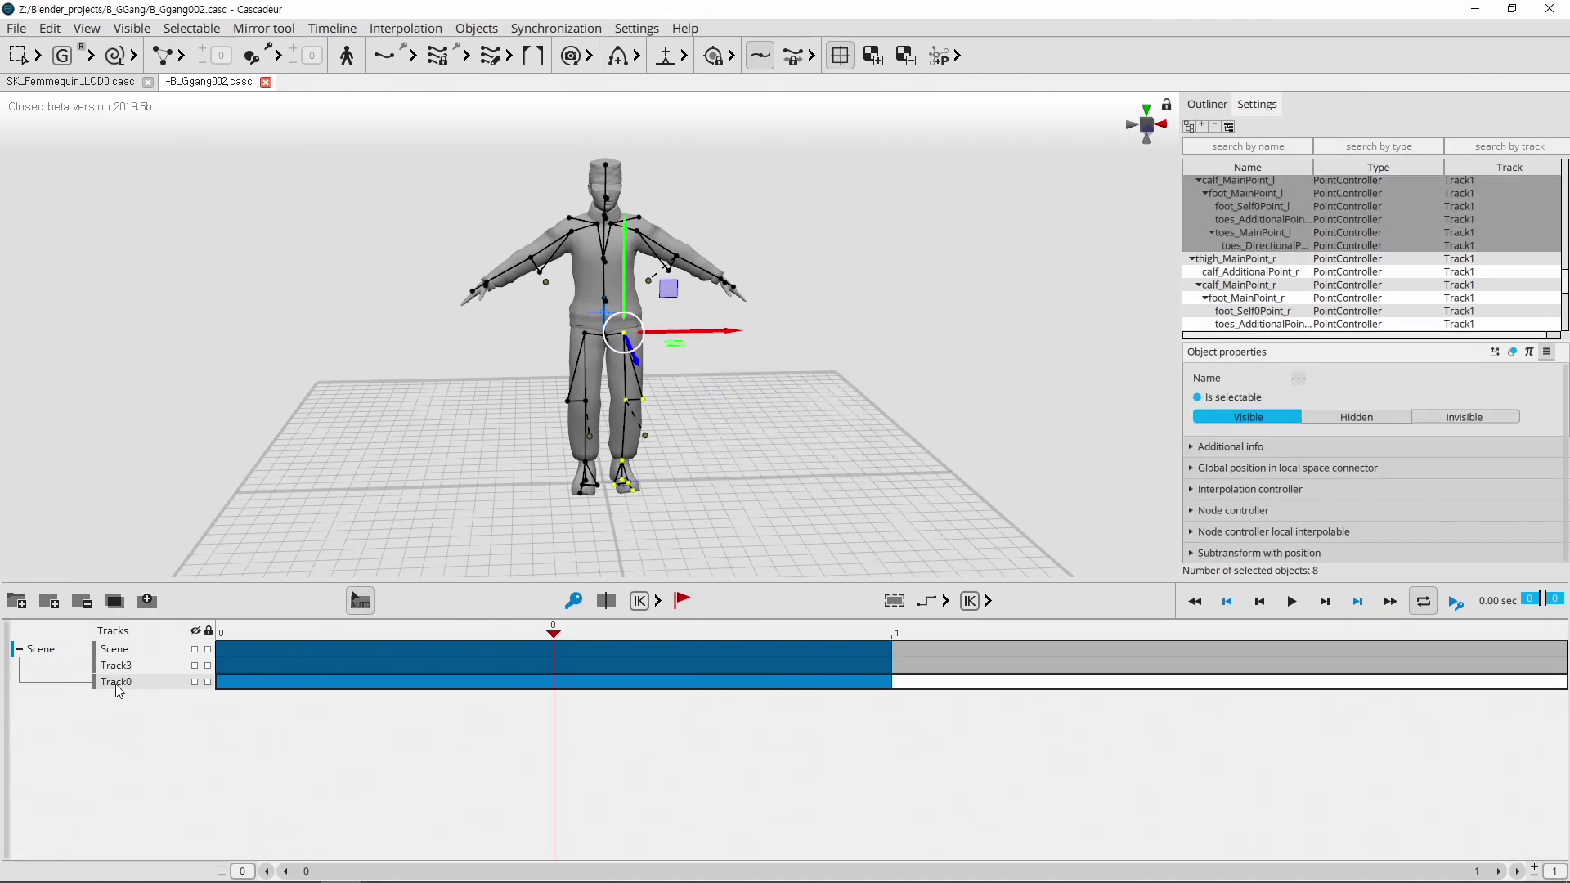
pyautogui.moveTo(119, 683); pyautogui.dragTo(126, 665)
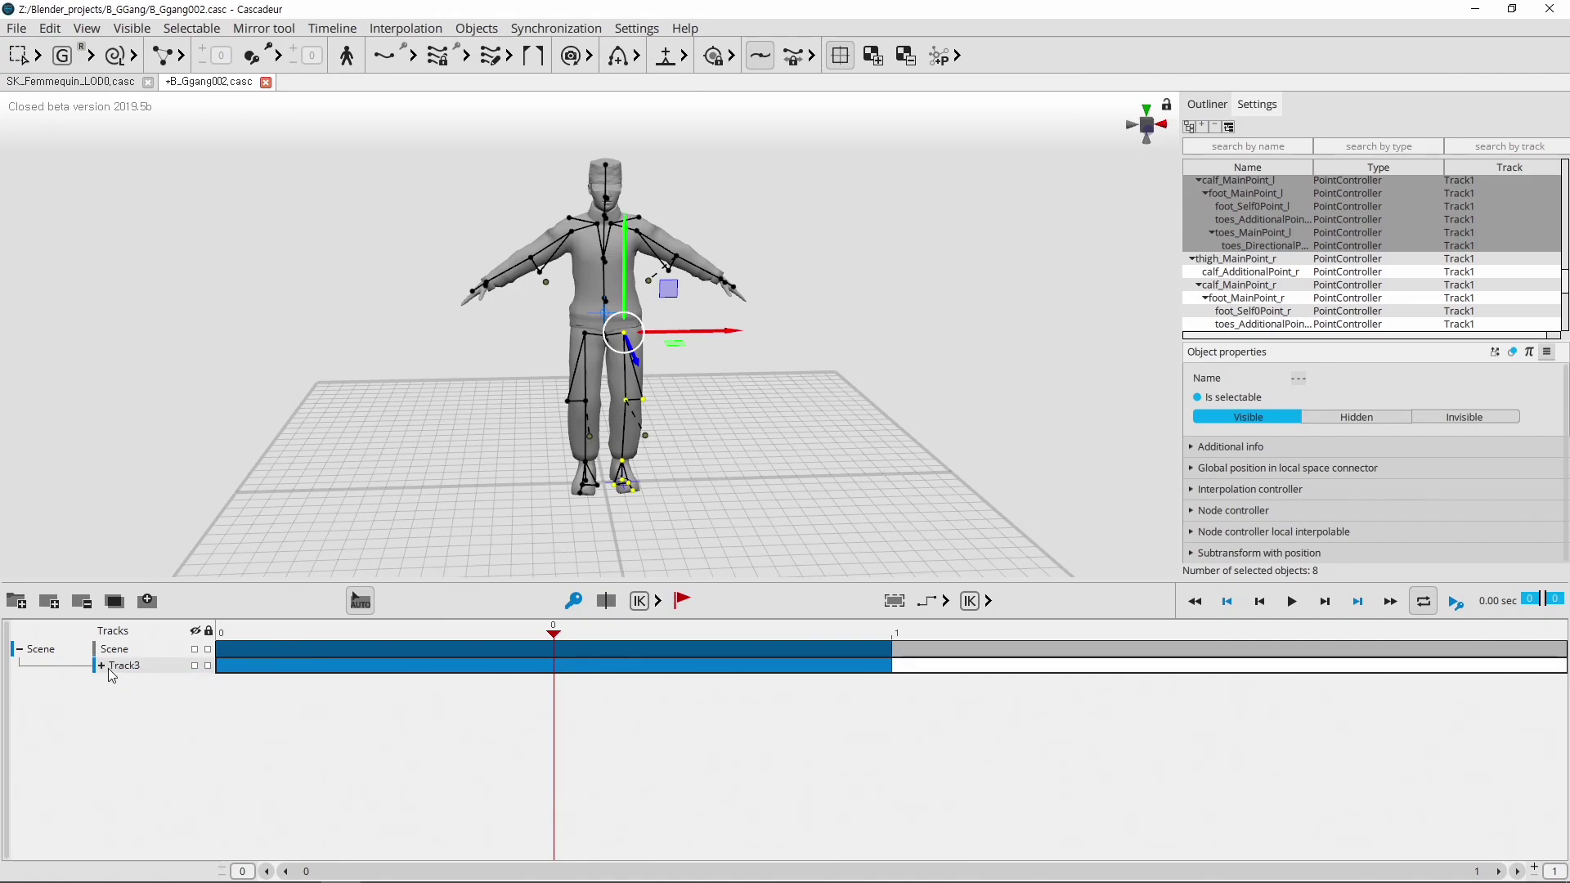
pyautogui.click(103, 666)
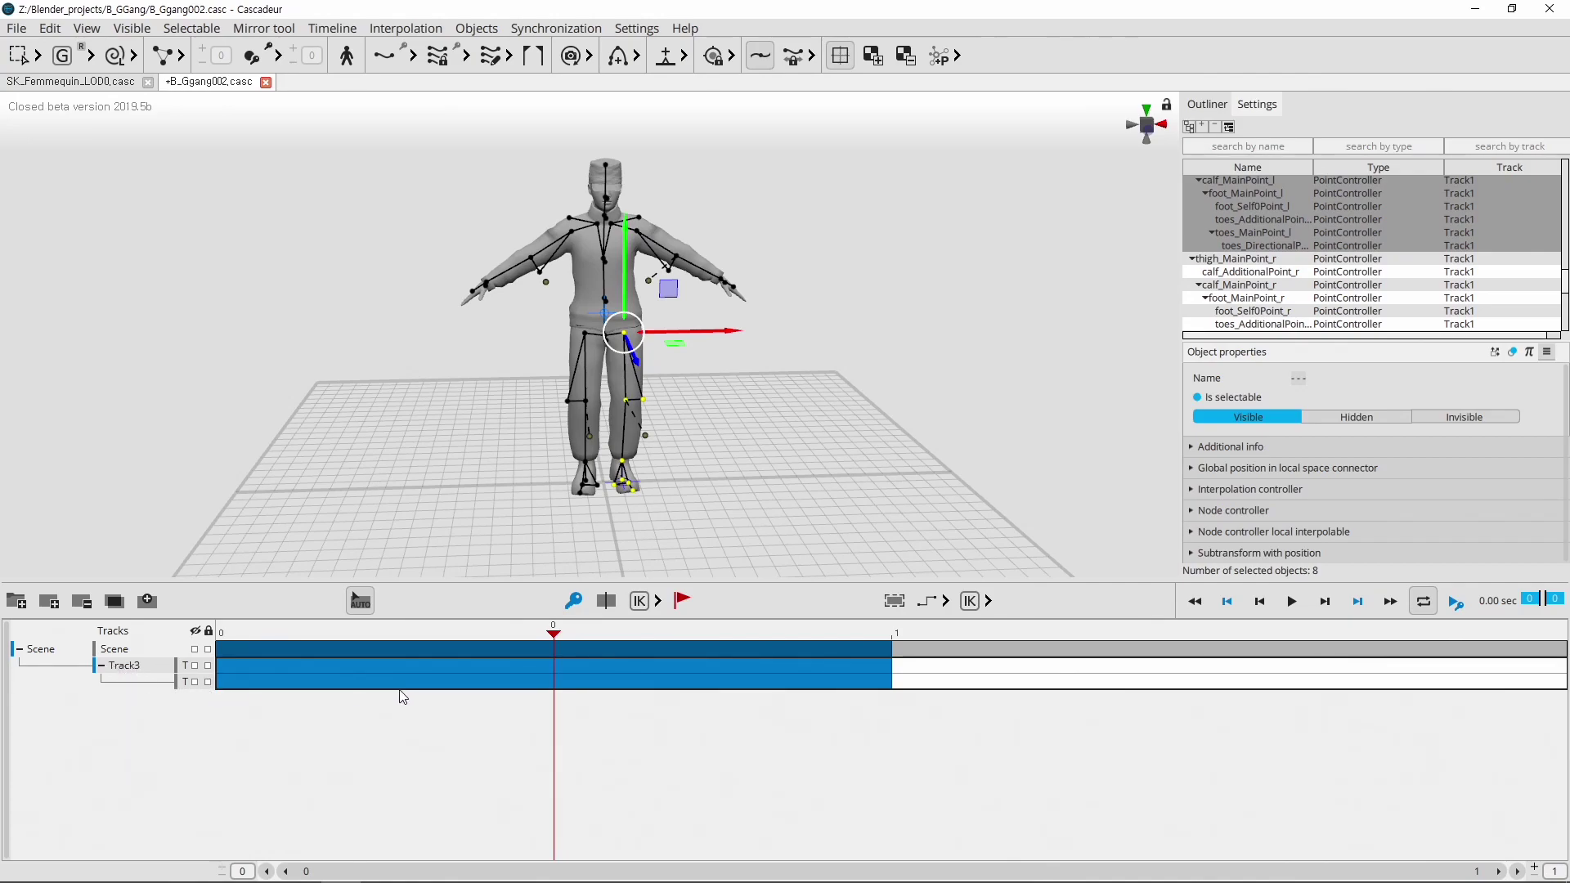
# - Select Track3's objects, then box-select the whole rig and clear the selection
pyautogui.click(510, 665)
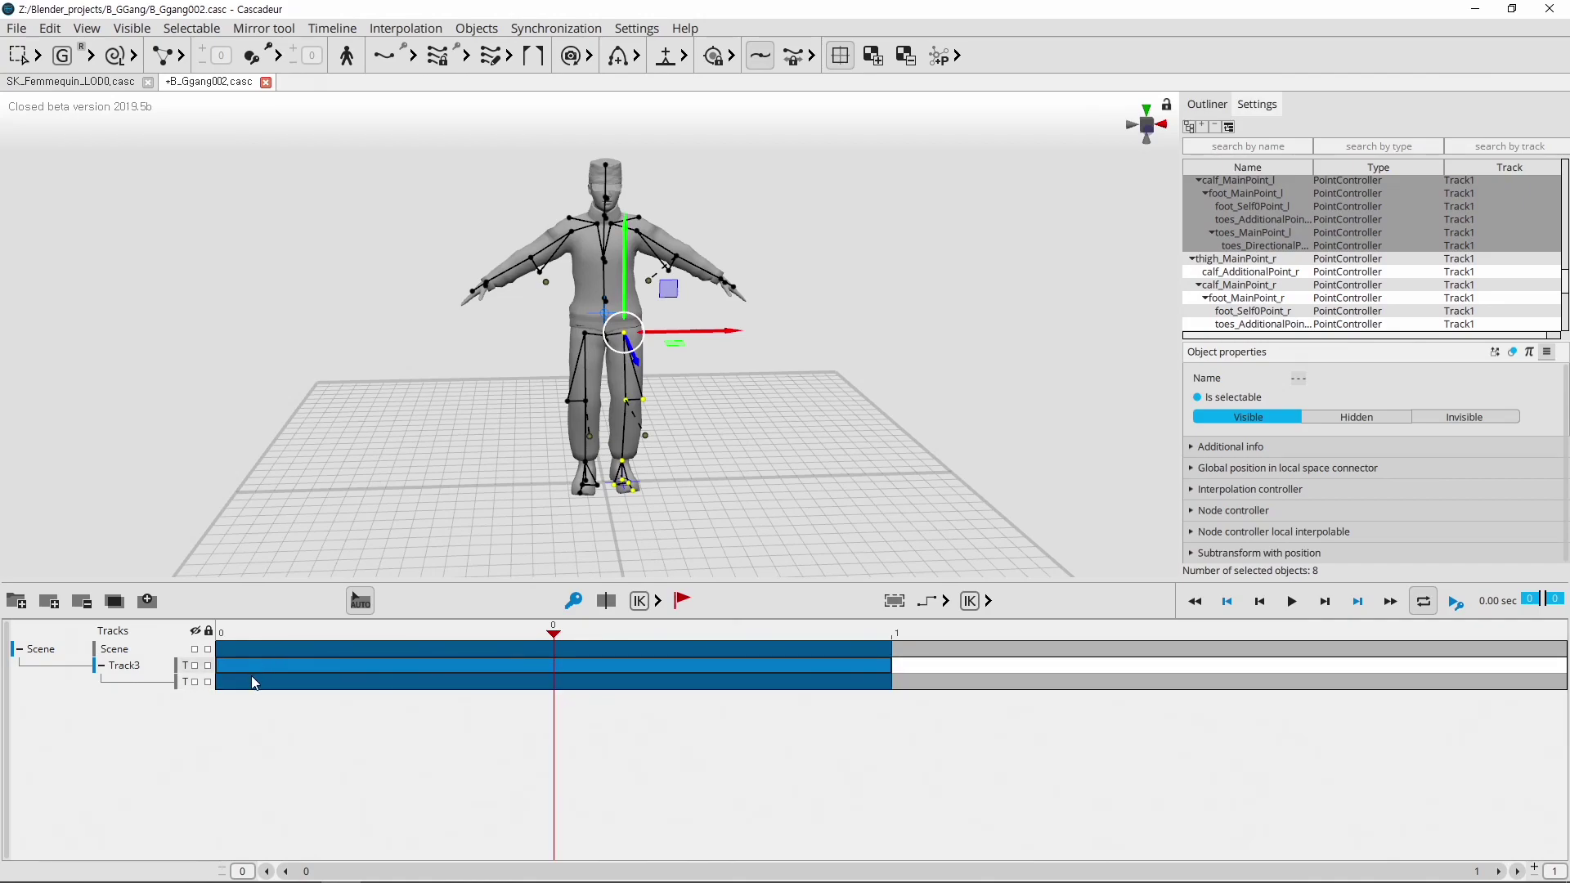
pyautogui.click(394, 668)
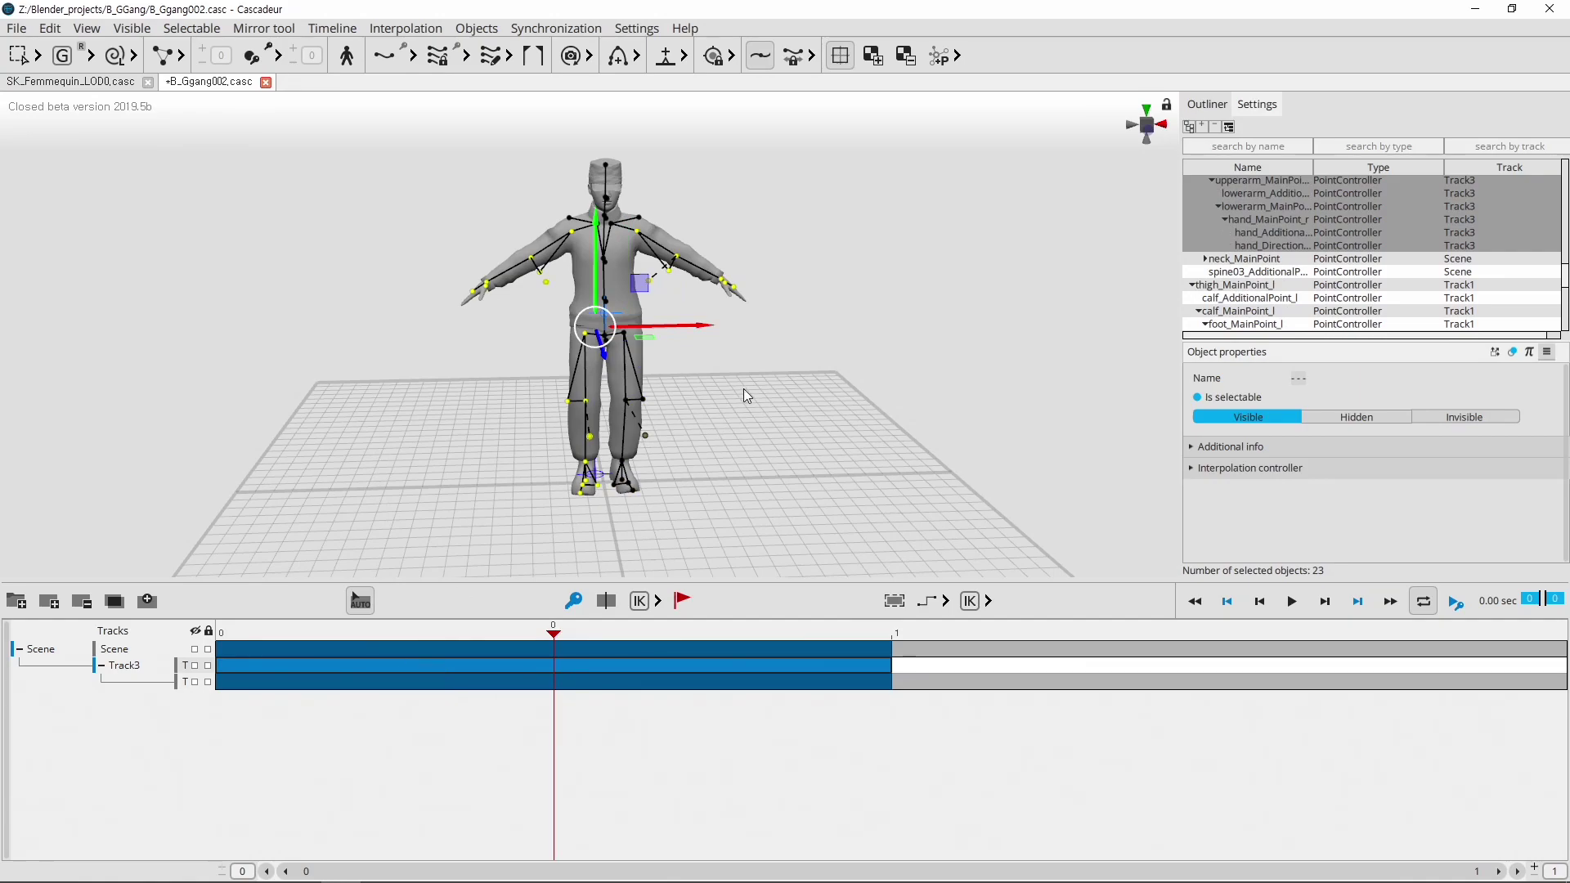
pyautogui.click(738, 415)
pyautogui.moveTo(857, 546)
pyautogui.mouseDown()
pyautogui.moveTo(307, 152)
pyautogui.moveTo(182, 82)
pyautogui.mouseUp()
pyautogui.click(455, 429)
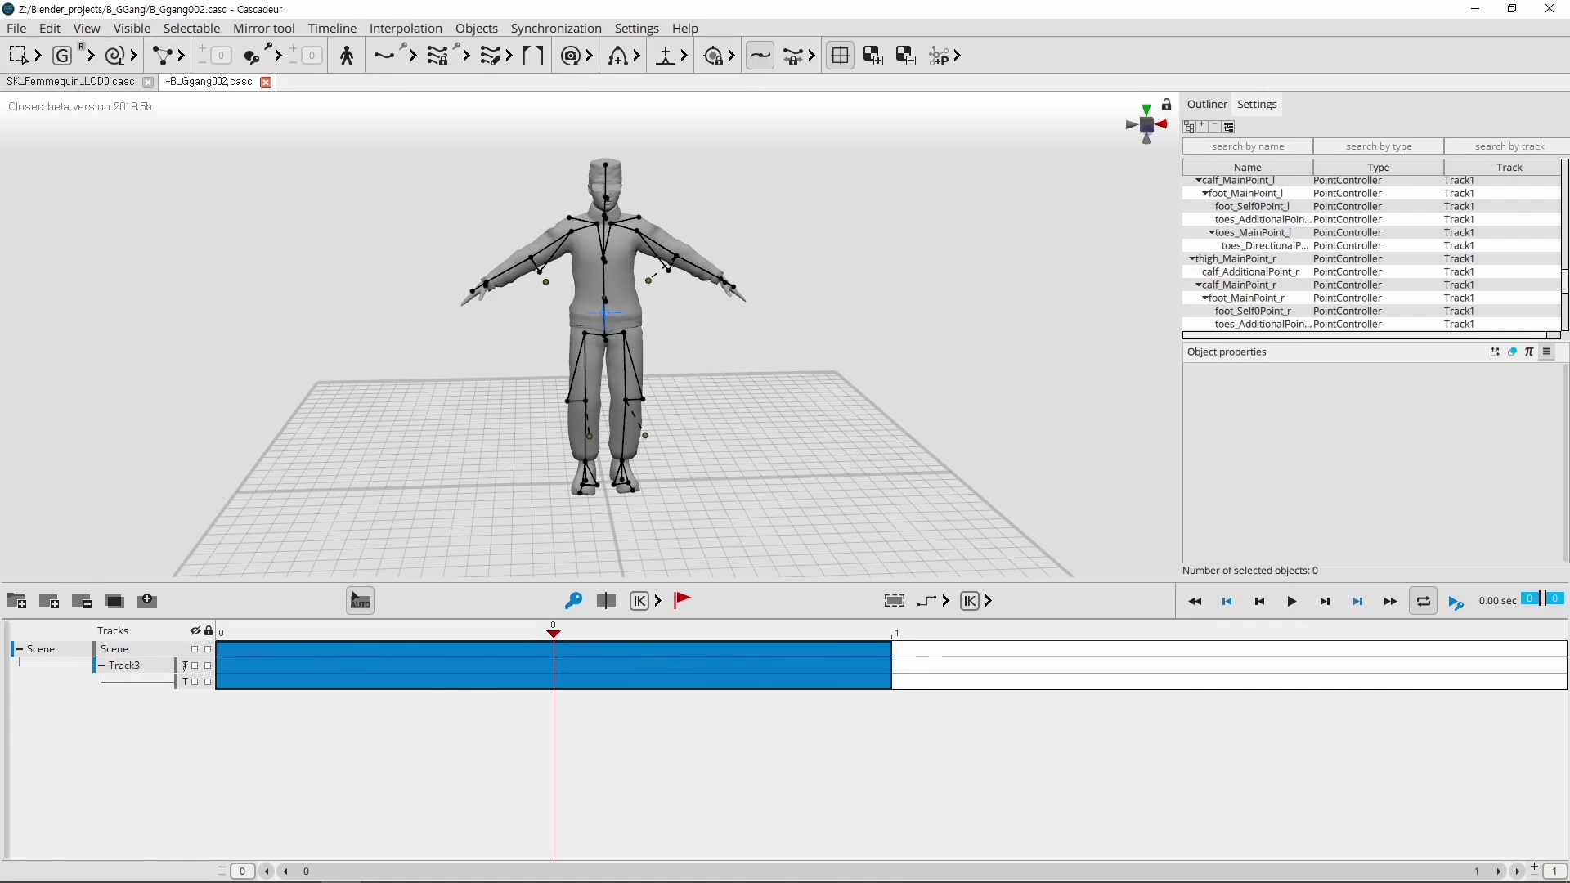
# - Set the timeline end frame to 100 and widen the visible frame range
pyautogui.click(1288, 658)
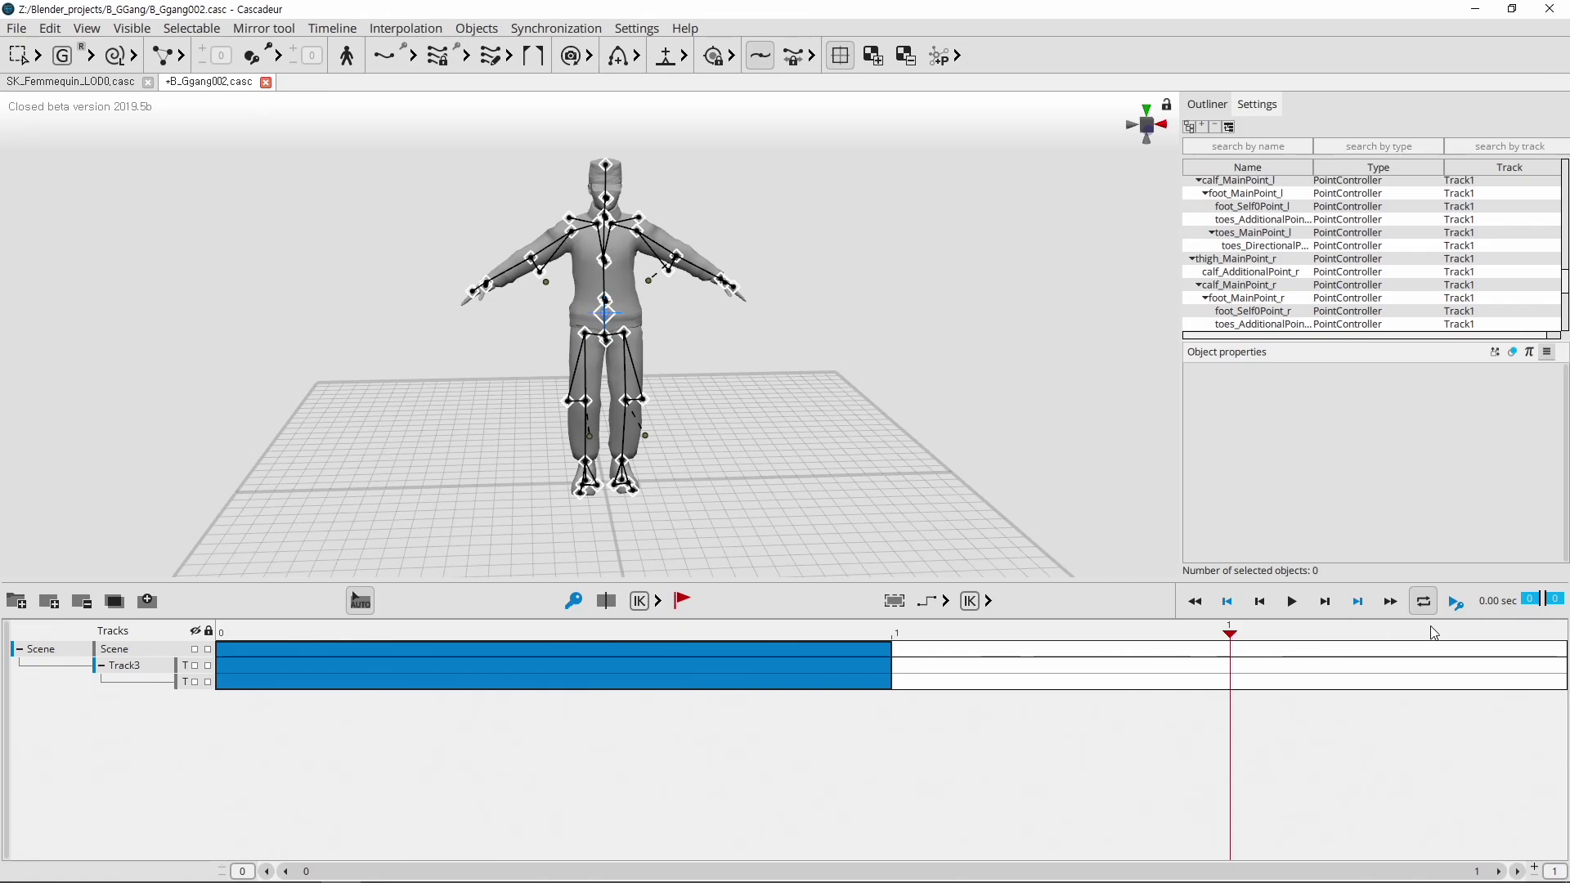
pyautogui.click(1556, 871)
pyautogui.write('100')
pyautogui.press('Return')
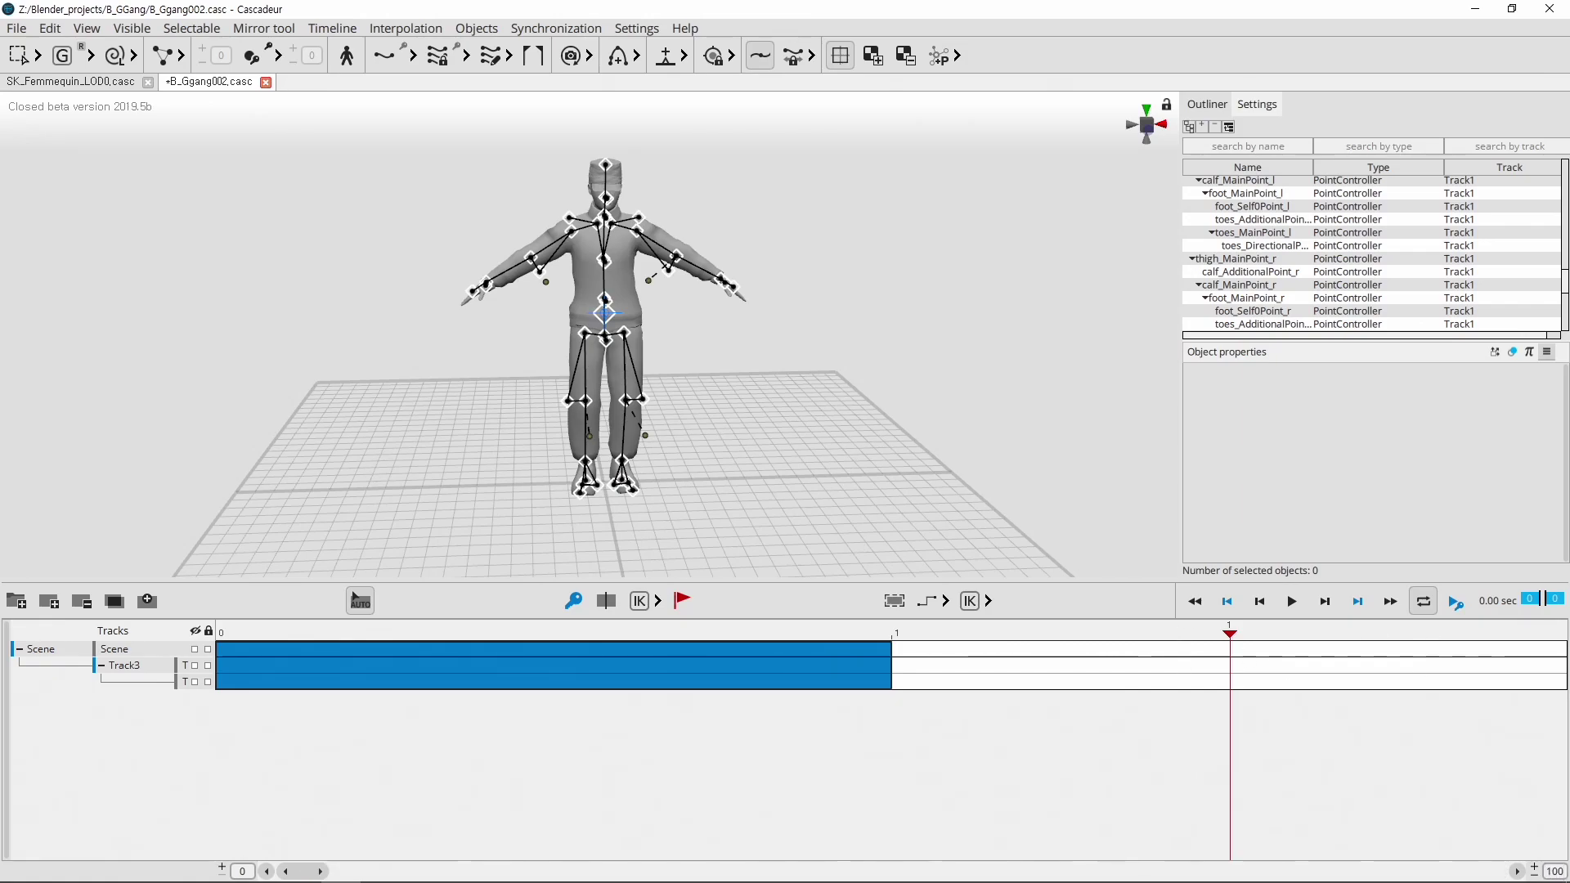
pyautogui.moveTo(317, 872); pyautogui.dragTo(917, 872)
pyautogui.moveTo(266, 636); pyautogui.dragTo(593, 636)
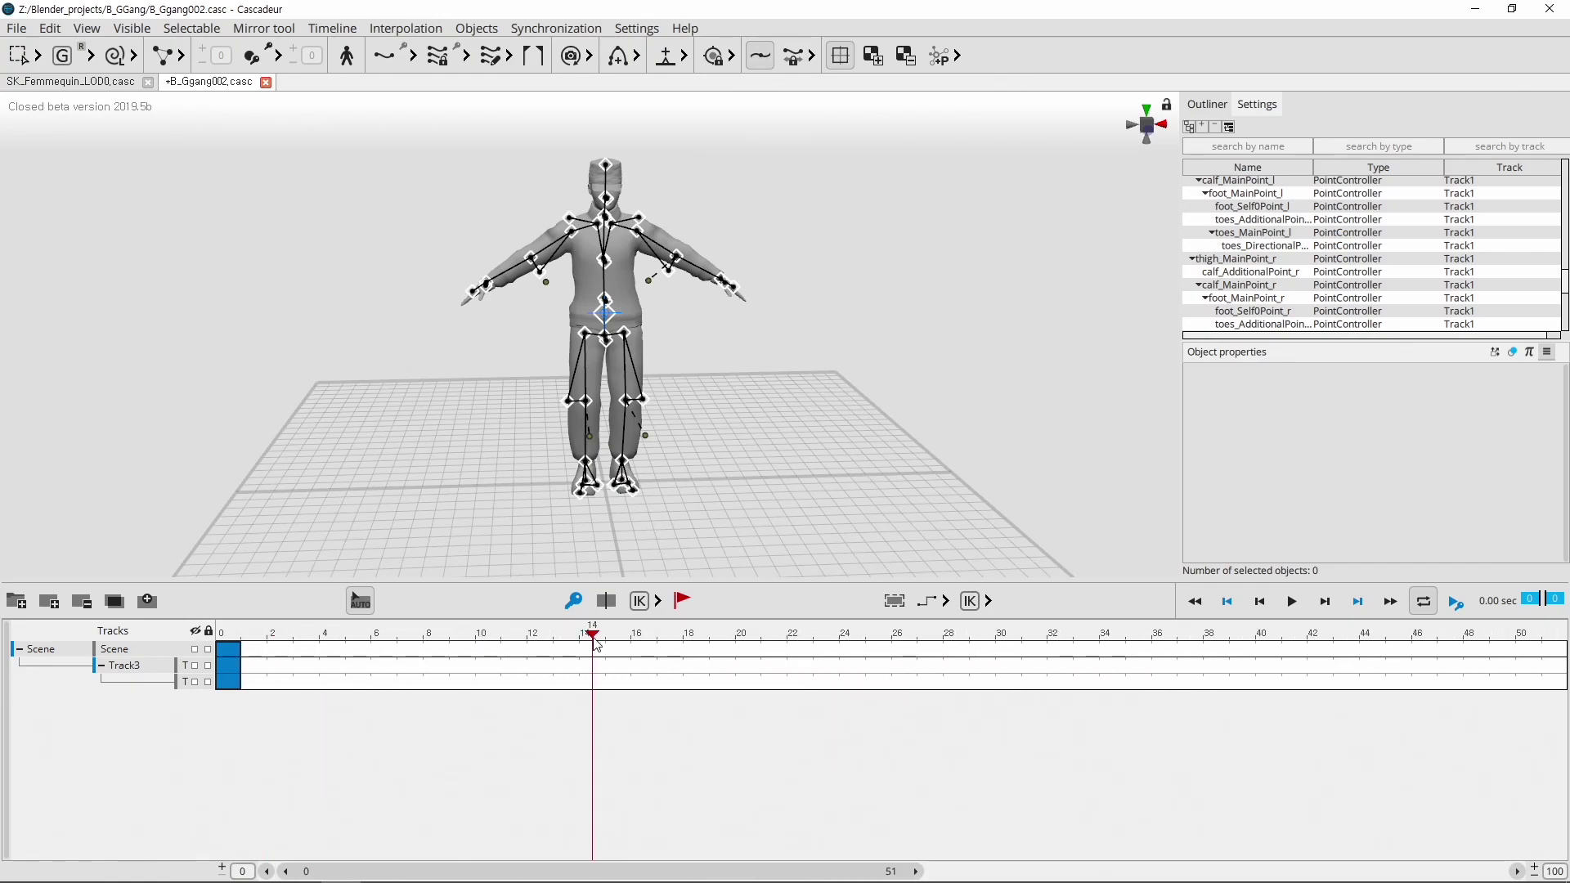
# - Move all rig points onto the Scene track, delete Track3, and clear the selection
pyautogui.click(124, 665)
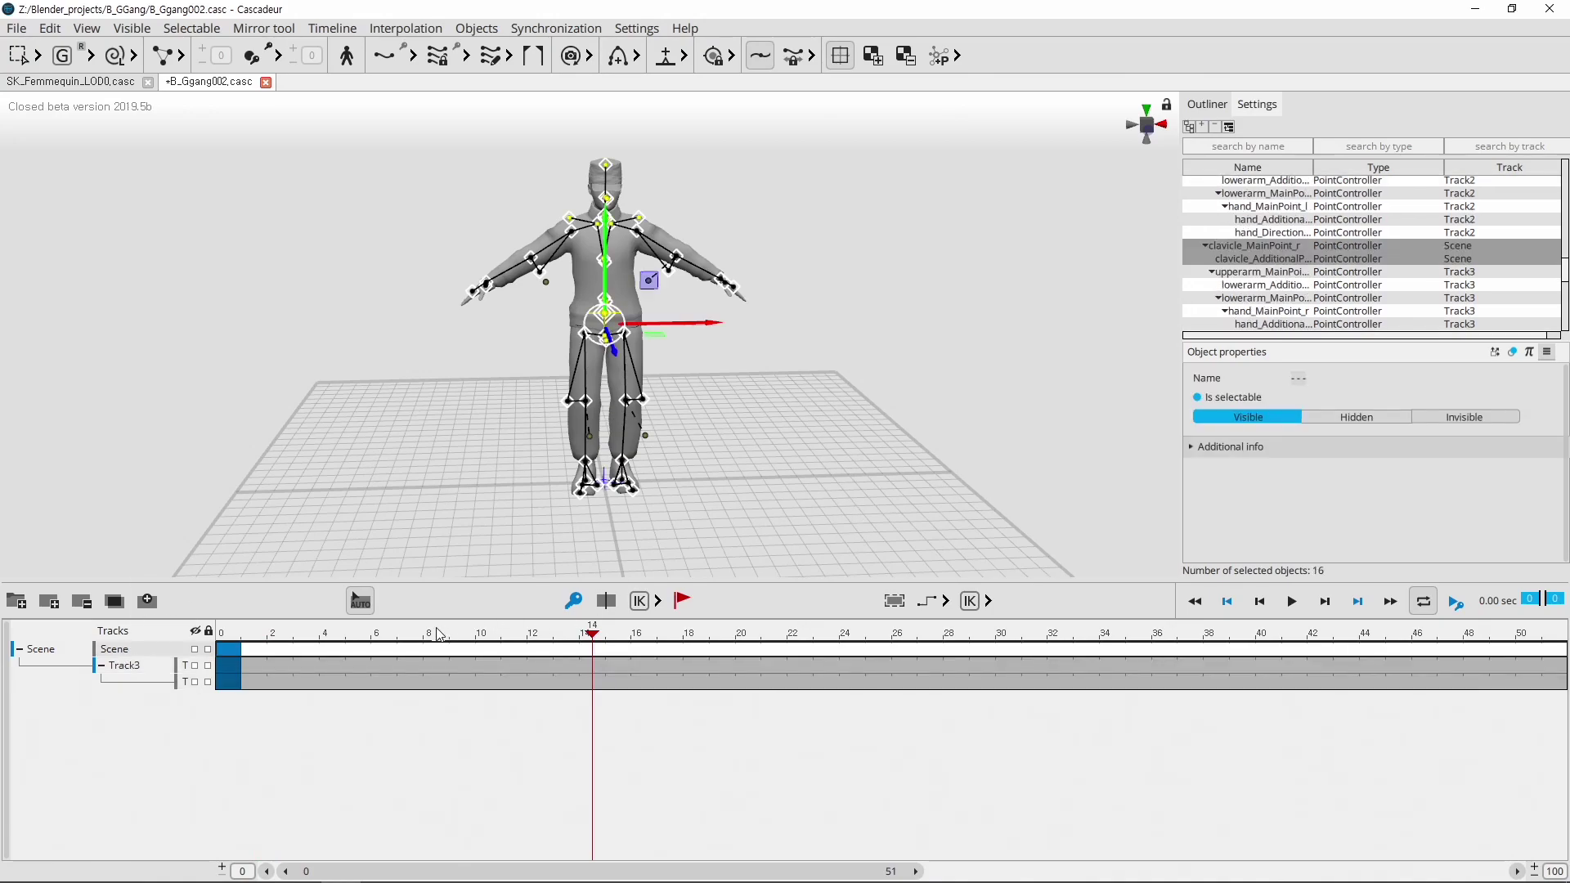
pyautogui.click(229, 634)
pyautogui.moveTo(802, 532); pyautogui.dragTo(303, 126)
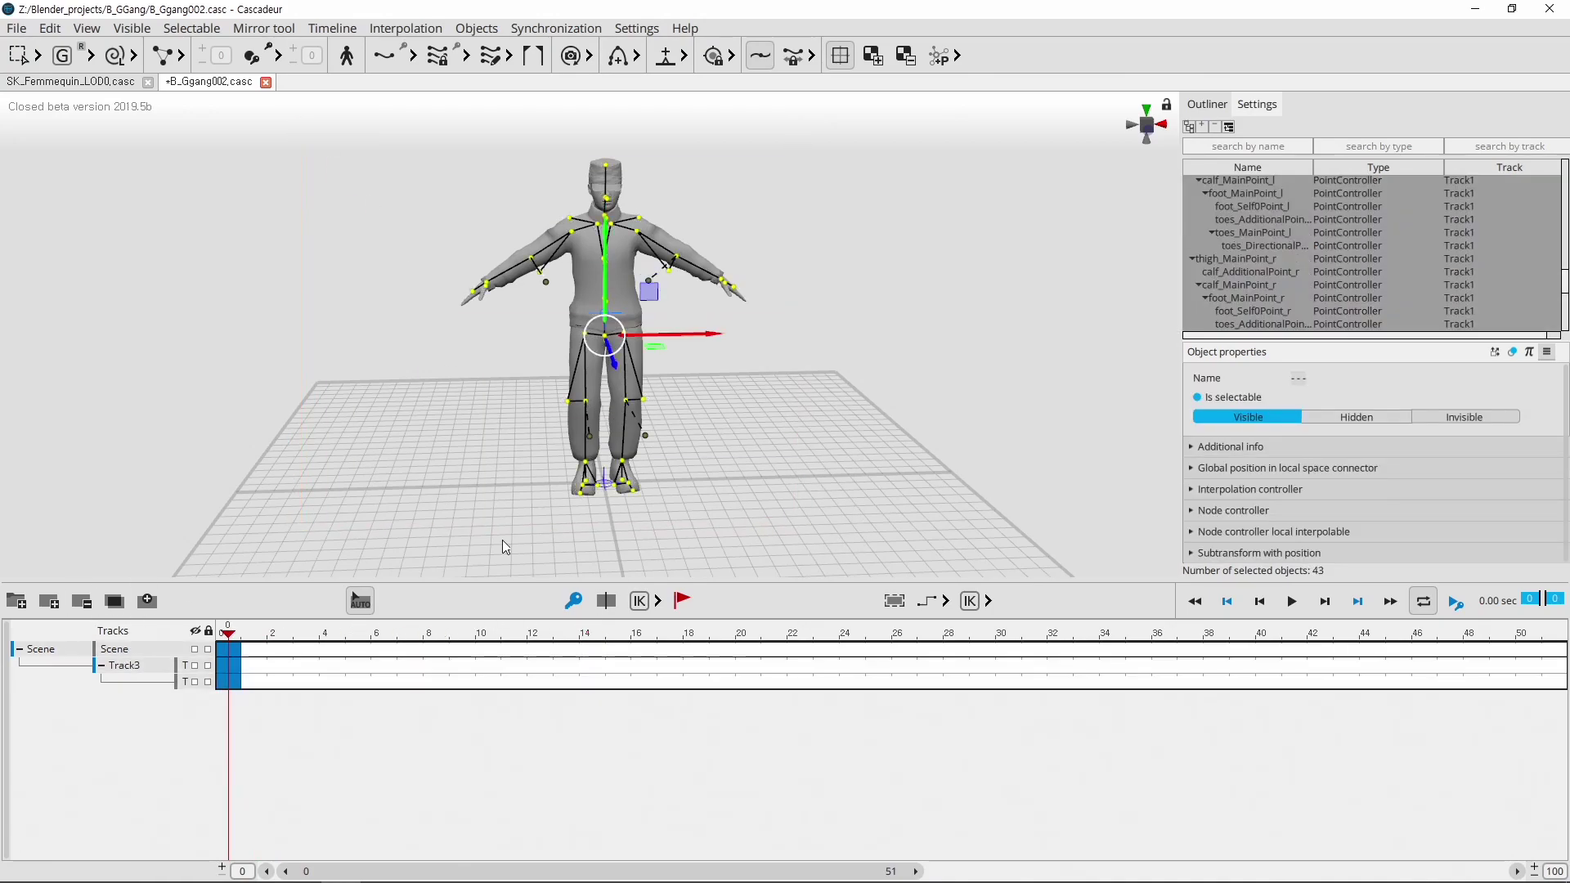
pyautogui.moveTo(245, 690); pyautogui.dragTo(123, 650)
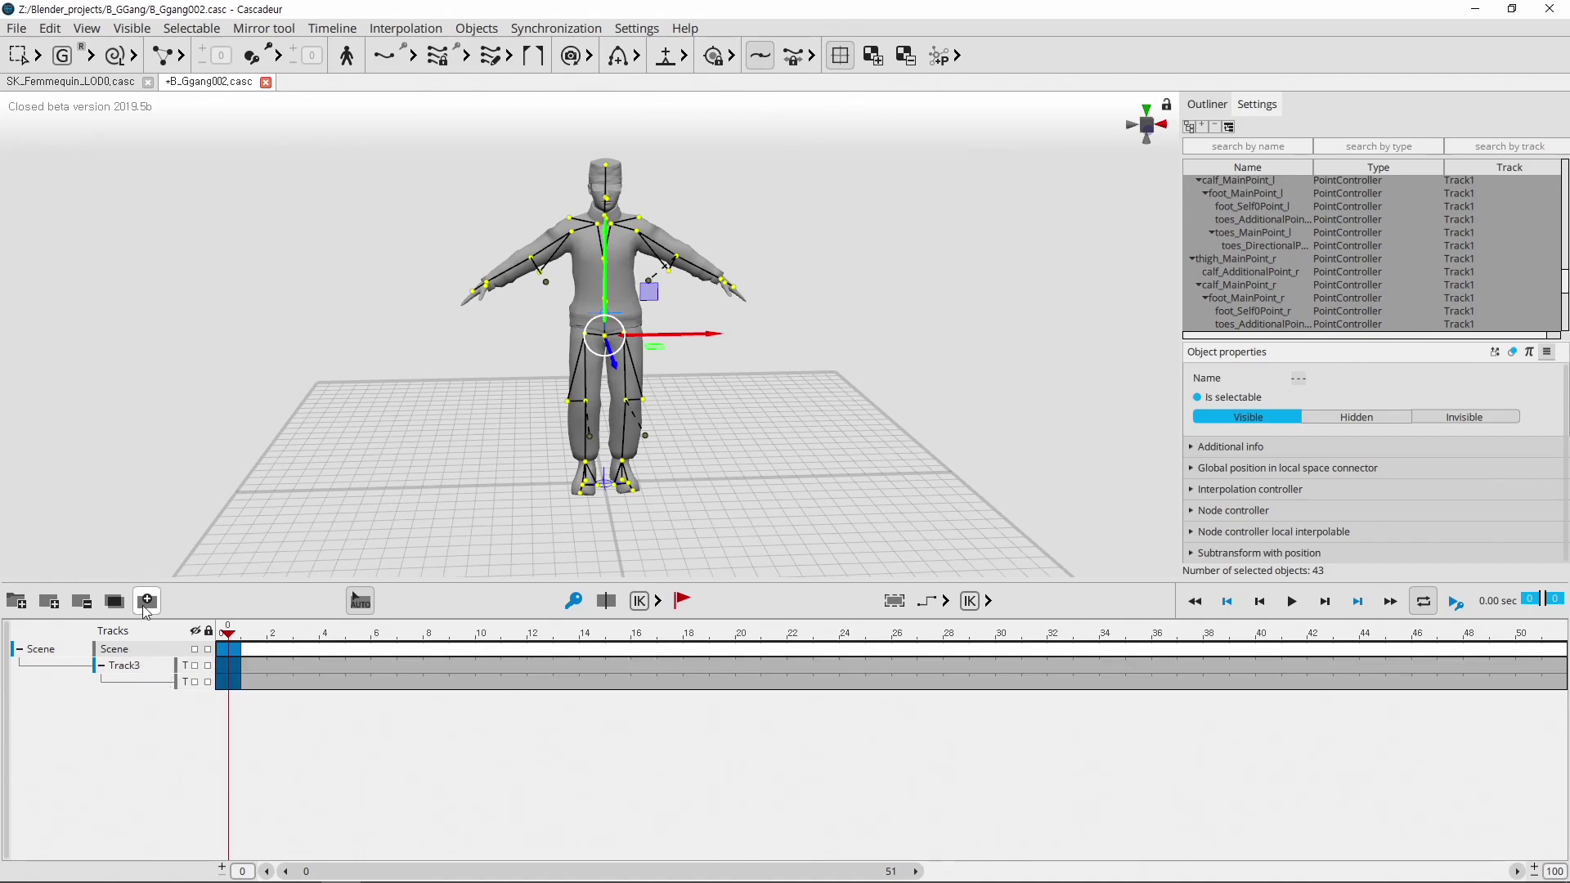
pyautogui.click(134, 667)
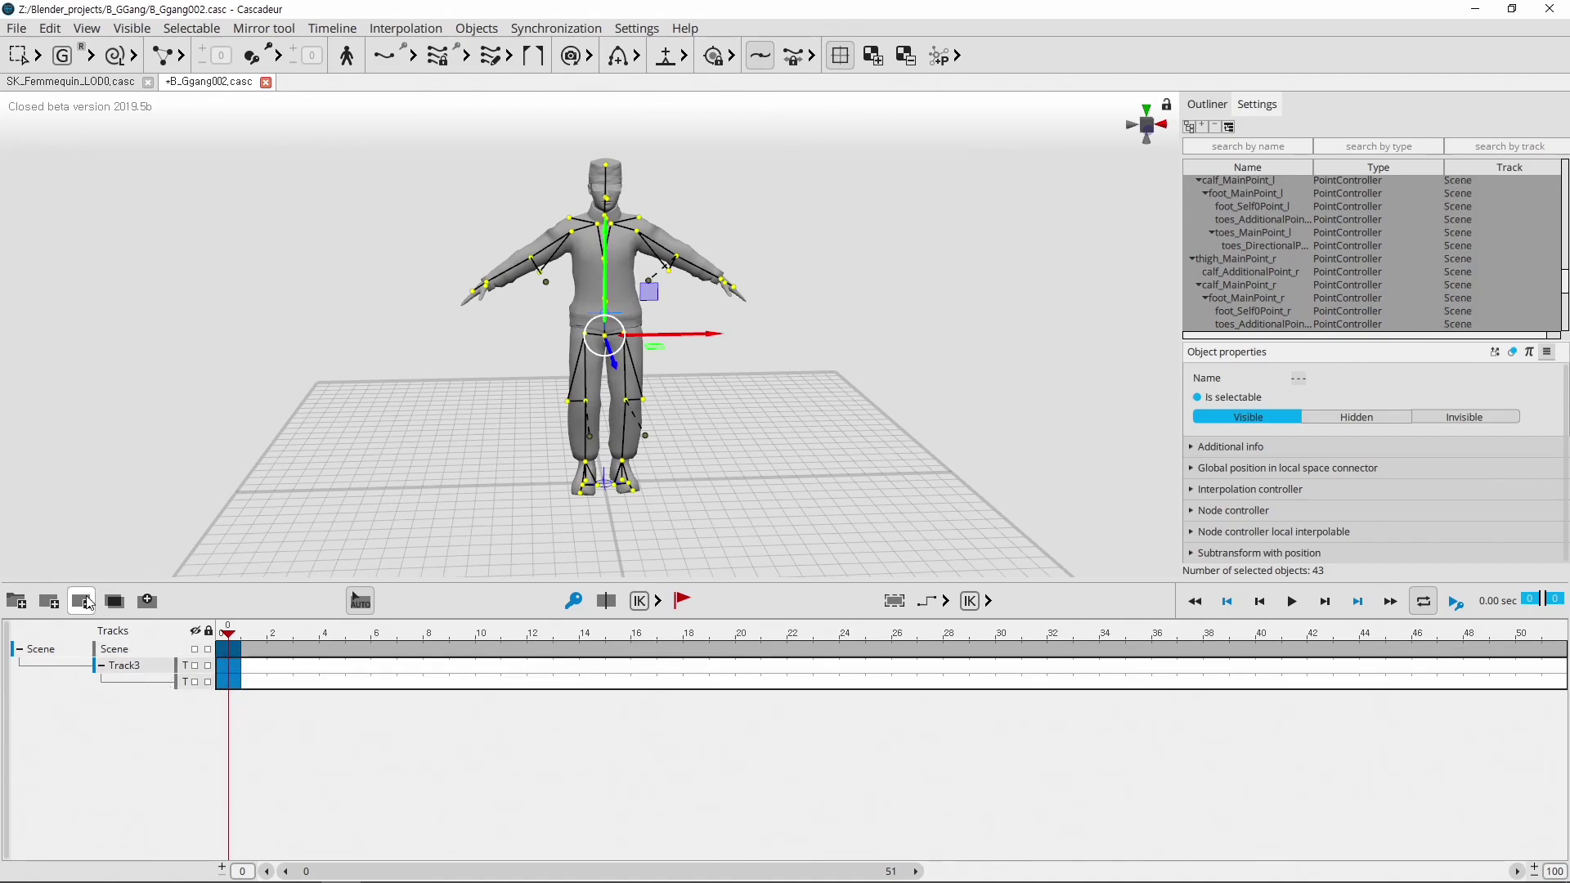
pyautogui.click(52, 604)
pyautogui.moveTo(252, 650)
pyautogui.mouseDown()
pyautogui.moveTo(470, 650)
pyautogui.moveTo(365, 651)
pyautogui.moveTo(385, 650)
pyautogui.mouseUp()
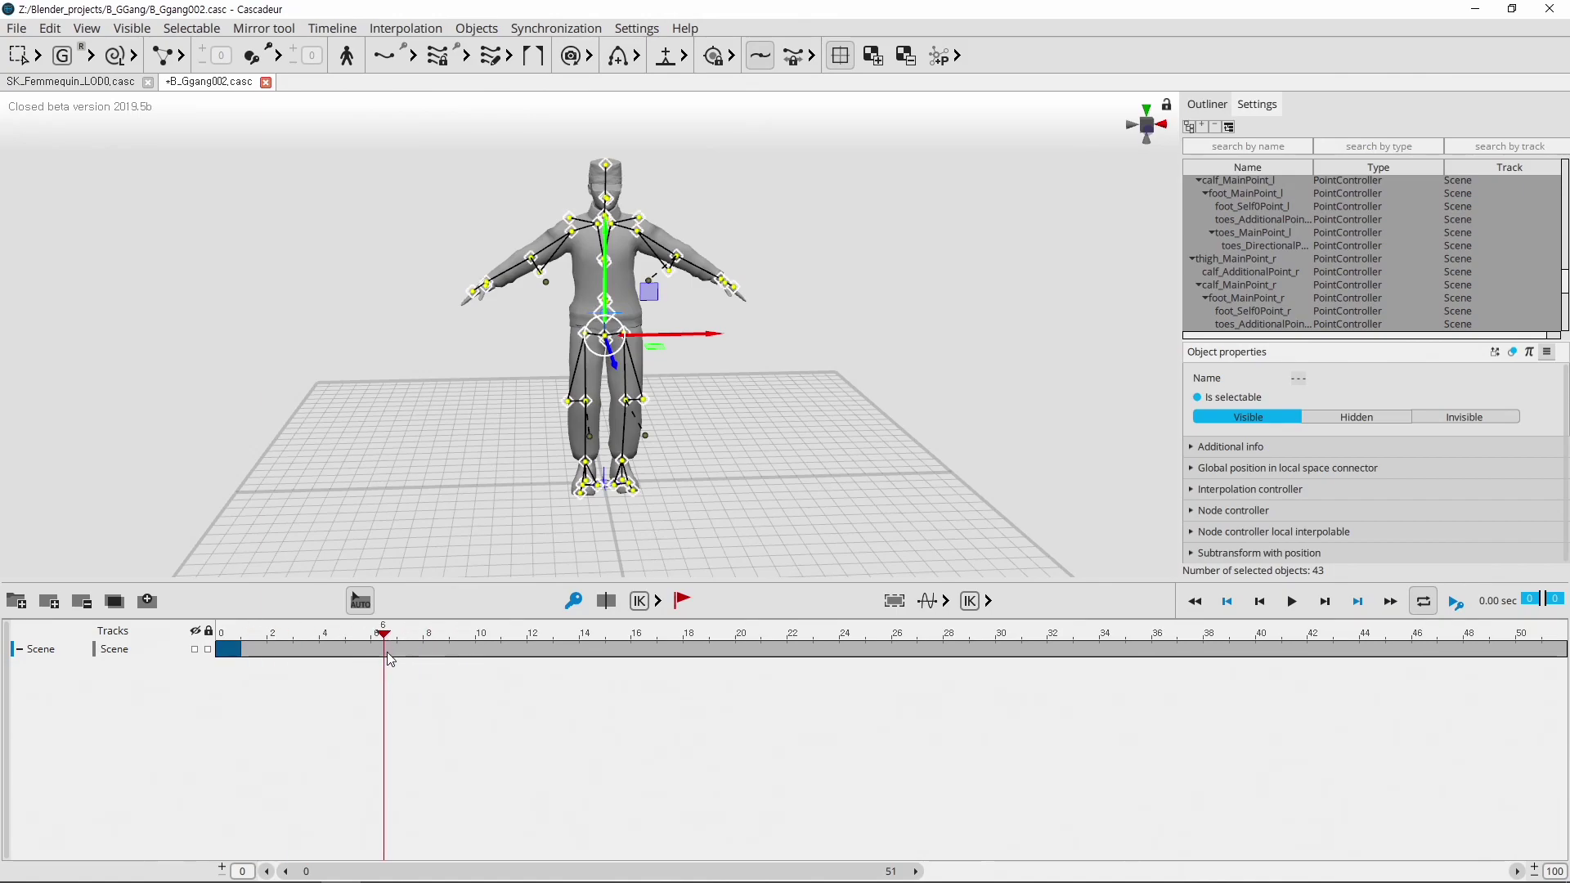
pyautogui.click(782, 518)
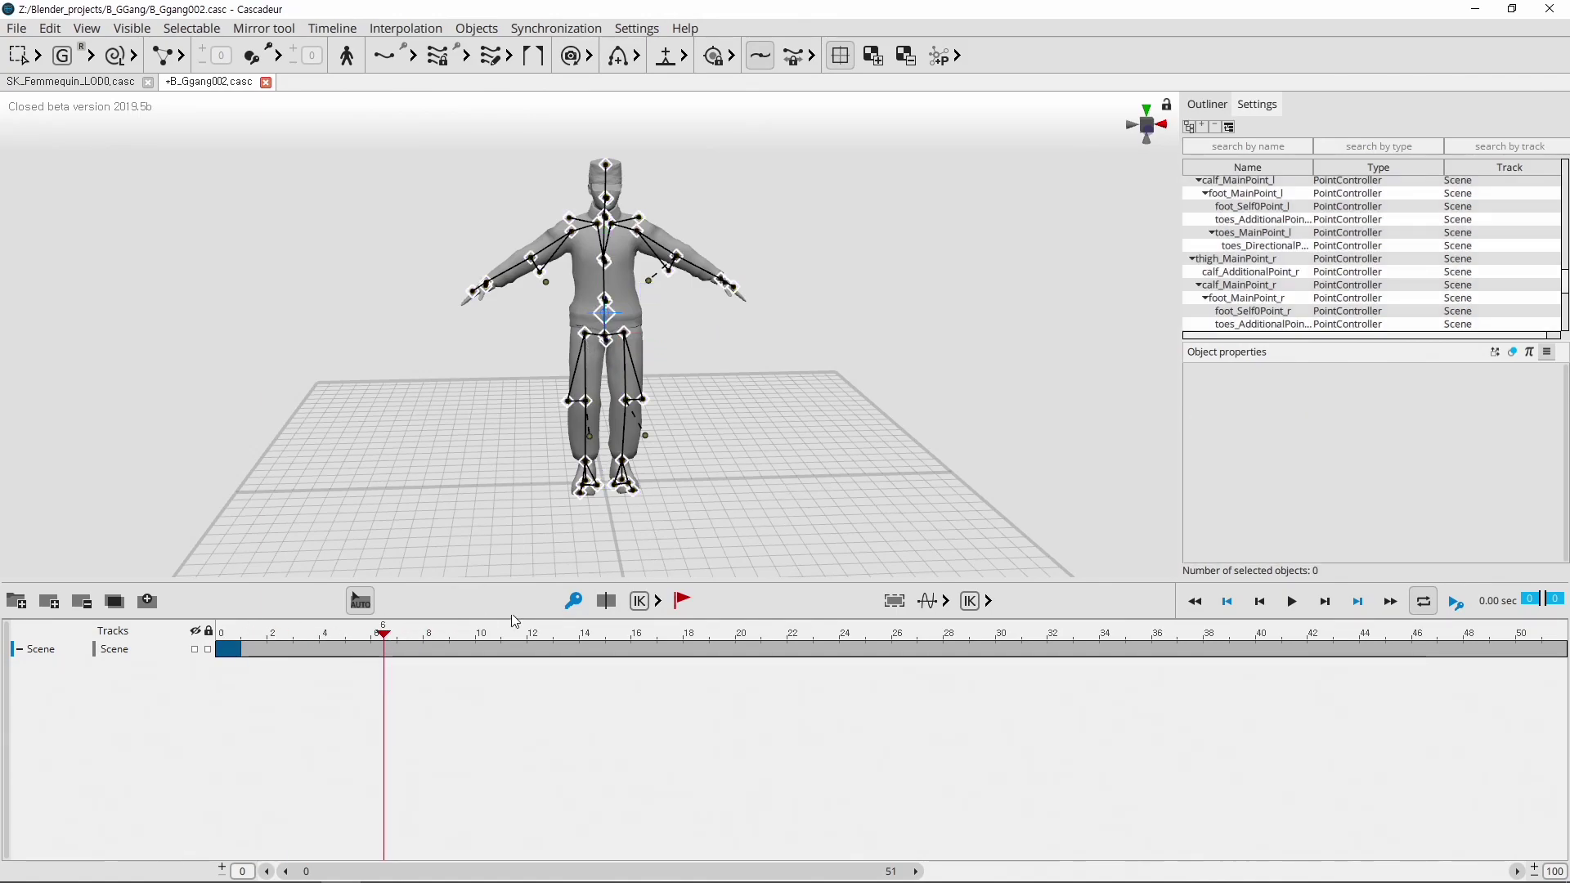
# - Key frame 7 with the right foot pushed outward so the leg steps to the side
pyautogui.click(411, 648)
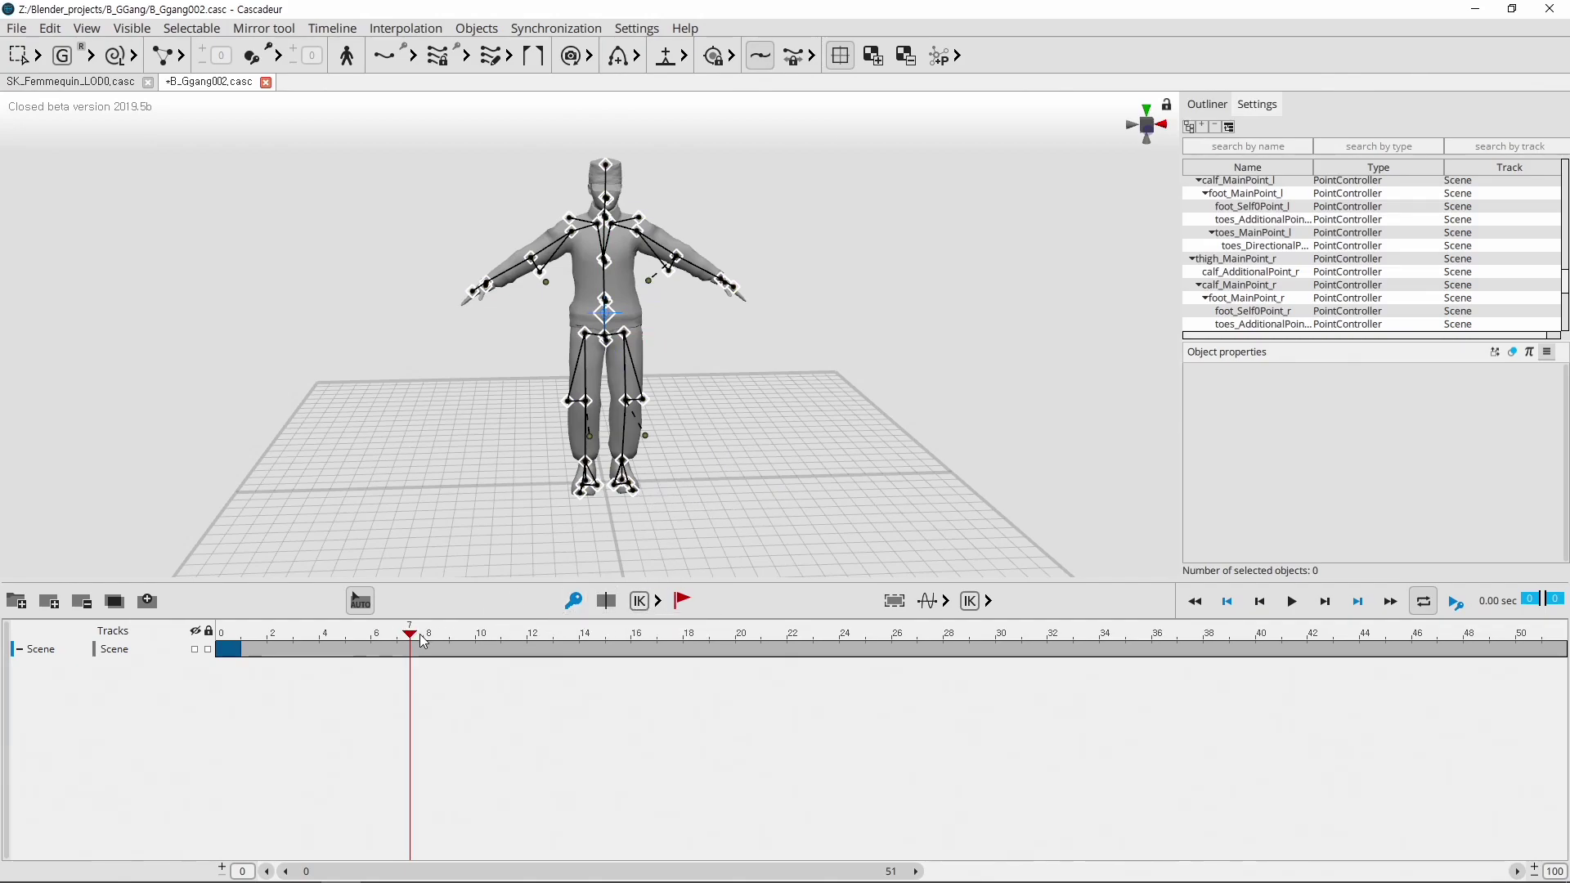
pyautogui.click(573, 601)
pyautogui.moveTo(704, 523); pyautogui.dragTo(607, 378)
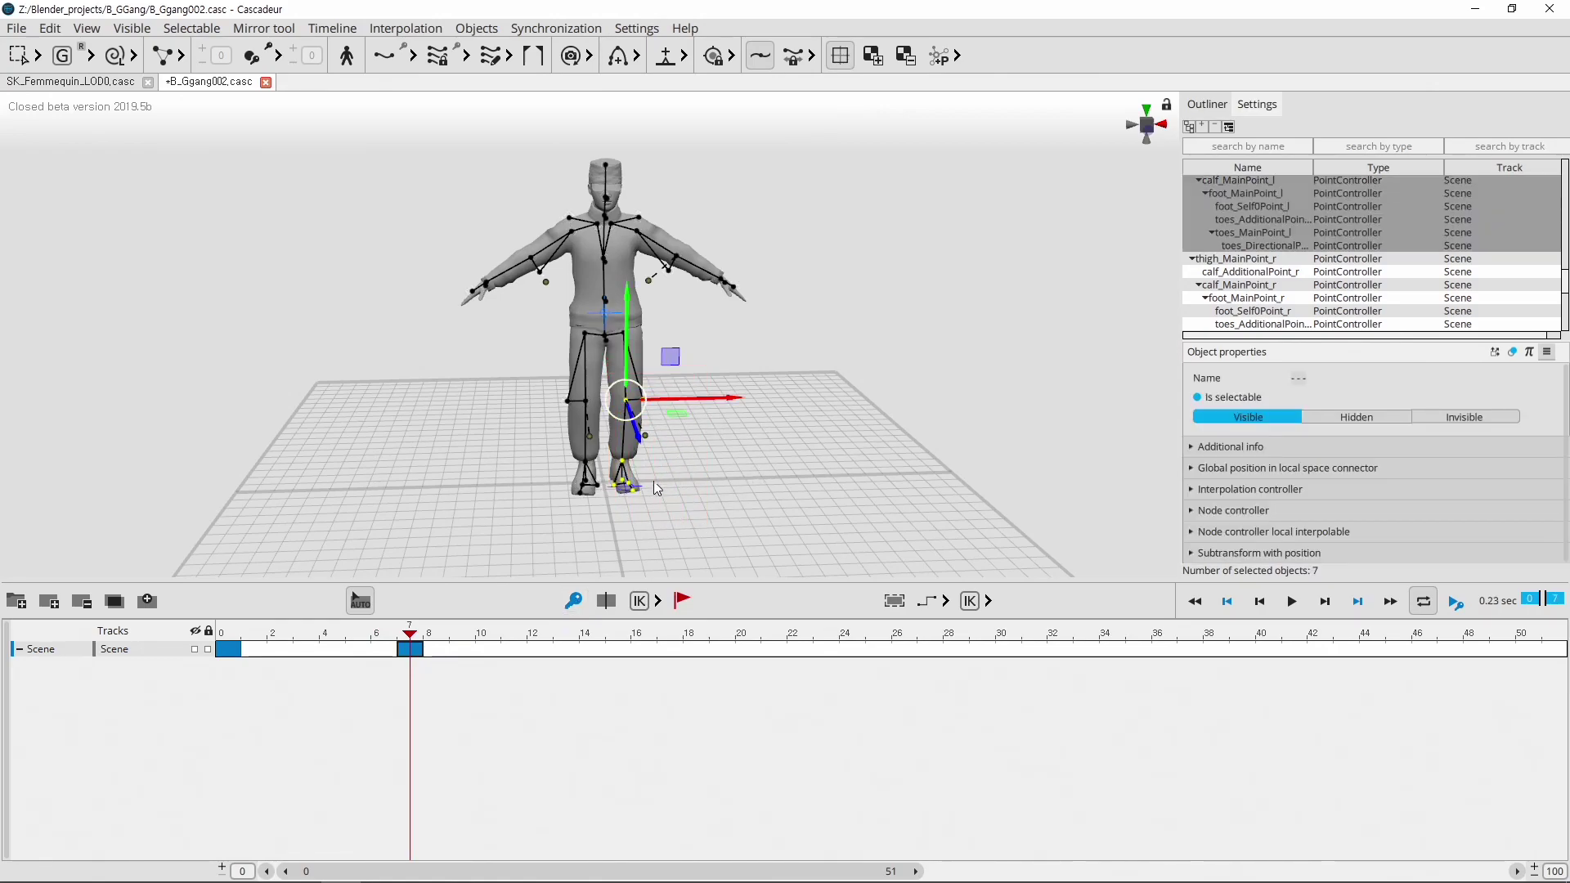
pyautogui.moveTo(670, 517)
pyautogui.mouseDown()
pyautogui.moveTo(618, 460)
pyautogui.moveTo(748, 454)
pyautogui.mouseUp()
pyautogui.click(649, 542)
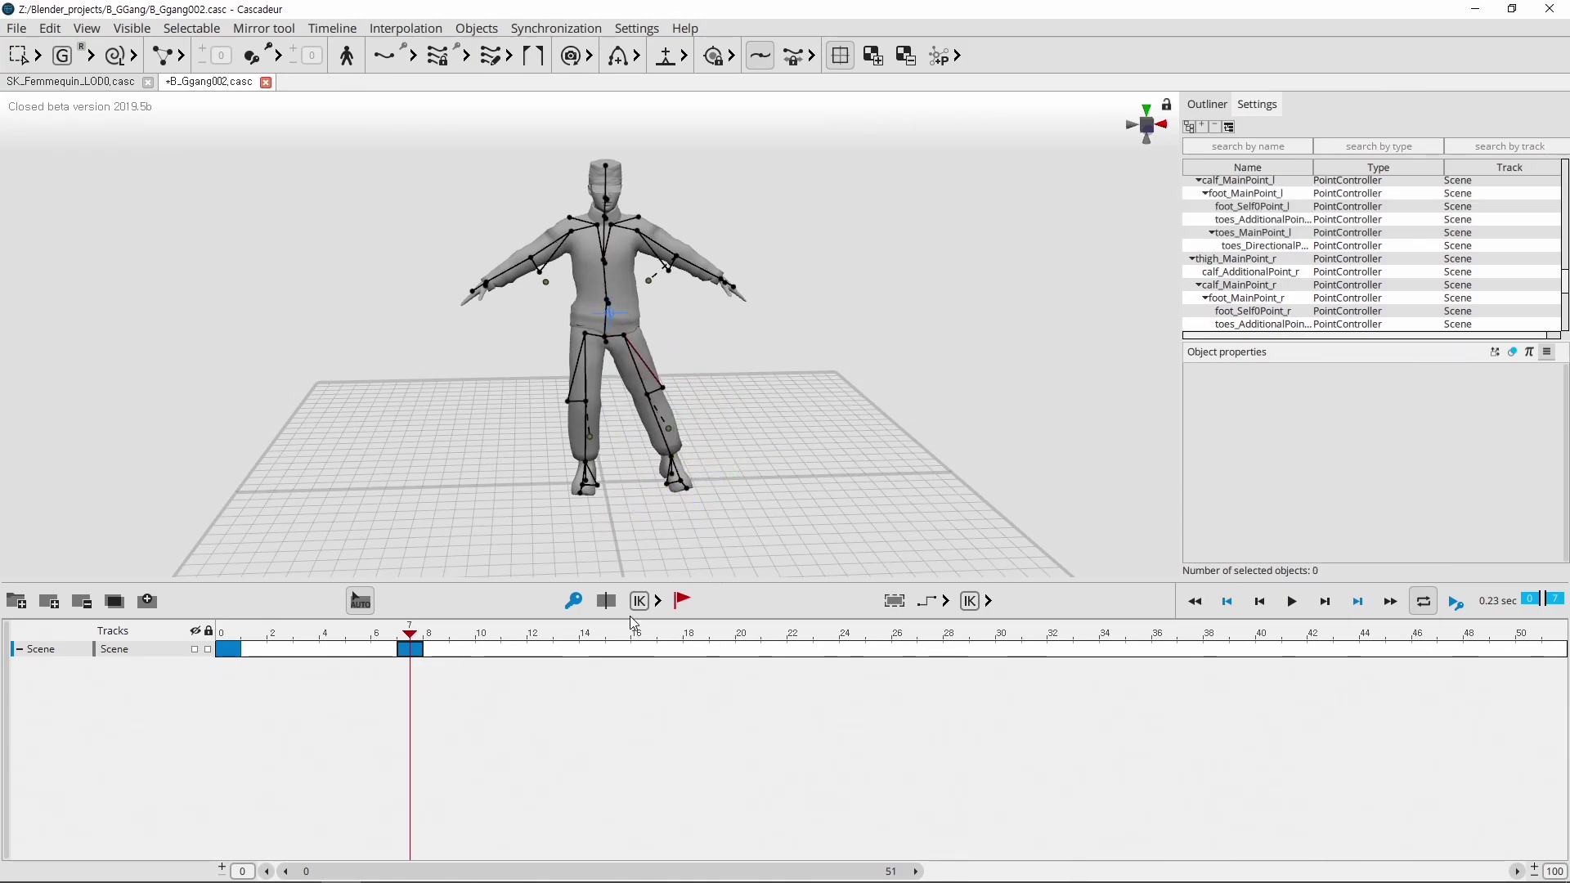
pyautogui.click(358, 648)
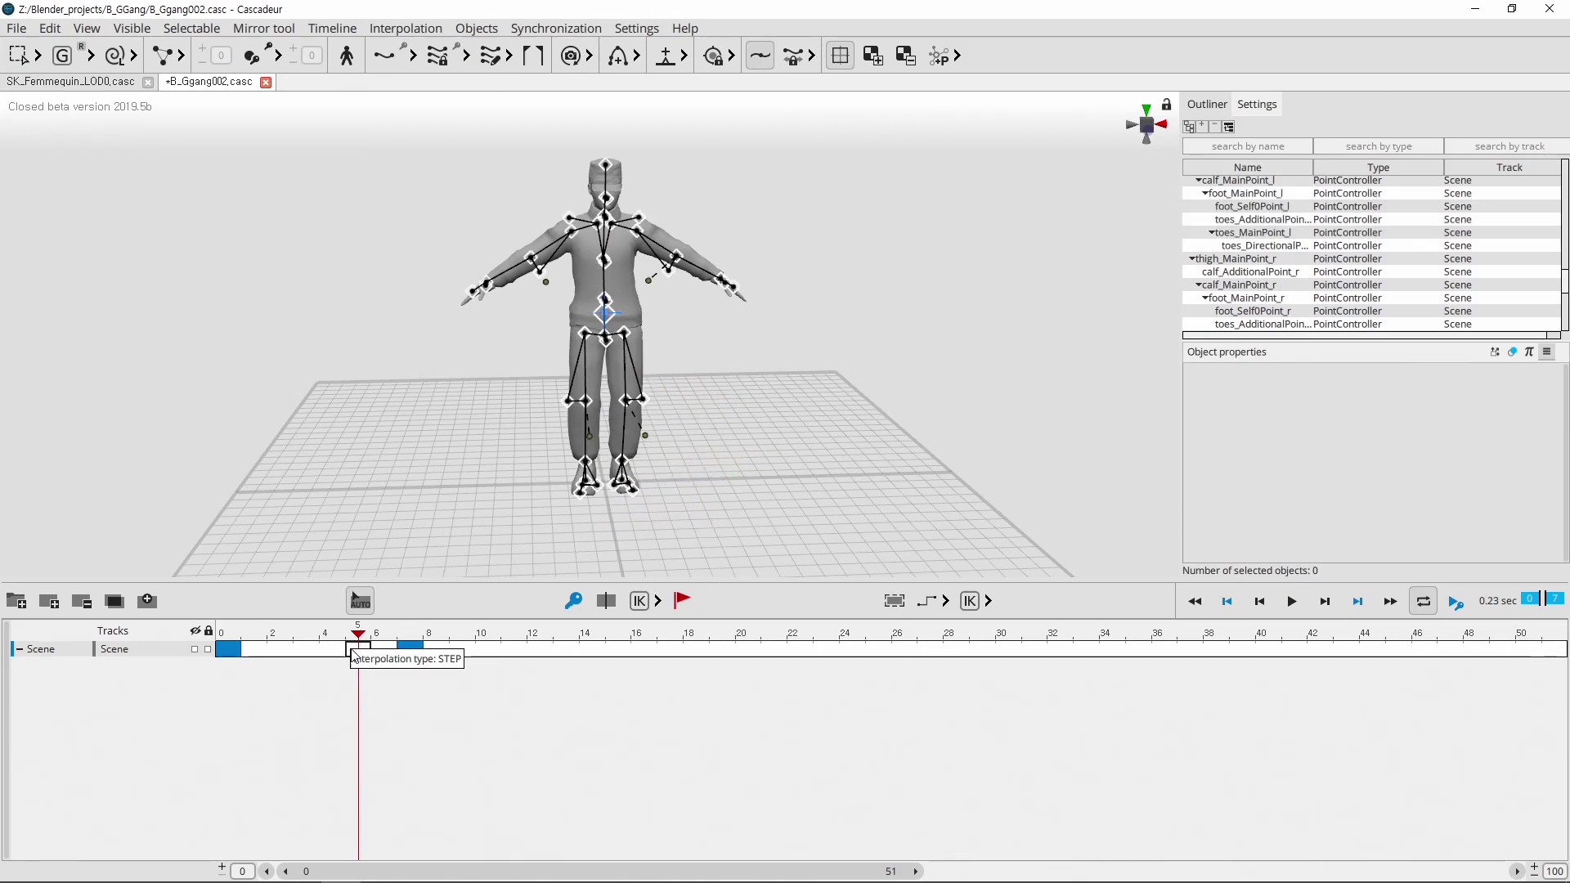
# - Interpolate the motion between the frame 0 and frame 7 keys and scrub to preview the leg movement
pyautogui.click(930, 604)
pyautogui.click(872, 601)
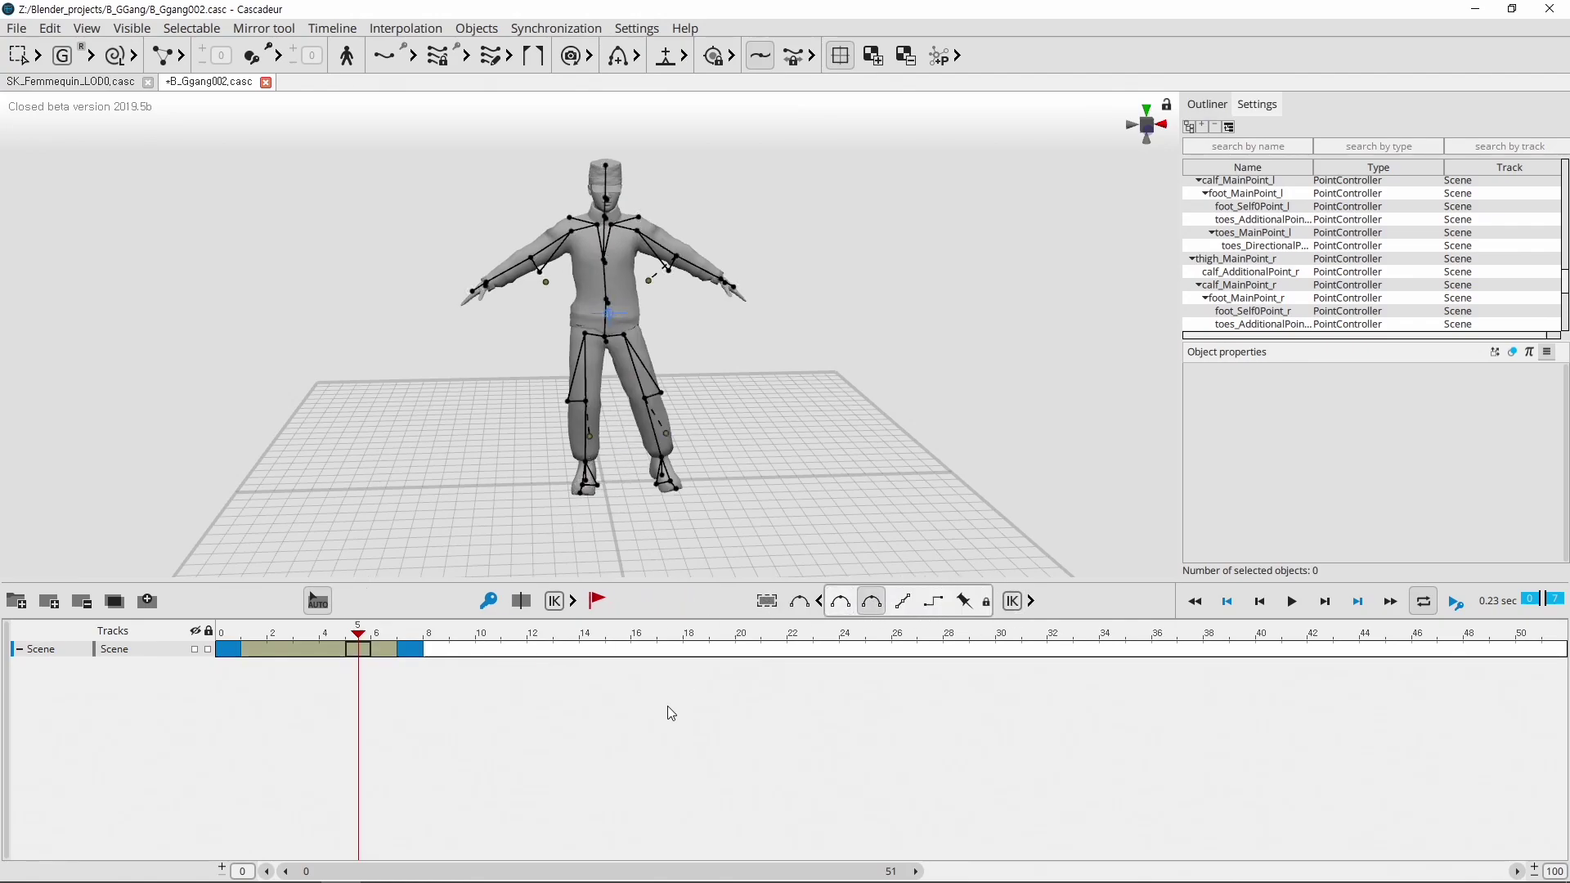
pyautogui.click(411, 651)
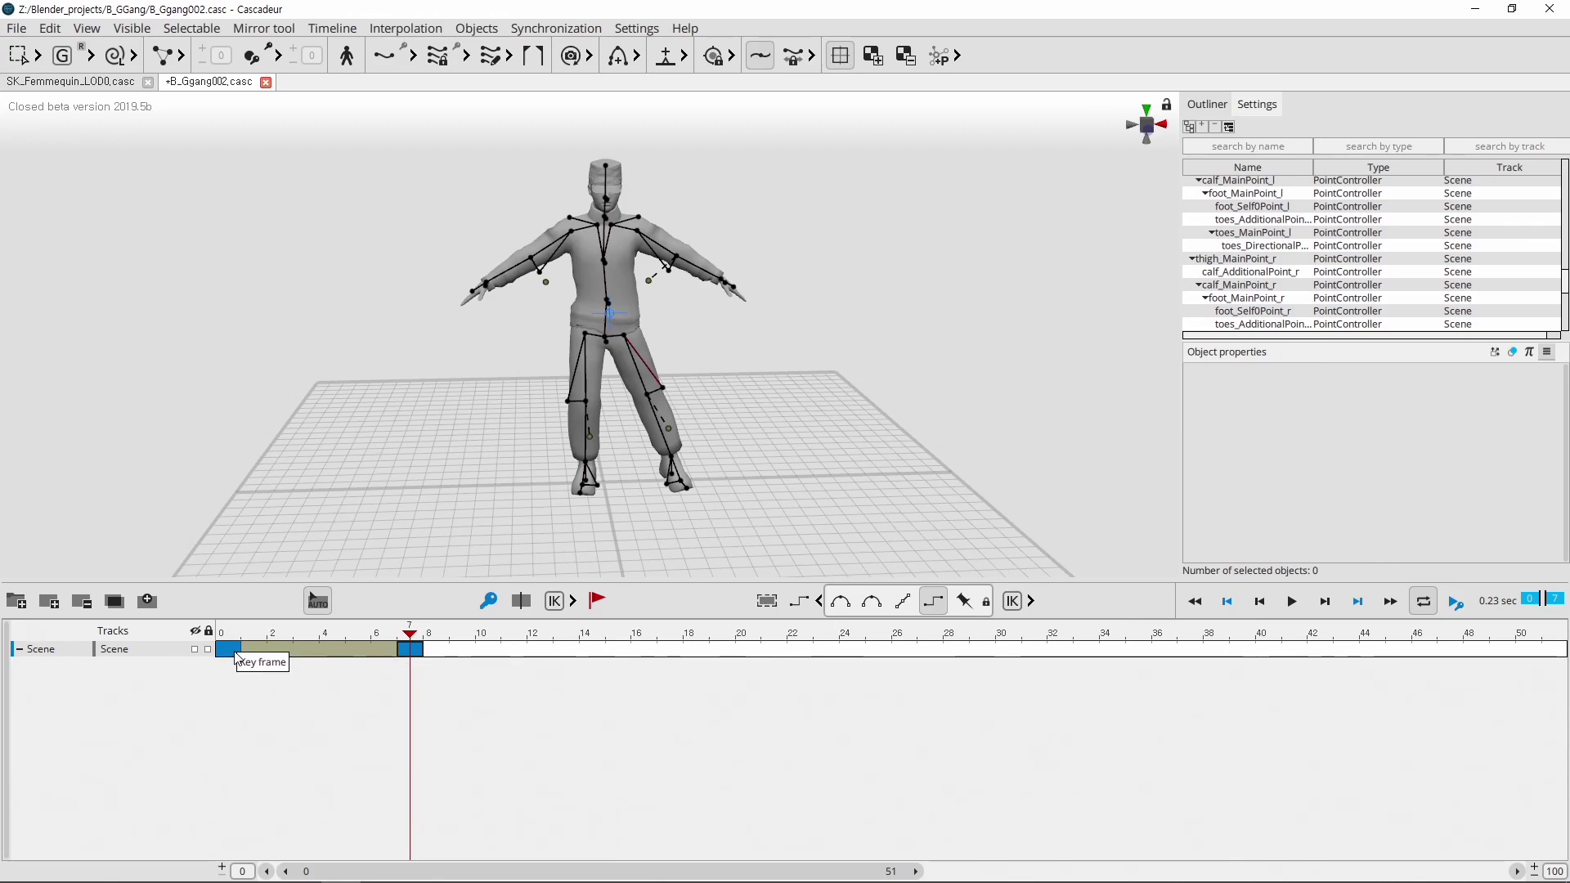
pyautogui.moveTo(237, 649); pyautogui.dragTo(408, 654)
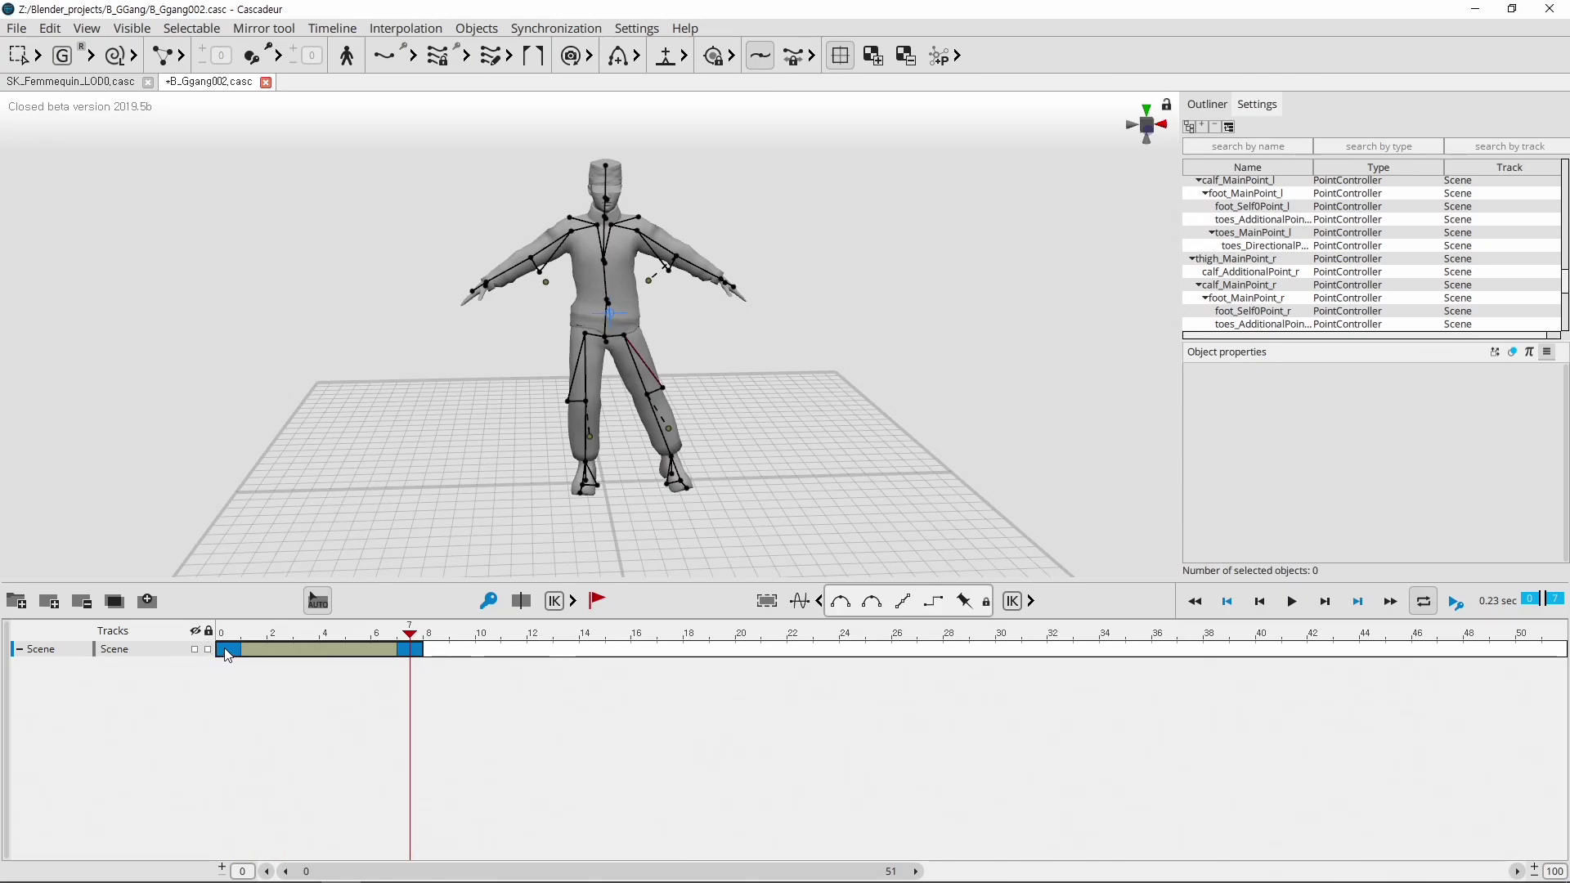
pyautogui.moveTo(228, 650); pyautogui.dragTo(421, 654)
# - Stretch the step key out to frame 16, re-interpolate, and play back the animation
pyautogui.hotkey('ctrl', 'a')
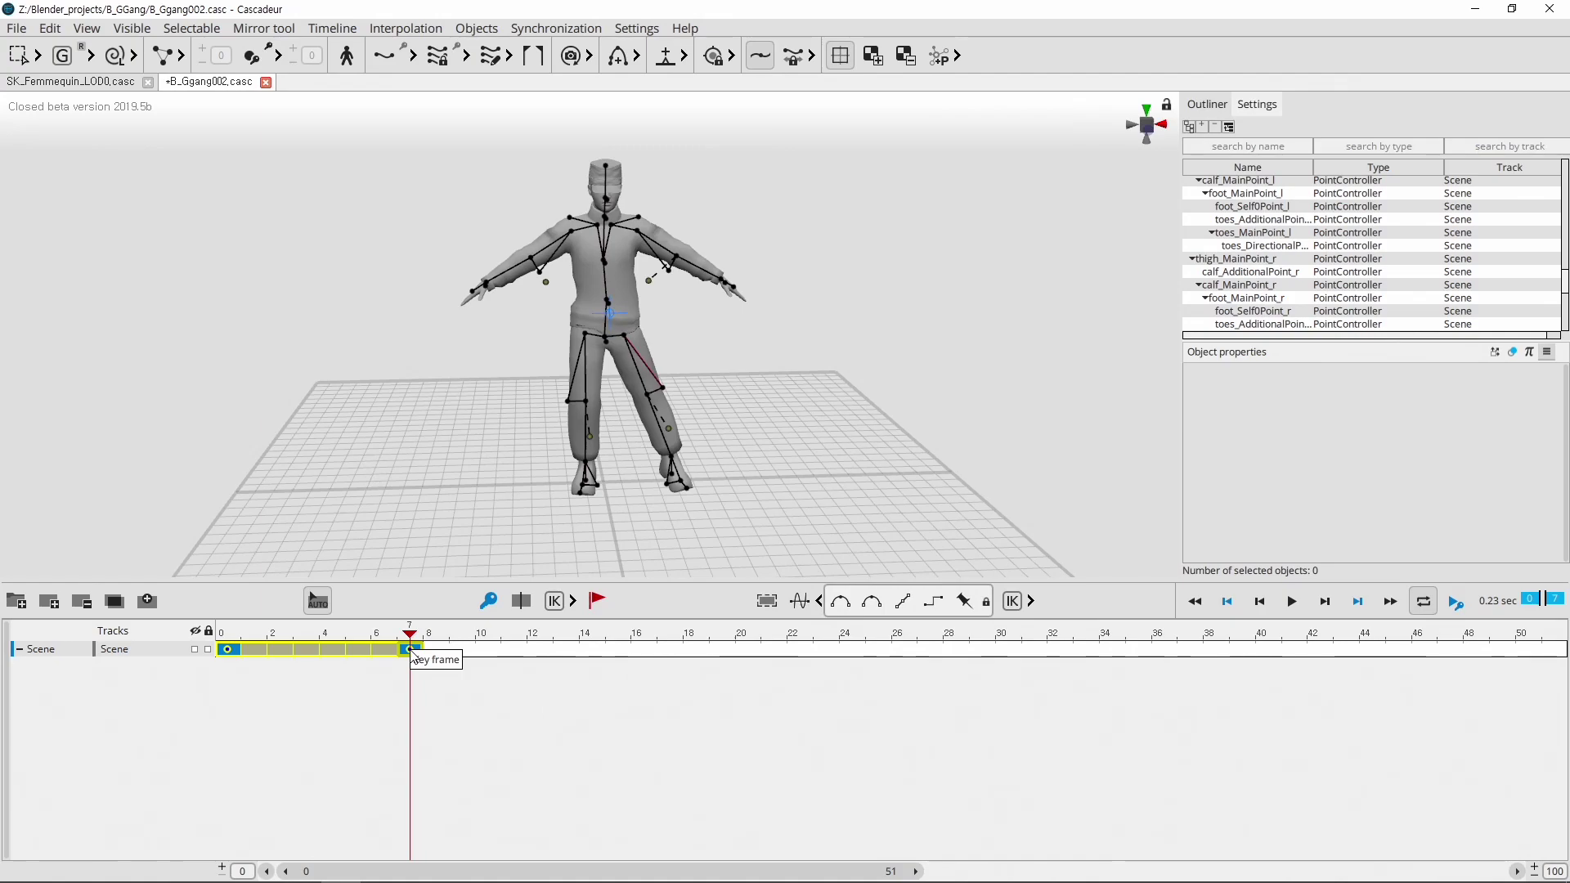
pyautogui.moveTo(412, 652); pyautogui.dragTo(653, 657)
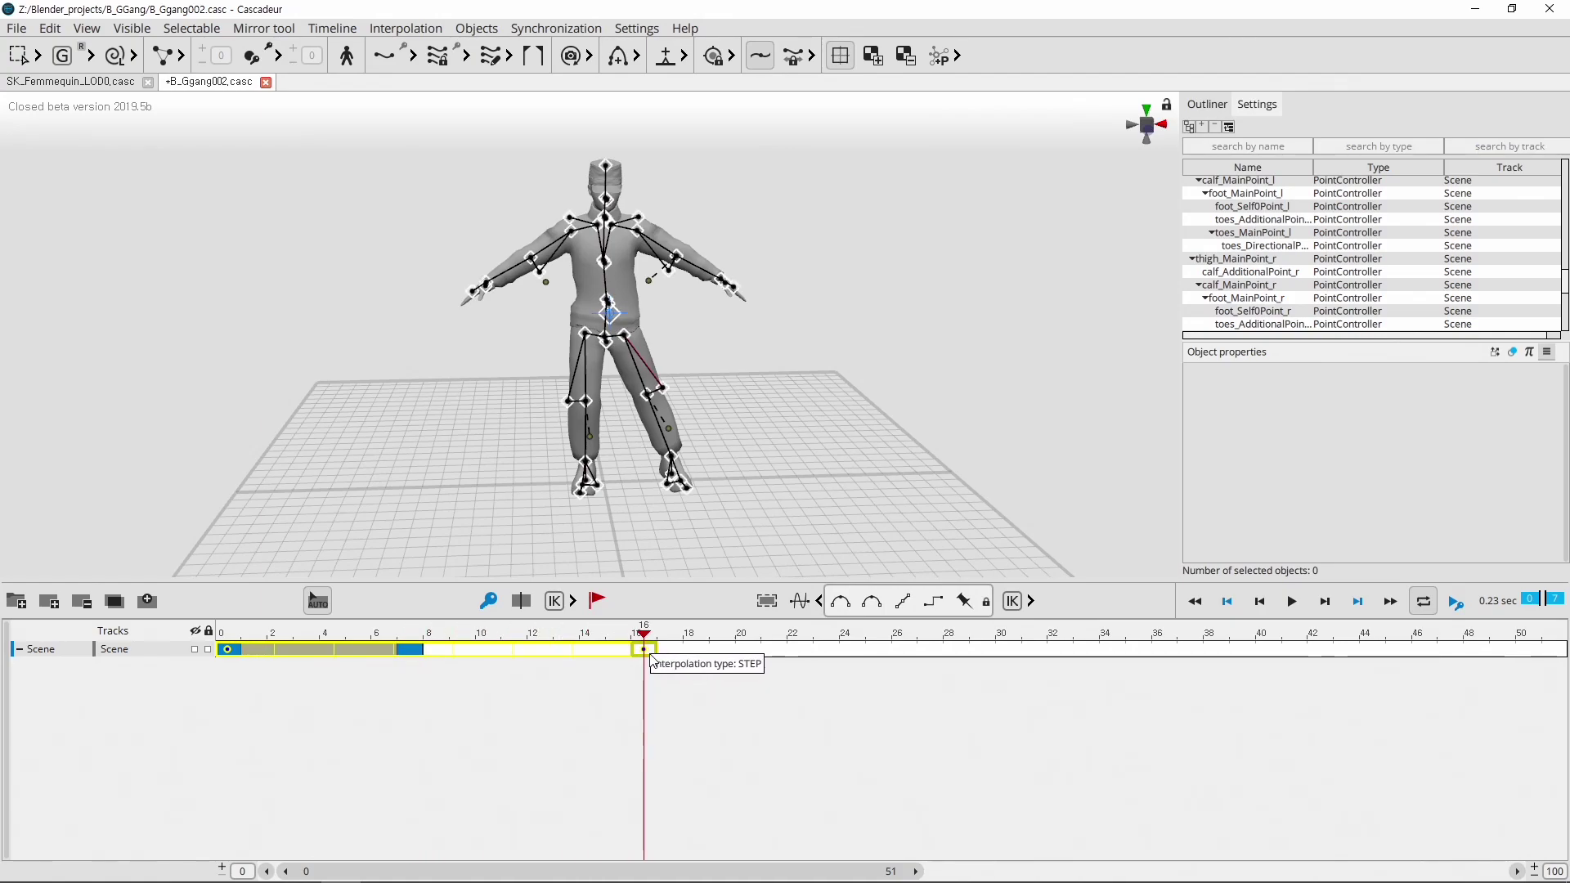
pyautogui.click(652, 650)
pyautogui.press('space')
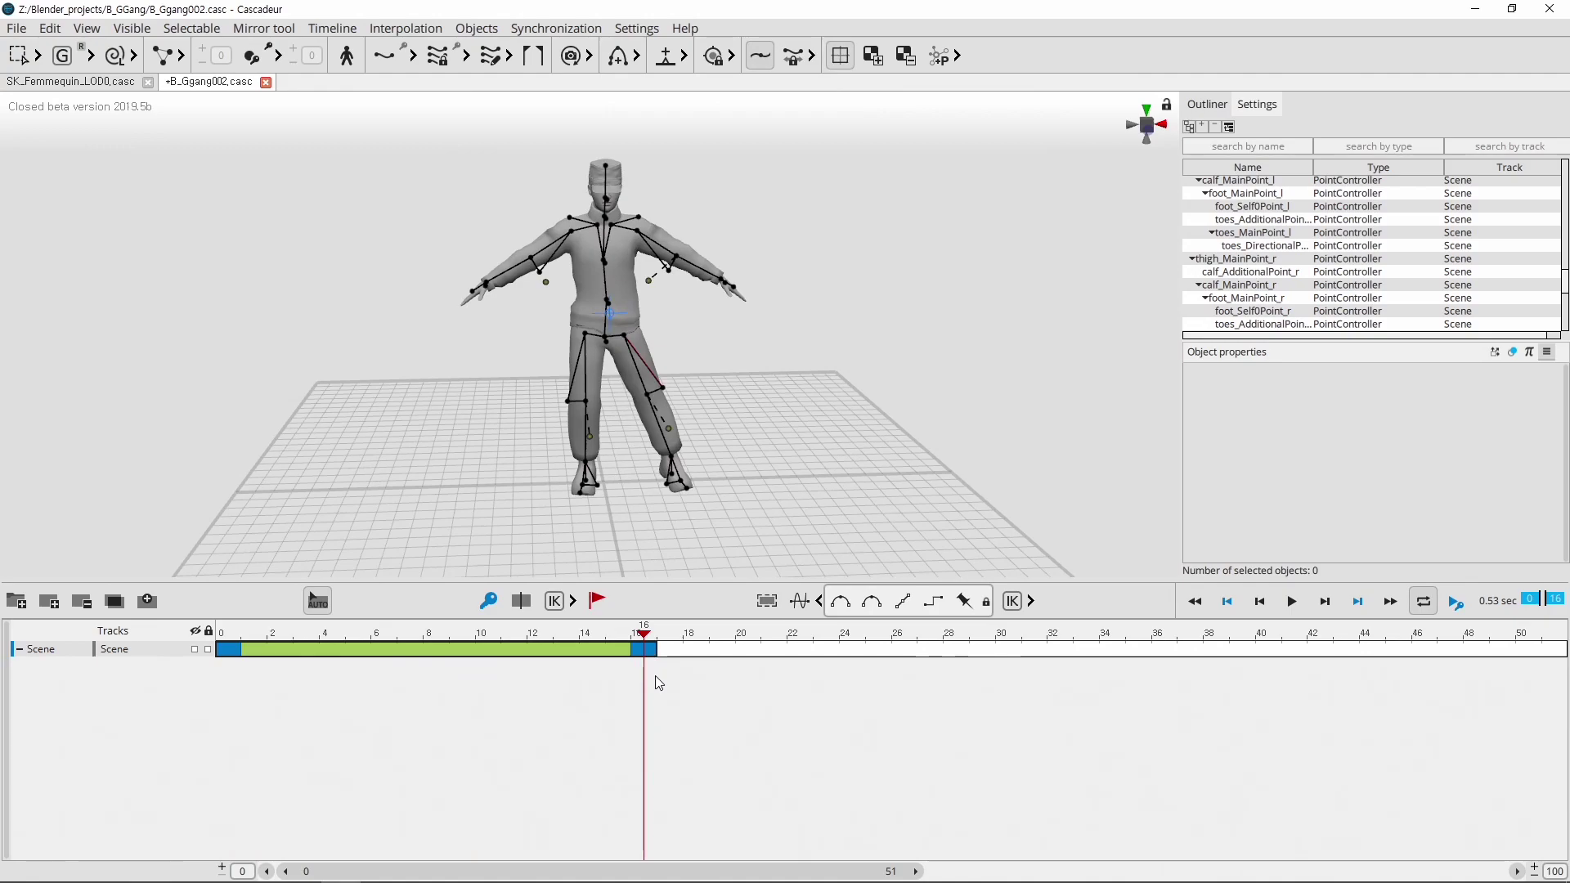
# - Retime the stepped-out leg key to land on frame 15
pyautogui.click(834, 828)
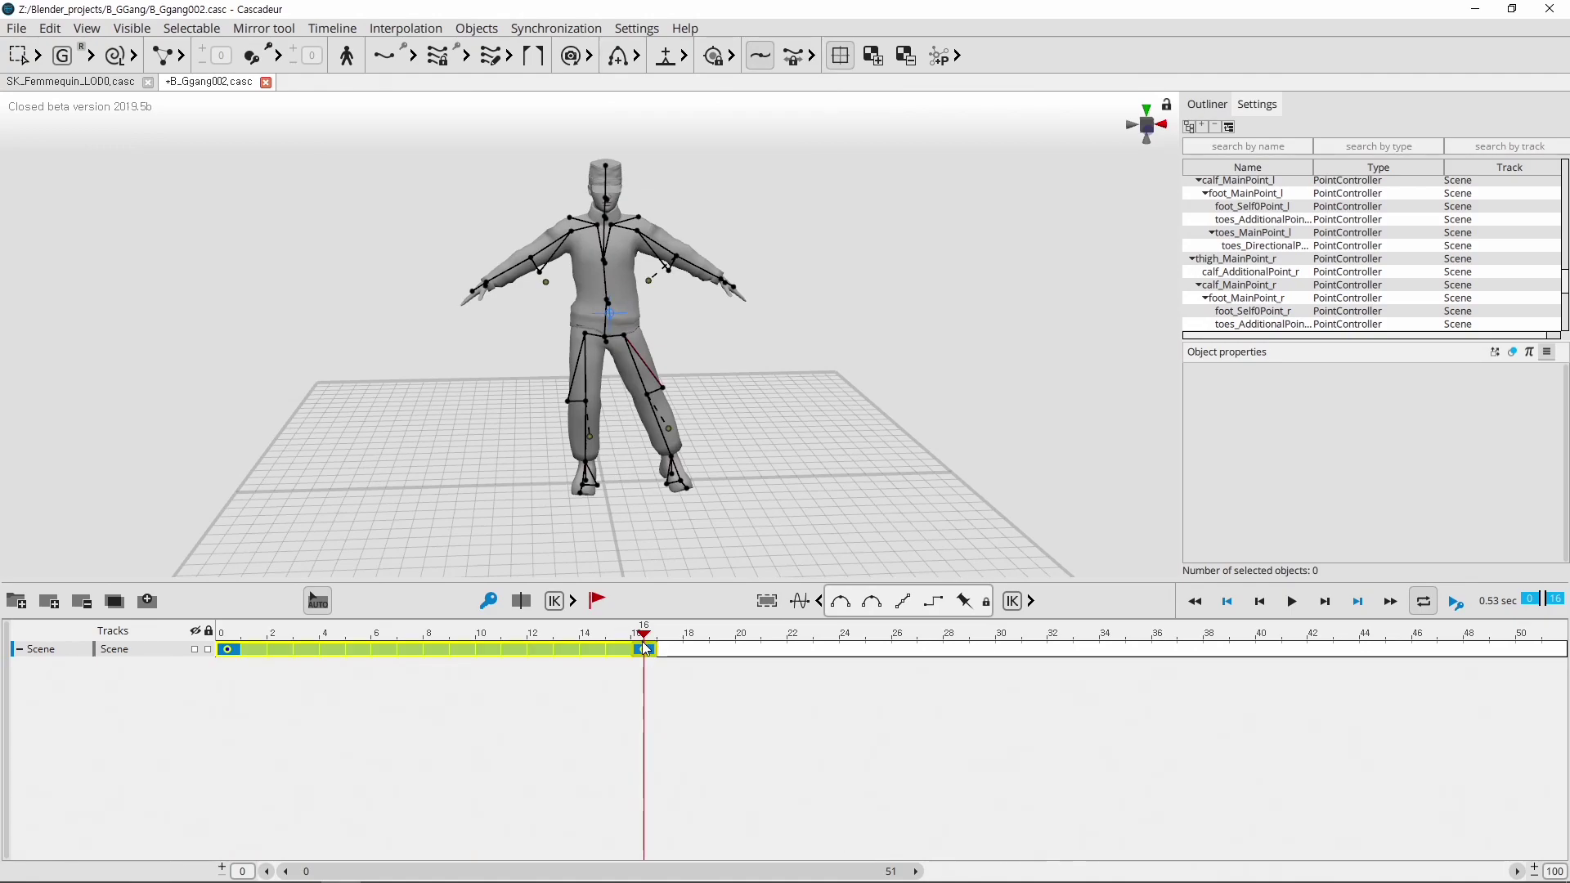
pyautogui.moveTo(638, 655); pyautogui.dragTo(333, 650)
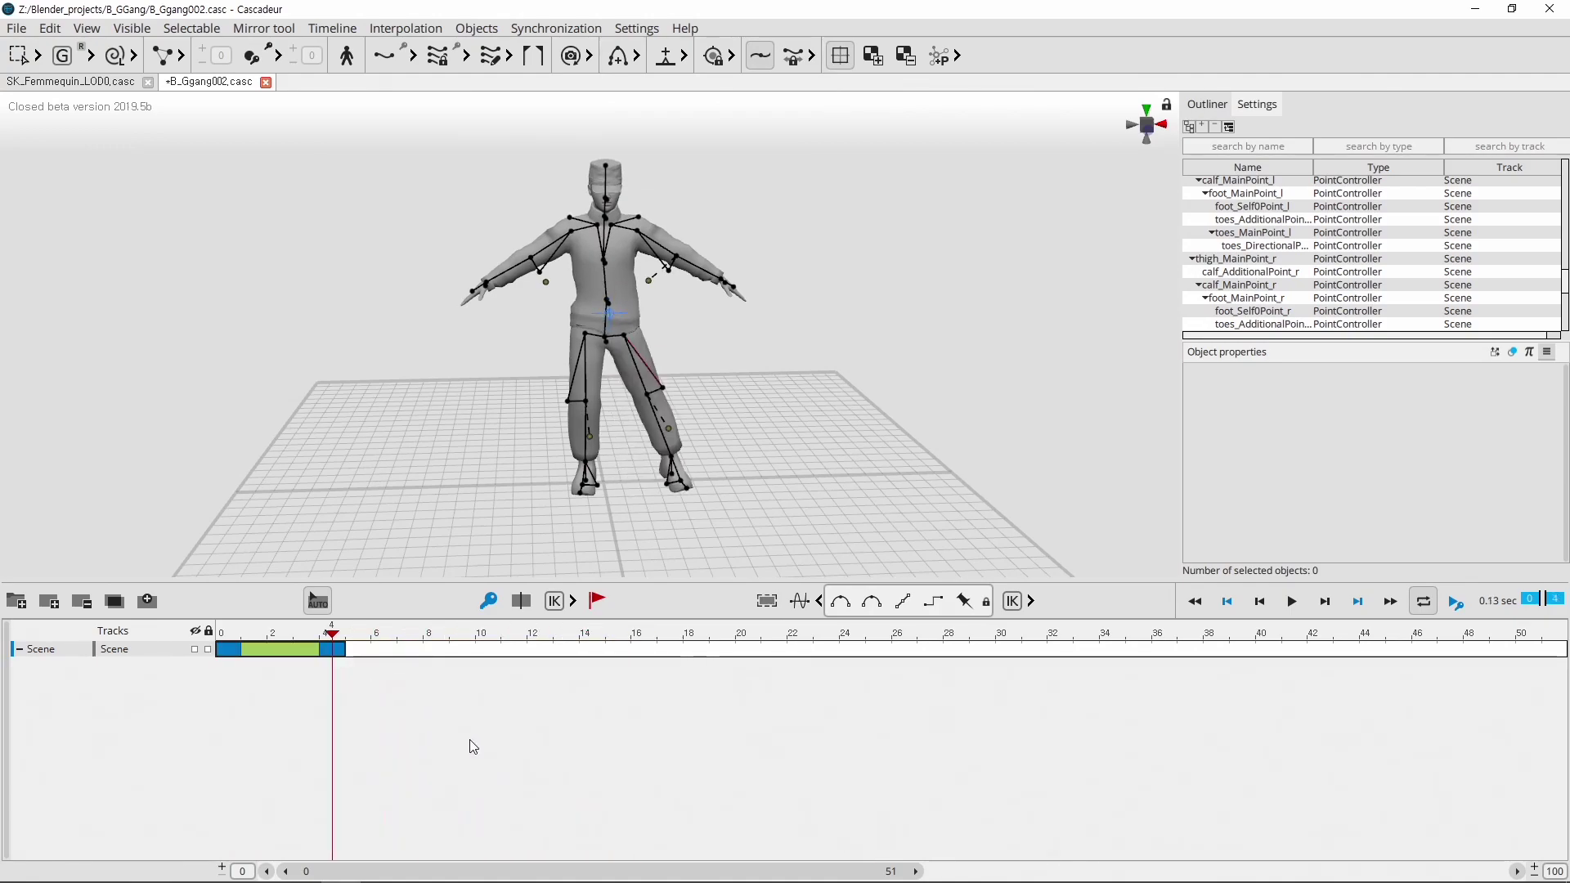
pyautogui.hotkey('ctrl', 'a')
pyautogui.moveTo(335, 652); pyautogui.dragTo(613, 669)
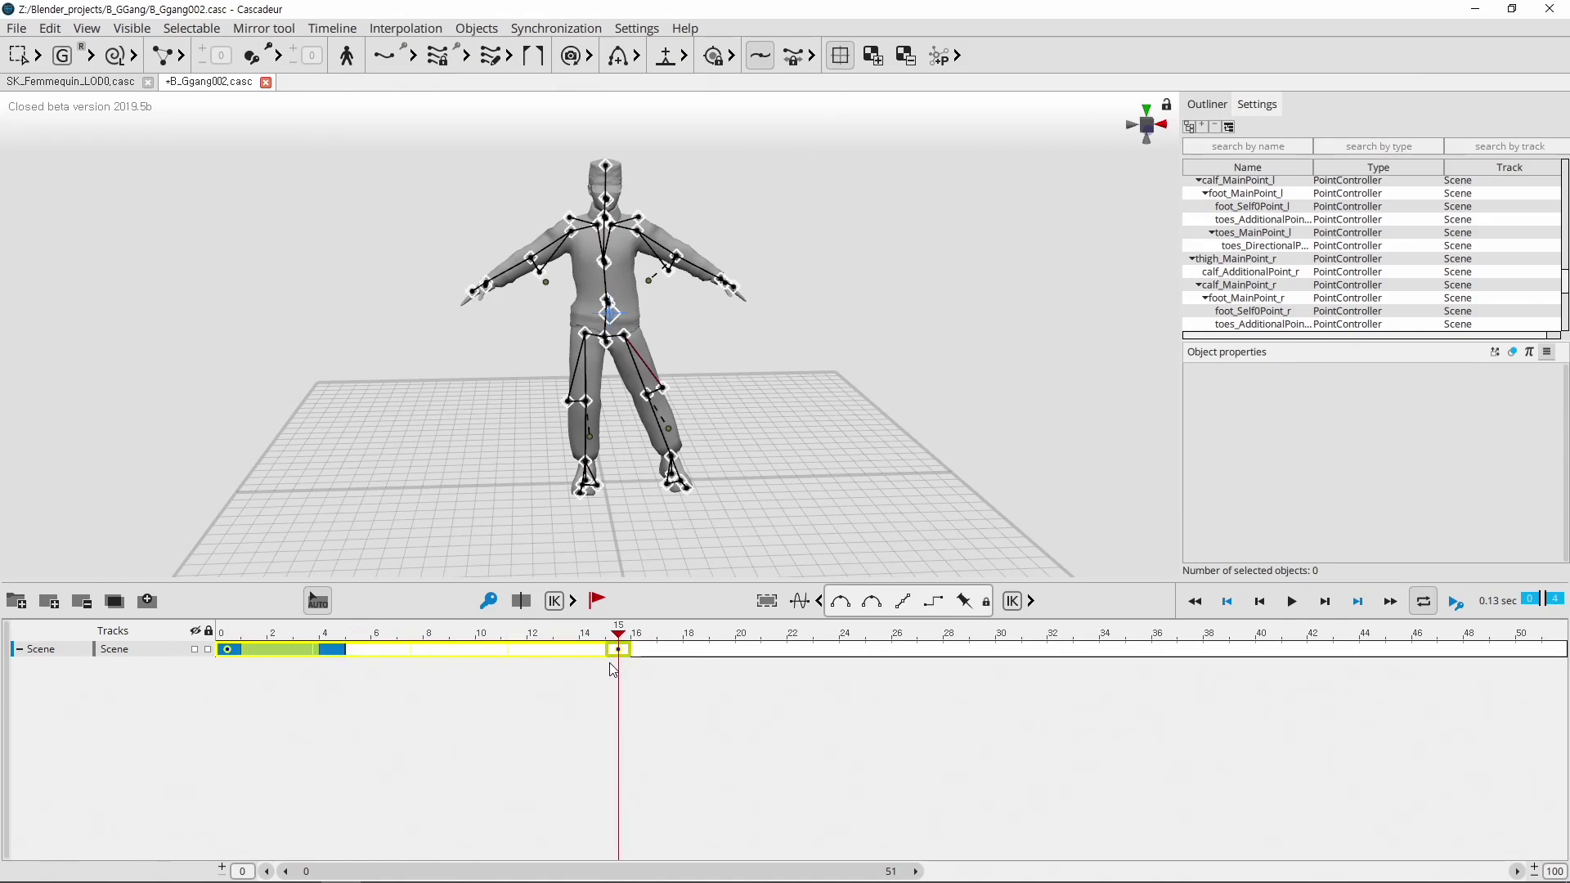
pyautogui.click(800, 485)
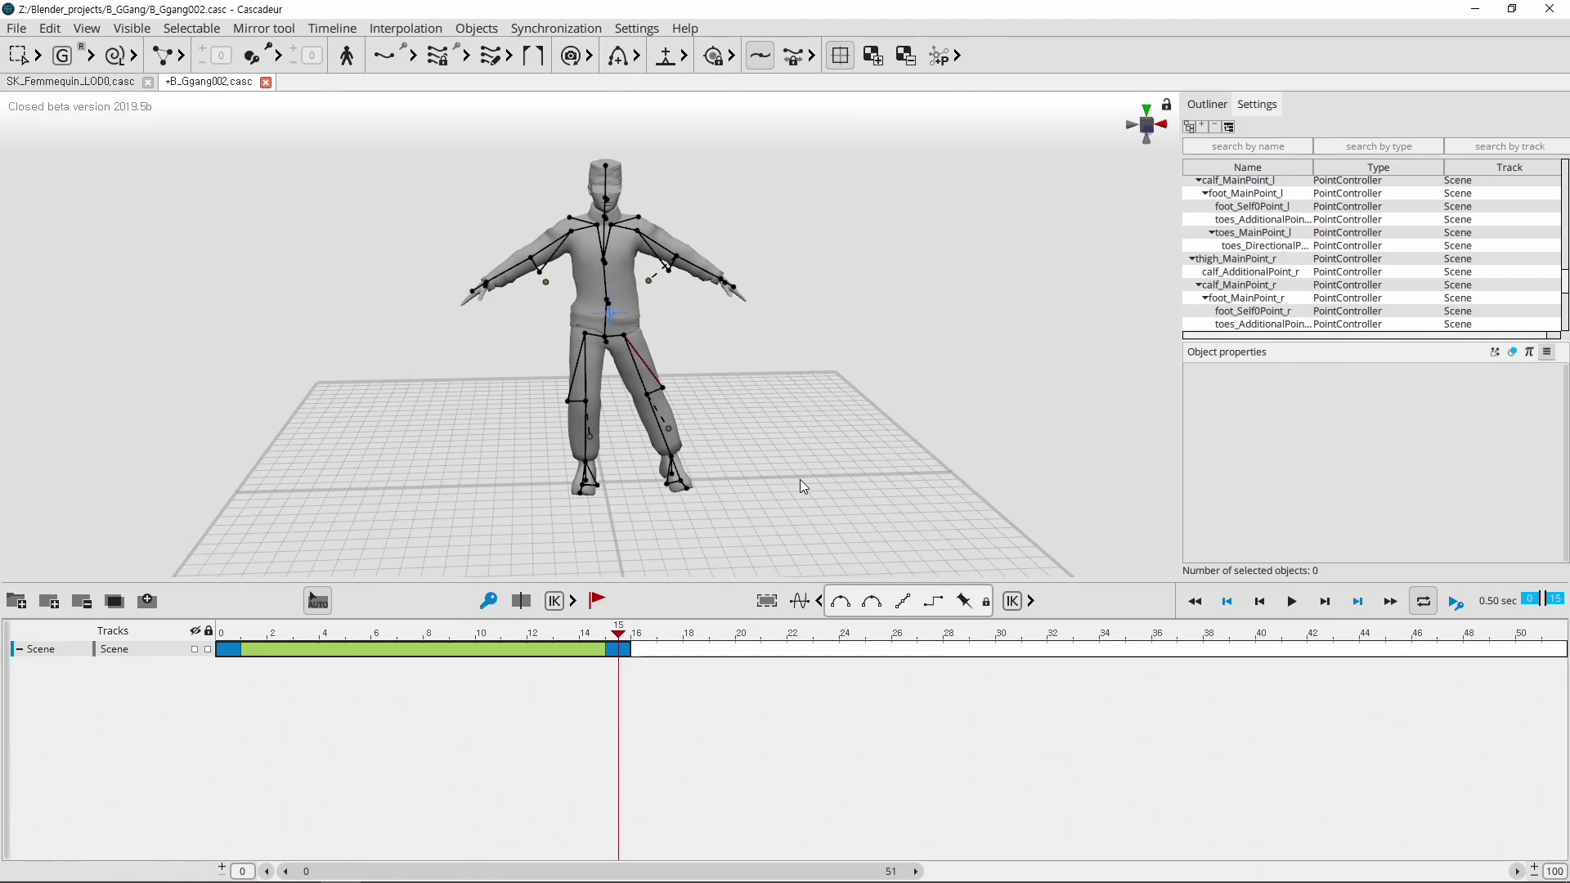